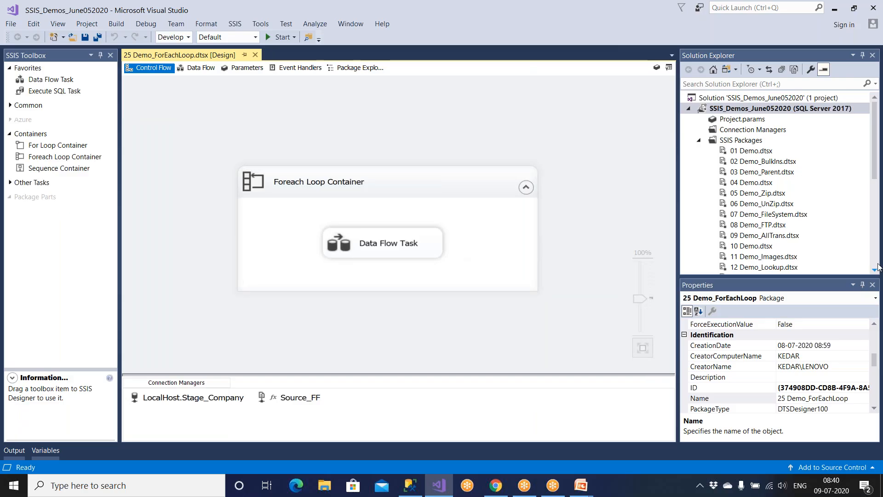
click(874, 262)
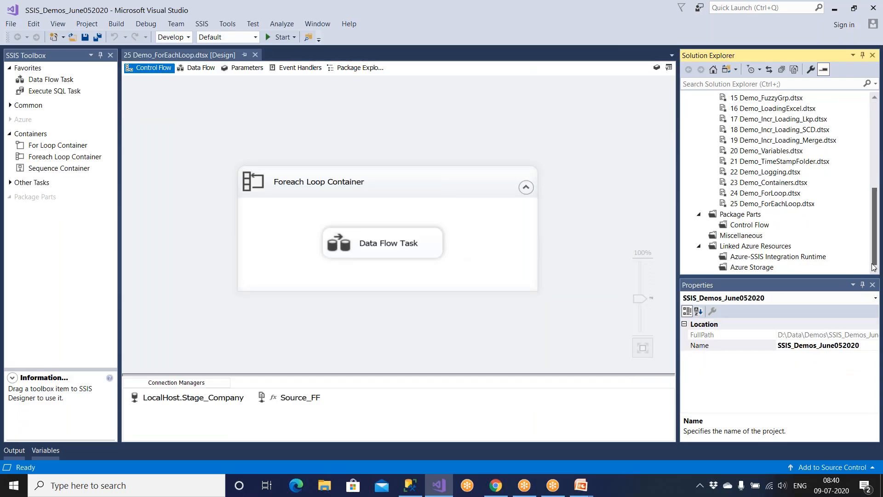
Select 25 Demo_ForEachLoop.dtsx in Solution Explorer and show the SSIS menu.
click(788, 205)
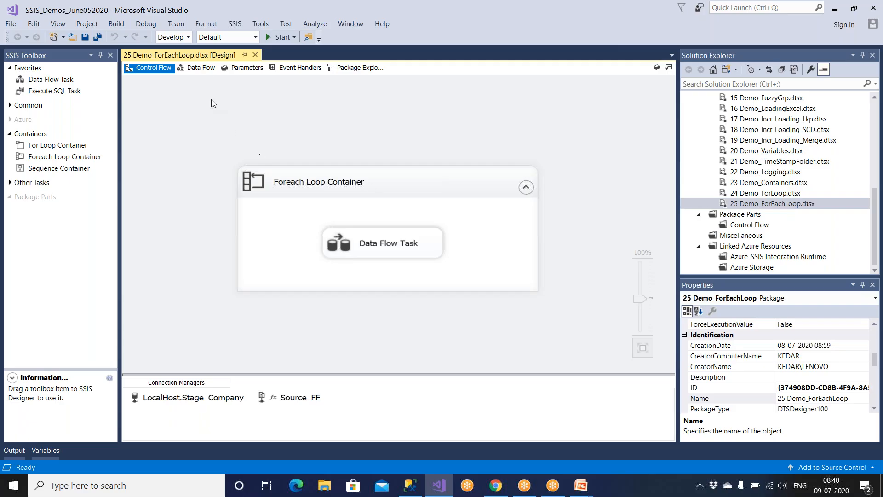
click(236, 26)
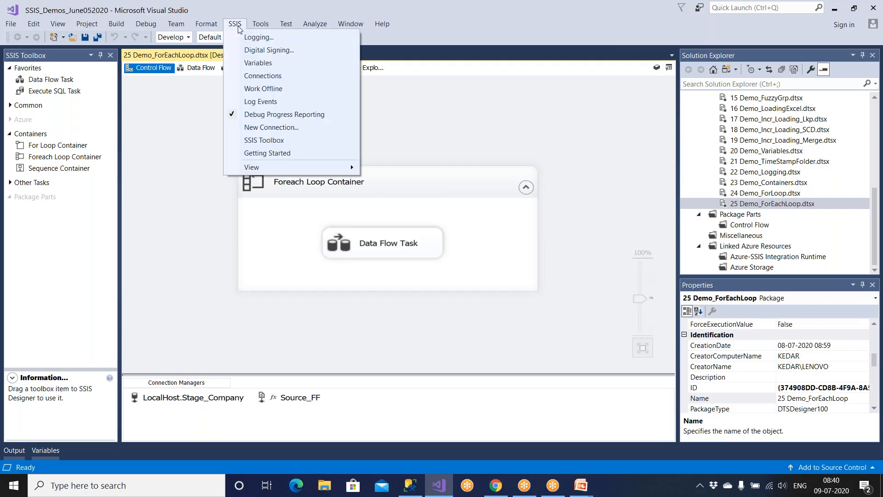
Enable package logging with SQL Server and Windows Event Log providers, sending the SQL log to LocalHost.Stage_Company.
click(259, 37)
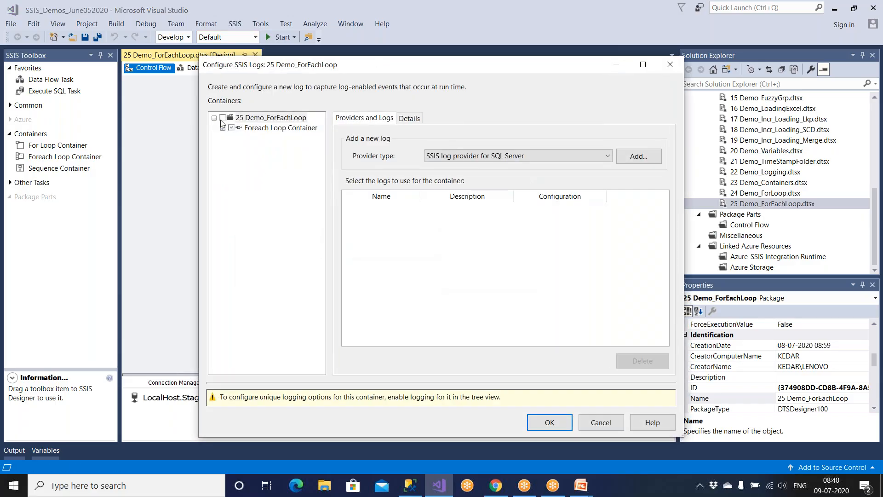
click(223, 118)
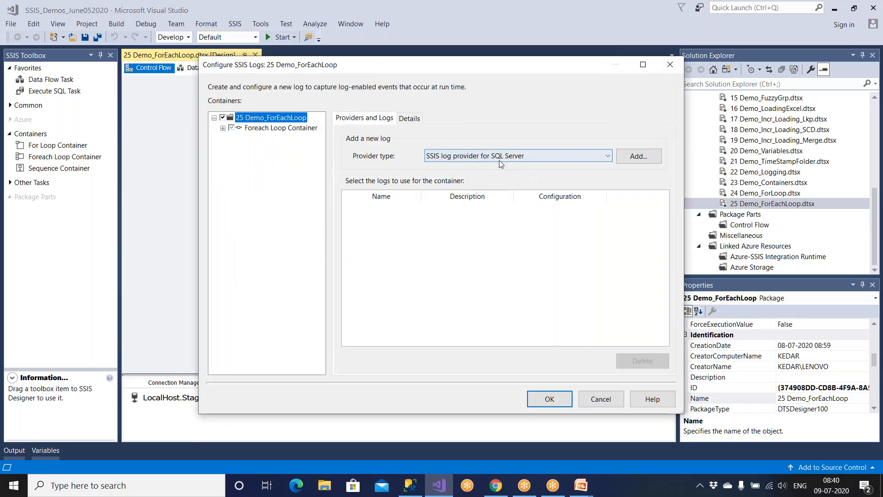
click(629, 161)
click(523, 156)
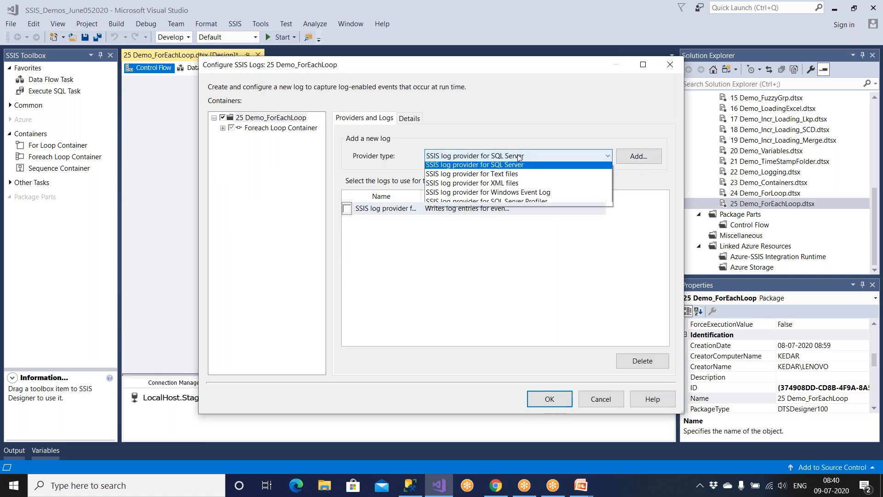
click(513, 196)
click(638, 156)
click(347, 209)
click(346, 221)
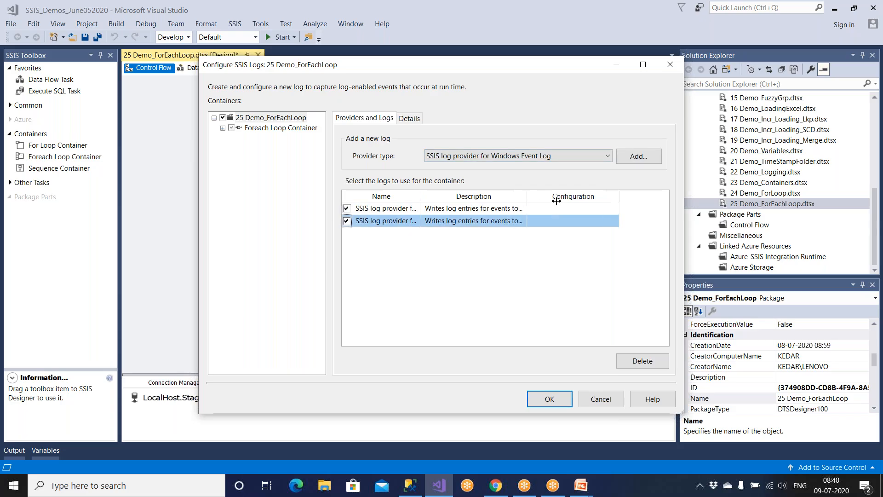
drag(513, 201, 600, 201)
click(627, 208)
click(664, 208)
click(643, 231)
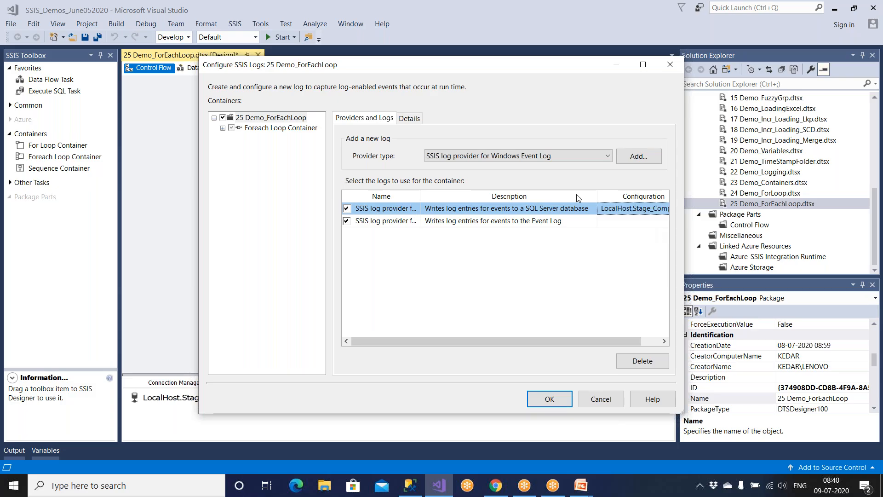
Capture OnError, OnTaskFailed and OnPostExecute events and confirm the logging setup.
click(419, 121)
click(345, 163)
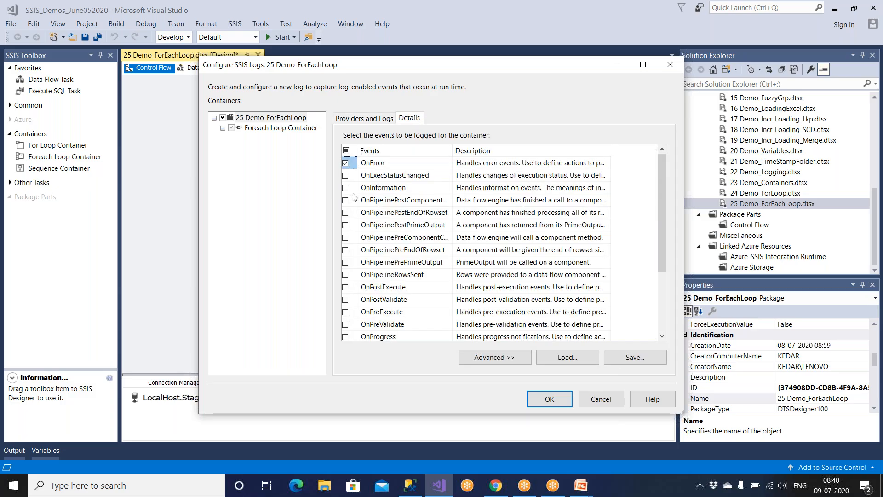
scroll(355, 203, down, 3)
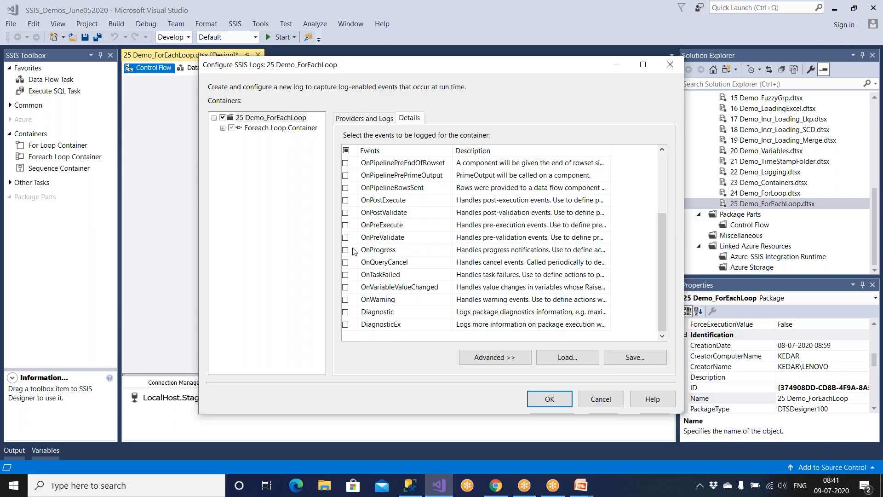
click(345, 275)
click(348, 200)
click(550, 399)
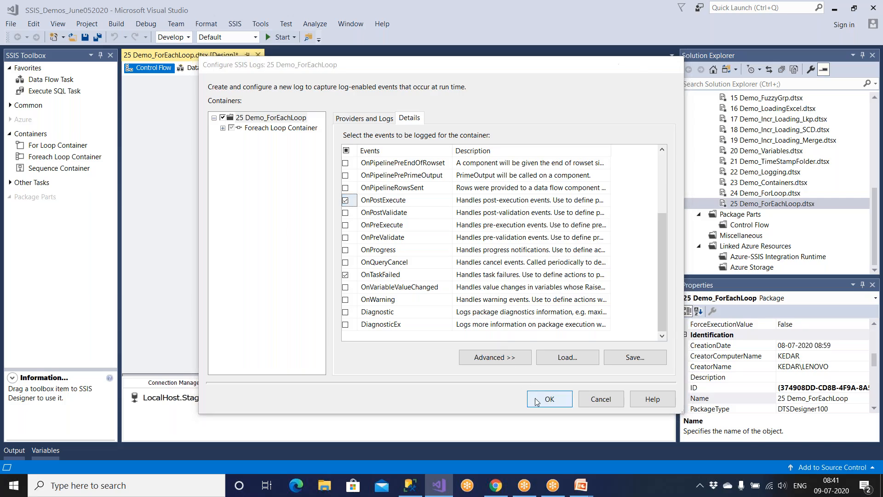
click(372, 254)
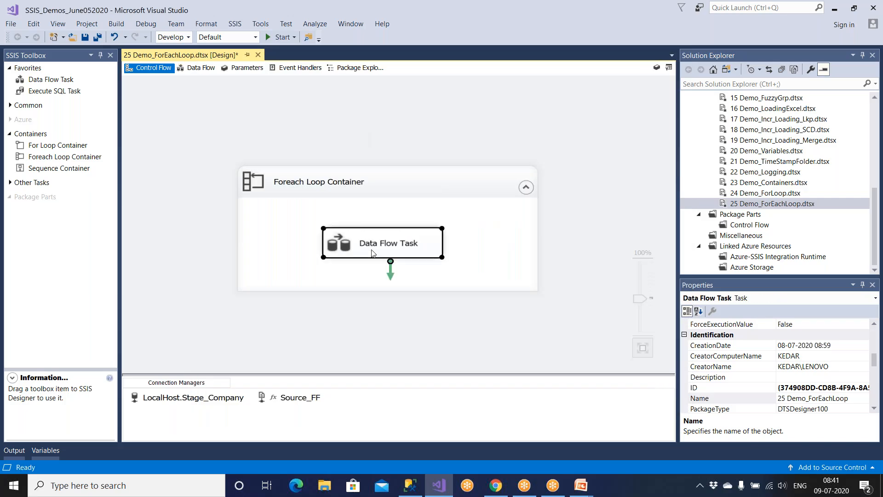
Open the Data Flow Task, turn a Data Viewer on and off on the Derived Column path, and save.
double_click(372, 253)
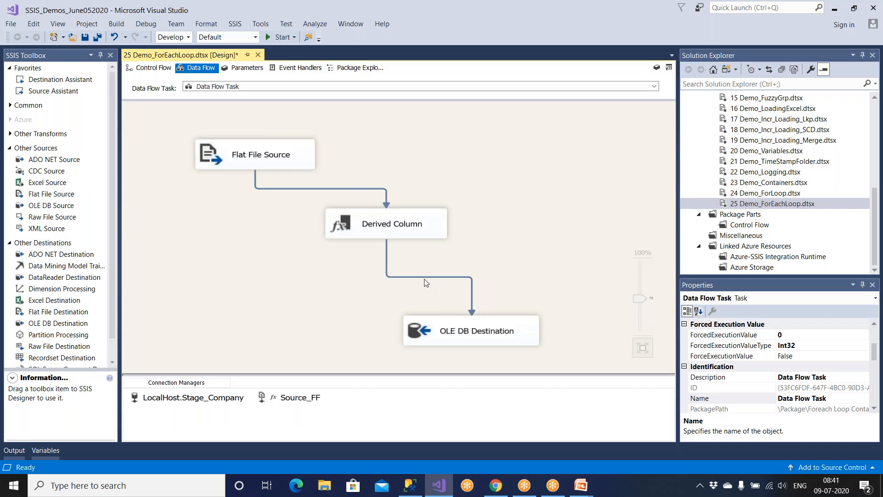
right_click(426, 277)
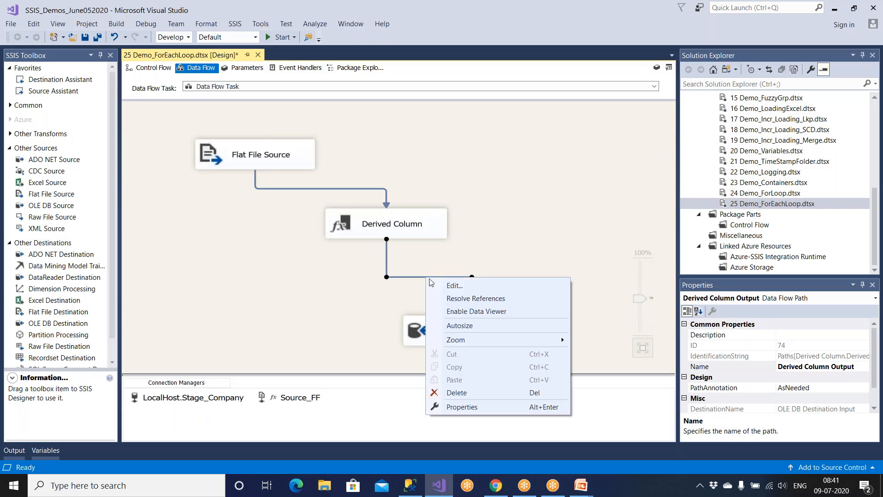
click(453, 311)
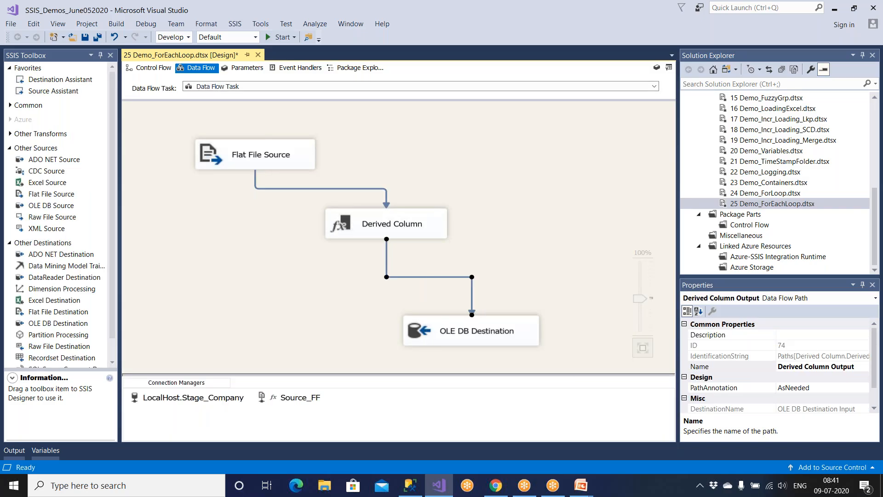
right_click(447, 276)
click(470, 309)
click(85, 36)
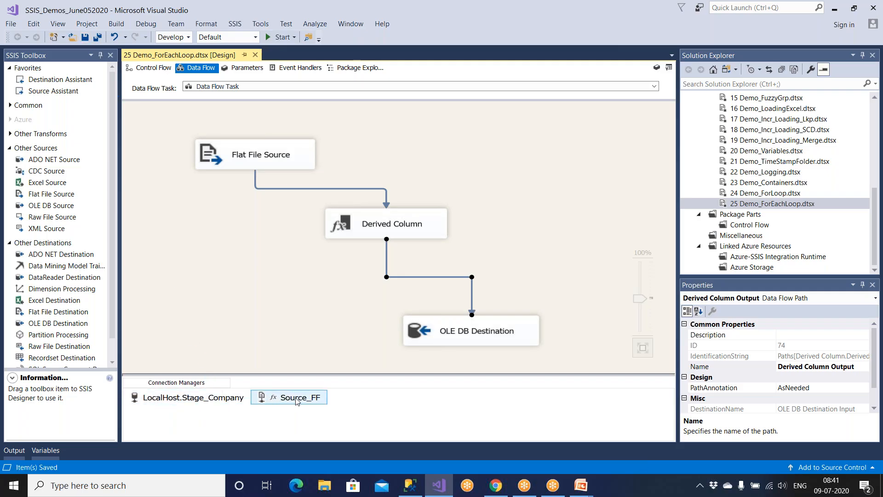
Rename the LocalHost.Stage_Company connection manager to Dest_Company_Staging.
right_click(234, 398)
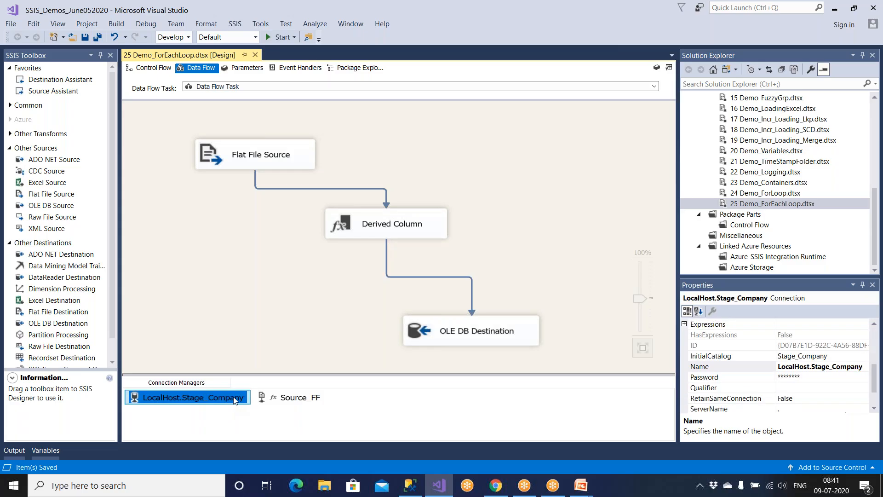
click(256, 375)
text(Dest_Staging)
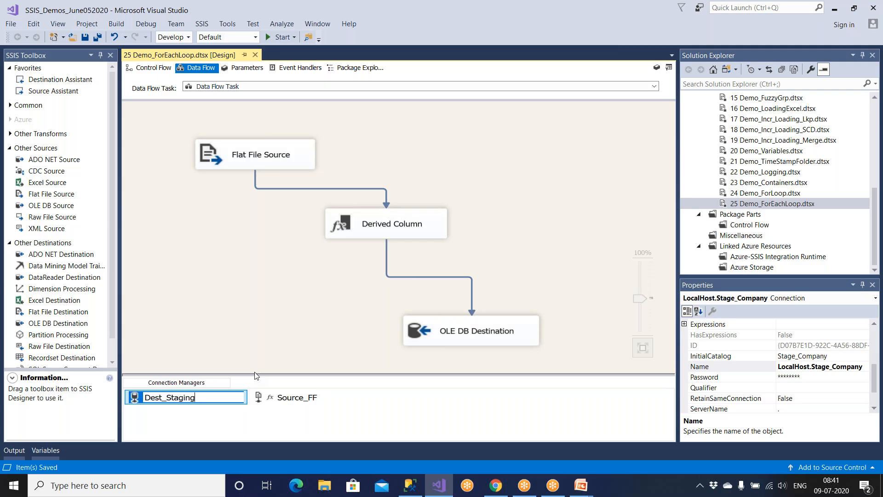
text(Comap)
key(BackSpace)
key(BackSpace)
text(pany_)
click(238, 367)
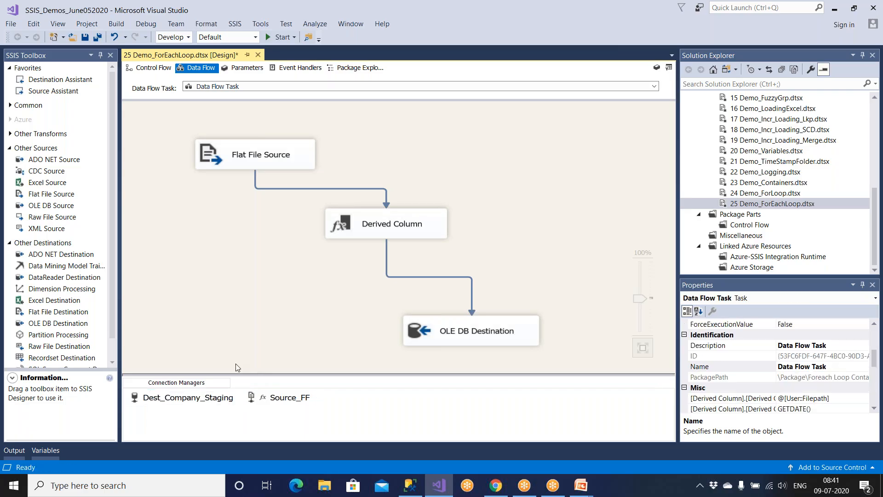
Open the 24 Demo_ForLoop package.
click(272, 398)
click(192, 399)
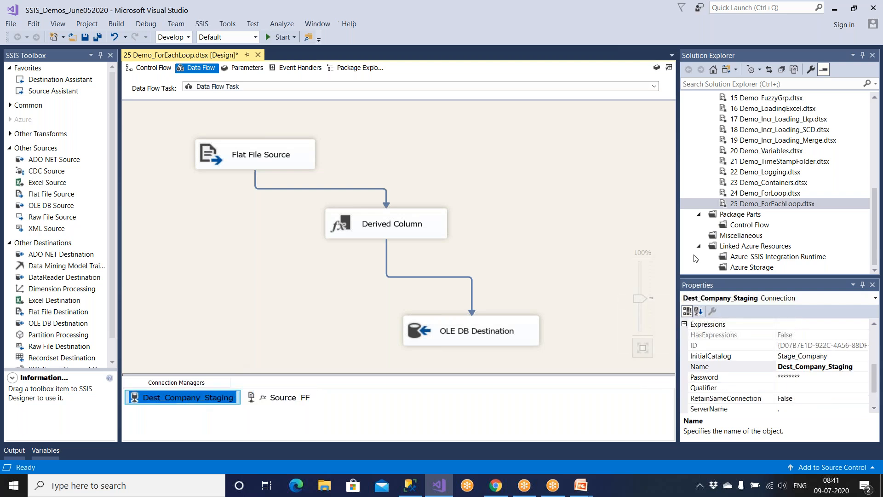
click(741, 194)
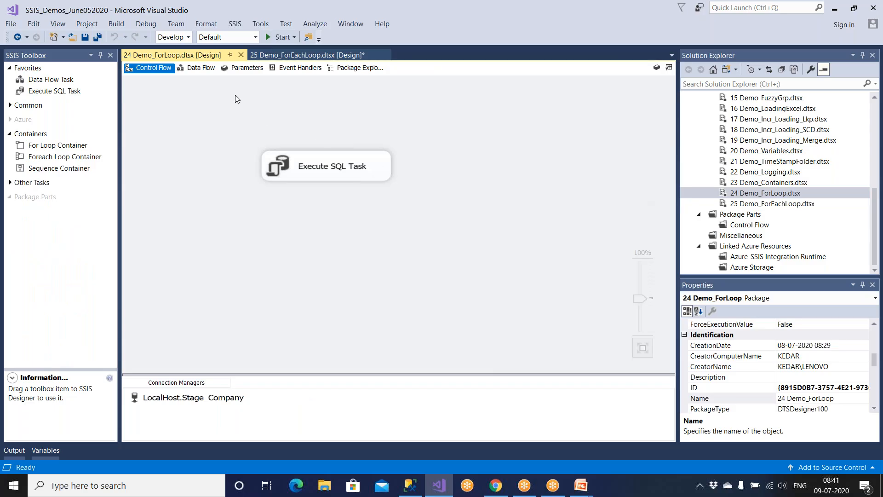
Enable logging on 24 Demo_ForLoop with SQL Server and Windows Event Log providers.
click(235, 24)
click(243, 36)
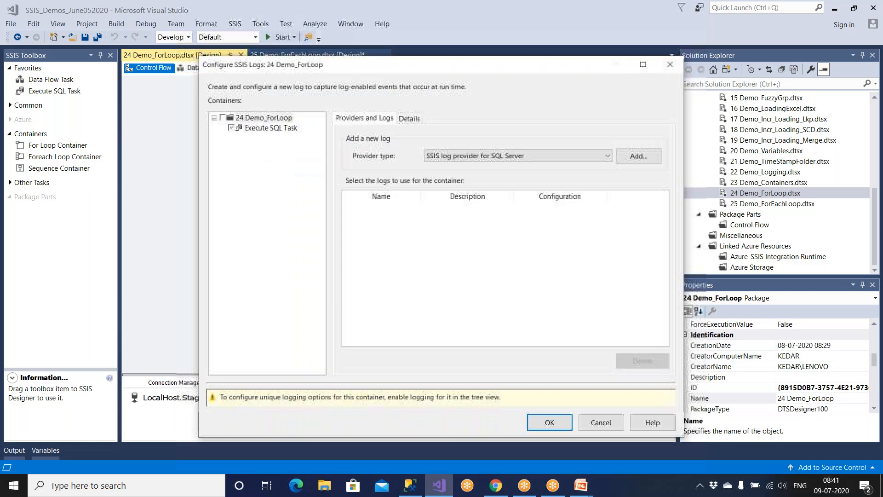
click(223, 118)
click(488, 156)
click(488, 157)
click(638, 156)
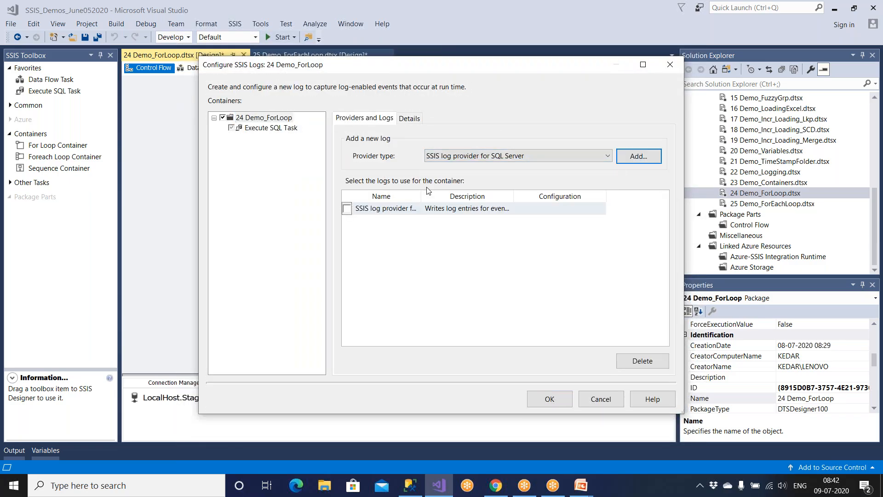
click(347, 209)
drag(513, 197, 553, 197)
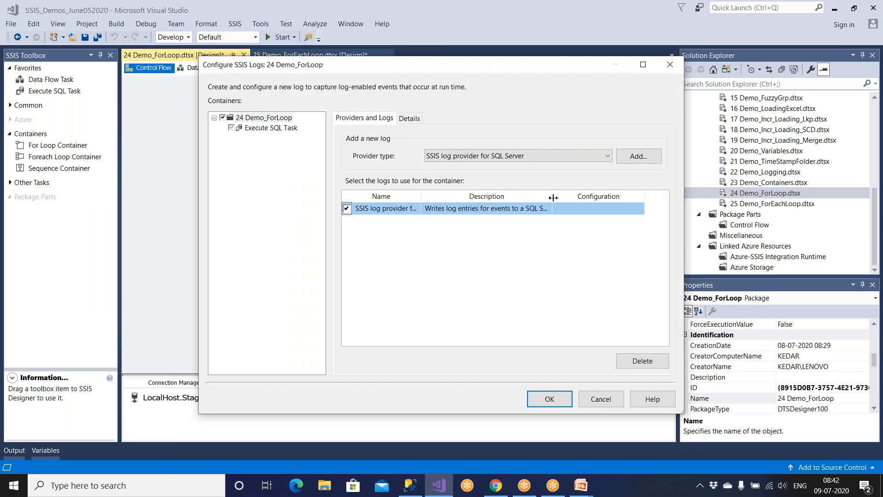
click(541, 156)
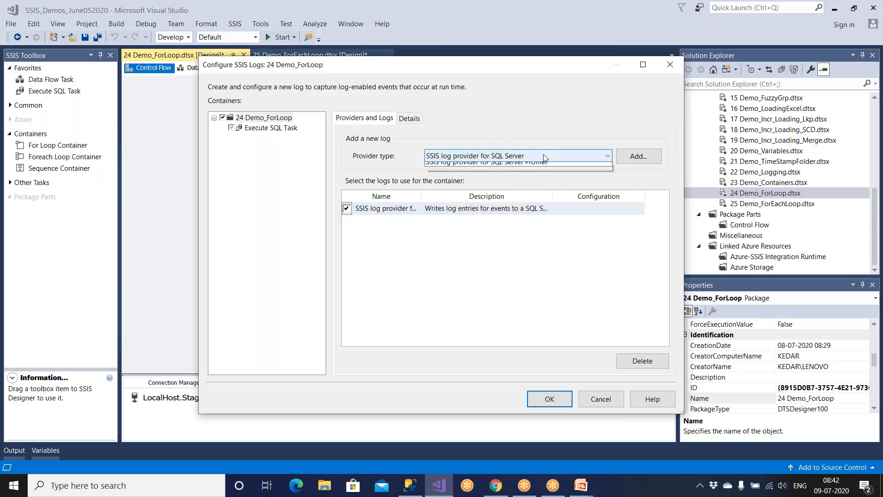
click(537, 195)
click(636, 156)
click(347, 221)
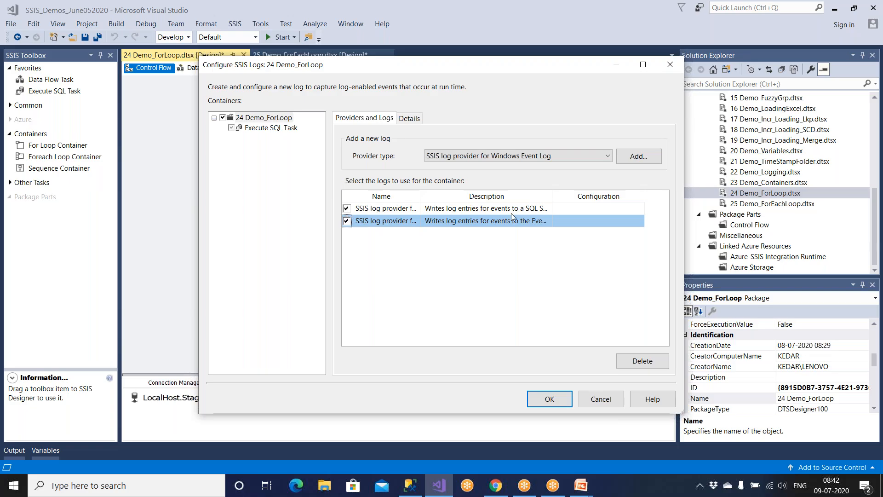
Point the SQL Server log provider at the LocalHost.Stage_Company connection.
drag(552, 196, 564, 197)
click(595, 211)
click(595, 211)
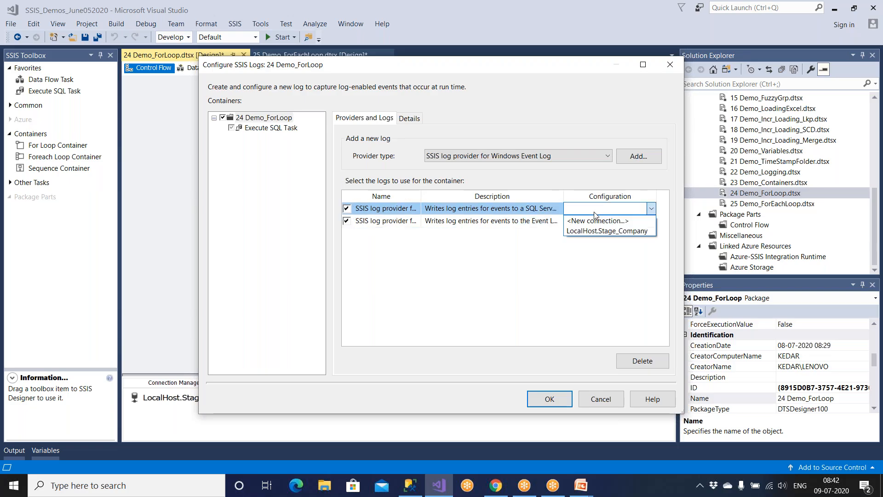
click(599, 231)
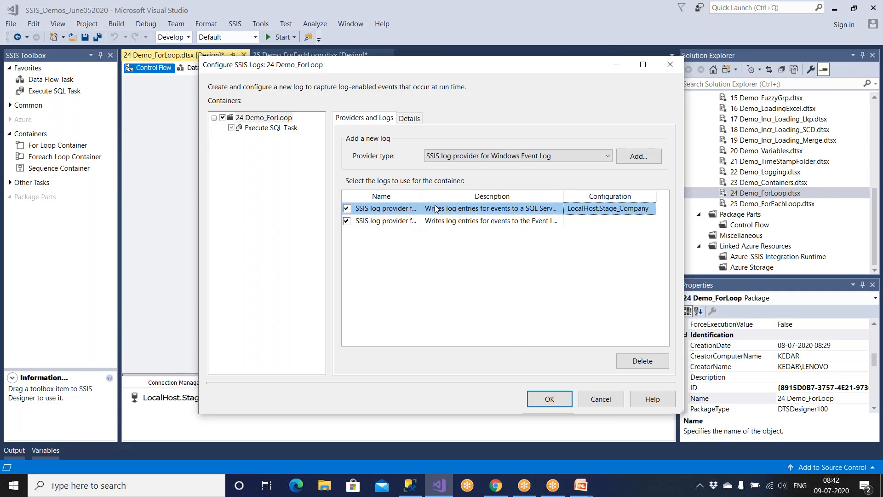
Log OnError, OnTaskFailed and OnPostExecute events and confirm the logging configuration.
click(408, 121)
click(345, 163)
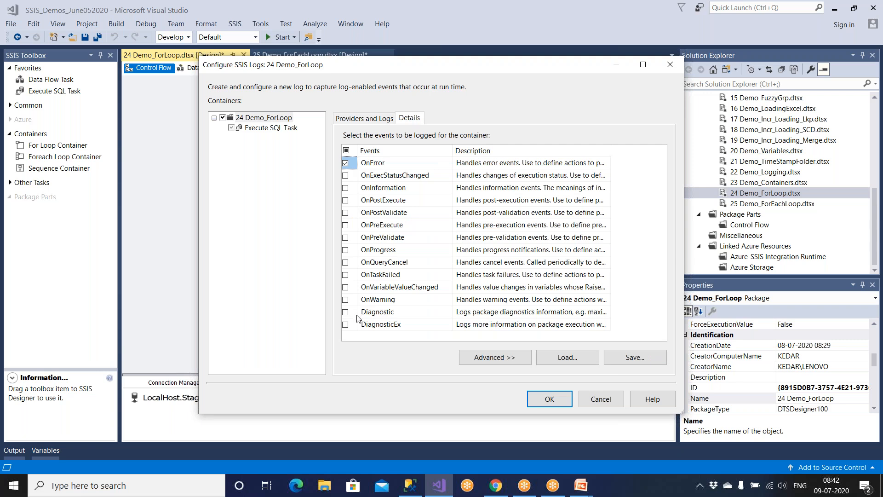
click(346, 275)
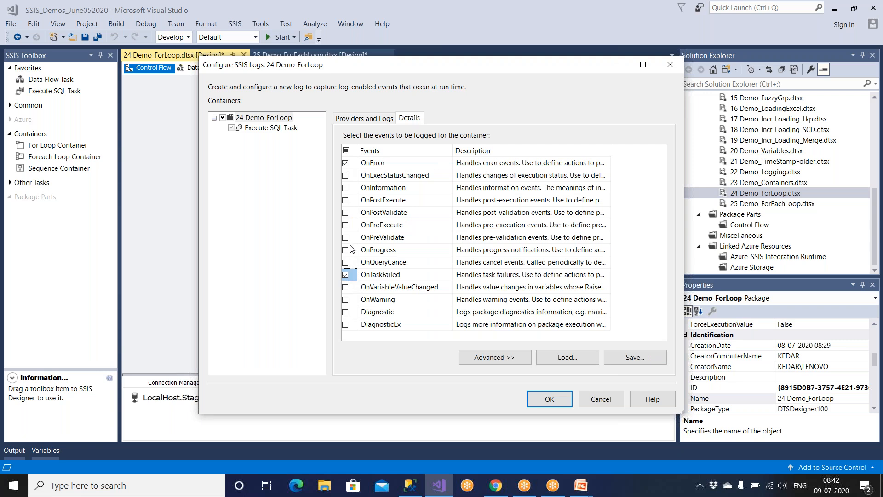
click(345, 200)
click(549, 398)
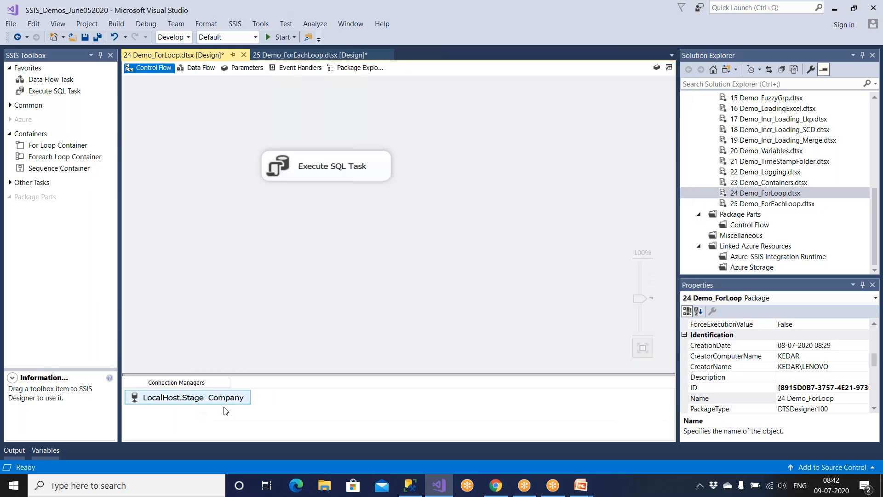
Change the connection manager's name from LocalHost.Stage_Company to Source_Company_Stage.
right_click(223, 399)
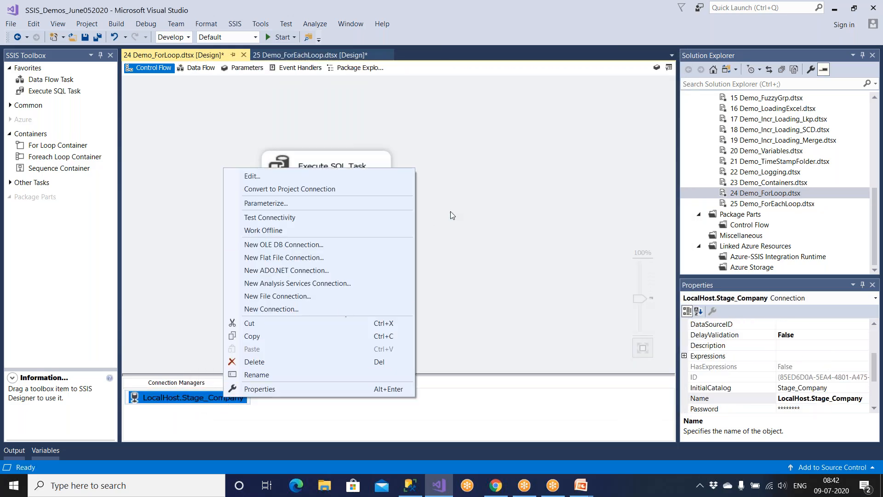
click(436, 222)
click(238, 399)
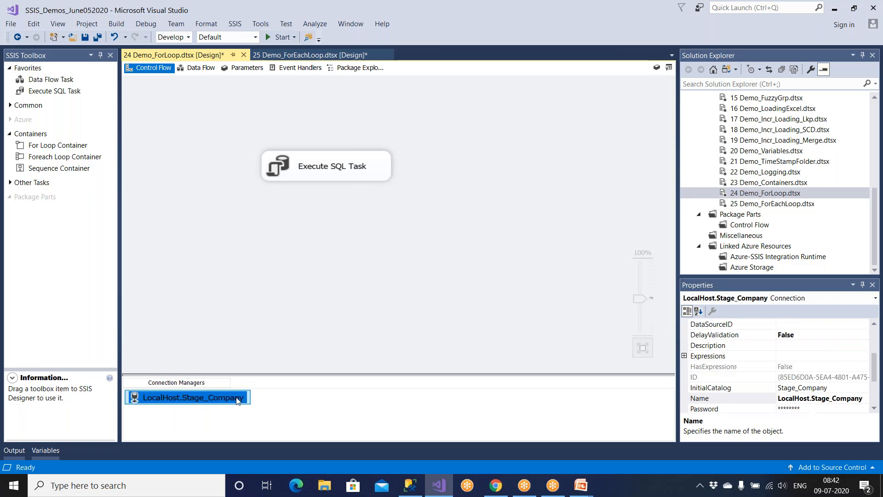
right_click(238, 399)
click(269, 372)
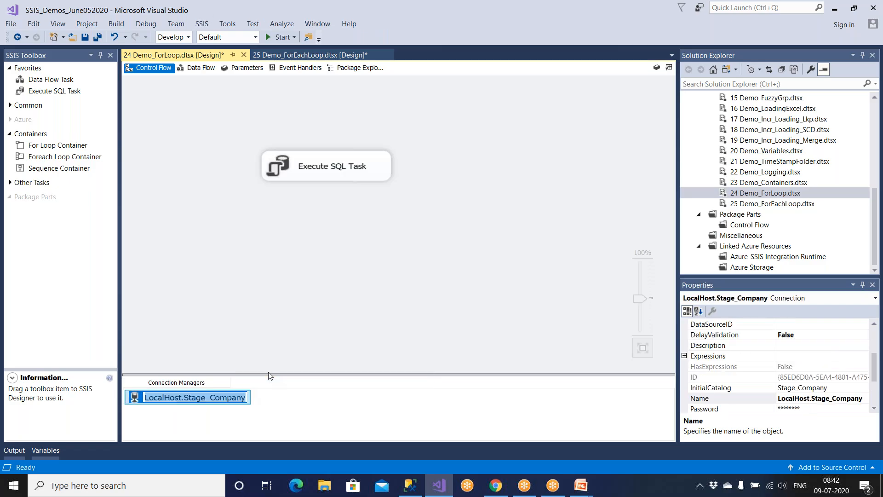
text(Source_)
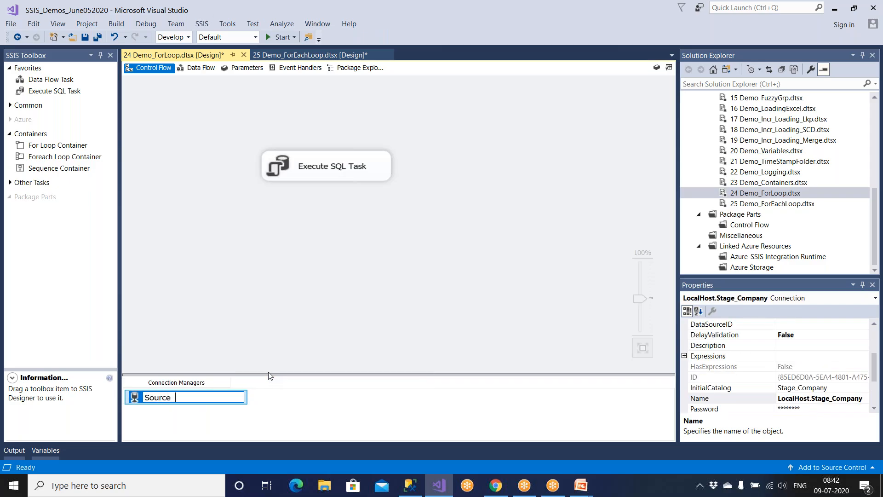
text(Cppampoan)
key(BackSpace)
key(BackSpace)
key(BackSpace)
text(any_Stage)
key(Return)
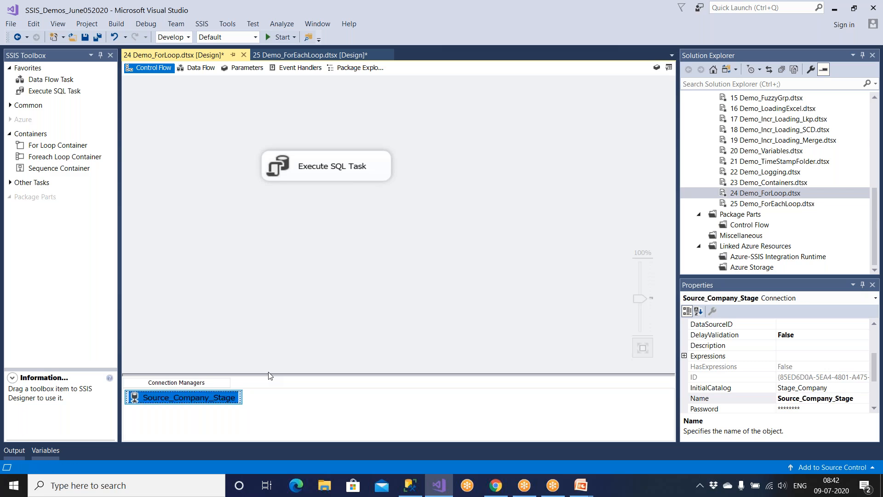
Open 23 Demo_Containers, delete the Loading Dim Tables and Loading Fact Tables containers, and save.
double_click(773, 182)
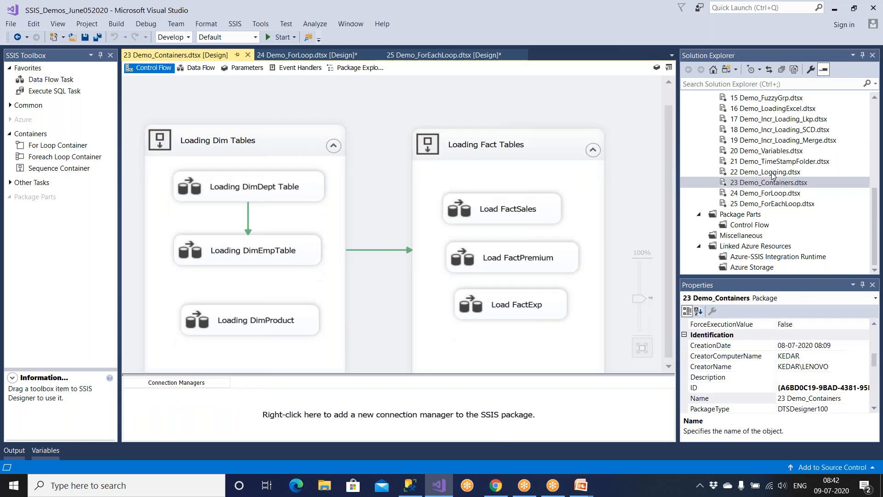
double_click(773, 173)
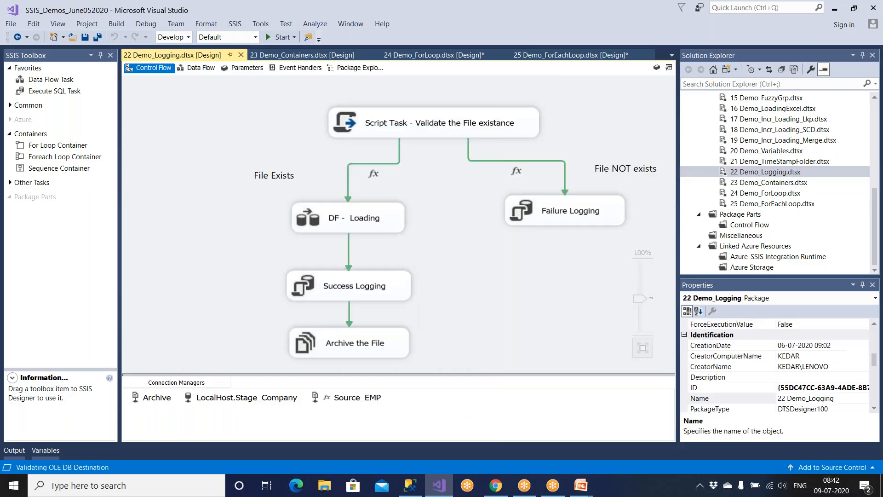
double_click(778, 182)
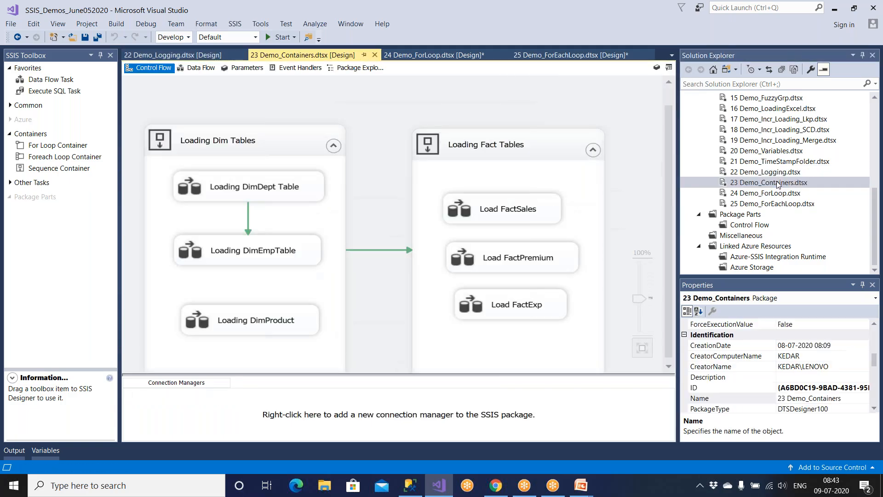
click(290, 146)
key(Delete)
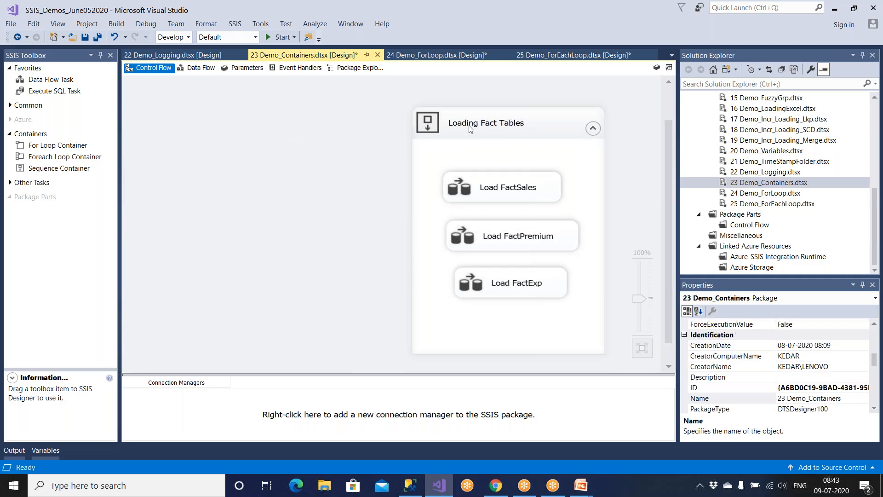
click(469, 129)
key(Delete)
key(ctrl+s)
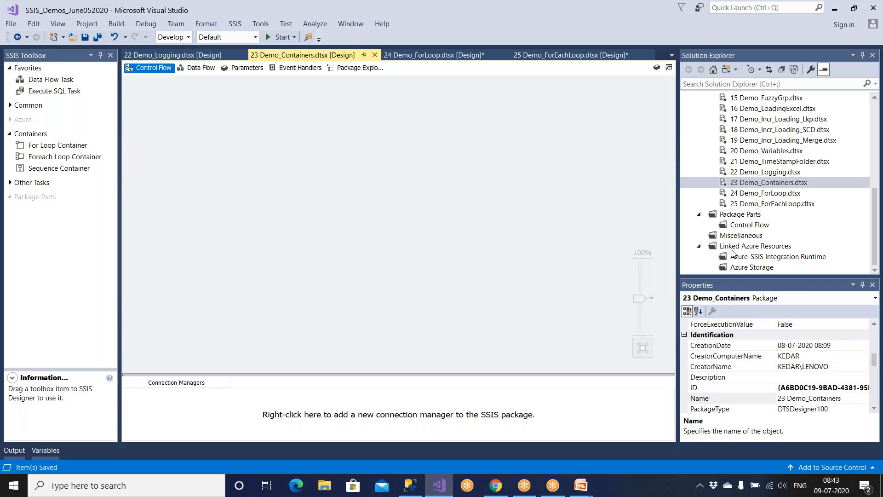
right_click(750, 184)
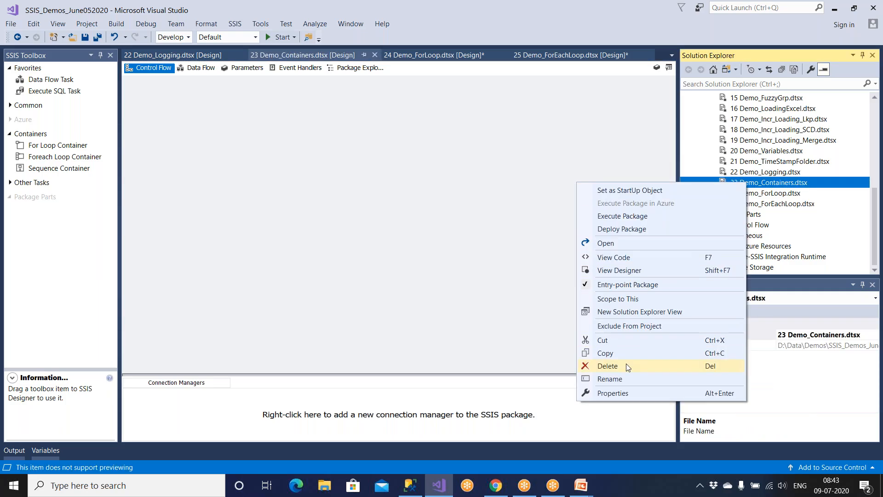
Delete the 23 Demo_Containers package and rename 24 Demo_ForLoop to 23 Demo_ForLoop.
click(625, 363)
click(563, 268)
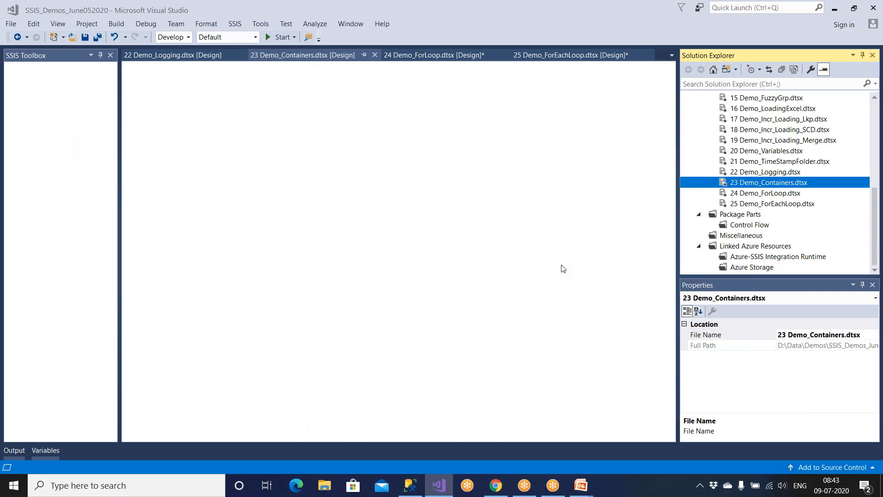
click(733, 194)
right_click(734, 195)
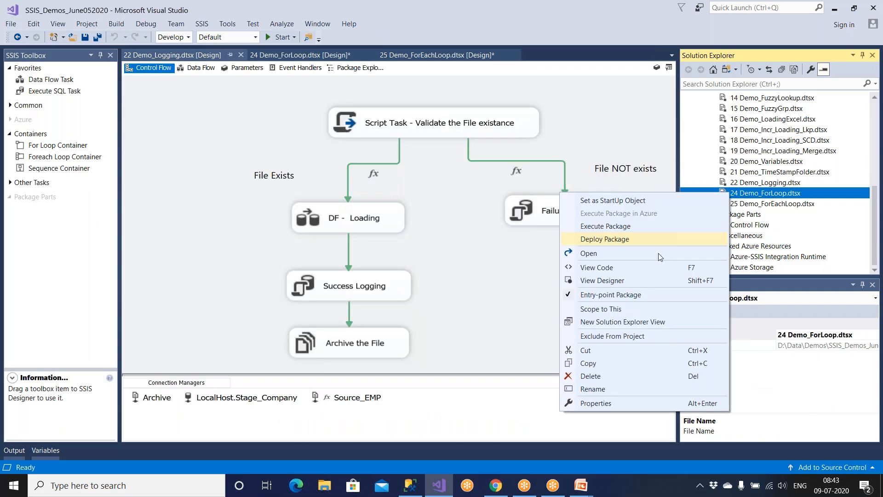
click(593, 388)
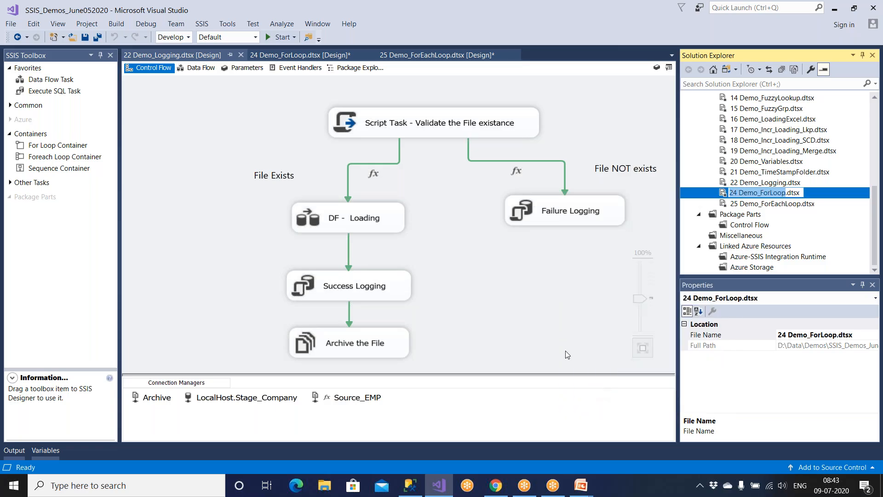
click(733, 194)
key(Delete)
text(3)
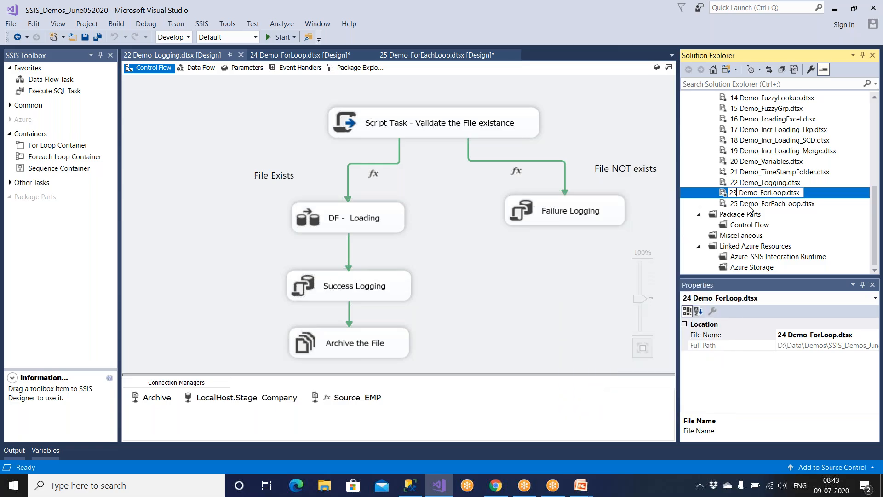
key(Return)
Rename 25 Demo_ForEachLoop to 24 Demo_ForEachLoop and save the project.
click(750, 204)
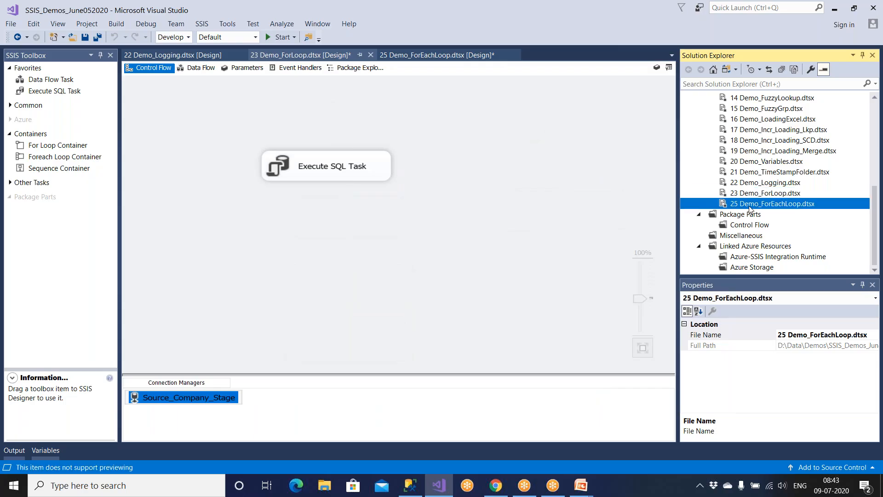
right_click(750, 204)
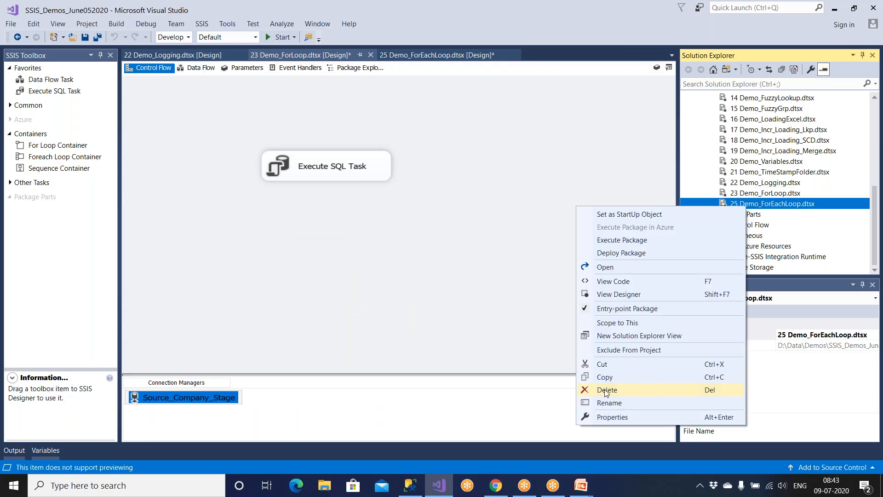
click(606, 402)
click(734, 204)
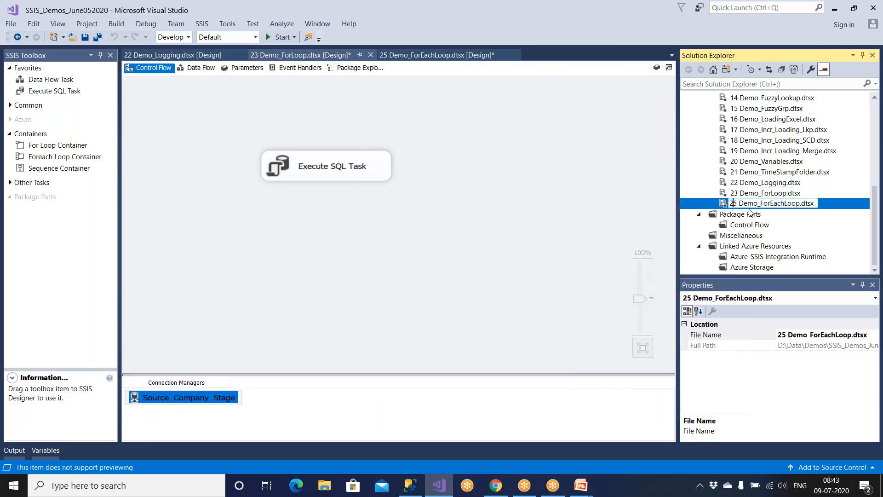
key(Delete)
text(4)
key(Return)
click(85, 40)
double_click(767, 176)
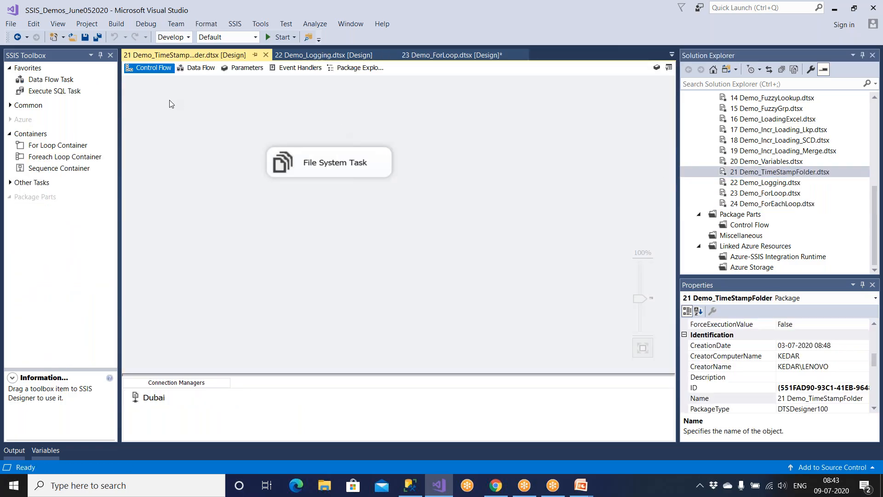
click(235, 24)
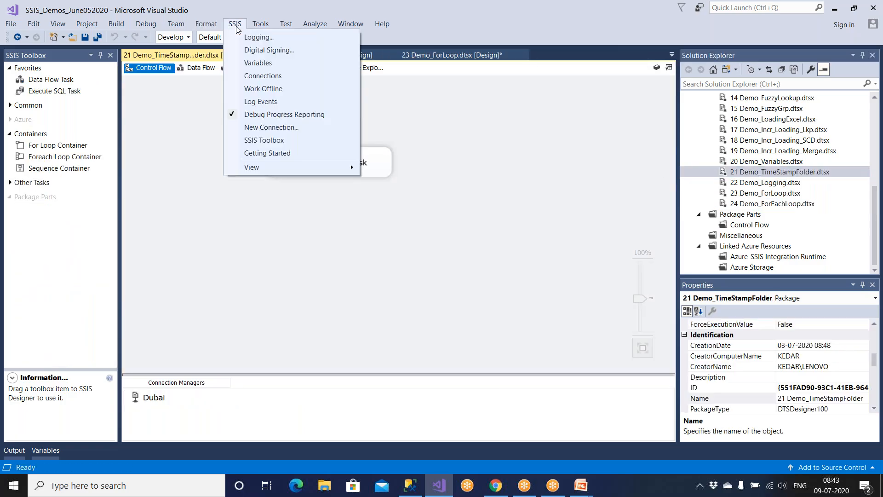
click(244, 49)
click(479, 329)
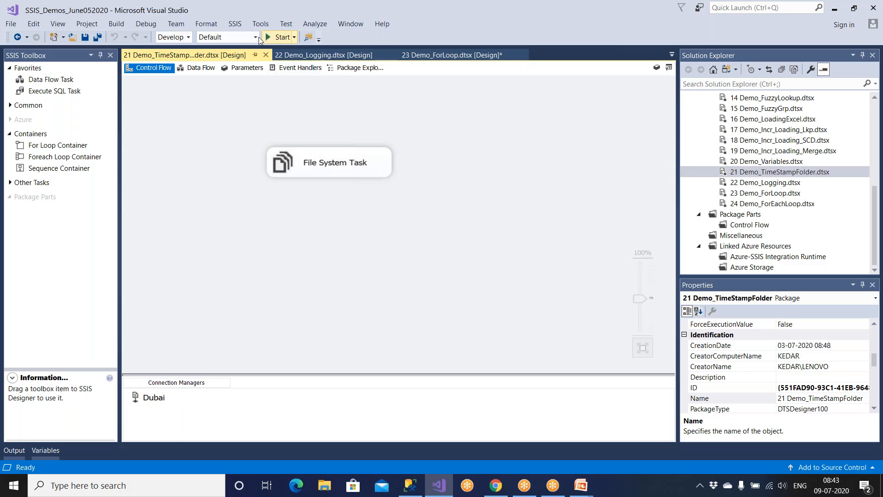
click(235, 23)
click(240, 35)
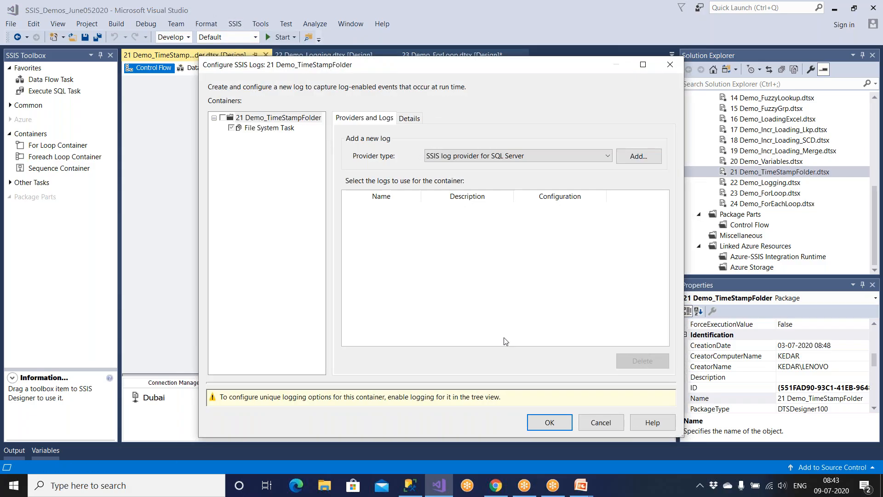
click(593, 420)
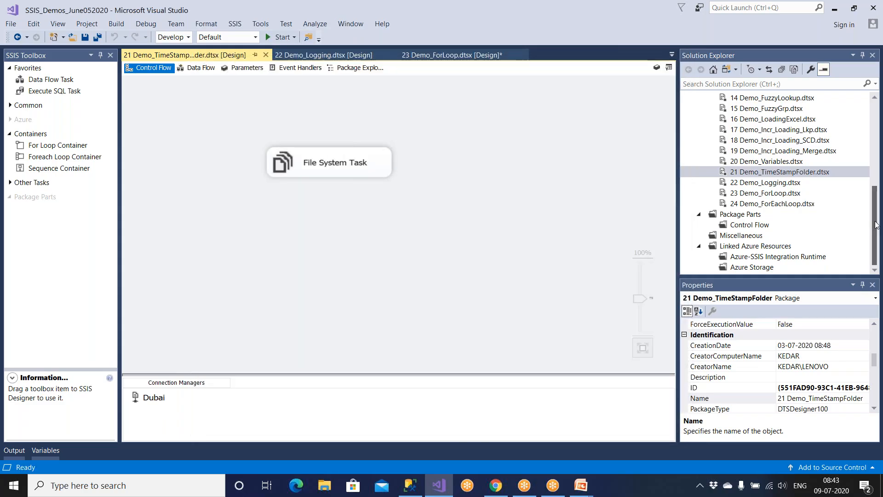
click(876, 222)
drag(876, 223, 875, 133)
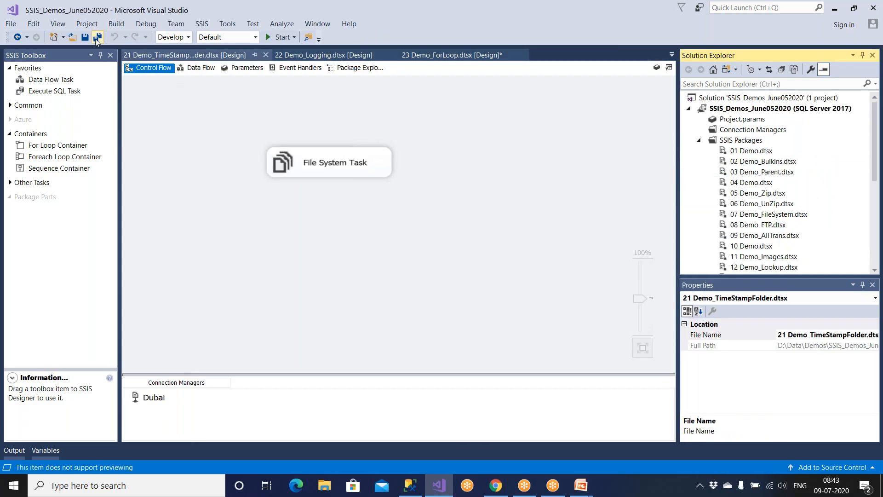
Delete the 01 Demo package from the project.
click(86, 38)
scroll(722, 172, up, 3)
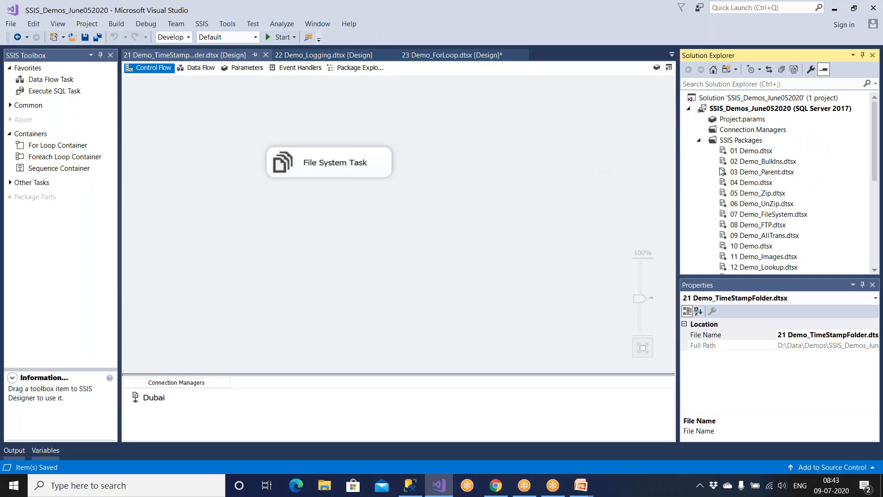
click(752, 154)
double_click(752, 152)
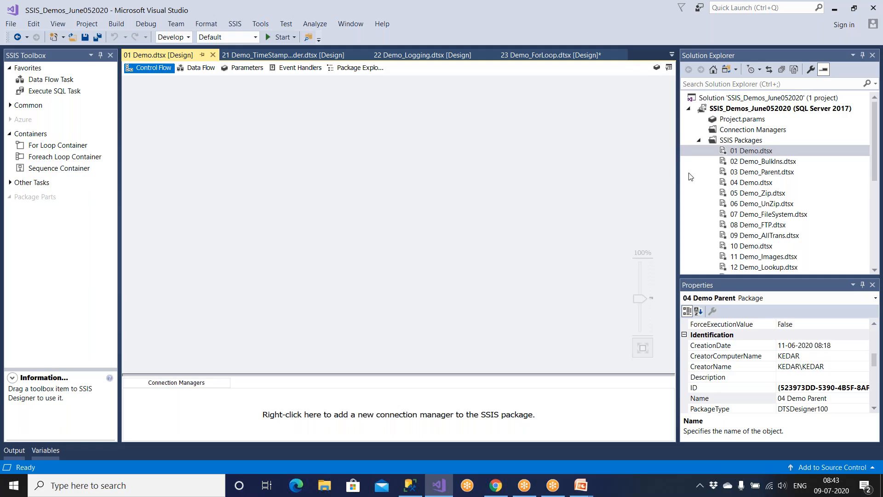
right_click(775, 150)
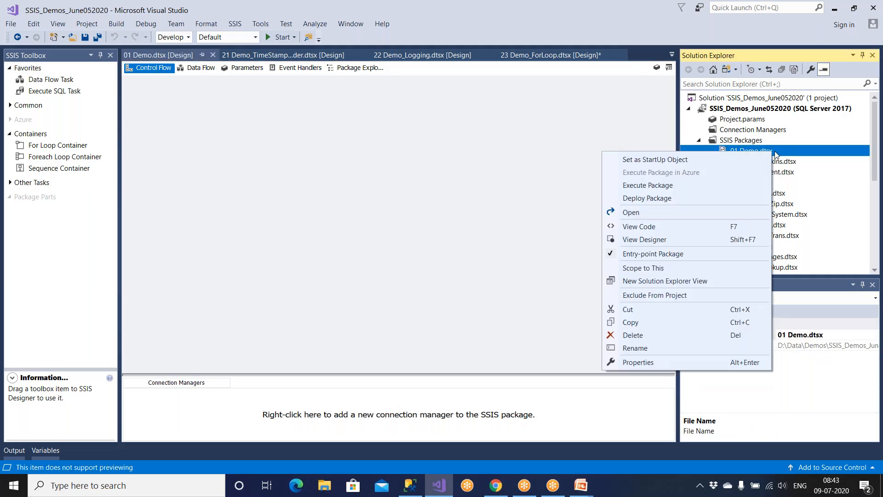
click(650, 337)
click(539, 263)
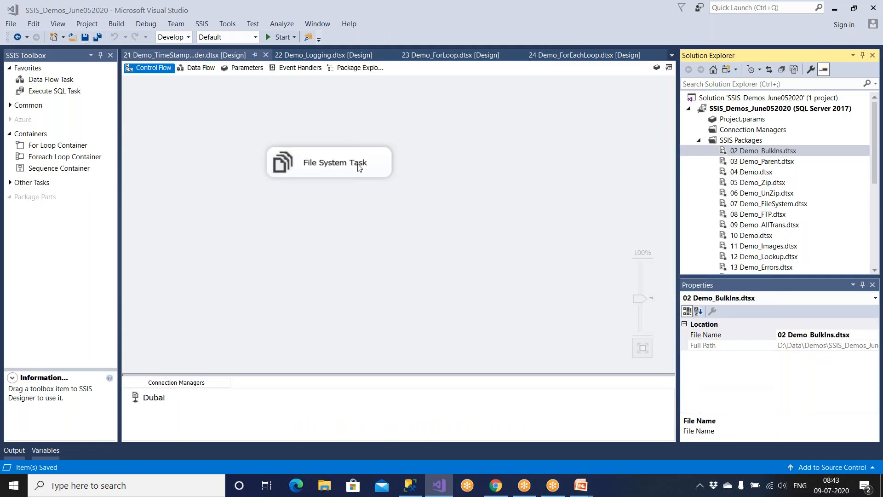
Open 03 Demo_Parent and save all packages.
double_click(745, 162)
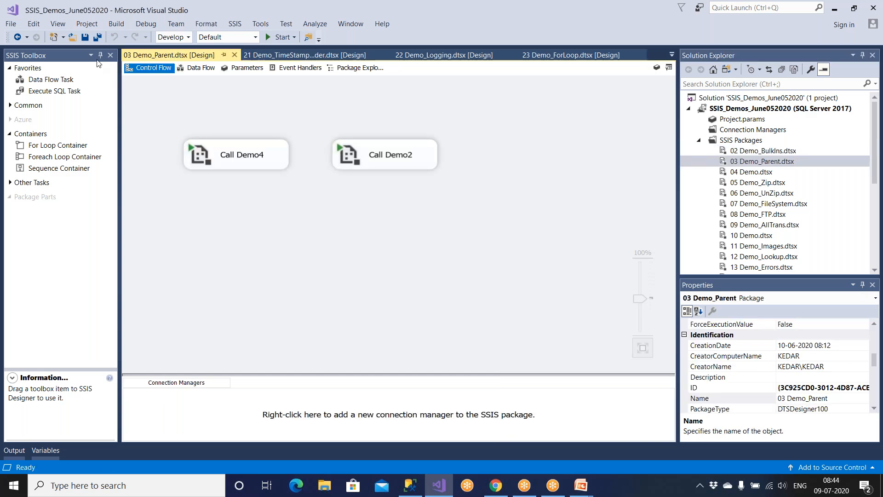
click(97, 37)
mouse_move(581, 485)
click(604, 462)
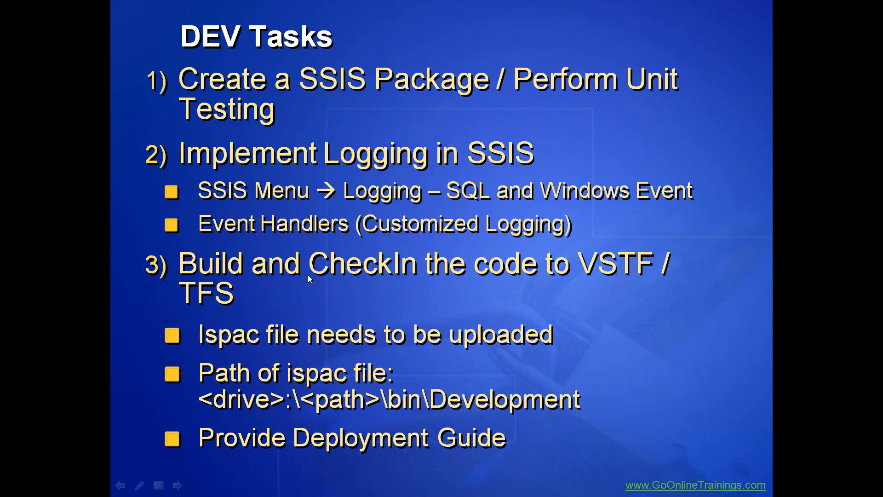
key(alt+Tab)
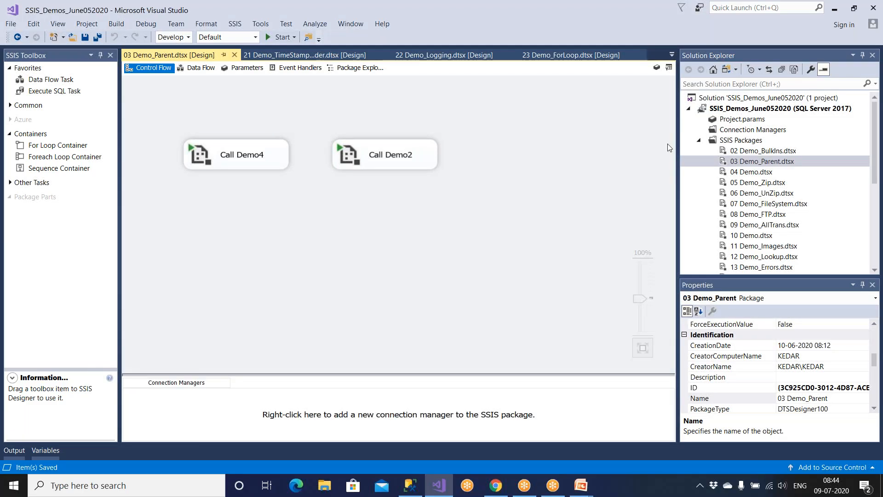
click(735, 109)
Build the project into SSIS_Demos_June052020.ispac and restore the maximized Output panel to docked size.
right_click(736, 110)
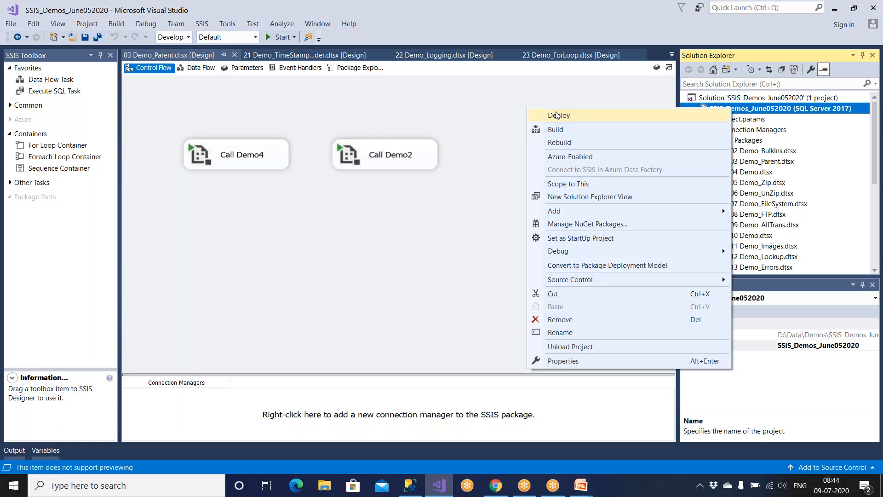
click(560, 131)
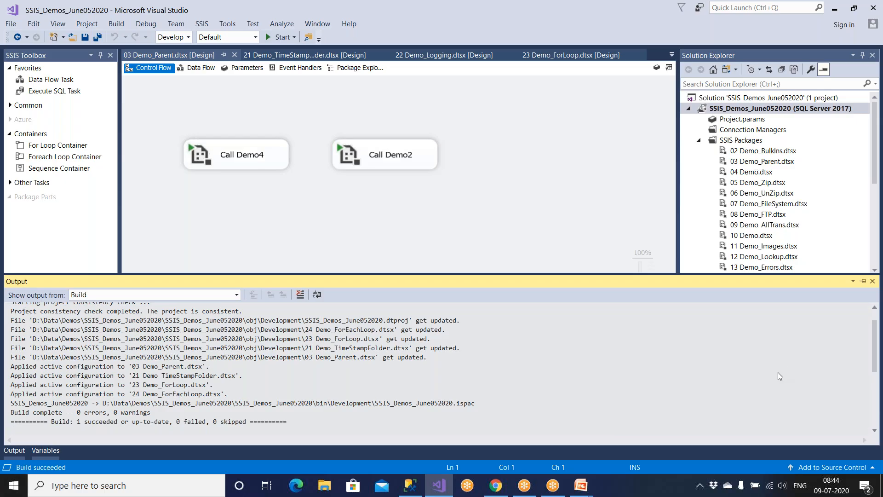
click(863, 281)
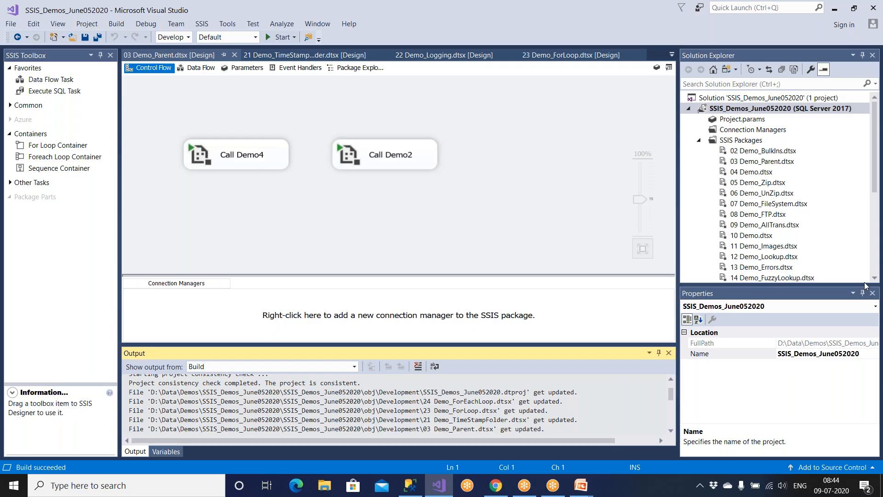
Browse DATA (D:) > Data > Demos by date modified and open the inner SSIS_Demos_June052020 project folder.
click(324, 486)
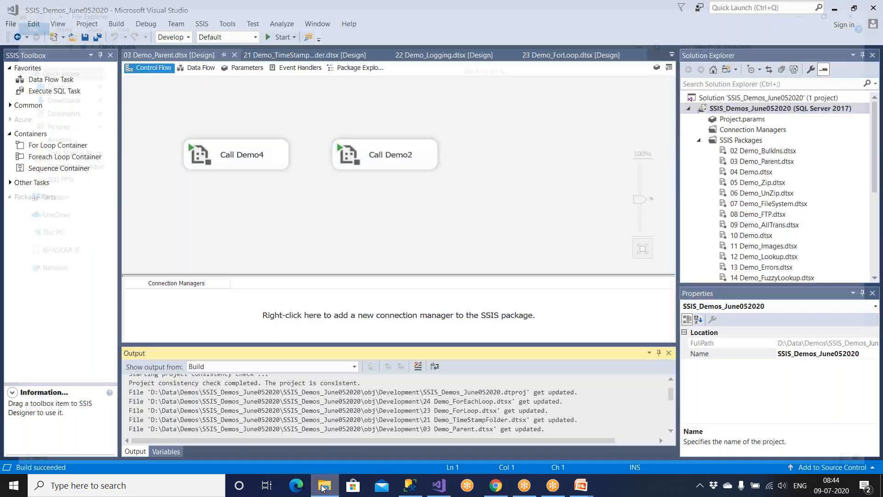
click(50, 356)
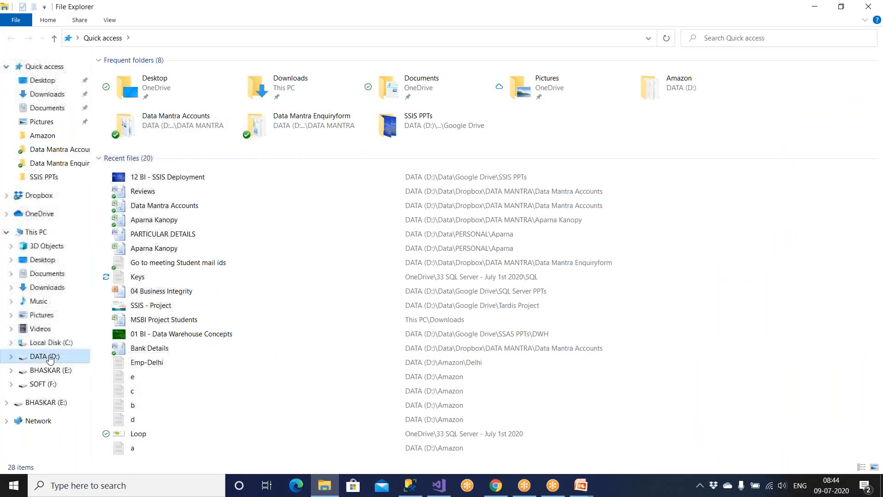
double_click(123, 137)
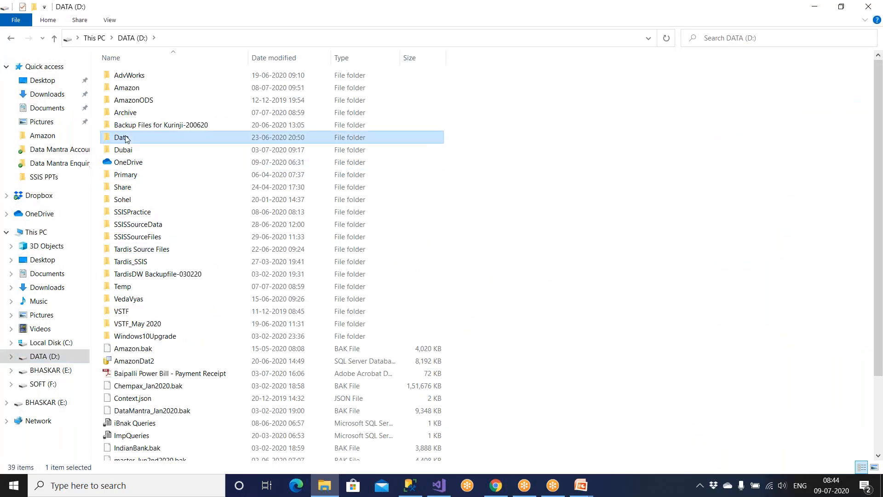
double_click(130, 102)
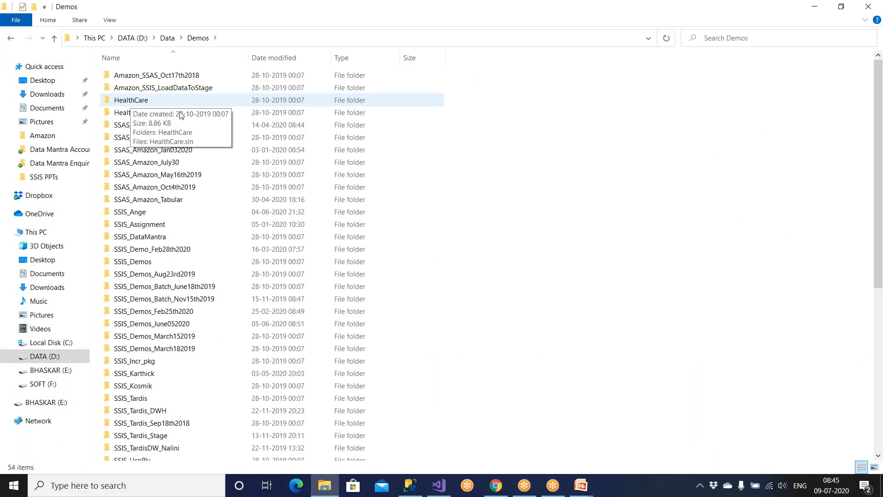
click(257, 59)
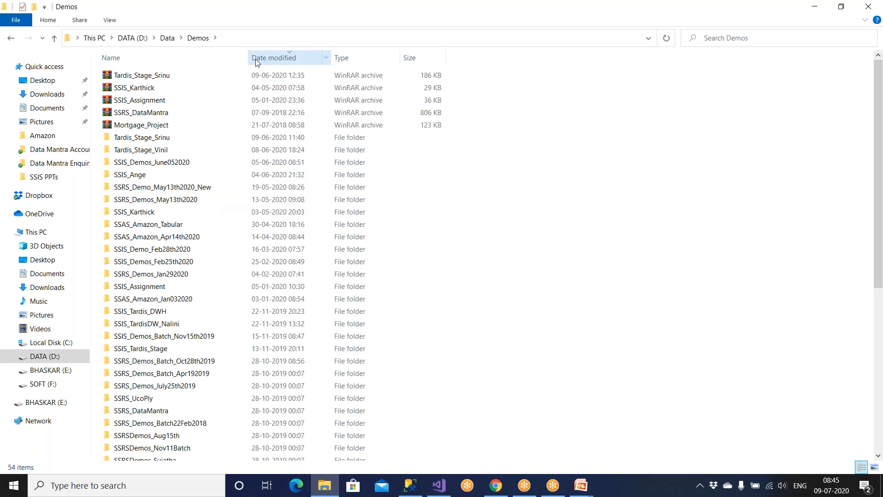
click(172, 166)
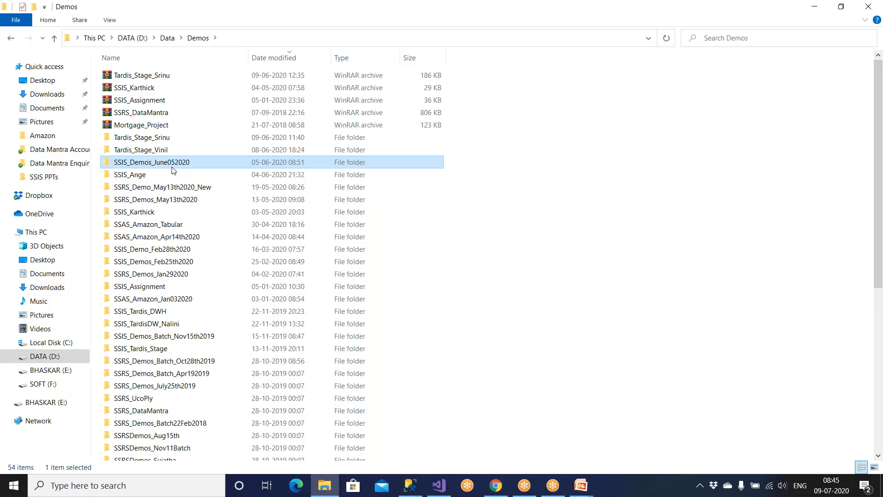
double_click(173, 167)
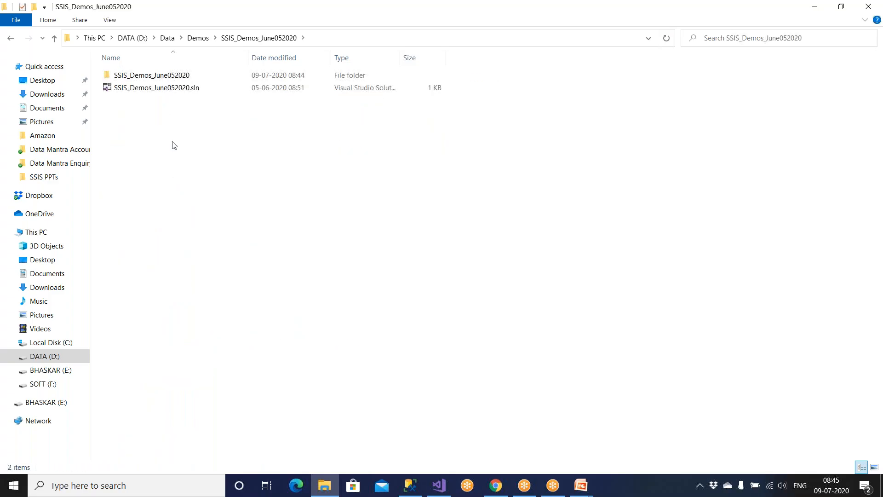
double_click(174, 77)
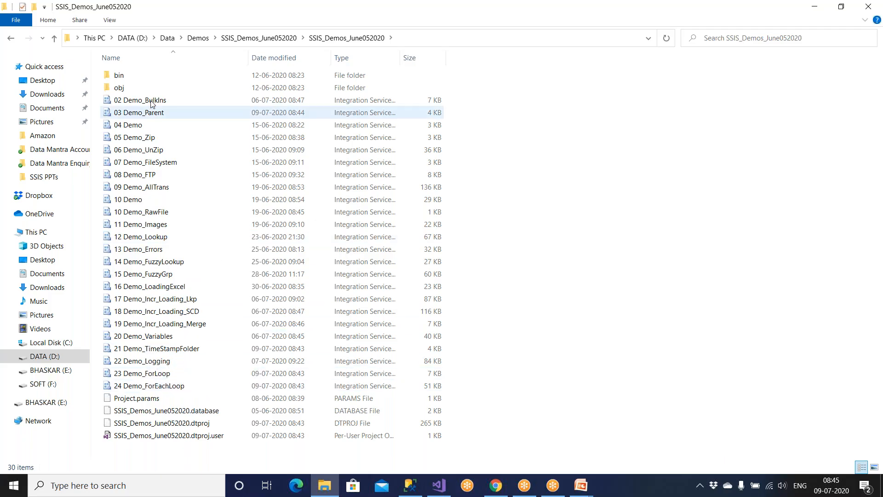
click(440, 485)
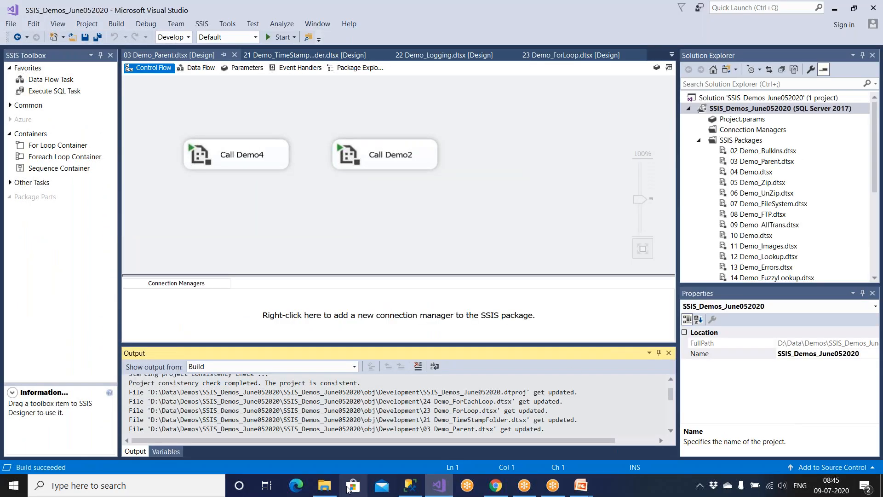
click(324, 485)
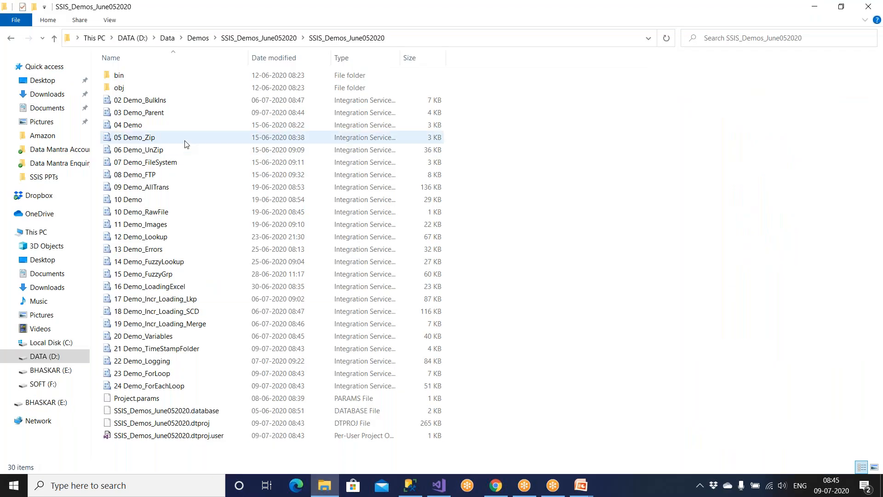
Open bin\Development and look through the File Explorer ribbon's View, Home and File options.
double_click(126, 77)
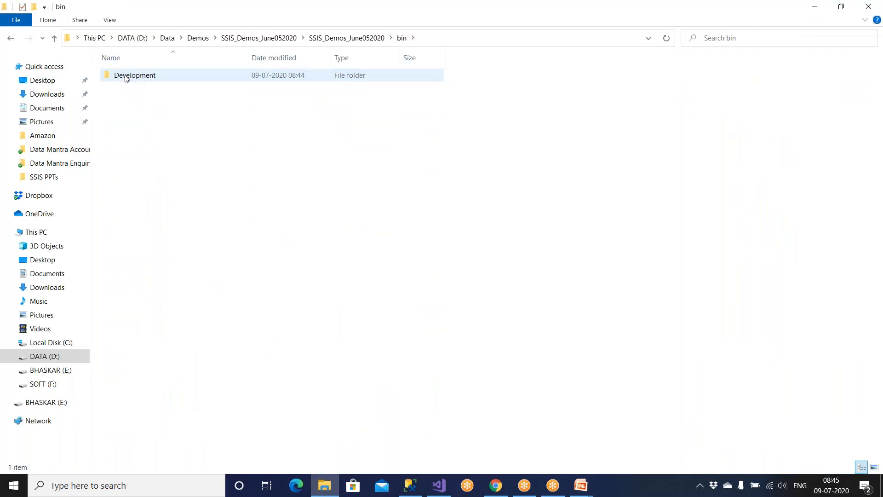
double_click(126, 77)
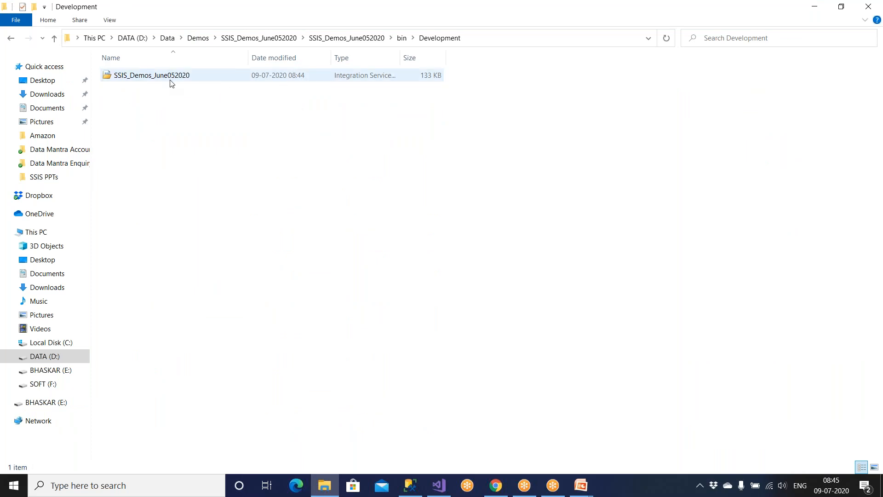
click(108, 20)
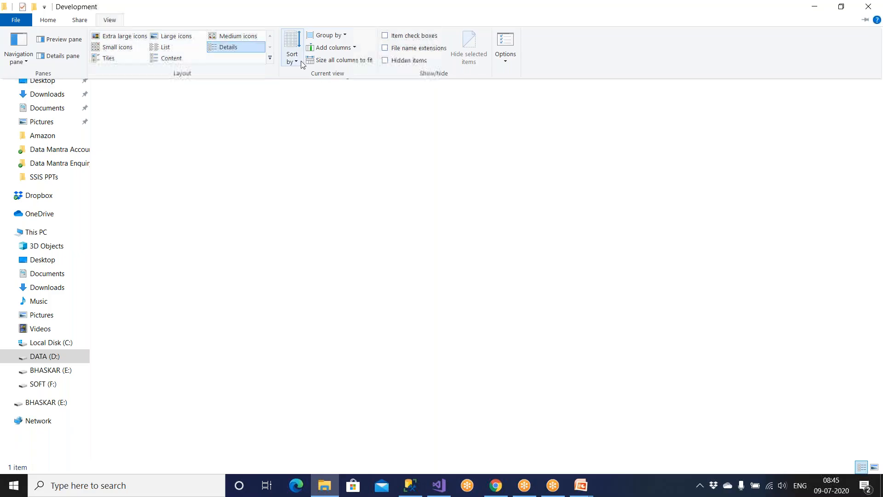
click(49, 20)
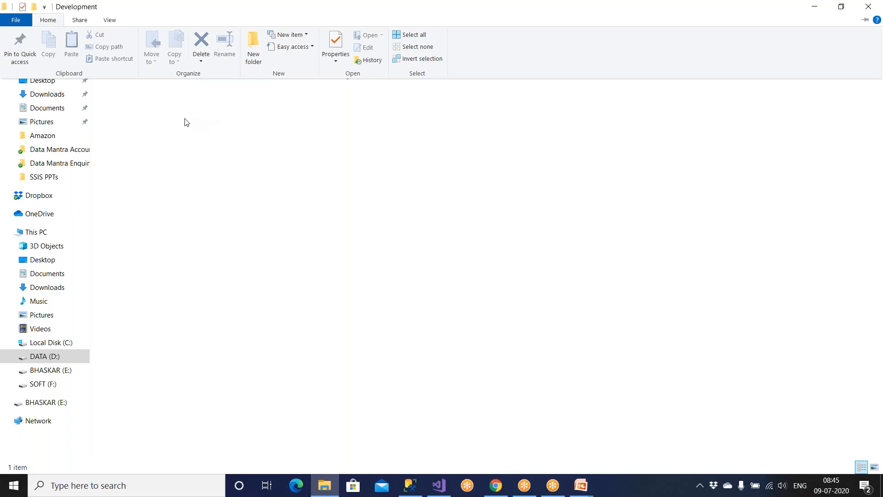
click(110, 21)
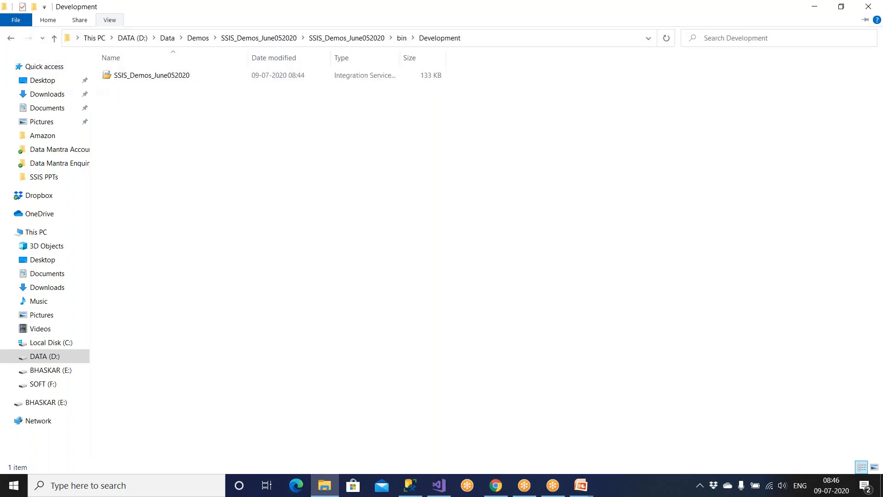
click(15, 21)
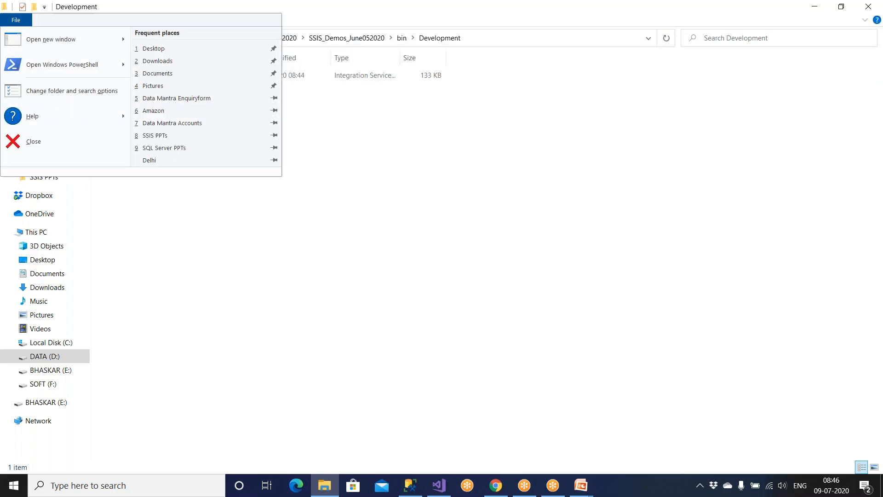
click(110, 21)
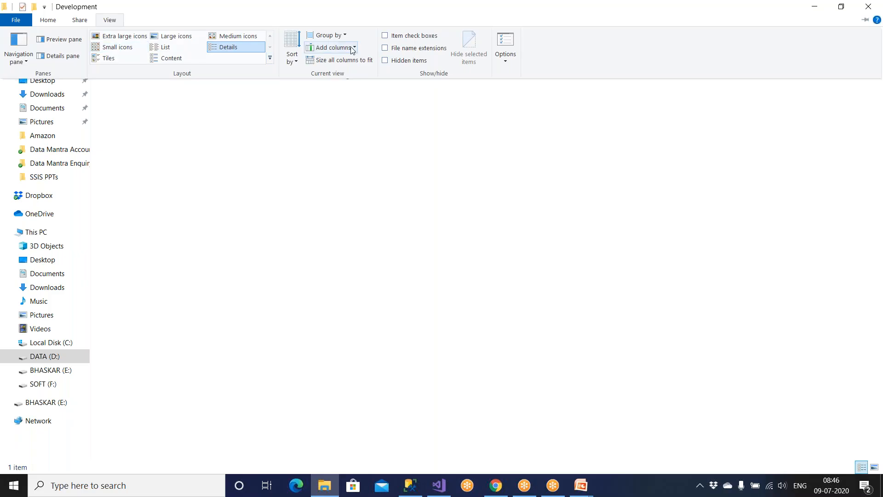
Show file name extensions to reveal SSIS_Demos_June052020.ispac, then return to Visual Studio.
key(alt+Tab)
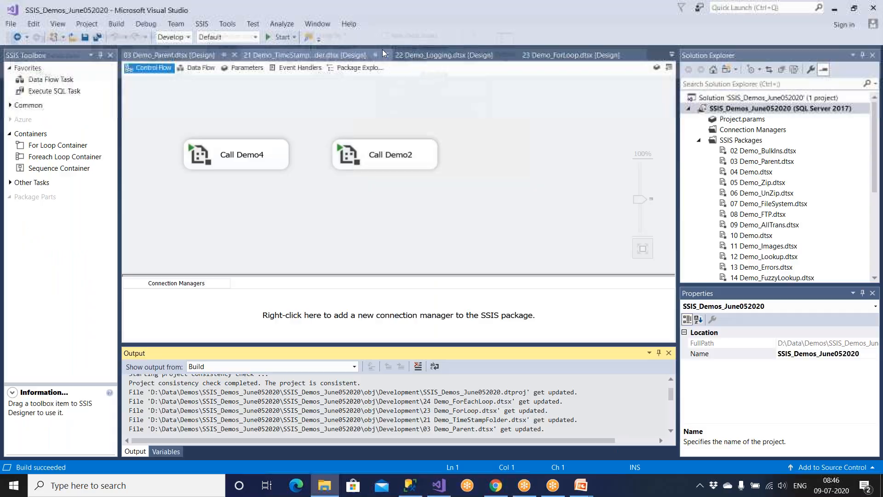
click(329, 489)
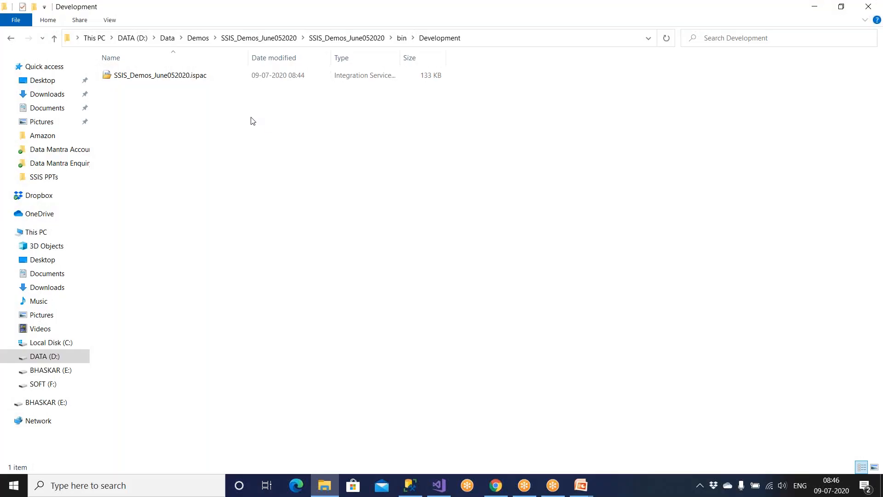
click(112, 22)
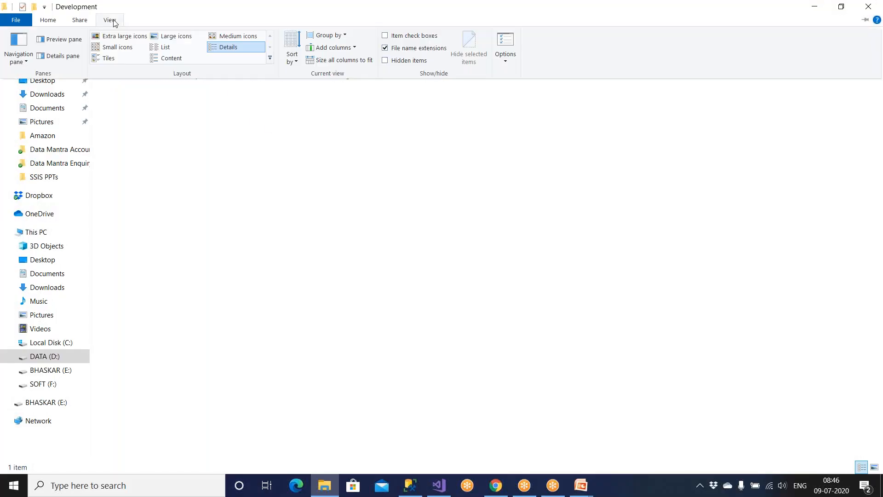
click(317, 121)
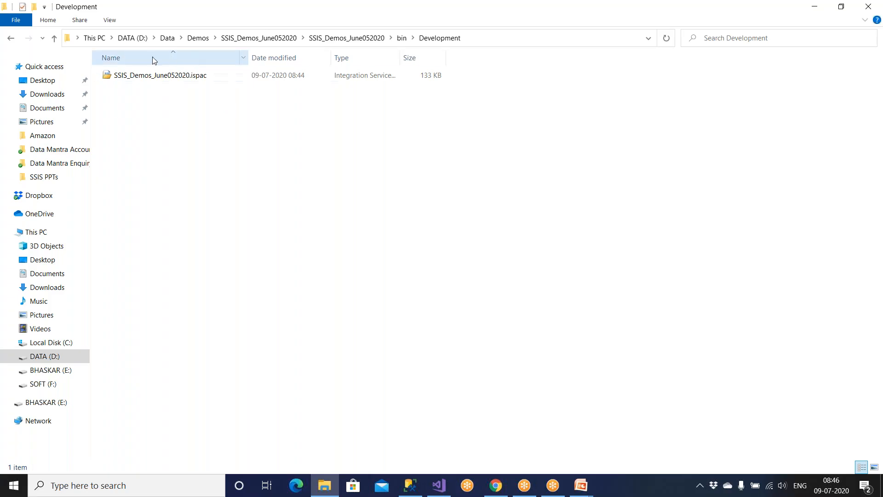
click(438, 485)
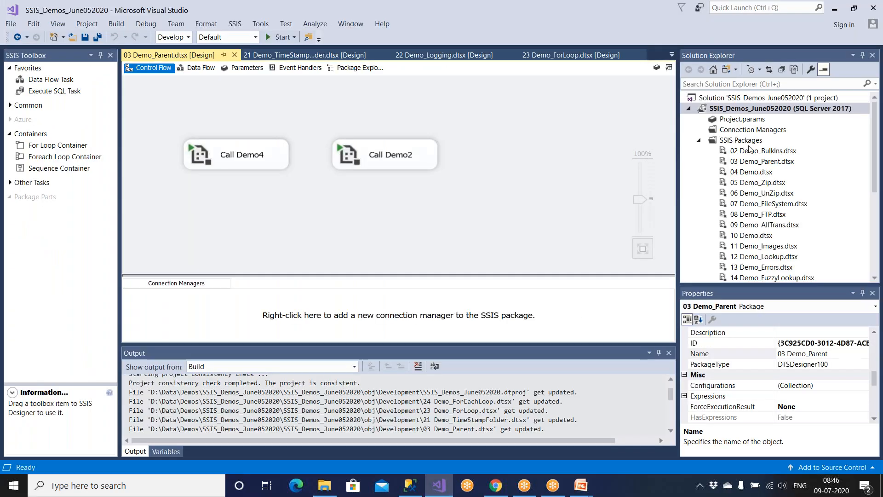
Build the SSIS_Demos_June052020 project from its Solution Explorer context menu.
right_click(741, 110)
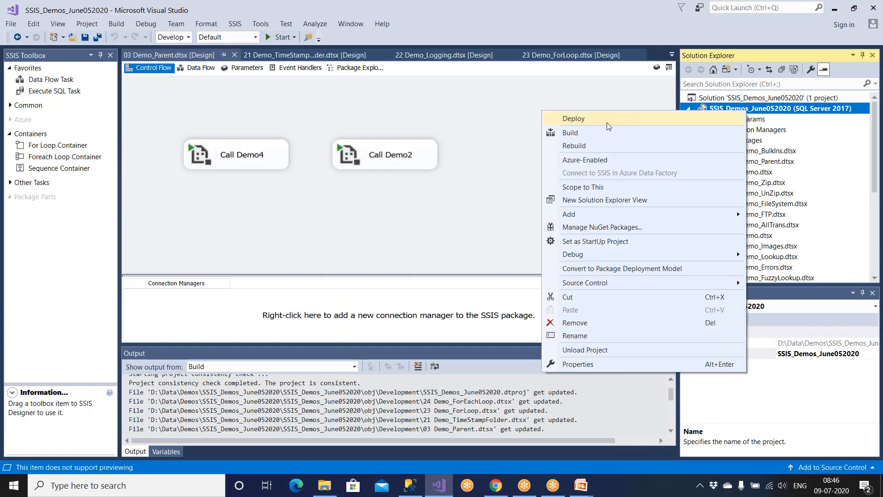
click(599, 133)
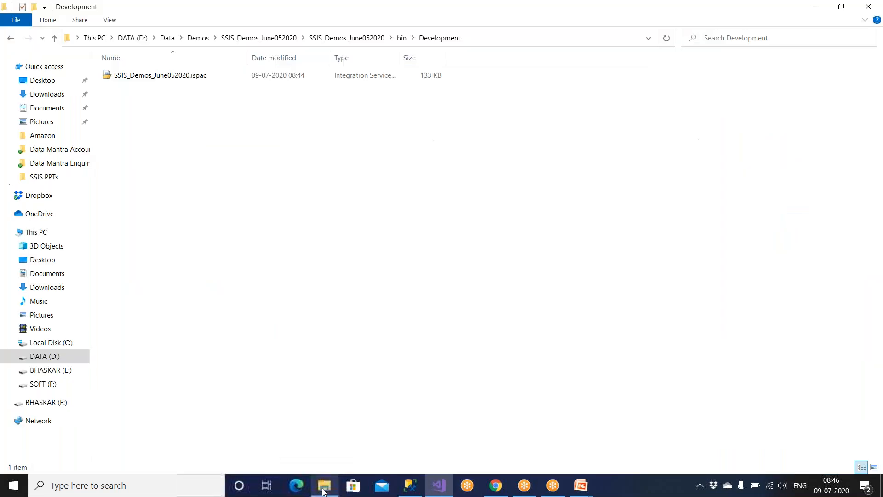
Copy the bin\Development folder path from File Explorer and paste it into a new Notepad note.
click(324, 485)
click(477, 38)
key(ctrl+c)
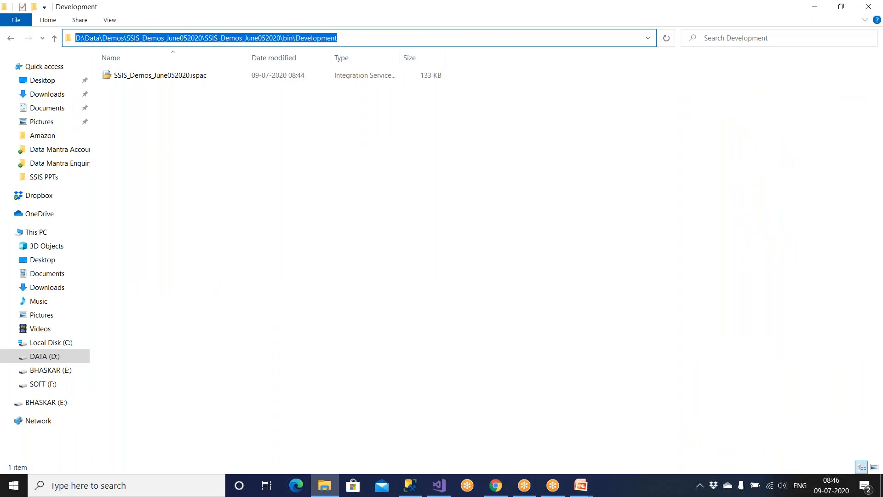
key(Escape)
key(super)
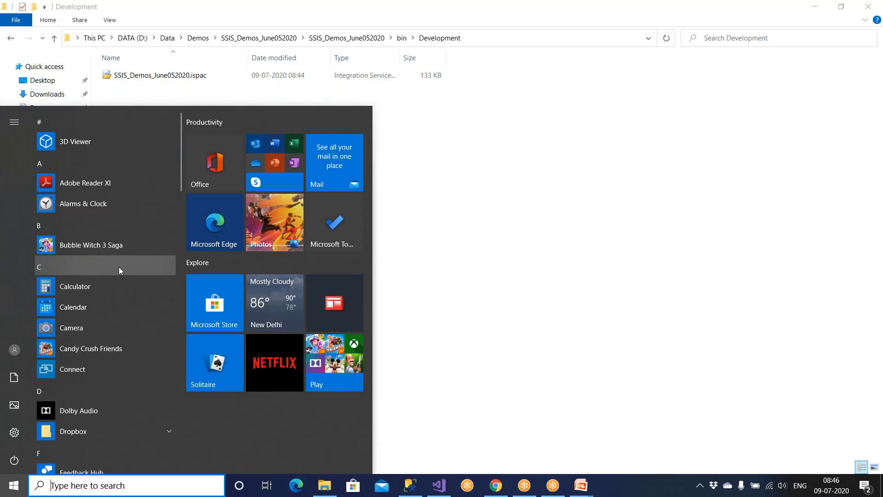
text(note)
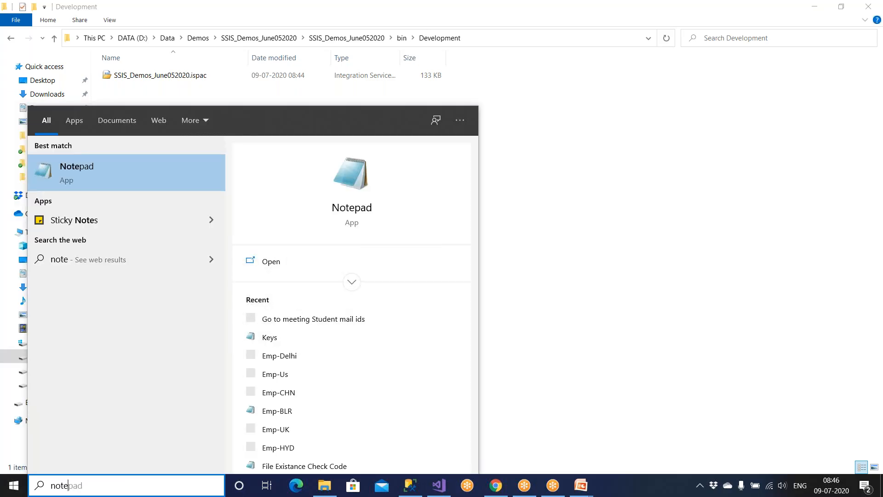
click(106, 173)
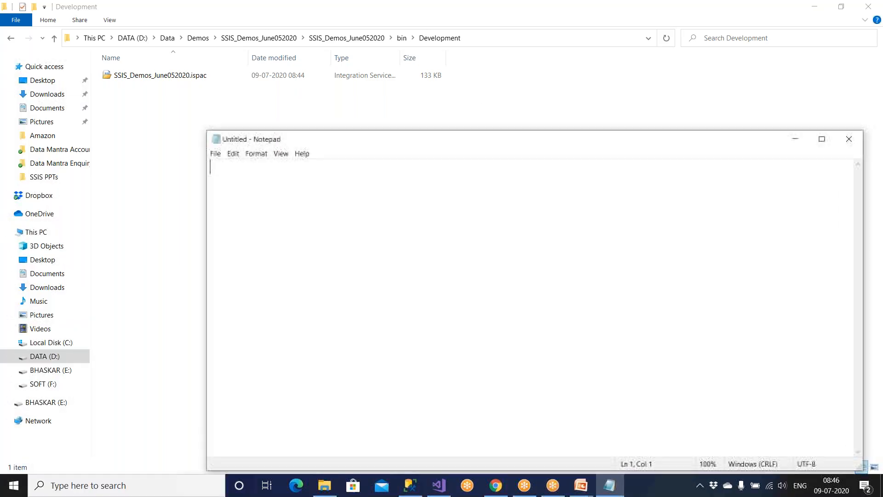
key(ctrl+v)
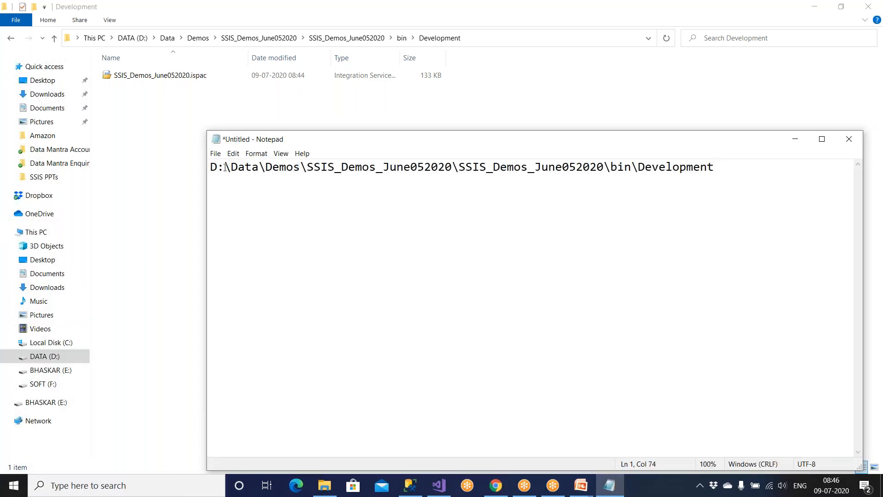
Add the words 'ispac file' below the path and highlight them.
drag(231, 167, 301, 169)
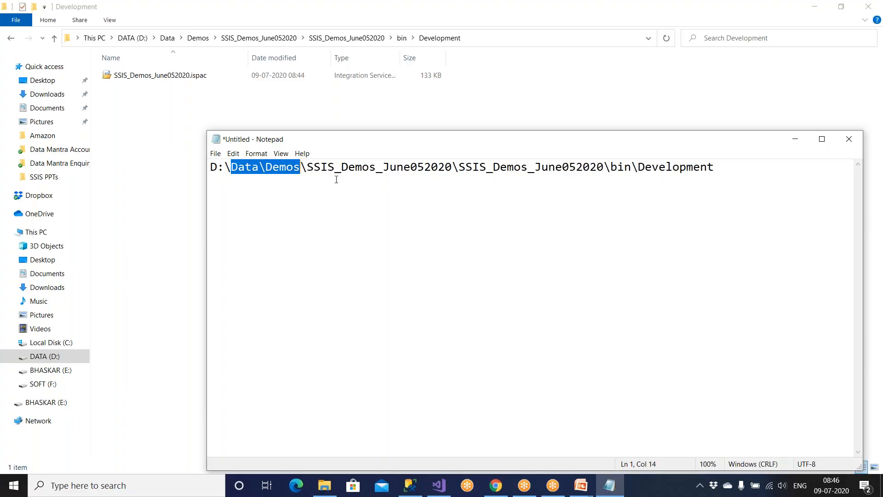
click(334, 168)
drag(612, 167, 724, 168)
click(725, 168)
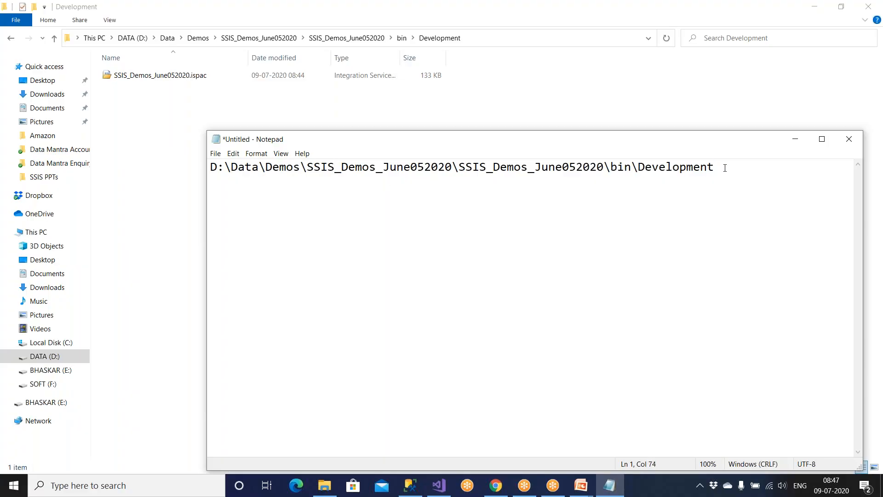
text(ispac file)
drag(294, 202, 182, 184)
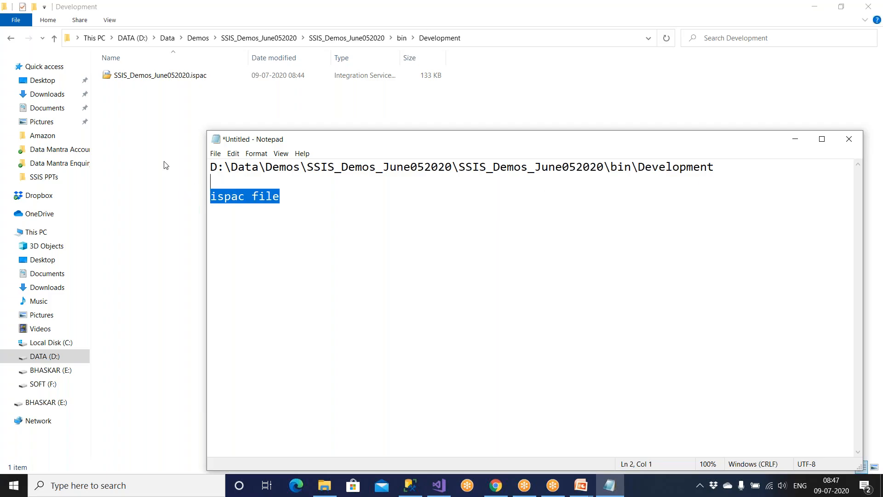
click(189, 81)
Copy SSIS_Demos_June052020.ispac and create a new folder on the SOFT (F:) drive.
right_click(188, 80)
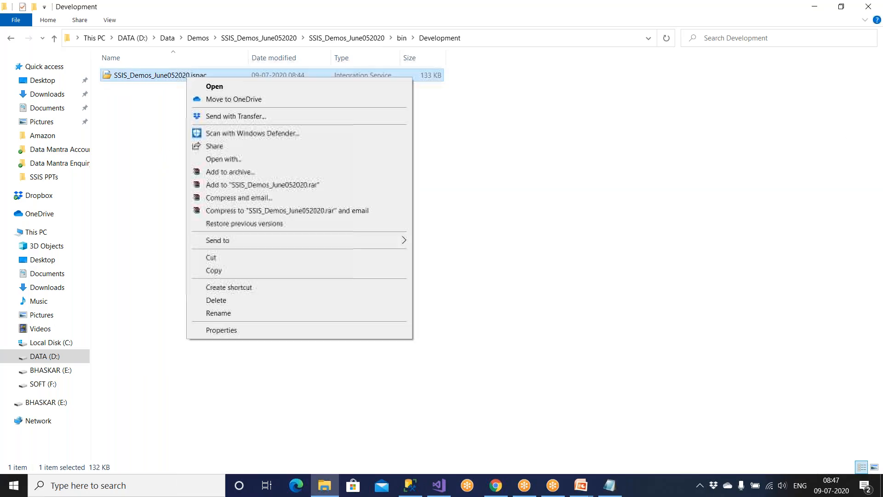
click(214, 270)
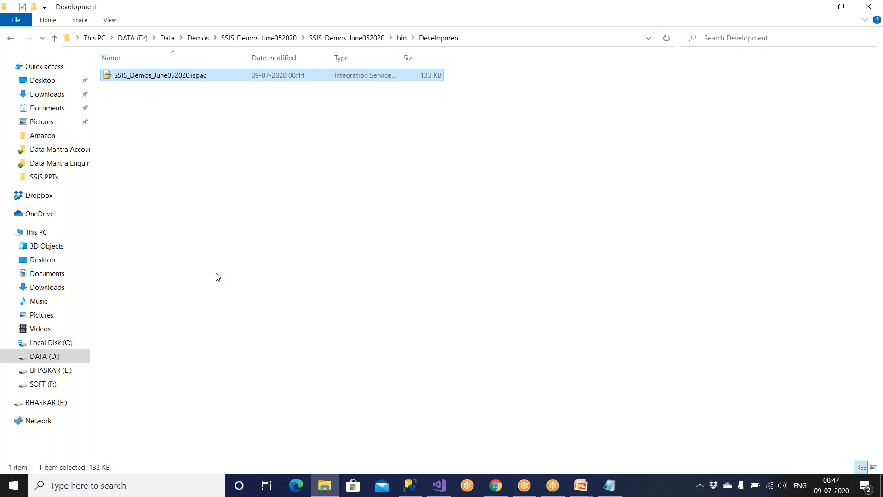
click(44, 384)
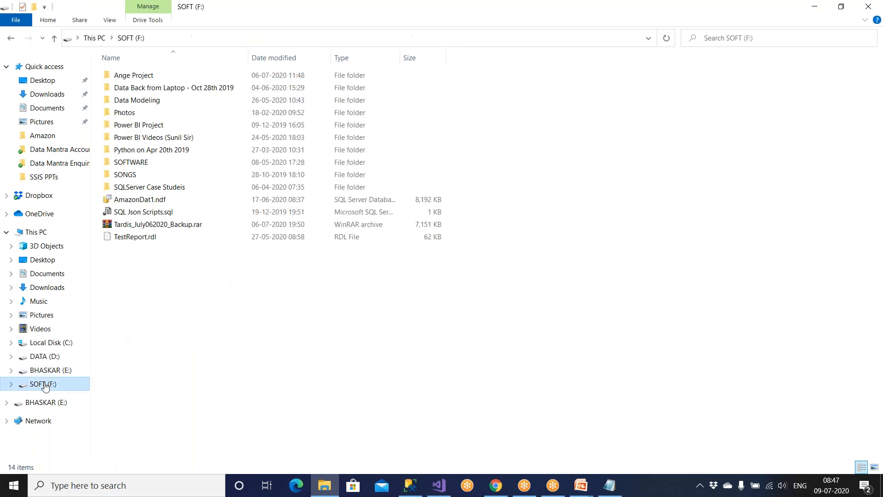
right_click(185, 298)
mouse_move(213, 269)
click(335, 270)
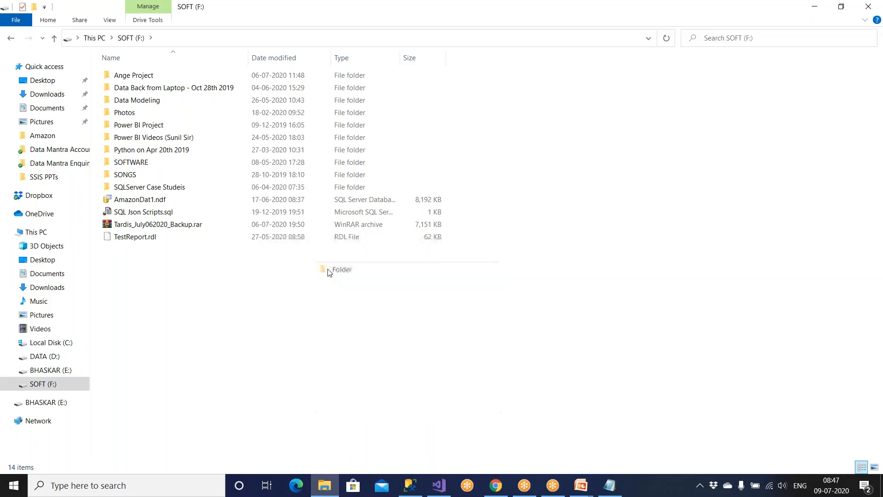
Name the folder VSTF and paste the .ispac copy into it, then search for Paint.
text(VSTD)
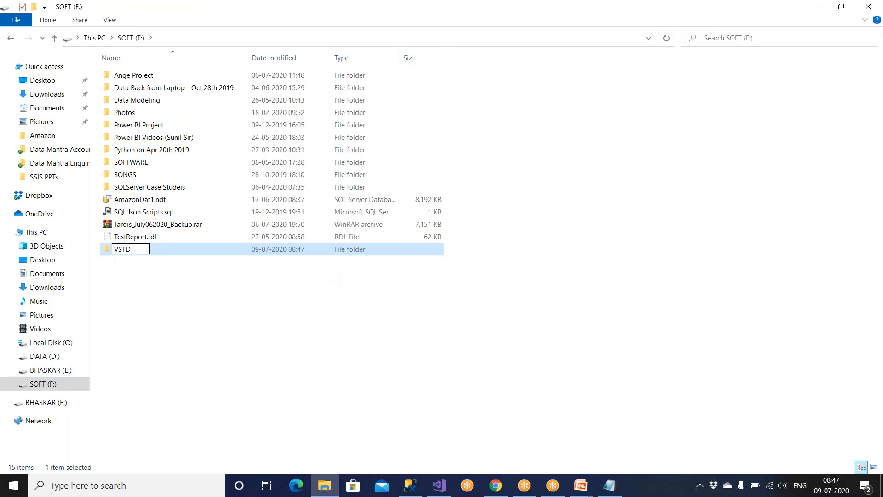
key(BackSpace)
text(F)
key(Return)
key(Return)
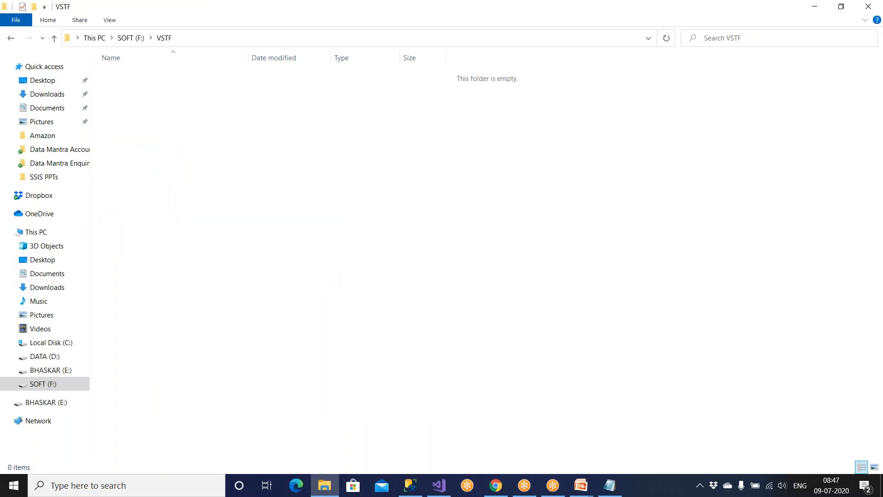
key(ctrl+v)
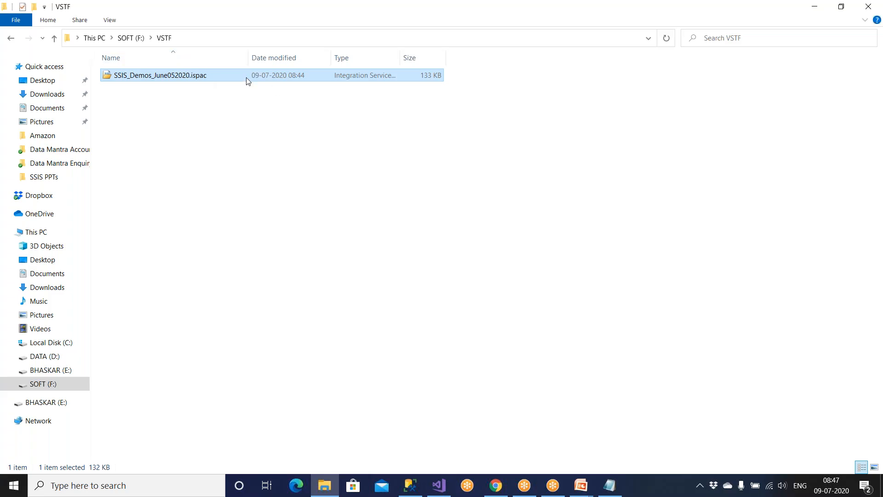
key(super)
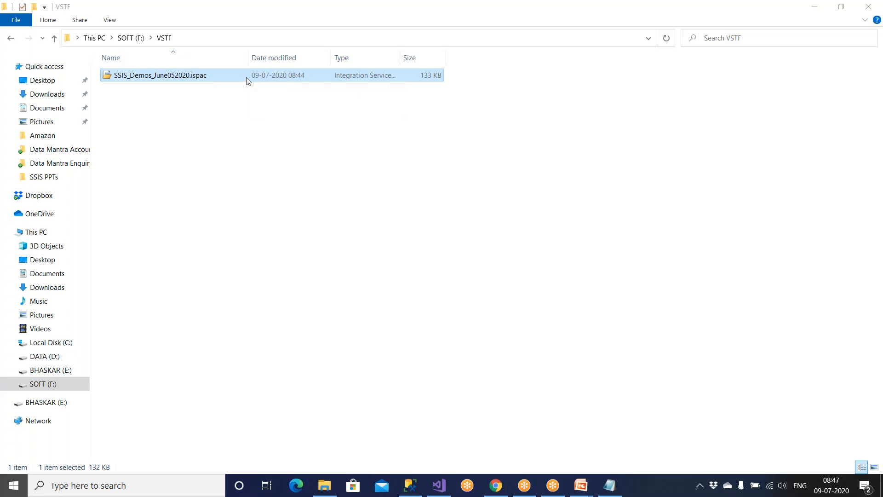
text(paint)
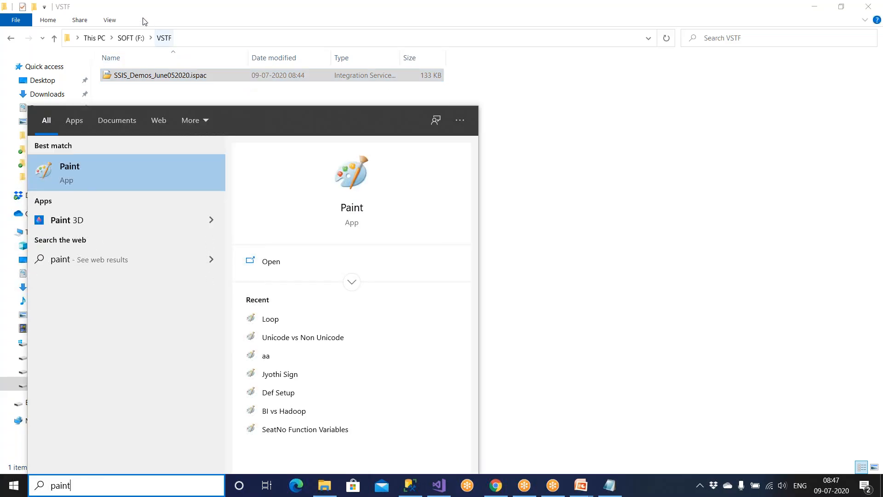
In Paint, draw a large rectangle and label it 'ispac file' underneath.
click(84, 156)
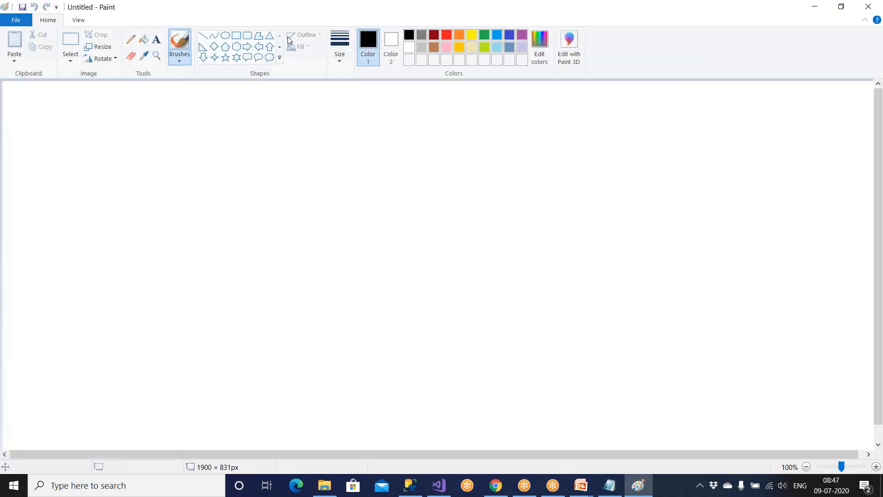
click(236, 36)
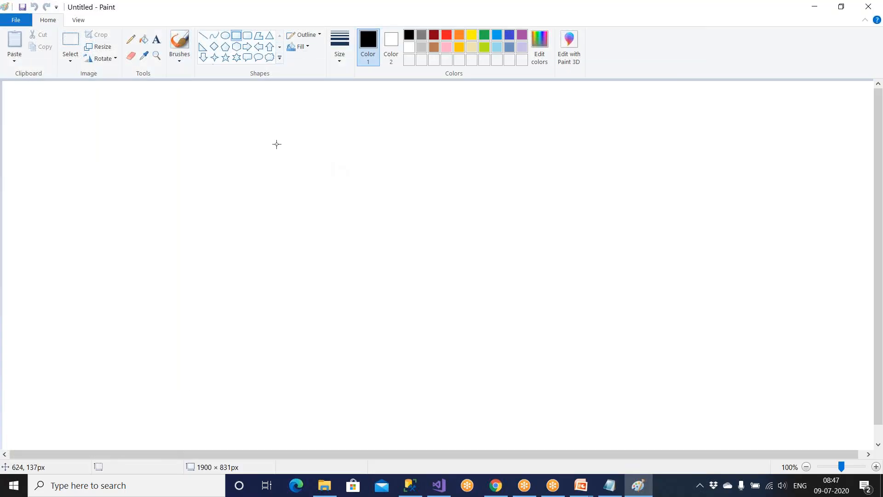
mouse_move(105, 124)
mouse_down()
mouse_move(179, 232)
mouse_move(287, 254)
mouse_up()
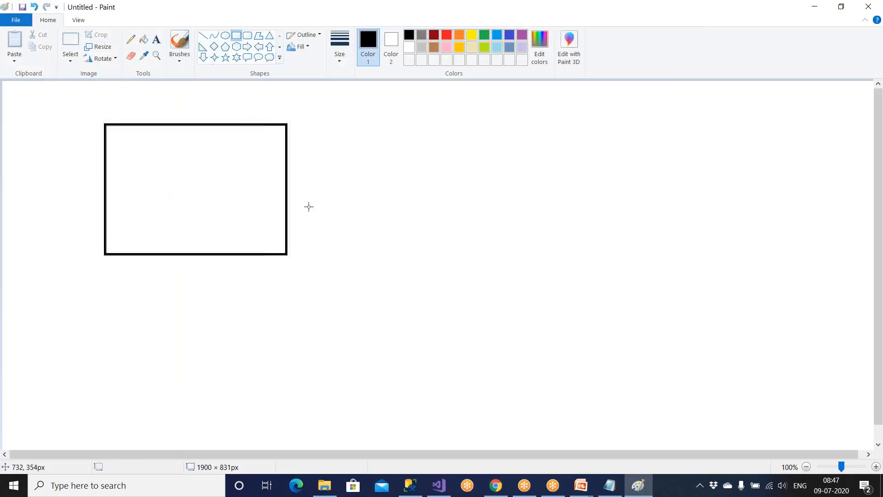
click(156, 39)
click(149, 263)
text(ispac file)
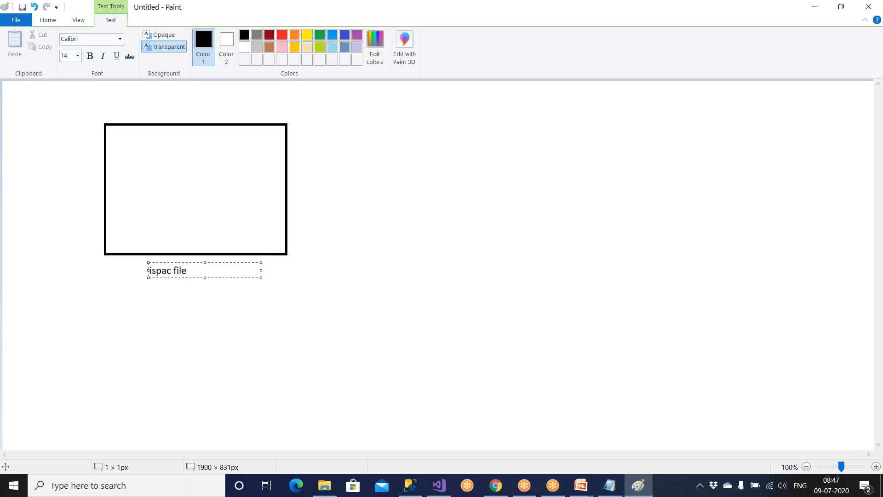
click(138, 324)
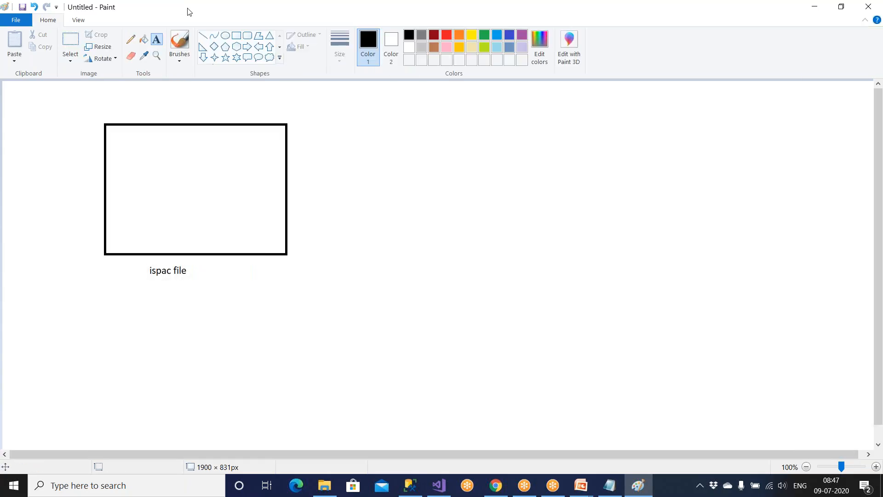
Fill the large box with three rows of small rectangles and a tiny one at the bottom.
mouse_move(121, 137)
mouse_down()
mouse_move(153, 164)
mouse_move(175, 153)
mouse_move(189, 163)
mouse_move(251, 164)
mouse_up()
mouse_move(130, 176)
mouse_down()
mouse_move(153, 198)
mouse_move(253, 204)
mouse_up()
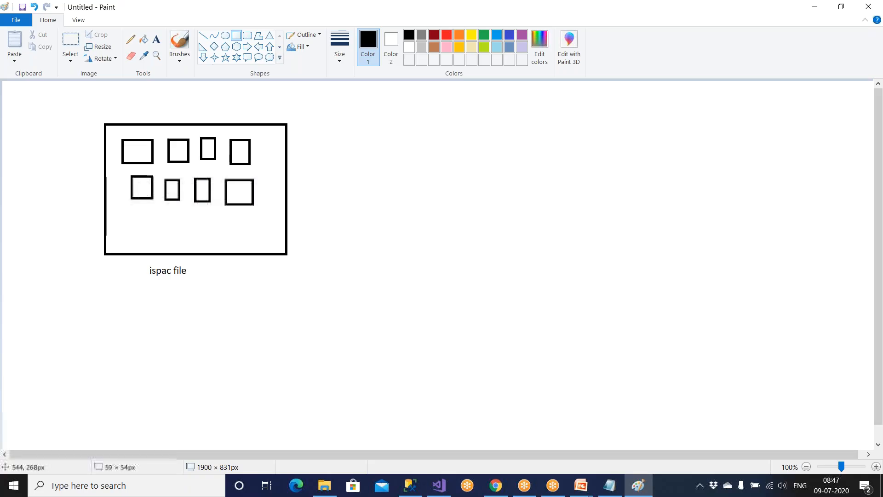
mouse_move(130, 212)
mouse_down()
mouse_move(141, 229)
mouse_move(201, 224)
mouse_up()
drag(218, 220, 231, 234)
drag(243, 222, 258, 238)
mouse_move(157, 235)
mouse_down()
mouse_move(160, 243)
mouse_move(205, 245)
mouse_up()
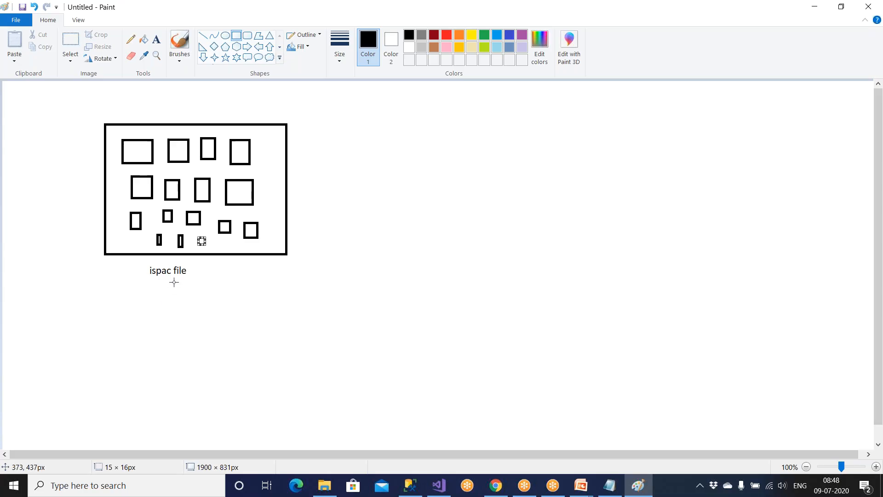
key(alt+Tab)
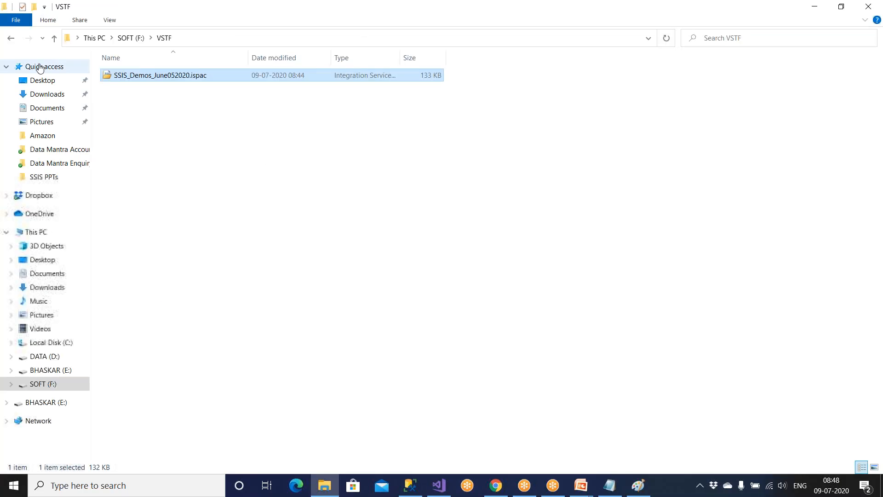
Go up to This PC and open DATA (D:) > Data > Demos, sorted newest first.
click(54, 39)
click(54, 39)
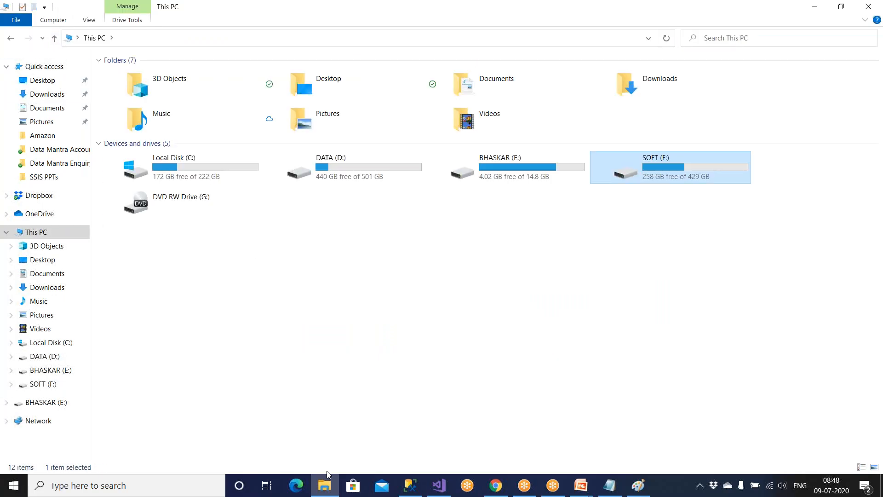
click(324, 485)
click(326, 490)
click(45, 356)
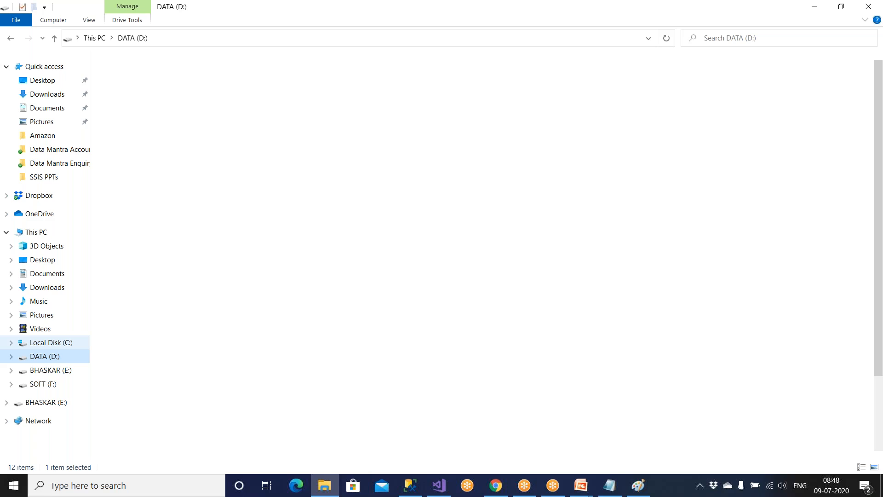
double_click(129, 136)
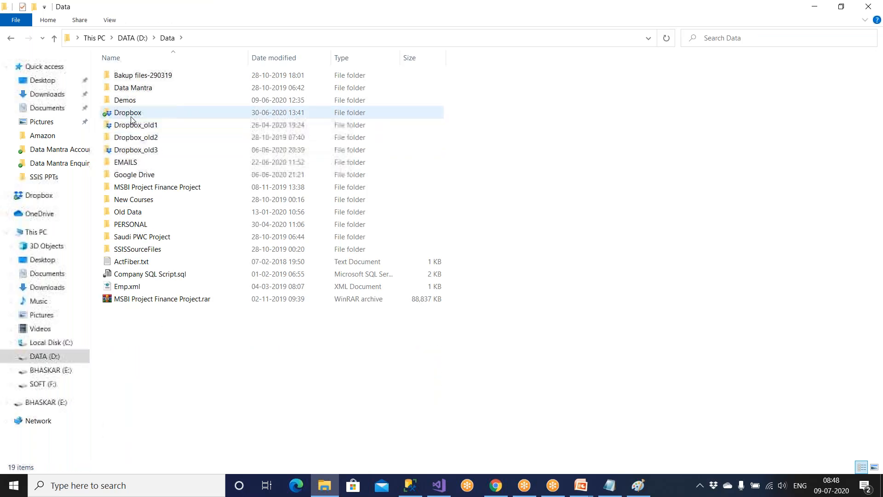
double_click(131, 100)
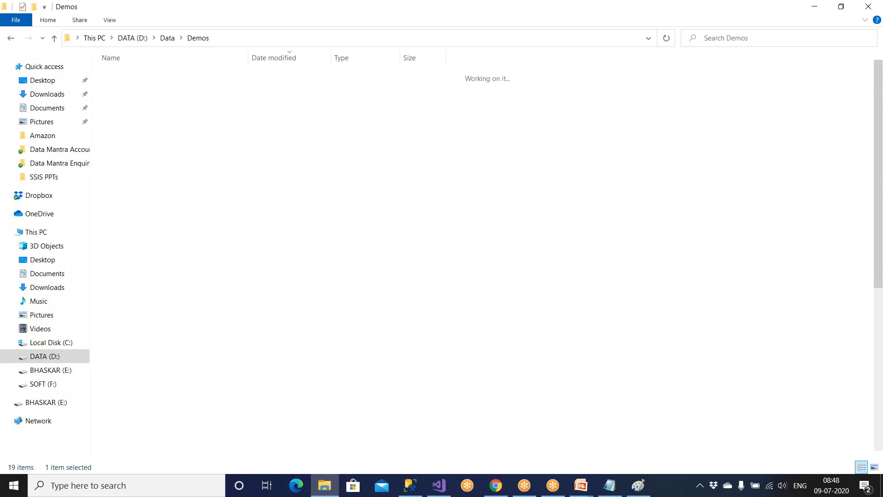
click(284, 62)
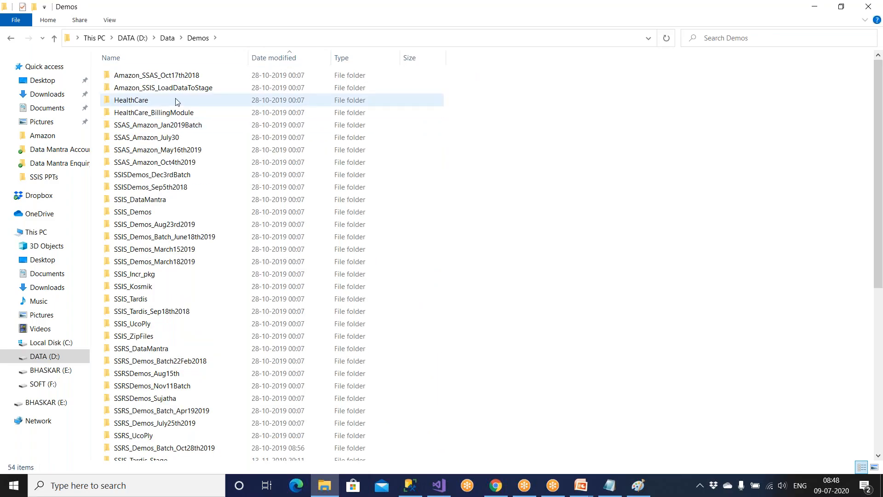
click(262, 61)
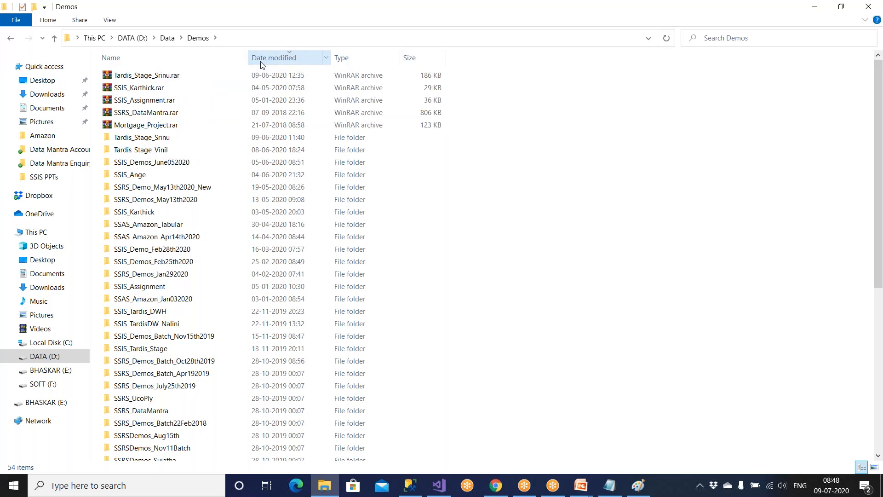
Drill into SSIS_Demos_June052020 down to bin\Development, step back up, and close File Explorer.
double_click(175, 167)
double_click(162, 77)
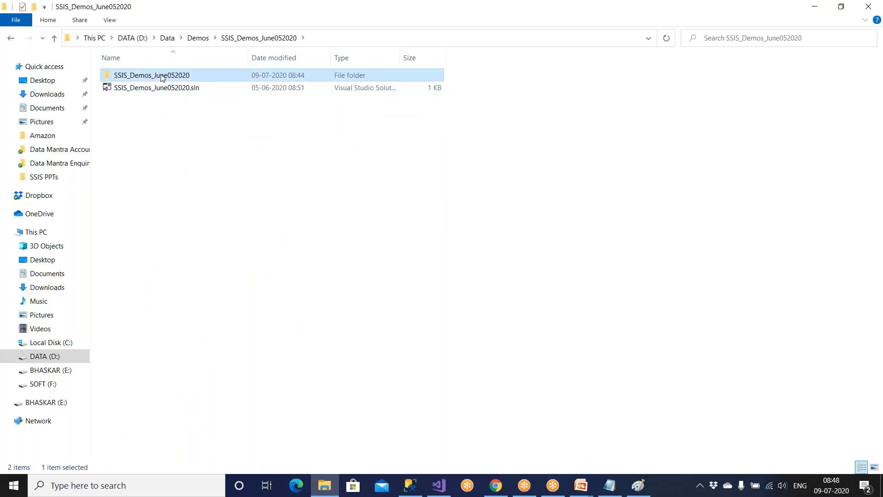
double_click(162, 75)
double_click(162, 76)
click(55, 38)
click(54, 37)
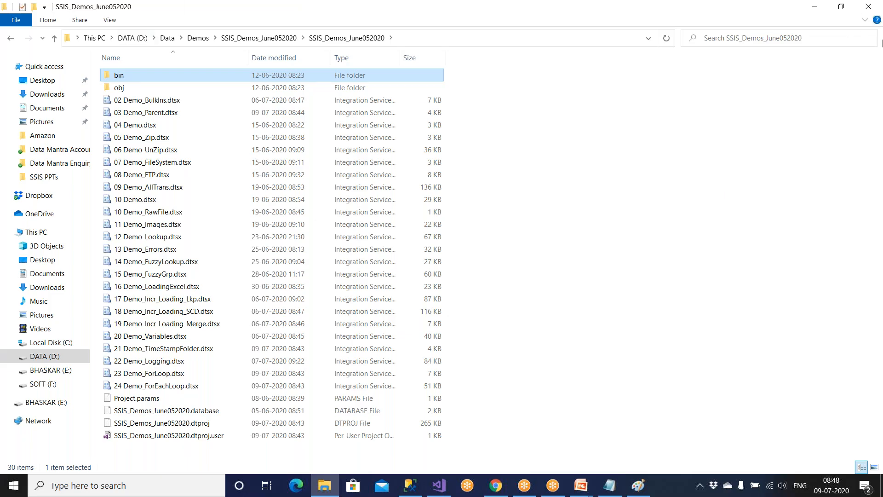
click(869, 7)
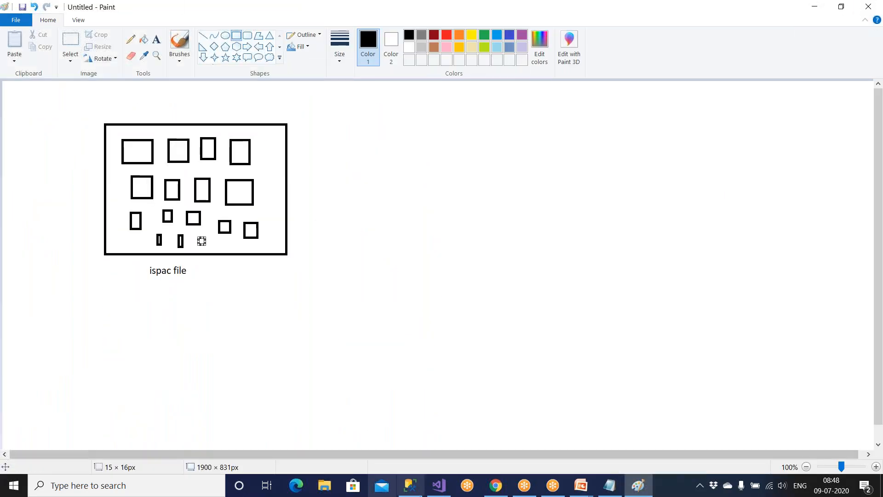
Close every package except 03 Demo_Parent and save it.
click(443, 492)
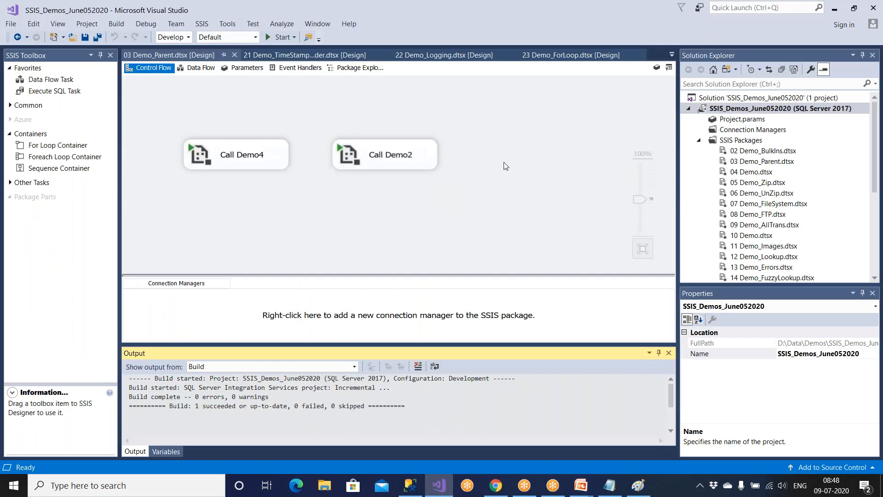
click(164, 54)
right_click(164, 54)
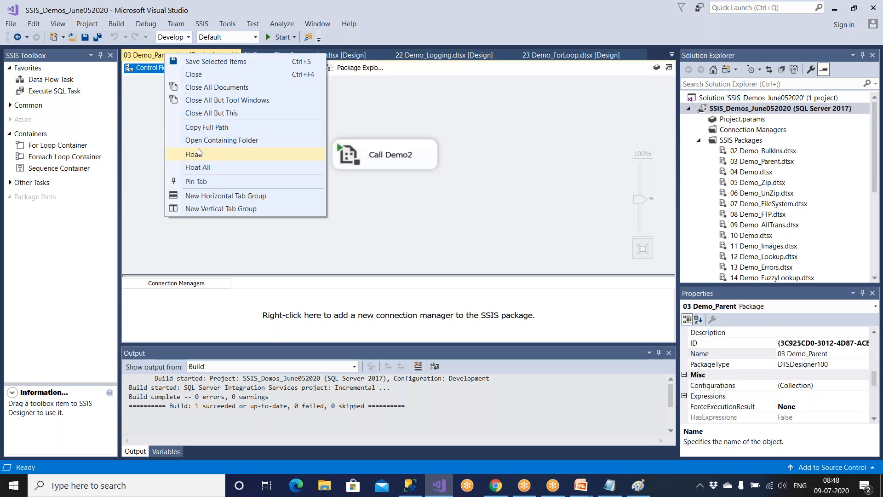
click(206, 114)
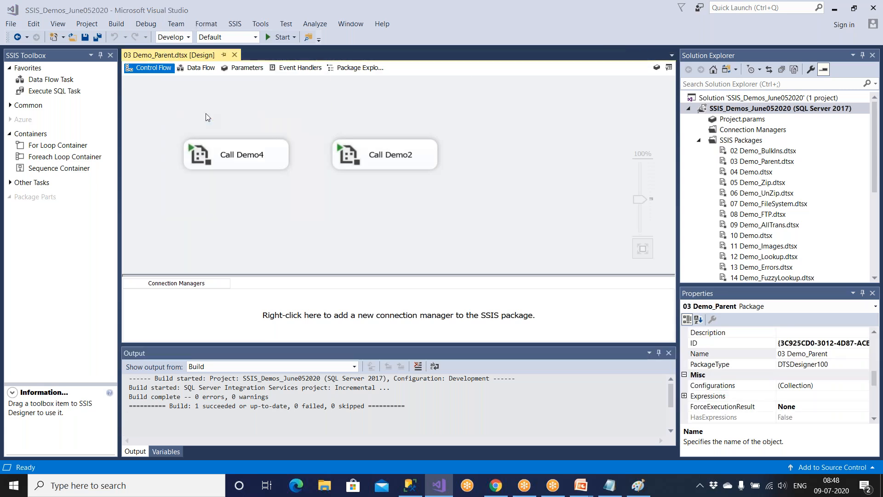
click(86, 38)
Open the 24 Demo_ForEachLoop.dtsx package from Solution Explorer, leaving its name unchanged.
click(875, 270)
click(771, 214)
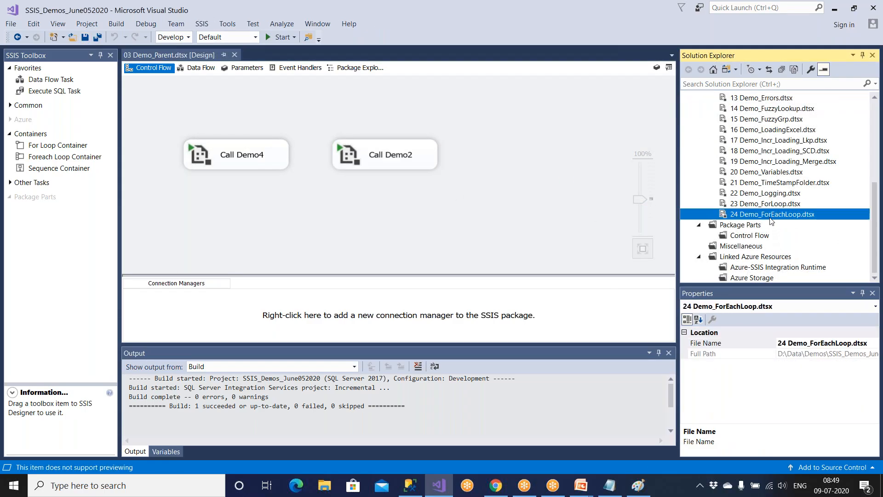
click(771, 215)
double_click(772, 215)
click(856, 240)
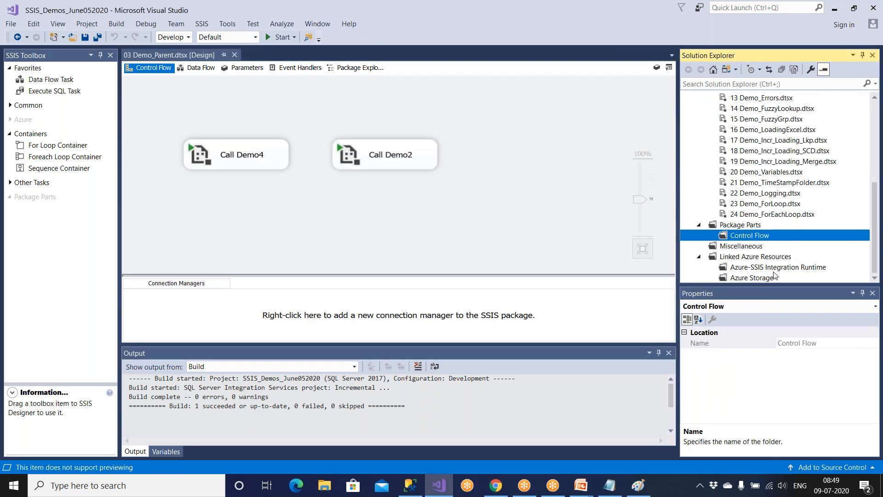
click(756, 219)
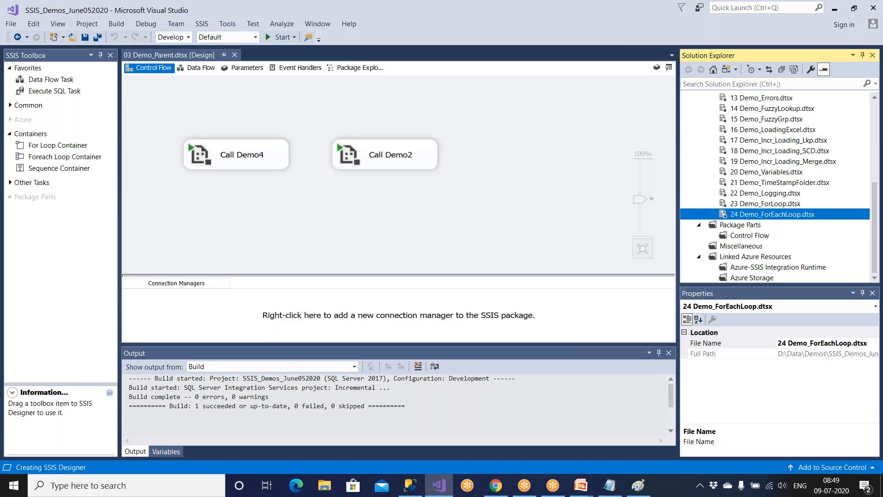
double_click(753, 218)
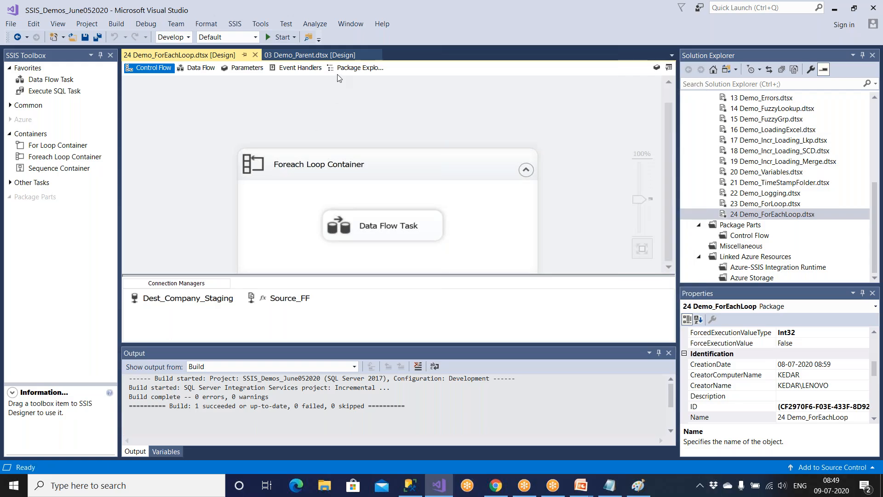
Close 03 Demo_Parent and open the ForEachLoop package's containing folder.
click(343, 56)
click(375, 56)
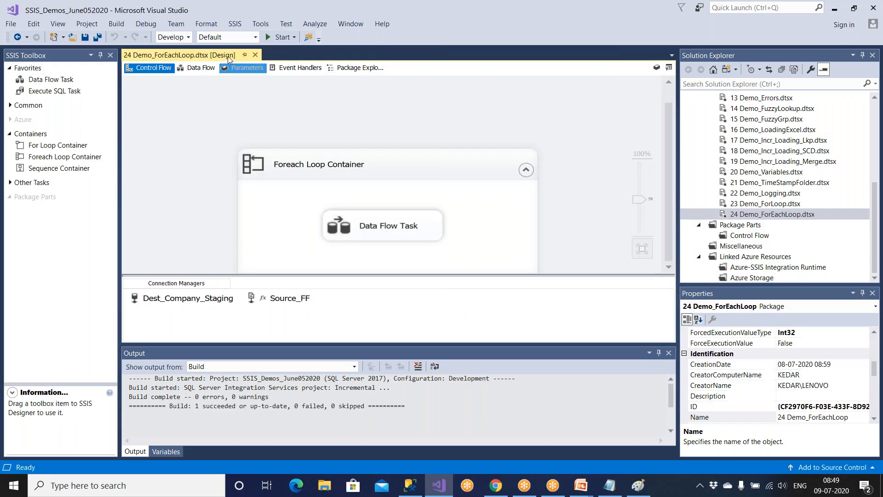
right_click(188, 55)
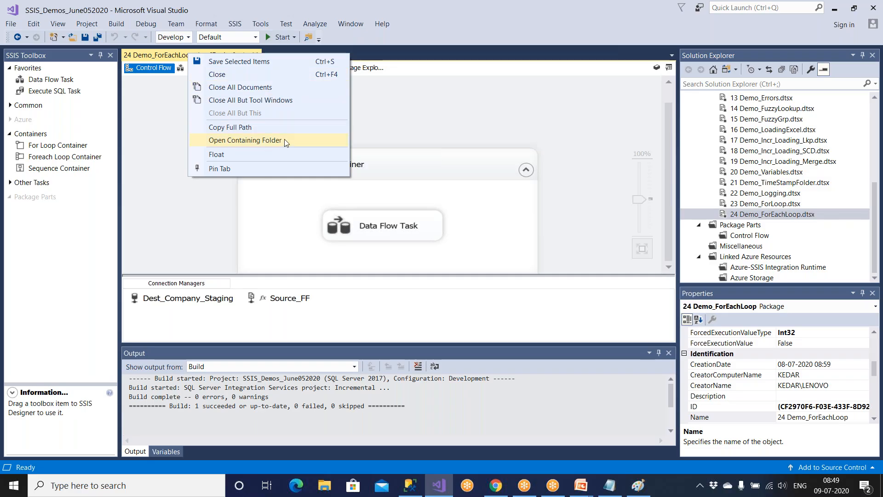
click(416, 137)
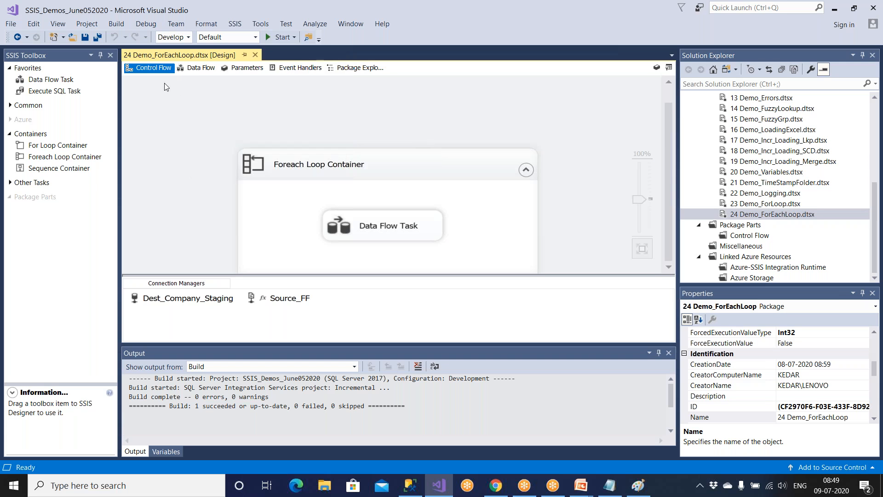
right_click(175, 56)
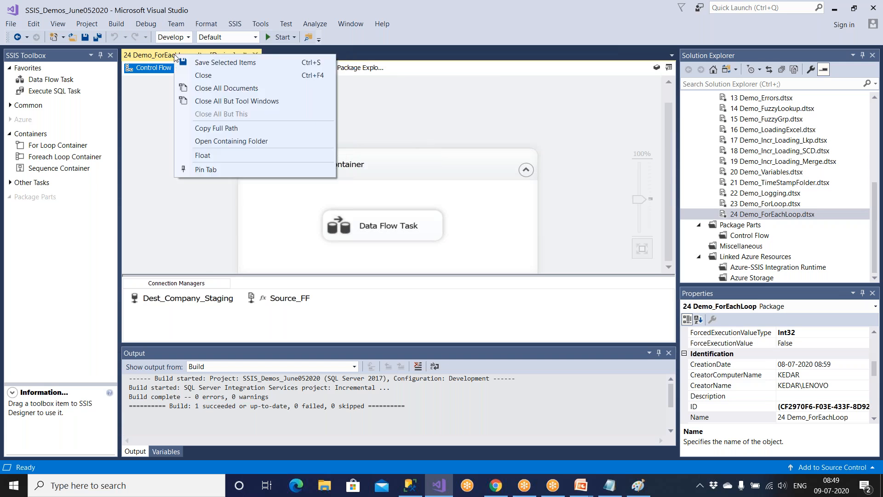
click(204, 144)
Open bin\Development and copy the SSIS_Demos_June052020.ispac file.
click(398, 43)
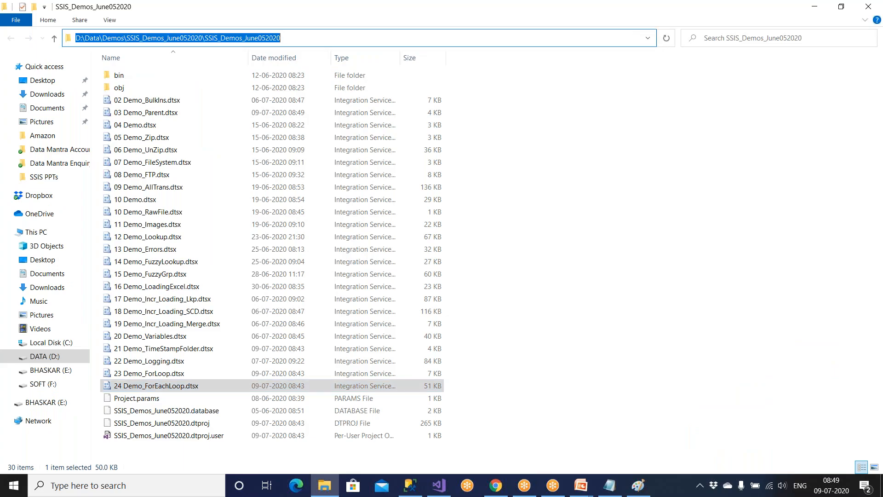
click(189, 388)
double_click(130, 77)
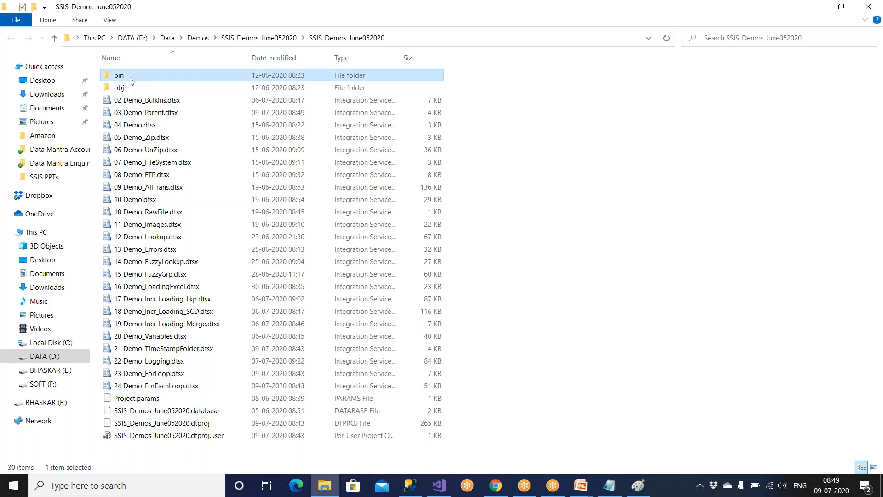
double_click(131, 81)
drag(226, 130, 190, 64)
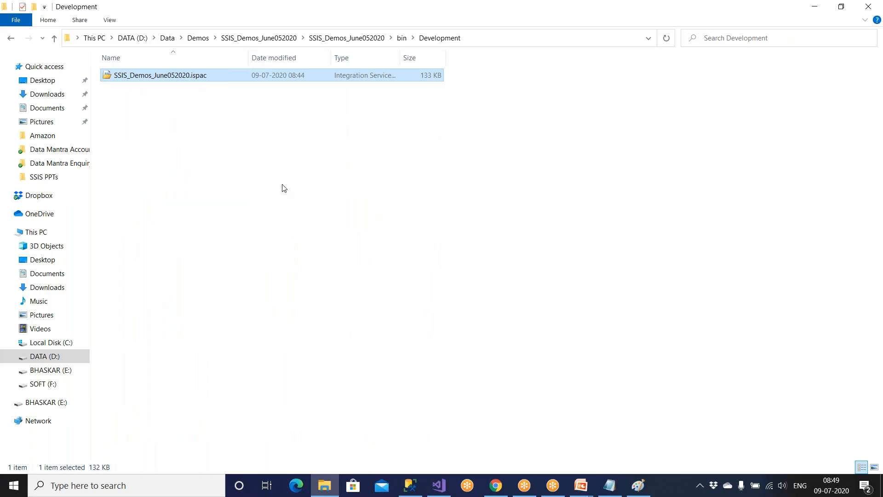
right_click(206, 77)
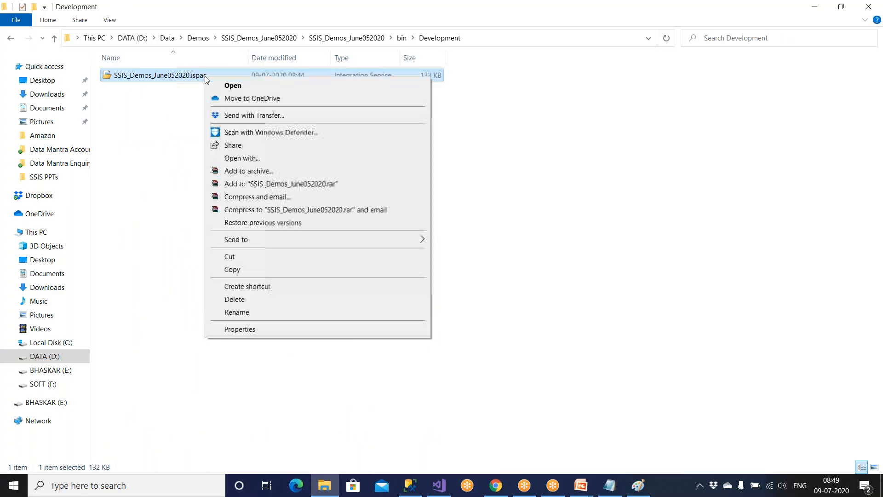
click(235, 273)
In SOFT (F:)\VSTF, rename the copied .ispac to Amazon_SSIS_Setup.ispac.
click(60, 388)
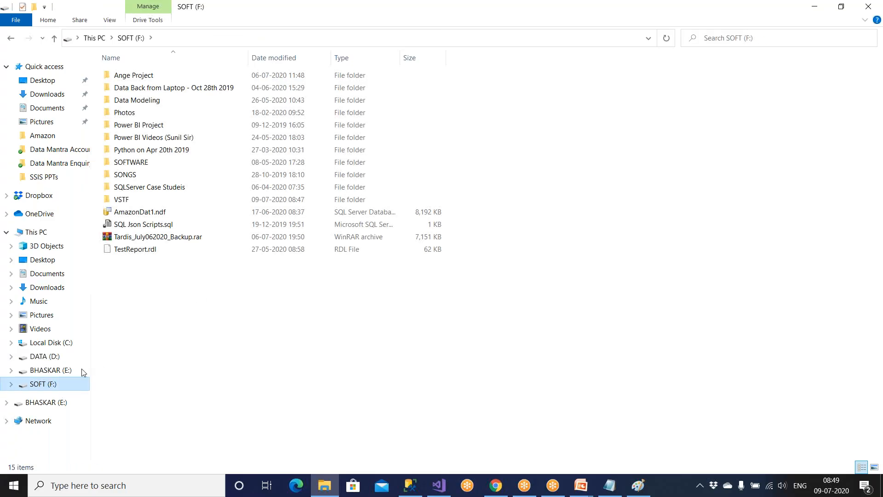
double_click(147, 199)
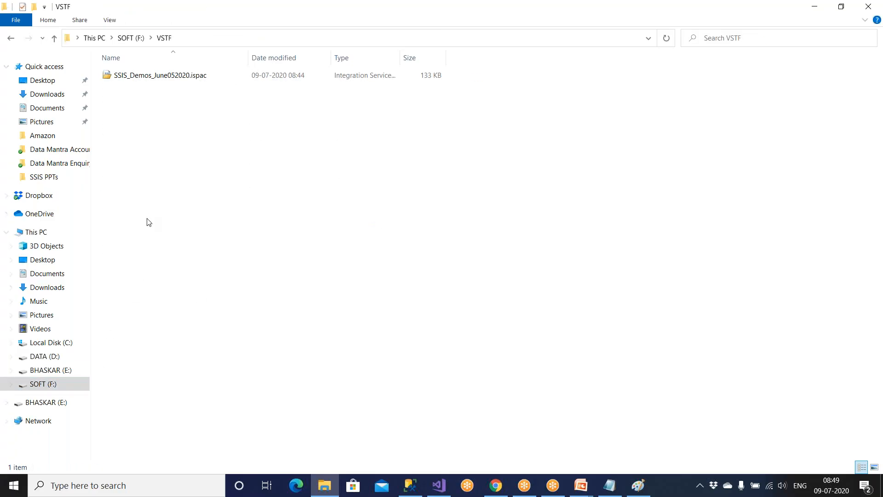
click(153, 76)
right_click(153, 74)
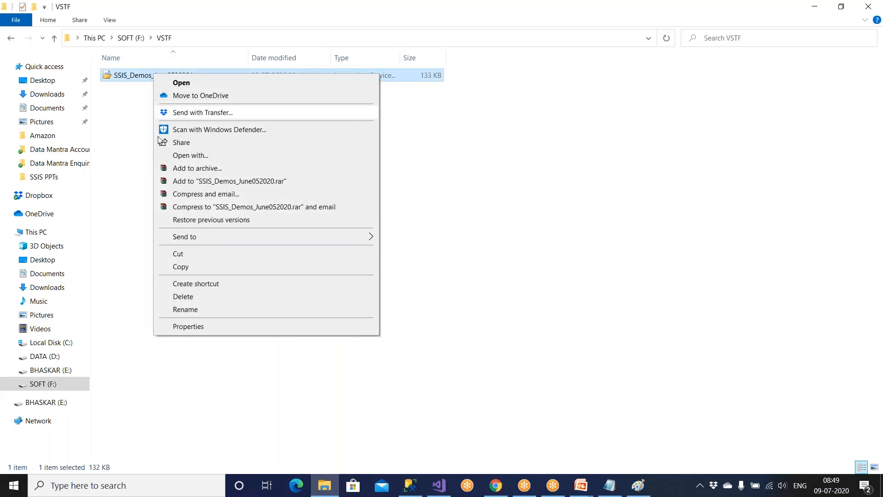
click(186, 309)
text(Amazon A.ispac)
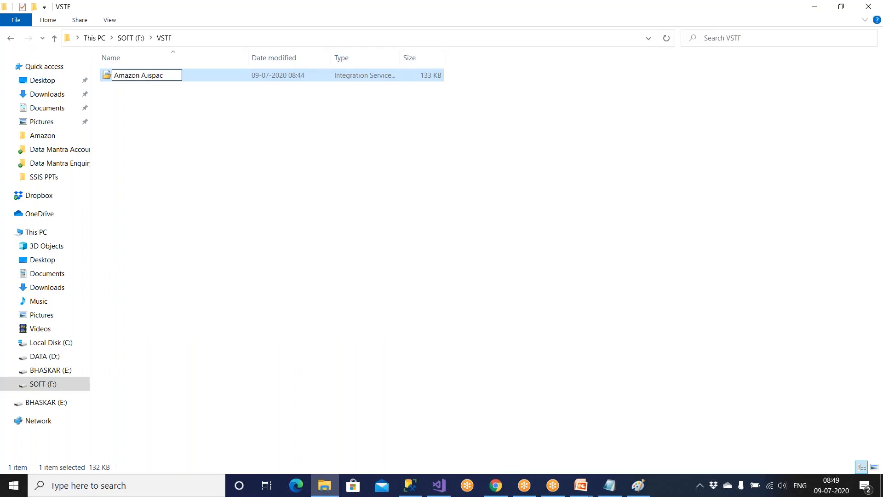
key(BackSpace)
key(BackSpace)
text(_SSIS_Setup.)
key(Return)
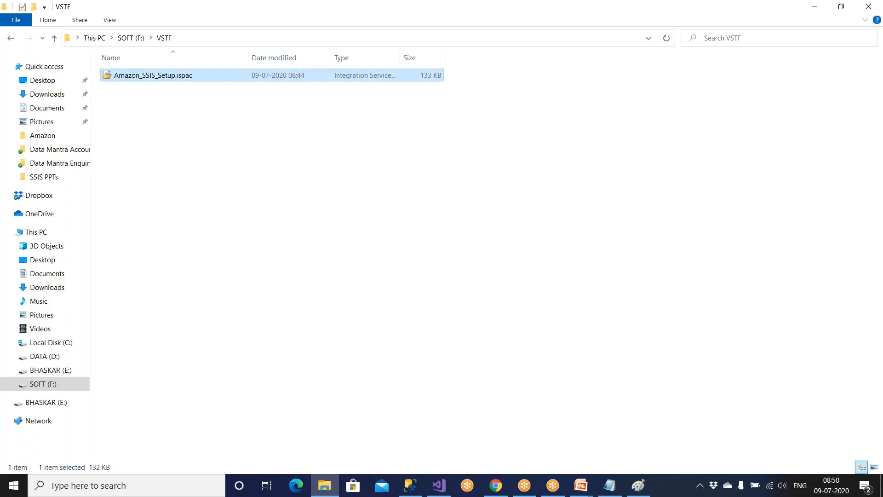
click(188, 312)
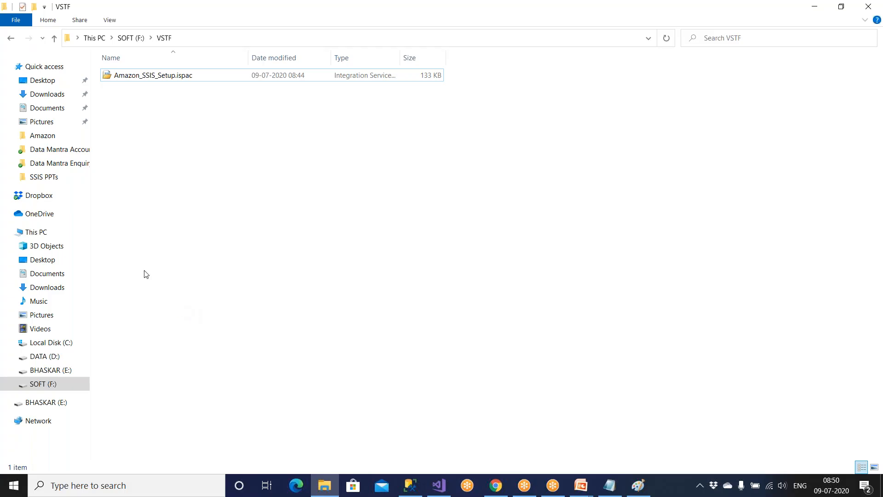
Create a text document named Deploy Guide in VSTF and open it.
right_click(179, 185)
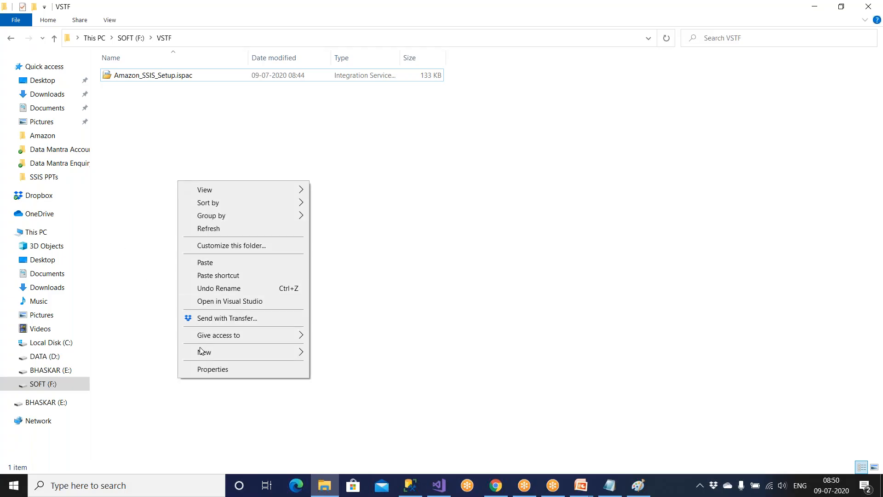
mouse_move(201, 352)
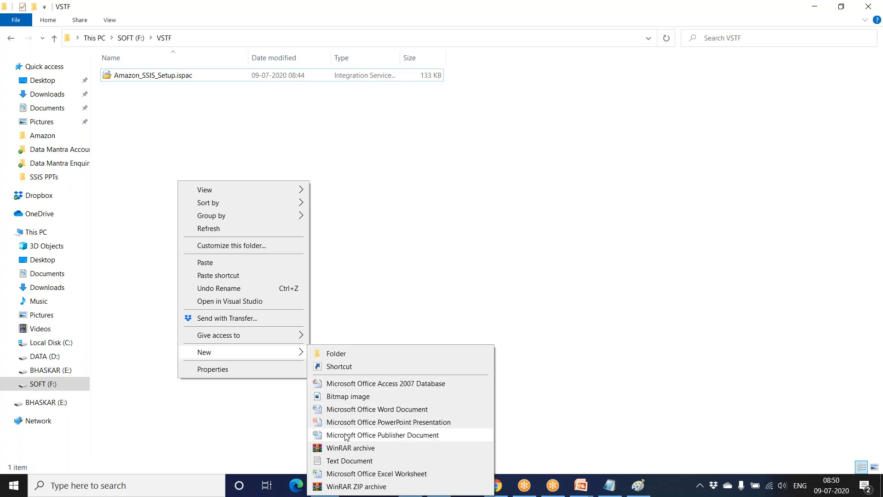
click(346, 459)
text(Deplo)
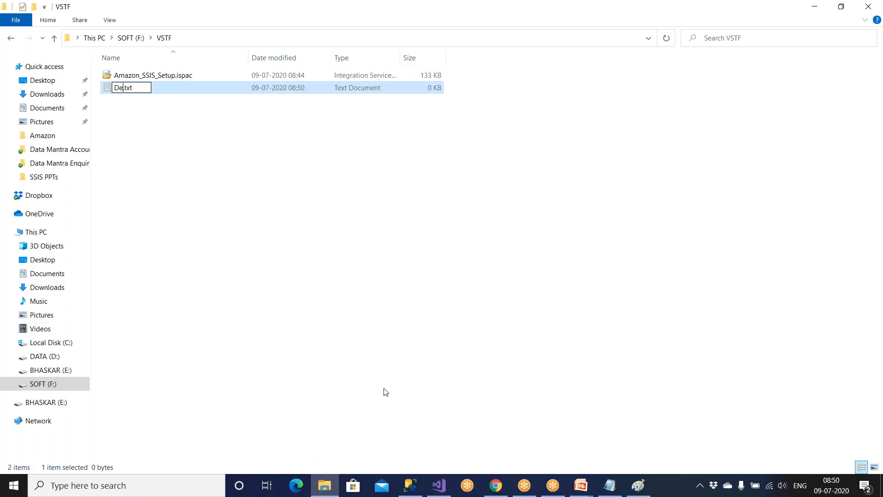
text(y Guide)
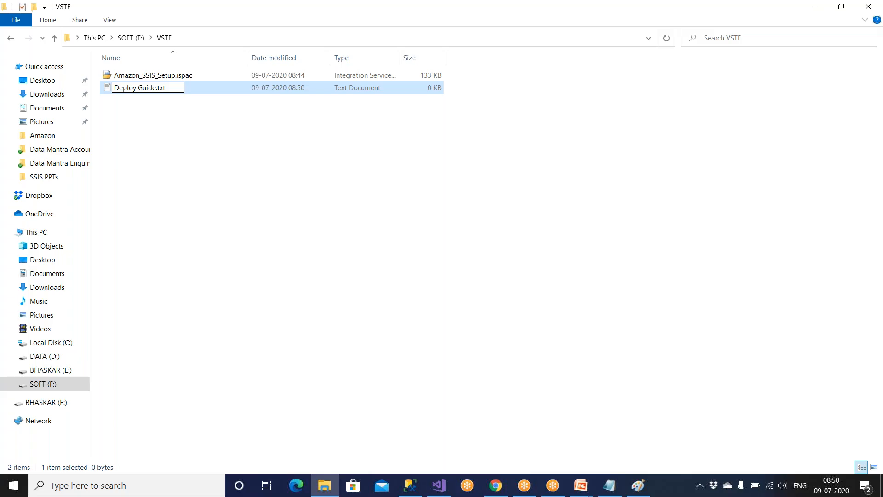
key(Return)
key(Return)
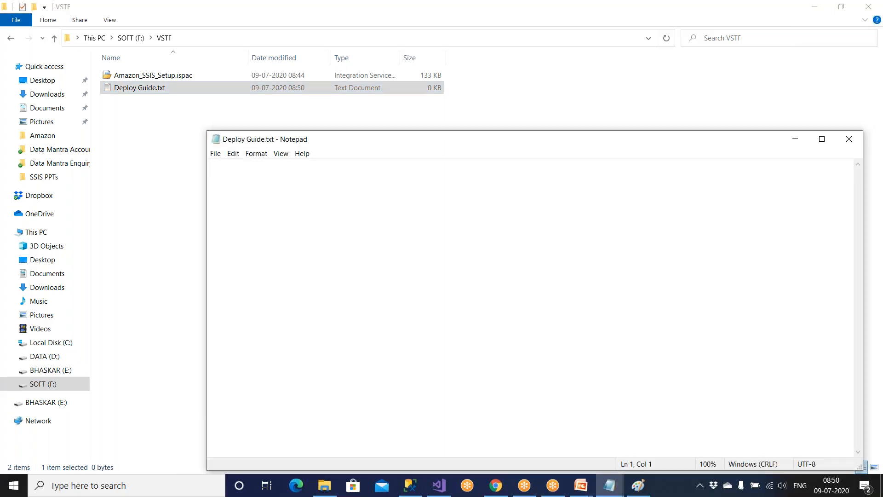
Draft Project Name, Author, Purpose and Steps headings, with a first step to download from VSTF Server.
text(Pro)
text(ject name)
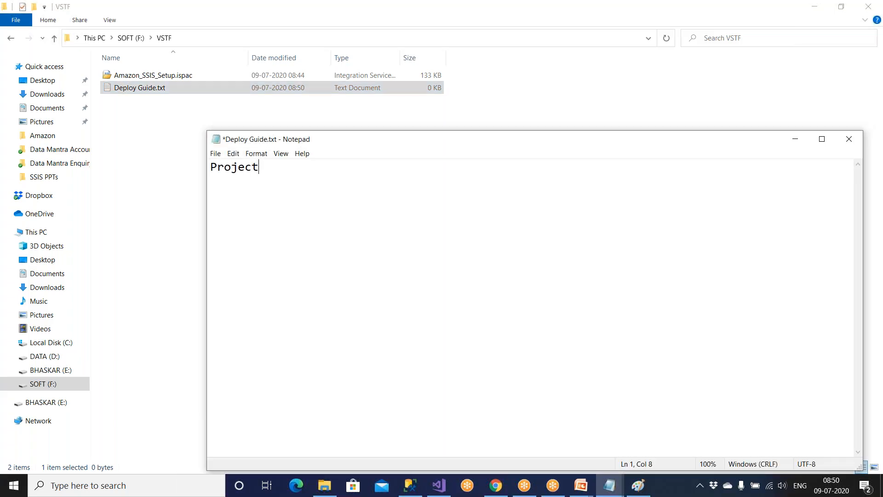
key(BackSpace)
key(BackSpace)
key(BackSpace)
key(BackSpace)
text(anme)
key(BackSpace)
key(BackSpace)
key(BackSpace)
key(BackSpace)
text(NAme)
key(BackSpace)
key(BackSpace)
key(BackSpace)
text(ame: A)
text(rpo)
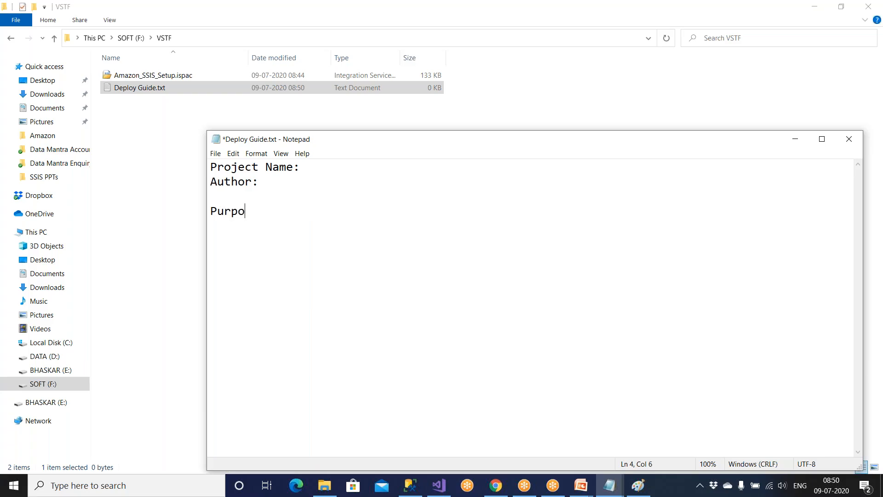
text(seSte)
text(ps)
text(to )
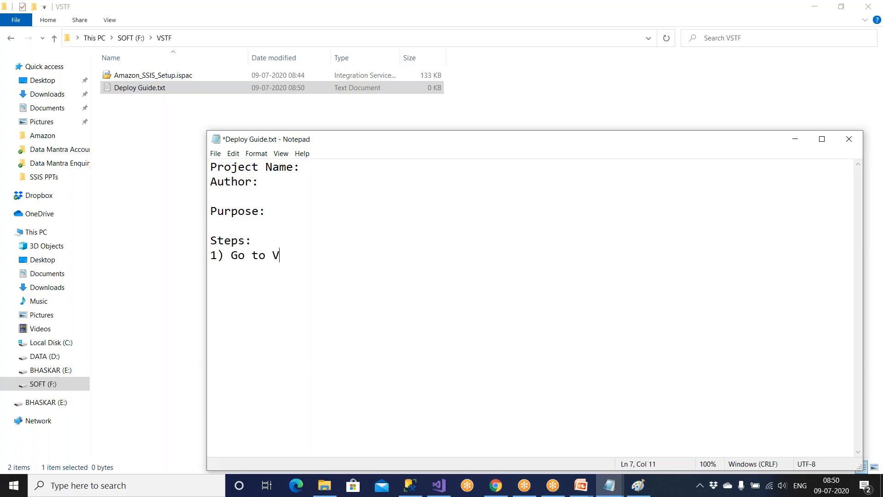
text(VSTF Server and dow)
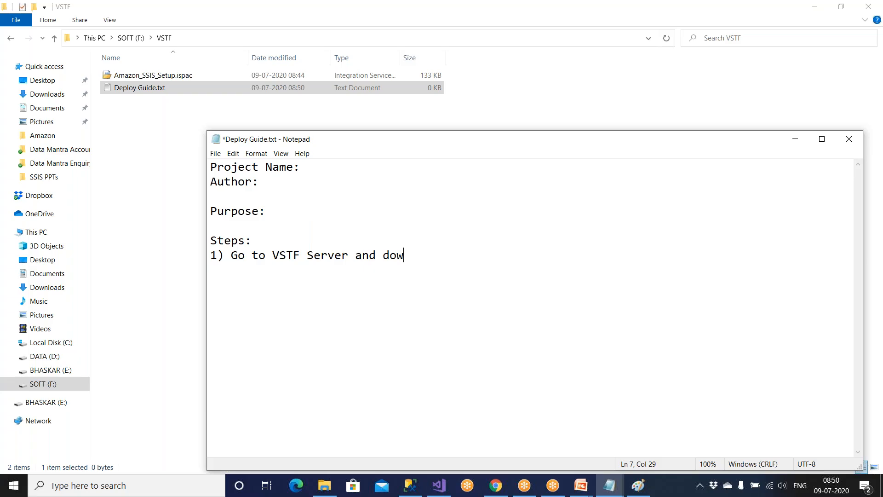
text(n)
key(BackSpace)
text(lao)
key(BackSpace)
text(ad)
click(54, 37)
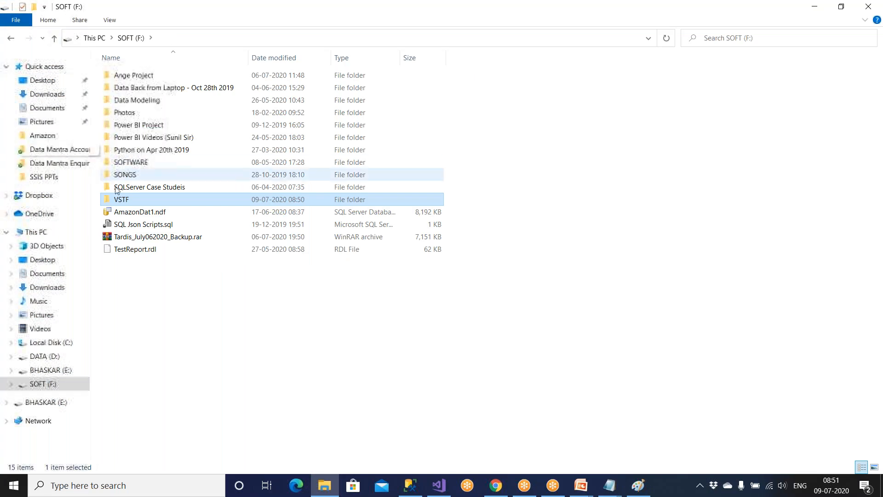
Create a new folder named 'Amazon' inside the VSTF folder.
double_click(119, 199)
right_click(145, 230)
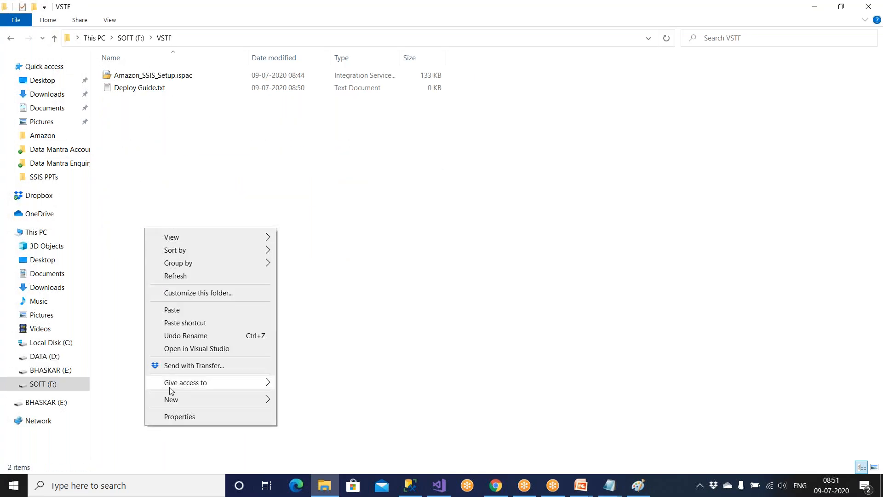
mouse_move(172, 400)
click(299, 263)
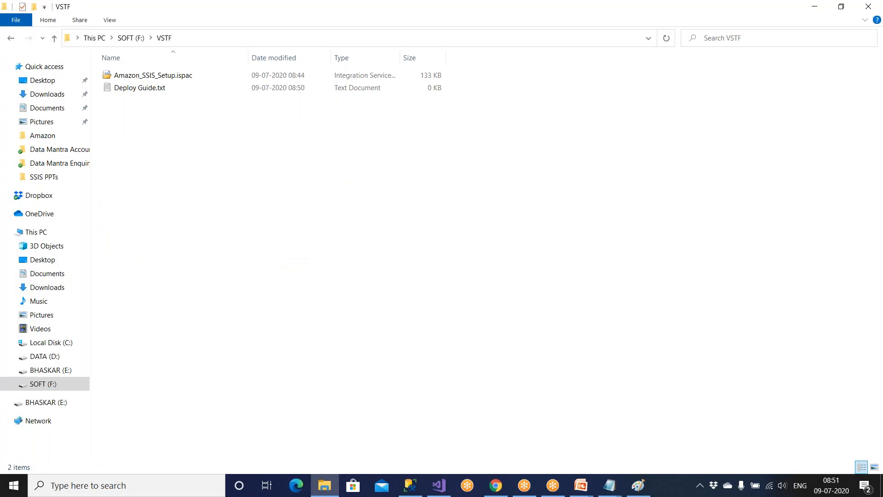
text(Amazon)
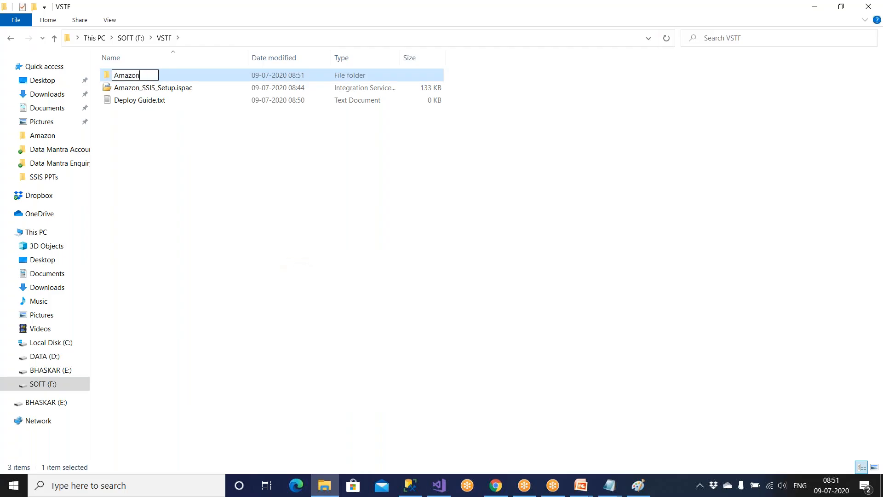
Move Amazon_SSIS_Setup.ispac and Deploy Guide.txt into Amazon, then reopen VSTF from SOFT (F:).
drag(240, 220, 143, 103)
key(ctrl+x)
double_click(133, 75)
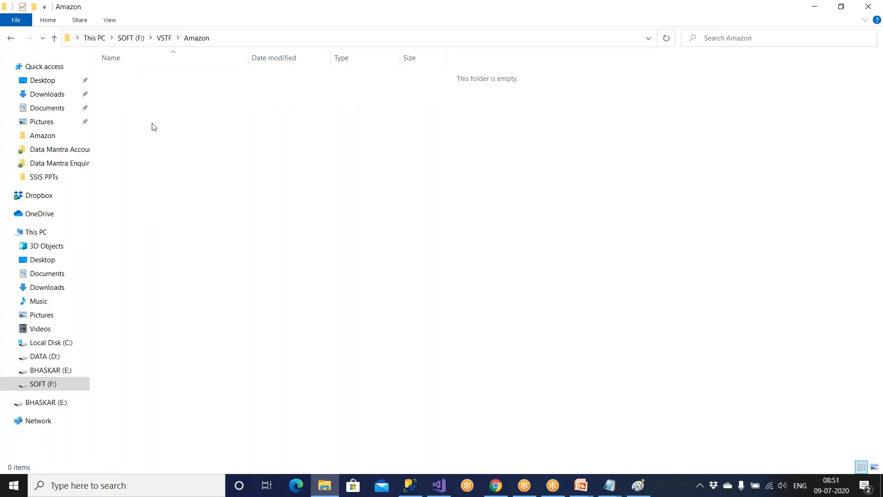
key(ctrl+v)
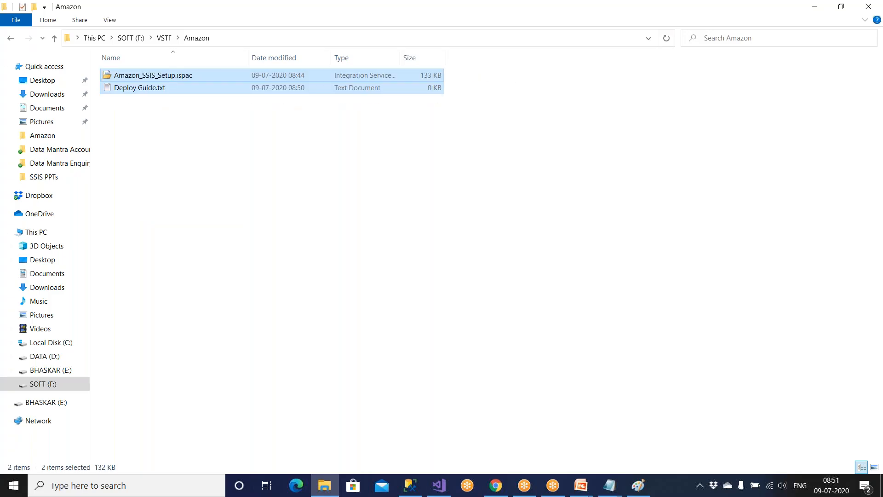
click(54, 38)
click(55, 38)
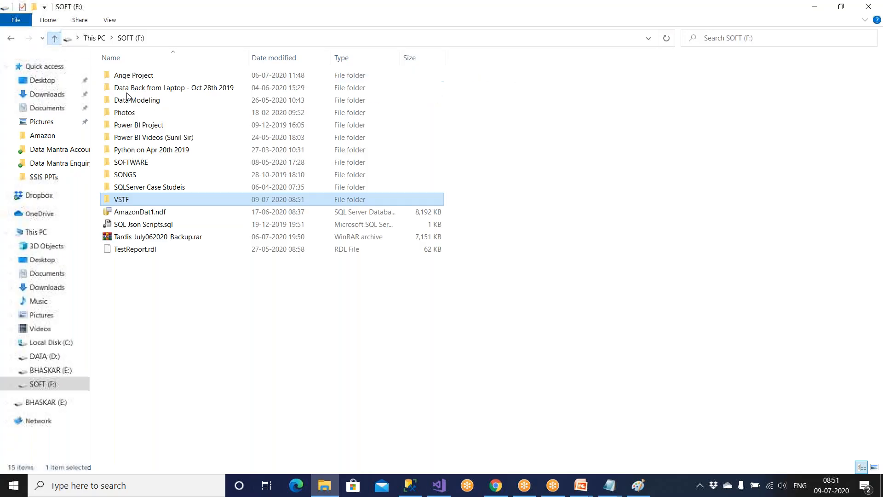
double_click(148, 199)
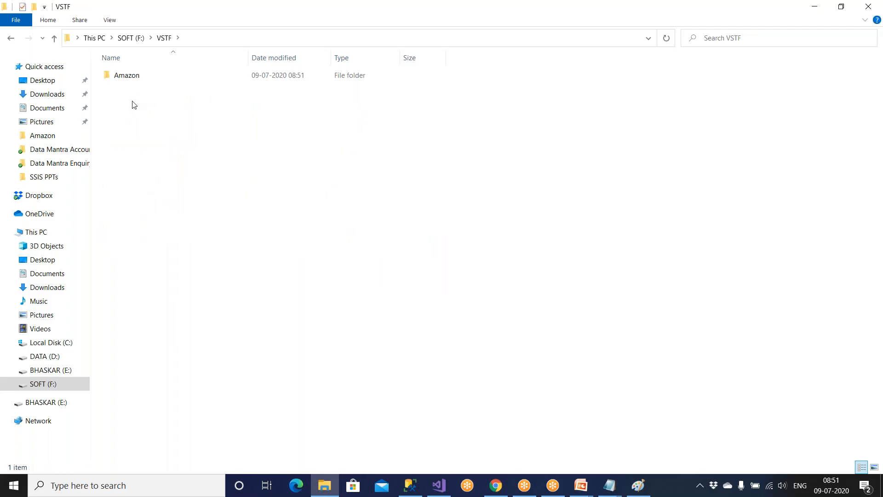
Fix the typos so Deploy Guide step 1 ends 'and its content to DWH Server'.
mouse_move(609, 485)
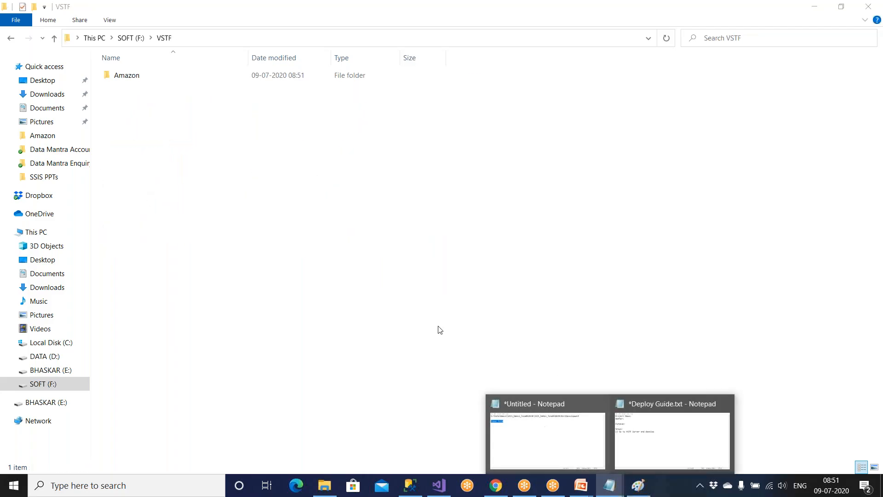
click(692, 451)
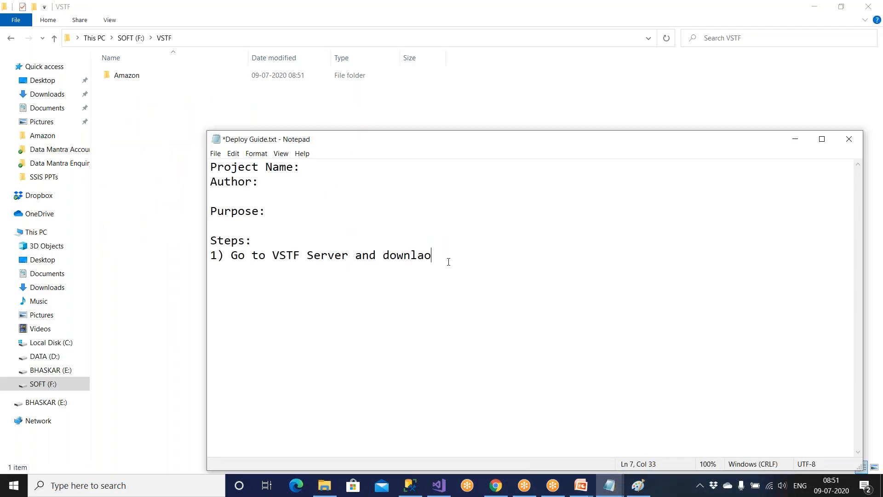
key(BackSpace)
key(BackSpace)
key(BackSpace)
key(BackSpace)
key(BackSpace)
key(BackSpace)
text(Download amazon folder and its cone)
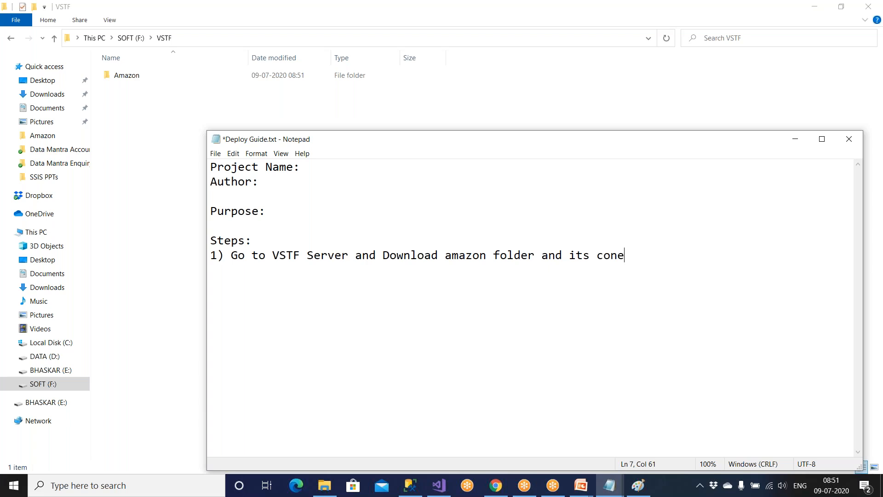
text(tnet)
key(BackSpace)
key(BackSpace)
key(BackSpace)
text(er and its content to DWH Server)
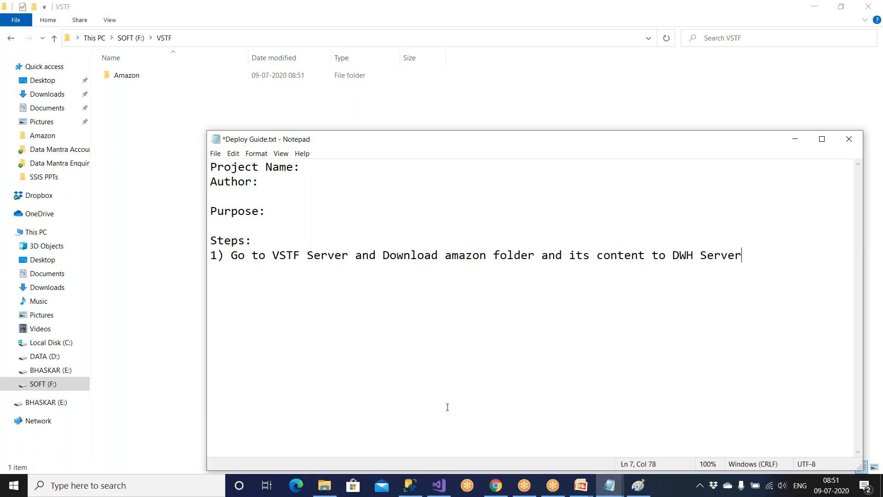
click(410, 485)
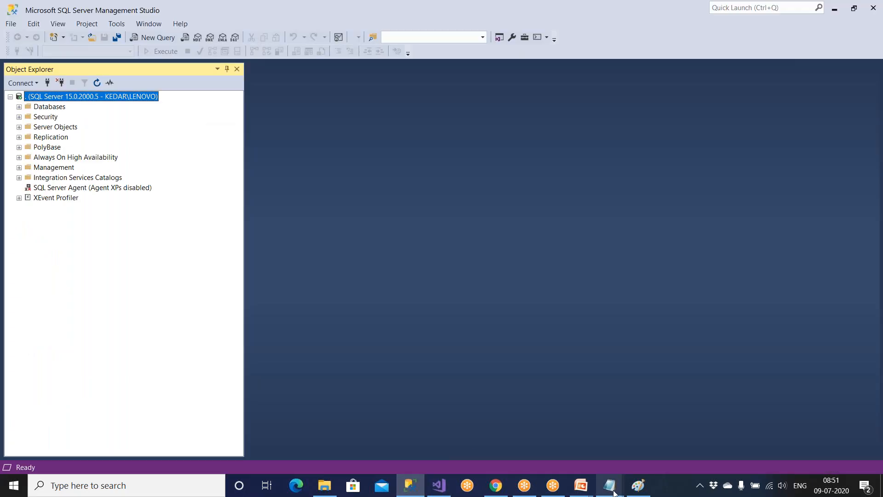
Draw a wide upper rectangle and a larger square, enclosed by a rounded rectangle, beside the ispac file.
click(638, 486)
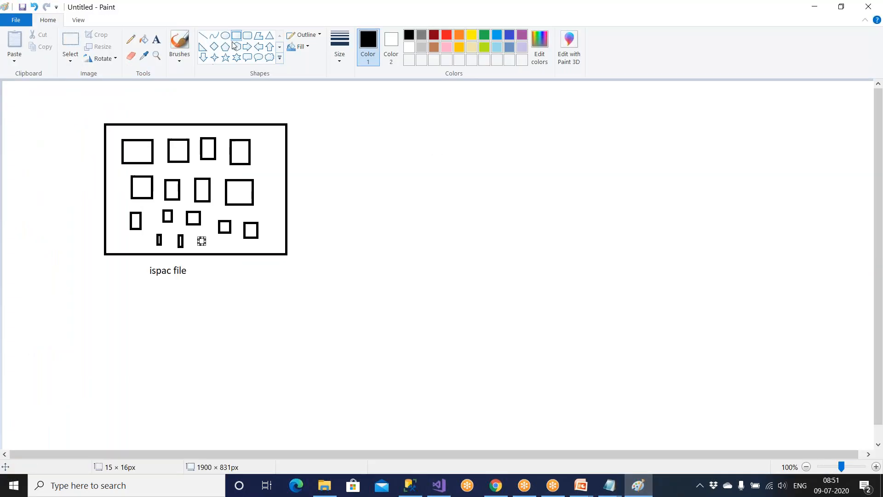
click(235, 36)
mouse_move(497, 139)
mouse_down()
mouse_move(532, 200)
mouse_move(631, 197)
mouse_up()
drag(497, 262, 664, 411)
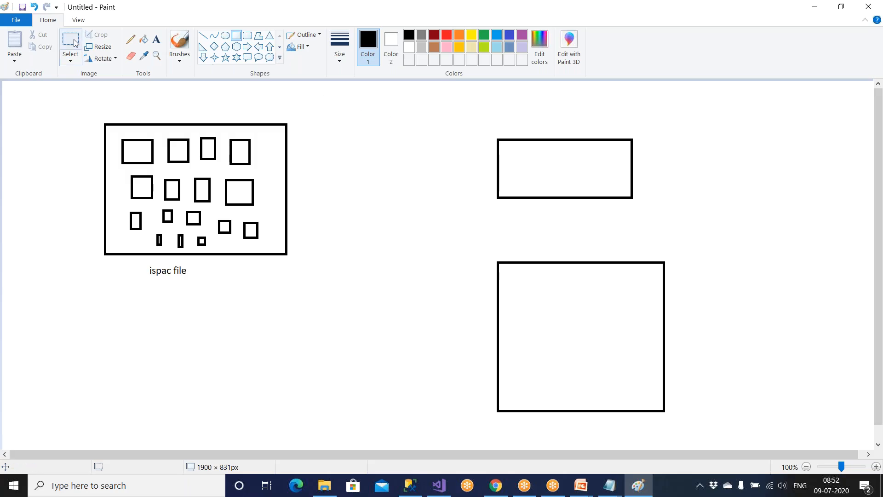
click(246, 35)
drag(447, 108, 709, 437)
Label the new server outline PROD, the upper box OLTP and the lower square DWH.
click(156, 40)
click(376, 95)
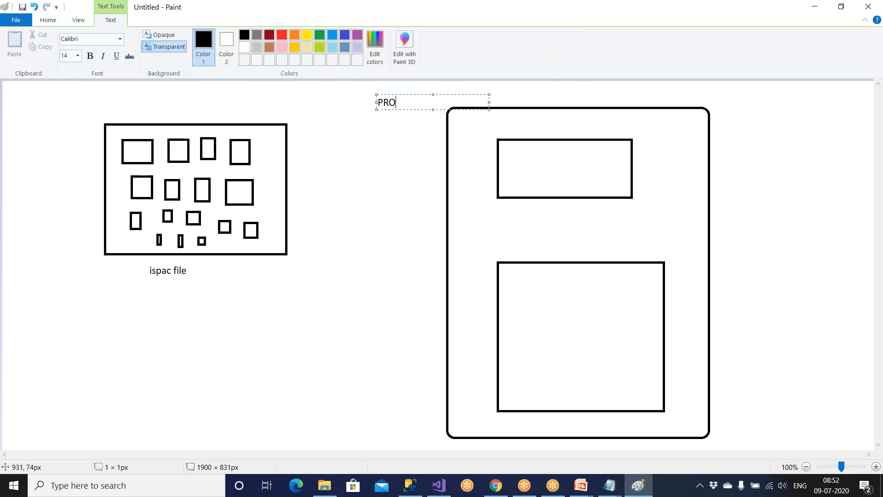
text(PROD)
click(491, 214)
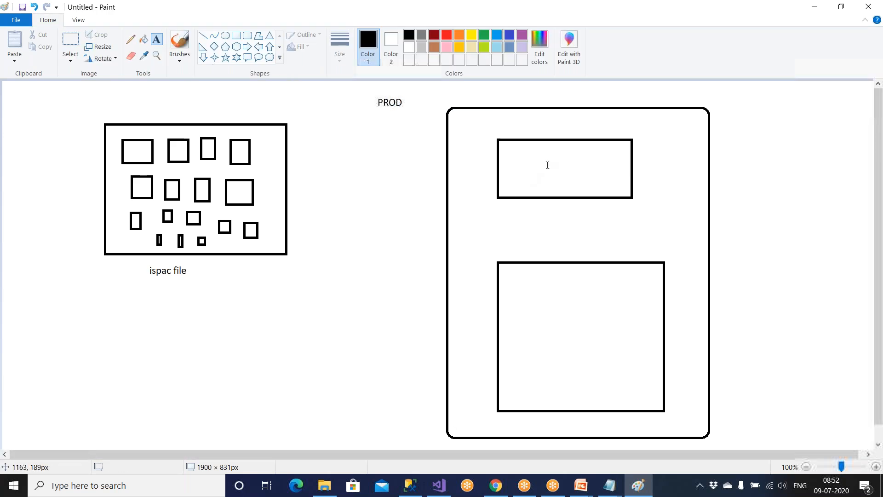
click(638, 155)
text(OLTP)
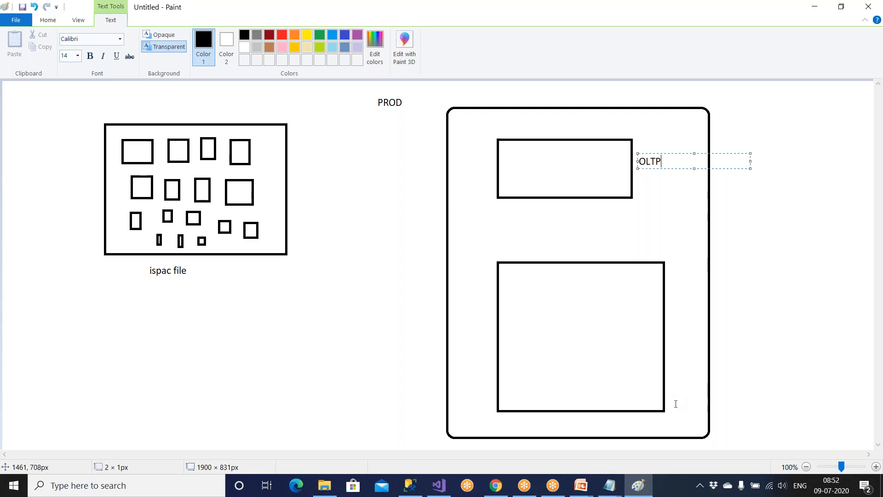
click(671, 358)
click(671, 346)
text(DWH)
click(736, 305)
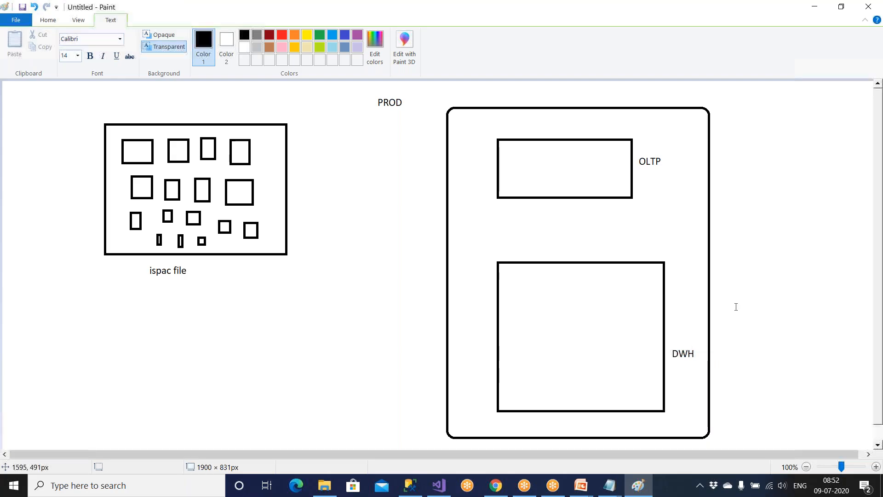
click(238, 37)
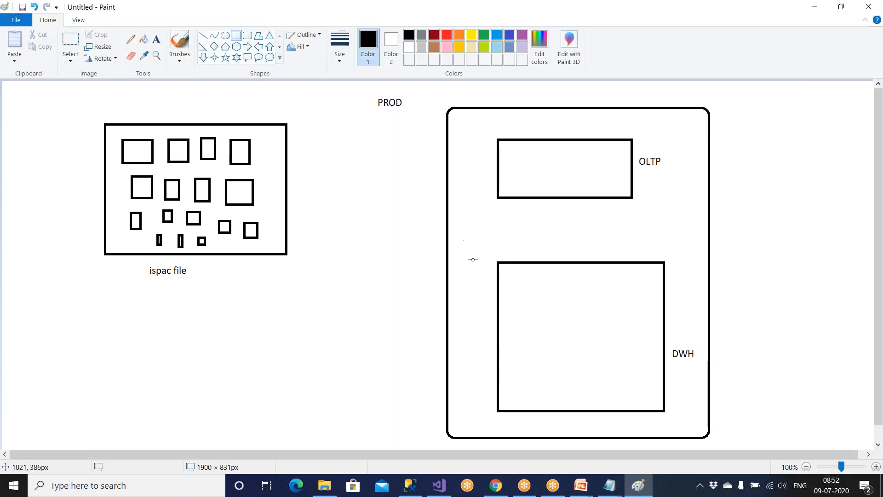
Draw two database rectangles inside the DWH square and one inside the OLTP box.
mouse_move(521, 281)
mouse_down()
mouse_move(565, 317)
mouse_move(634, 322)
mouse_up()
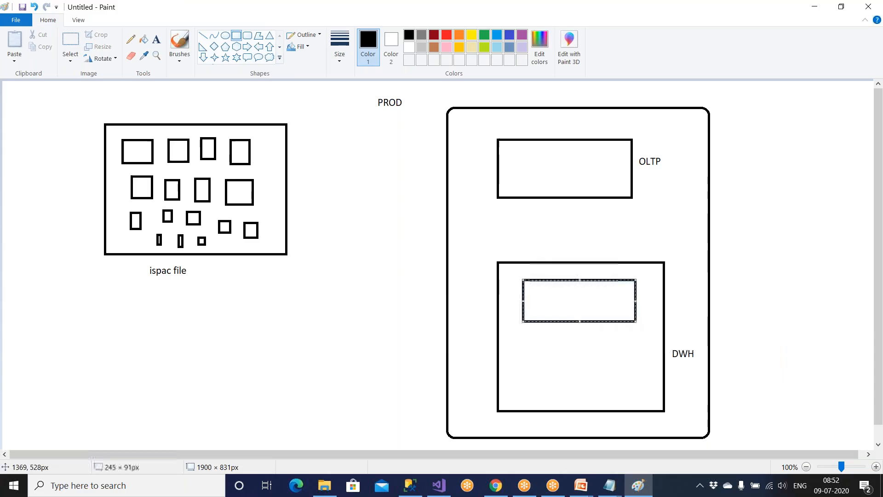
drag(529, 353, 637, 402)
drag(620, 393, 619, 384)
click(738, 365)
click(157, 39)
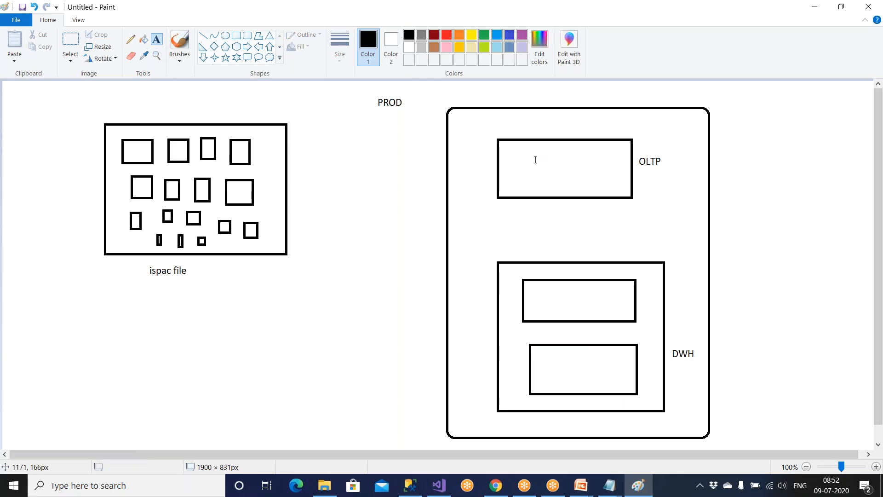
click(236, 36)
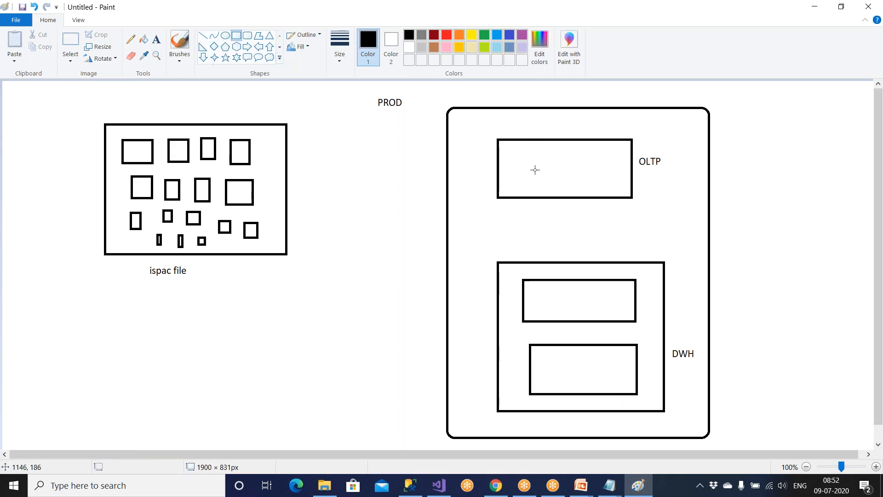
drag(519, 157, 584, 179)
click(483, 166)
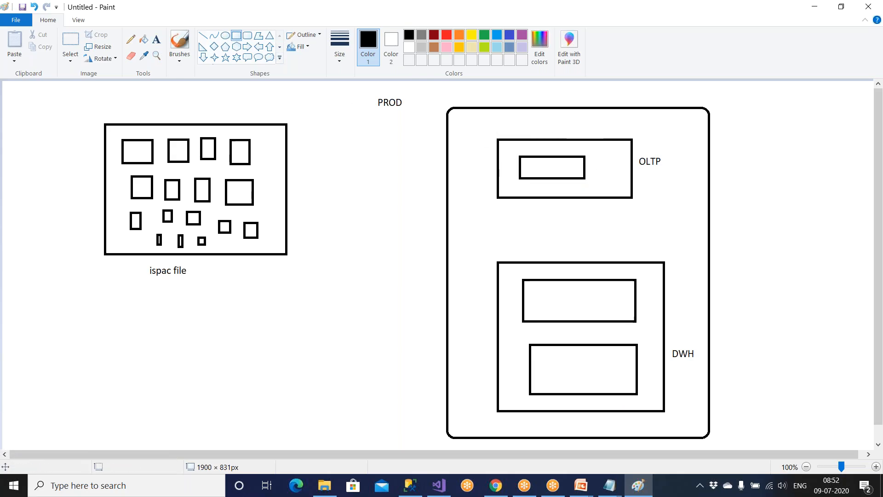
Label the boxes Amazon in OLTP, and Amazon_Stage and AmazonDW in DWH.
click(157, 40)
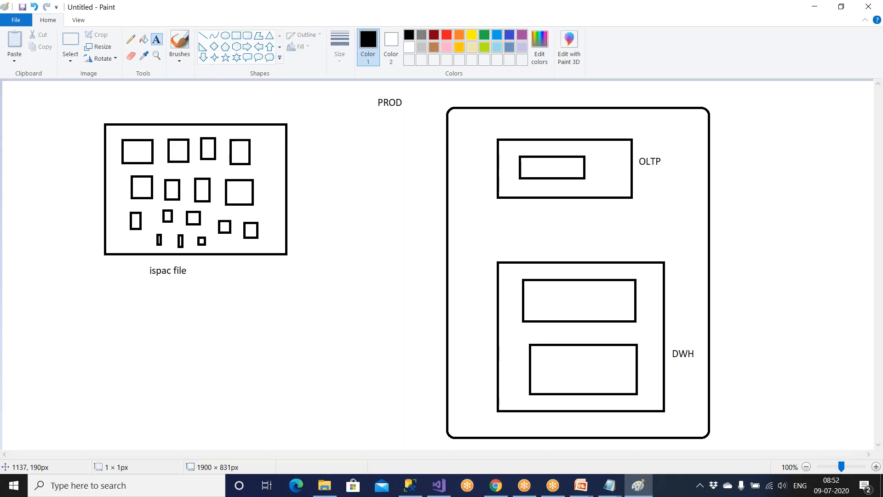
click(520, 169)
text(Amazon)
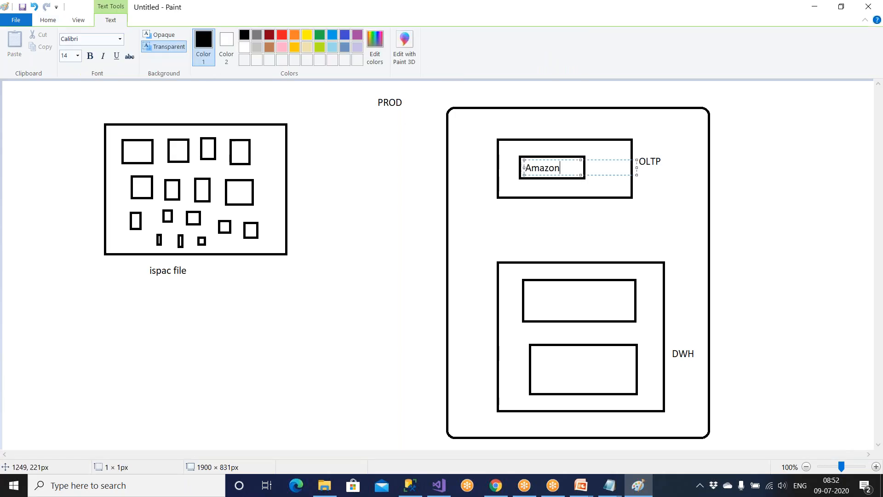
click(642, 229)
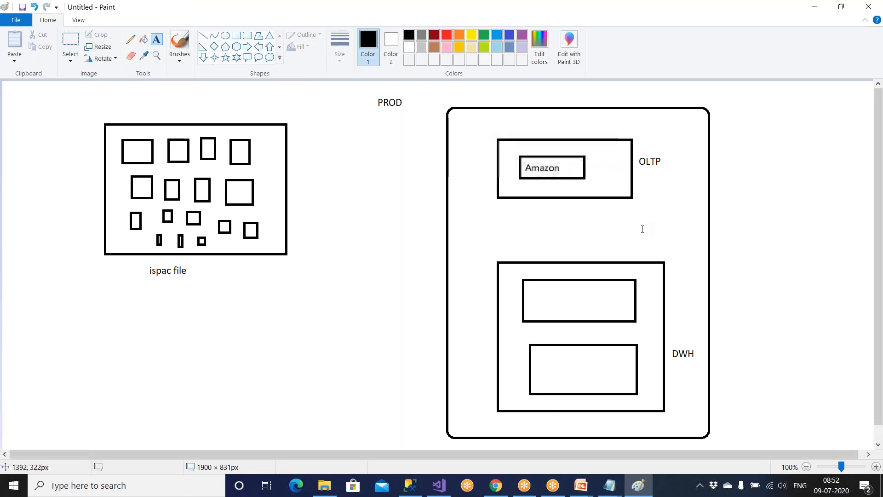
click(535, 294)
text(Amazon)
text(_Satge)
key(BackSpace)
key(BackSpace)
key(BackSpace)
text(tage)
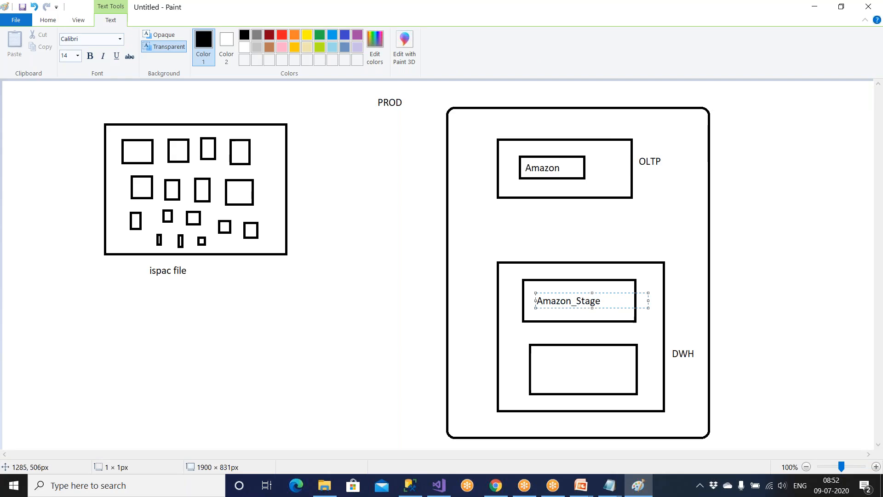
click(544, 367)
click(541, 361)
text(Amazon)
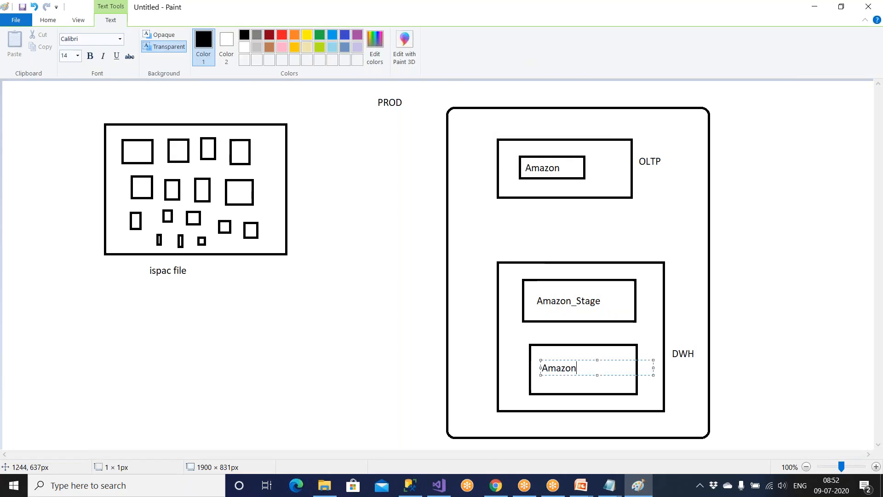
text(DW)
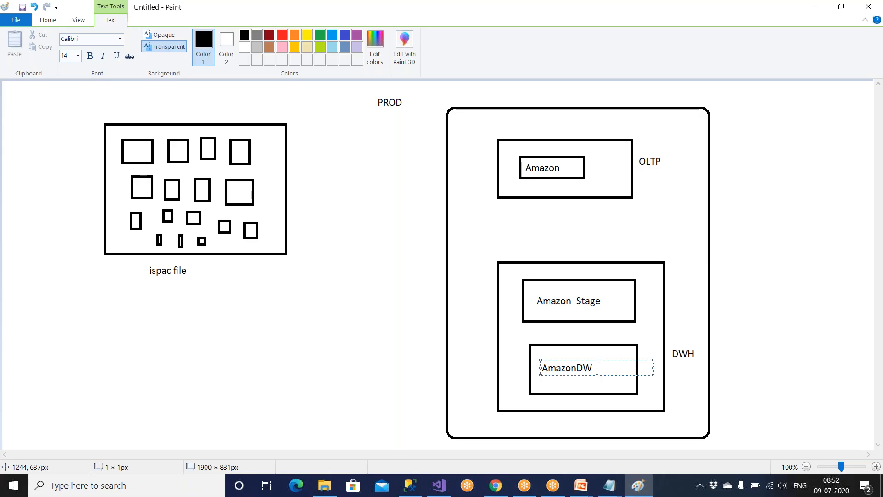
click(680, 310)
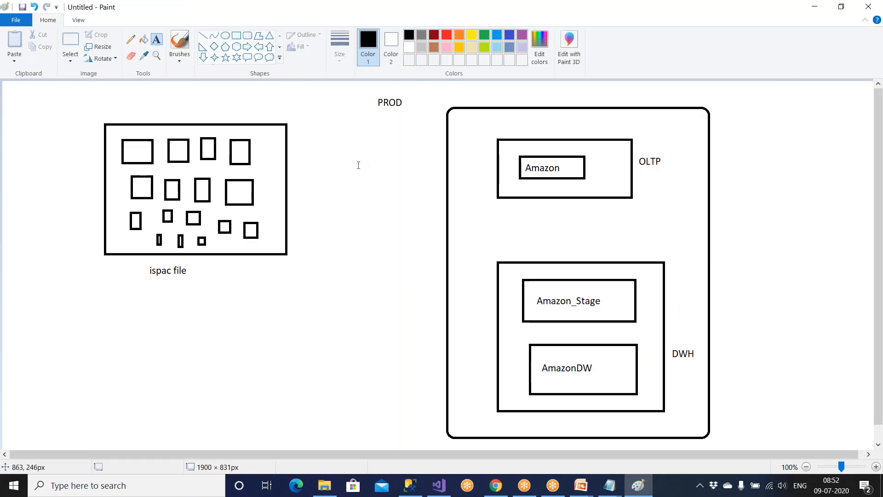
Draw a tall narrow box left of AmazonDW and label it SSIS vertically.
click(237, 37)
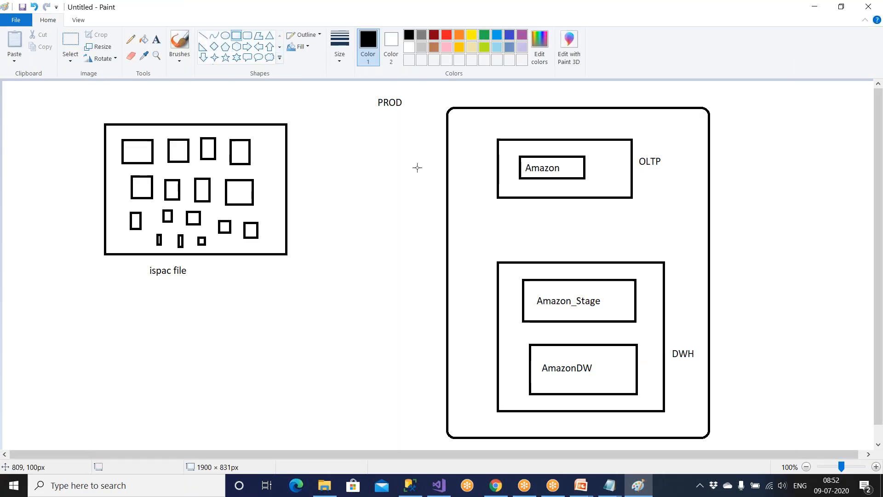
drag(502, 330, 520, 388)
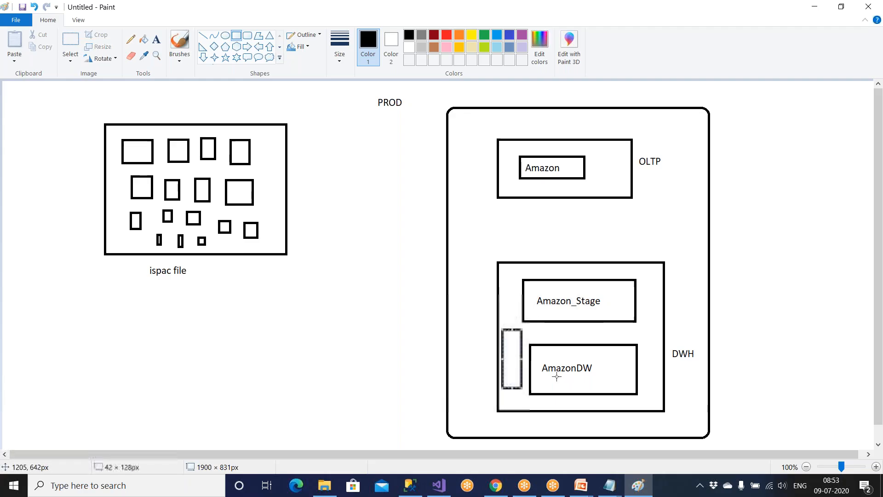
click(157, 41)
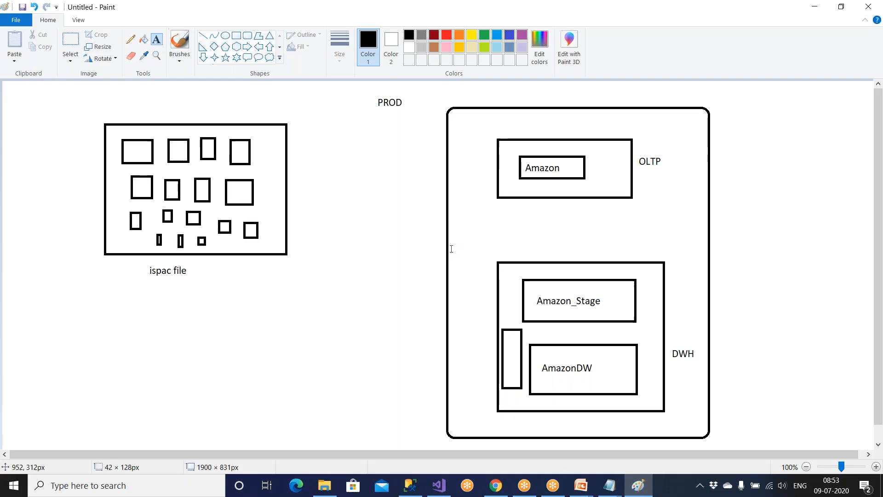
click(508, 340)
text(S)
key(Return)
text(S)
key(Return)
text(I)
key(Return)
text(S)
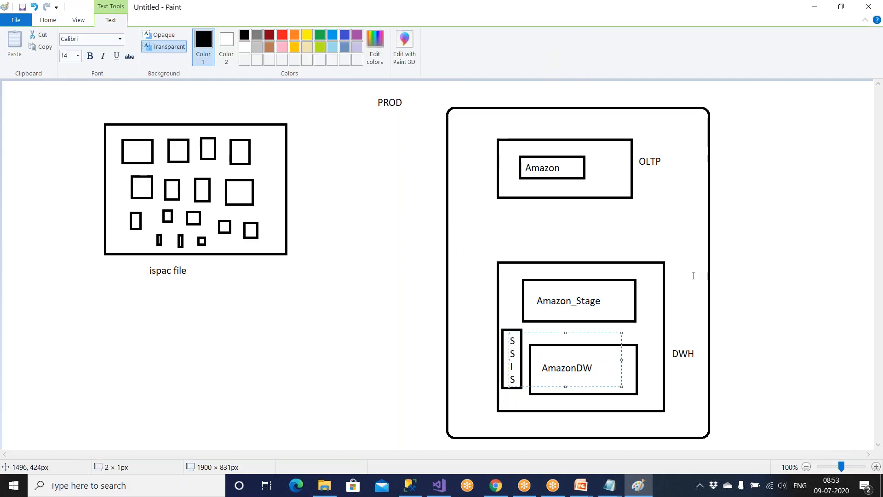
click(690, 247)
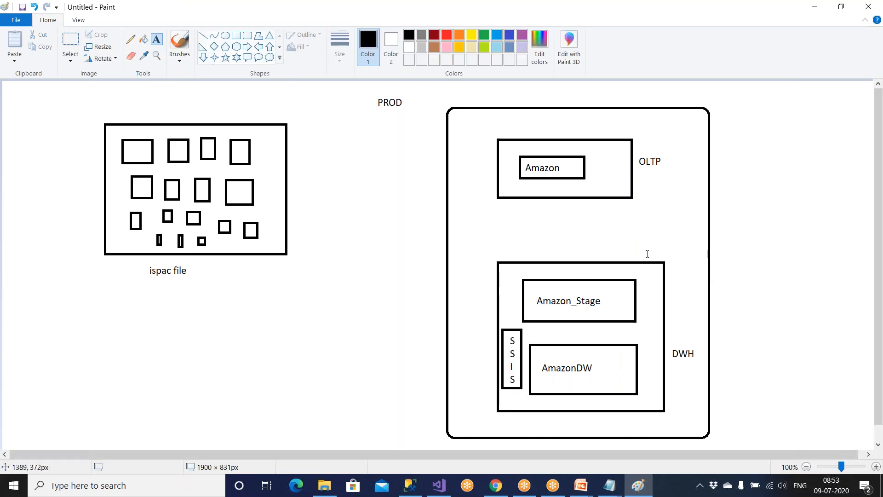
Add an OLAP label just above DWH.
click(674, 332)
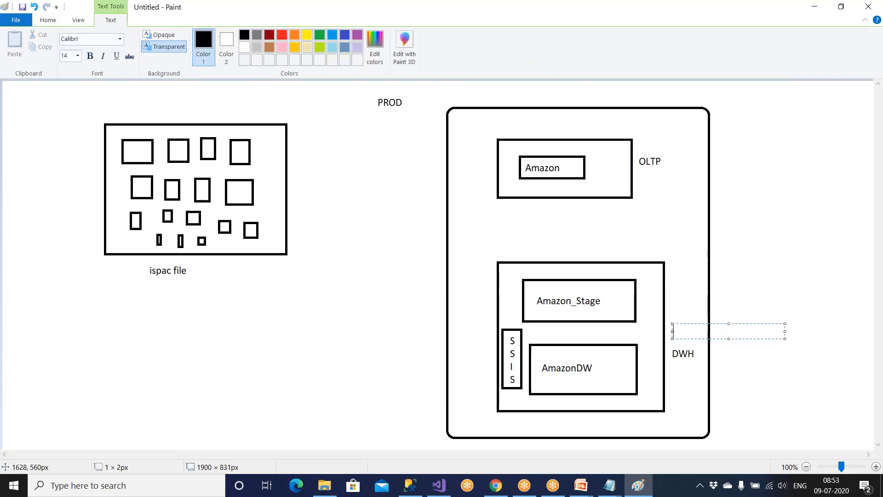
text(OLAP)
click(798, 239)
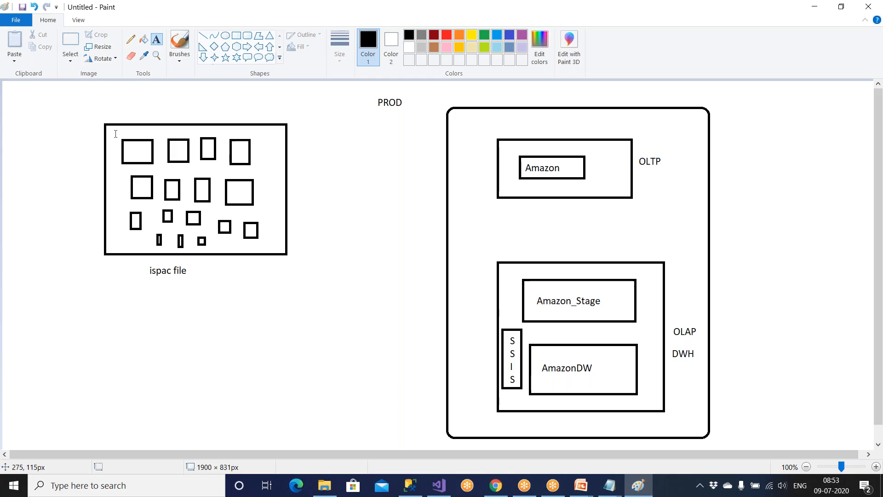
click(235, 36)
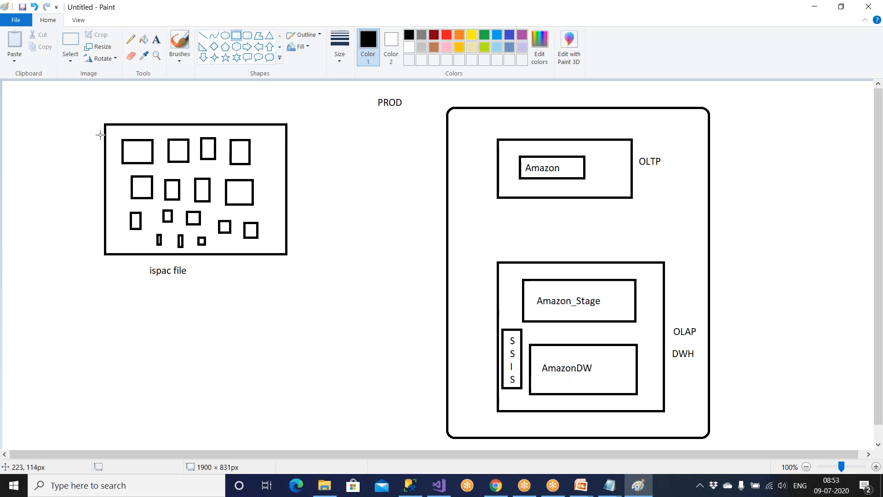
Frame the ispac file diagram, add a wide box beneath it, and label it VSTF.
mouse_move(69, 105)
mouse_down()
mouse_move(327, 178)
mouse_move(328, 297)
mouse_up()
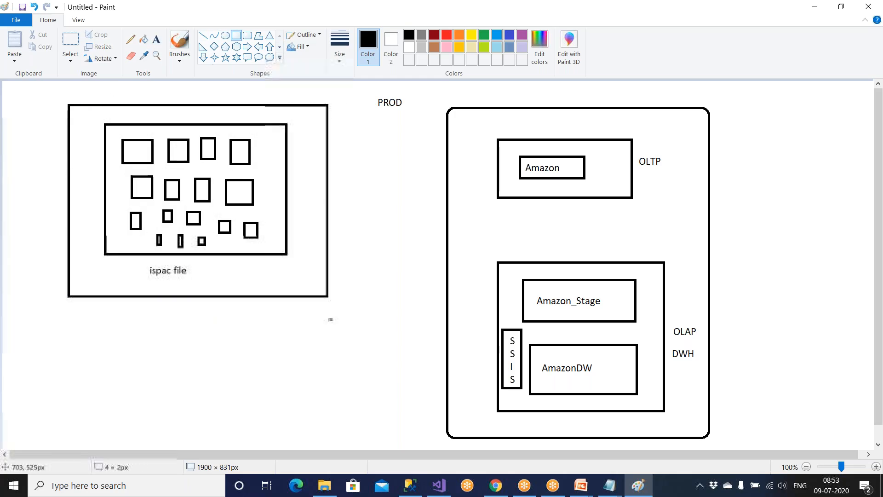
drag(35, 309, 355, 349)
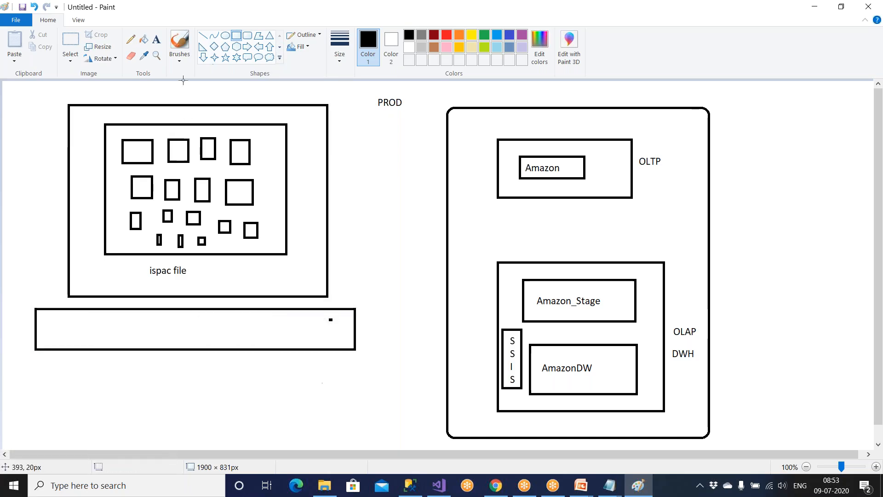
click(156, 39)
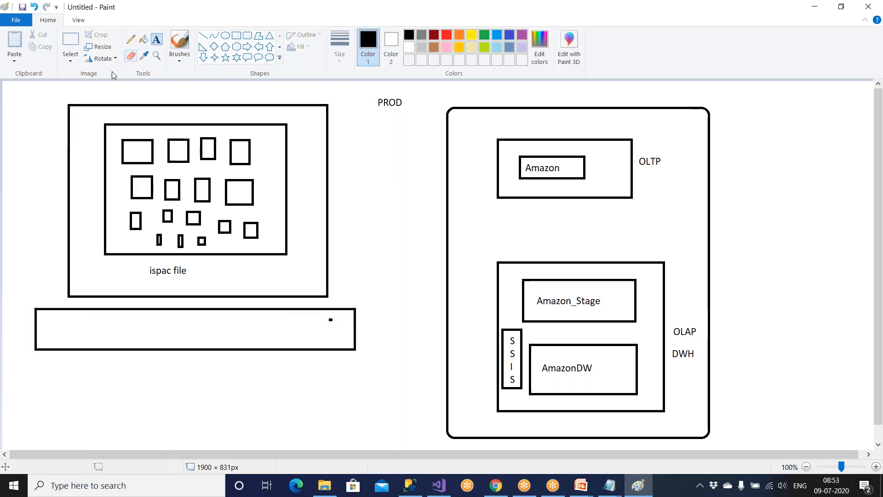
click(78, 360)
text(VSTF)
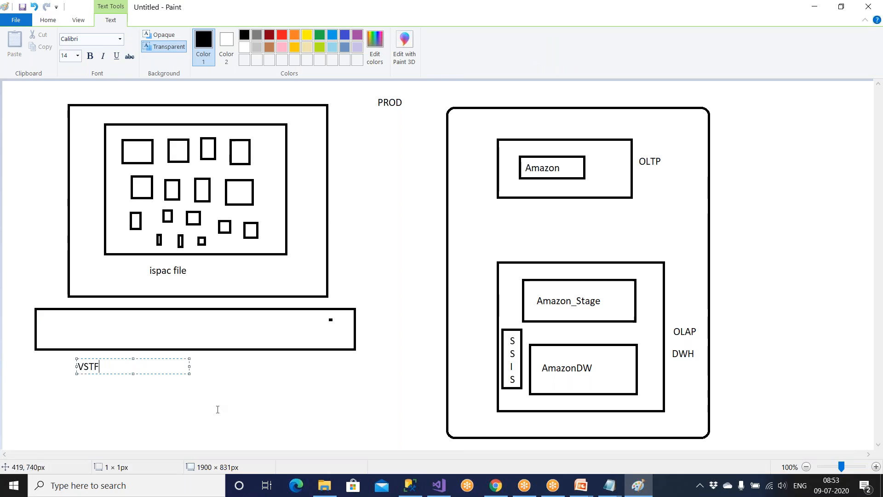
click(252, 396)
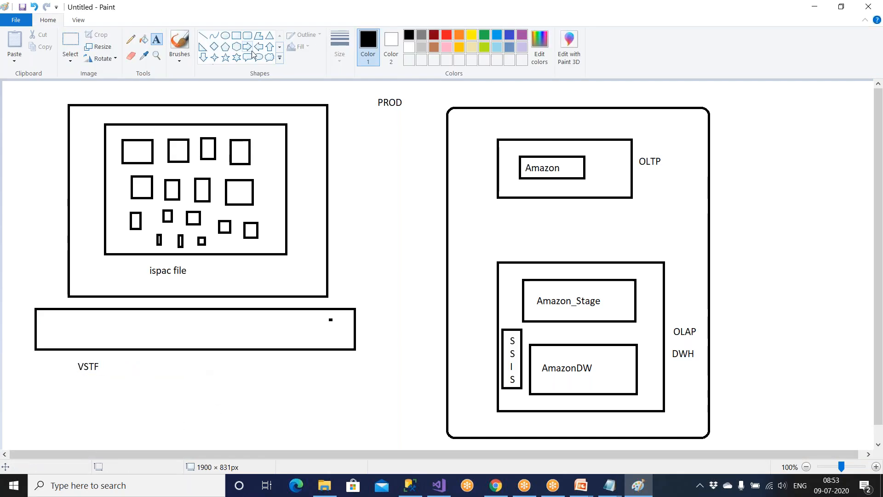
Draw a line from the ispac file to the SSIS box.
click(203, 36)
mouse_move(270, 214)
mouse_down()
mouse_move(485, 360)
mouse_move(506, 362)
mouse_move(508, 350)
mouse_up()
click(401, 367)
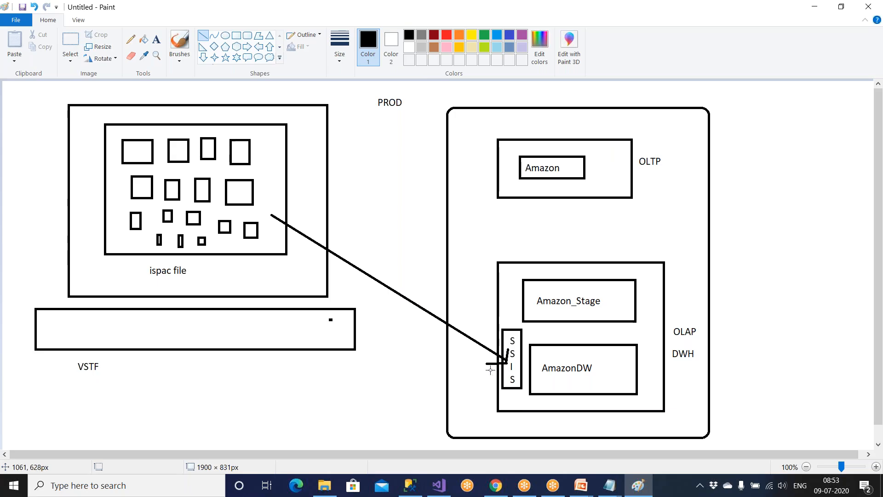
Navigate File Explorer to F:\VSTF\Amazon and reveal the full path in the address bar.
click(324, 485)
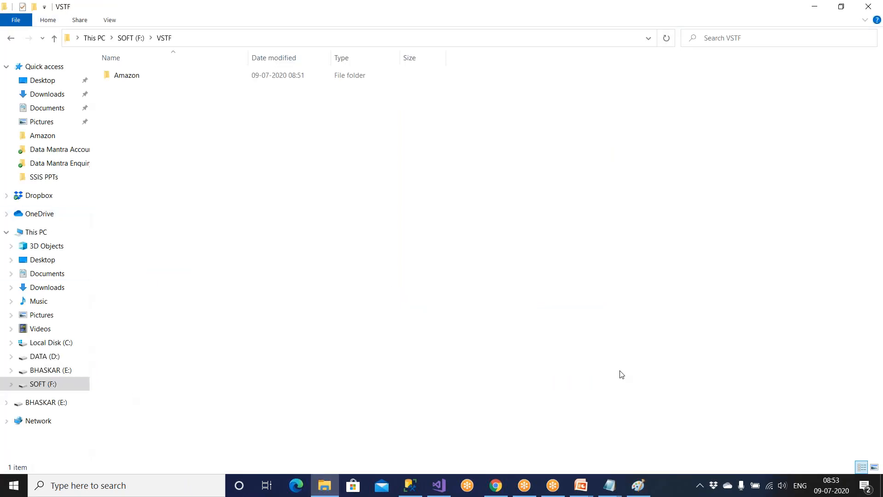
click(65, 384)
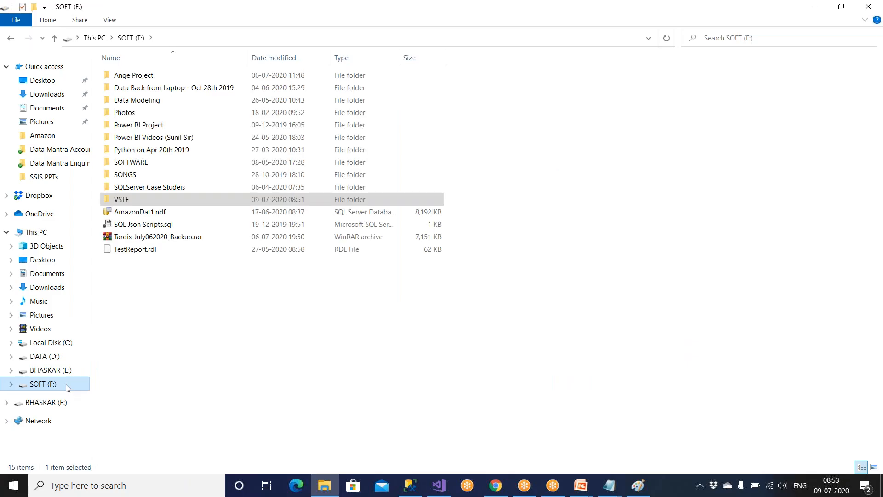
double_click(143, 201)
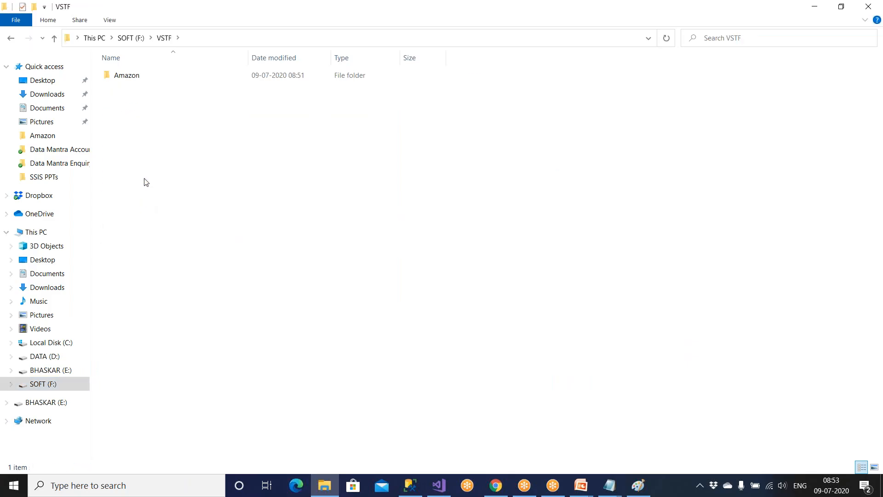
double_click(139, 80)
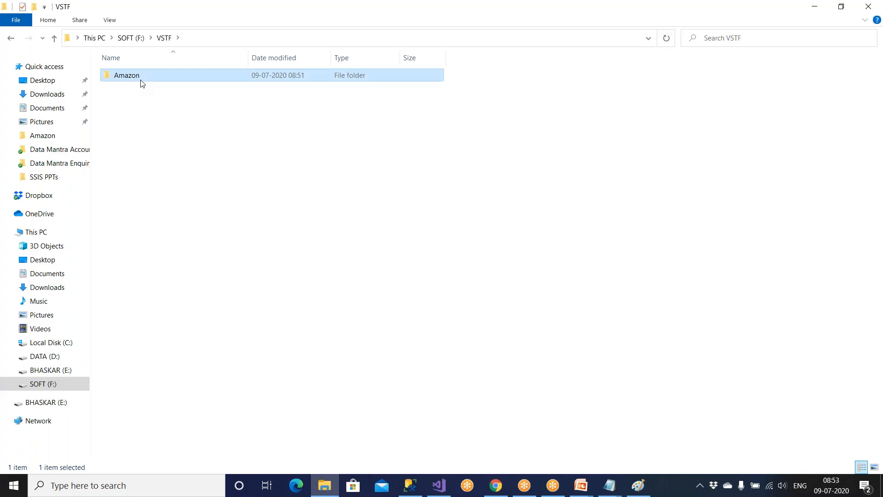
click(233, 38)
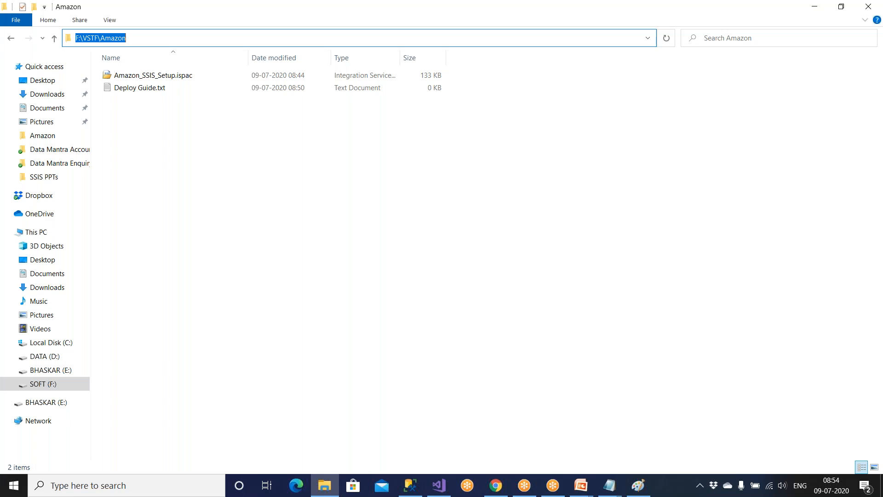
click(610, 485)
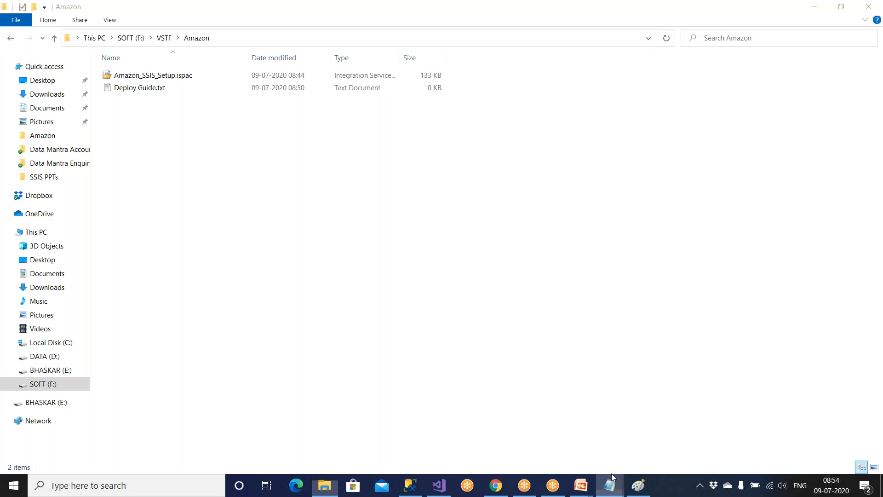
Add step '2) D/C on ispac file' to the Deploy Guide.
click(648, 419)
drag(238, 243, 583, 266)
click(586, 274)
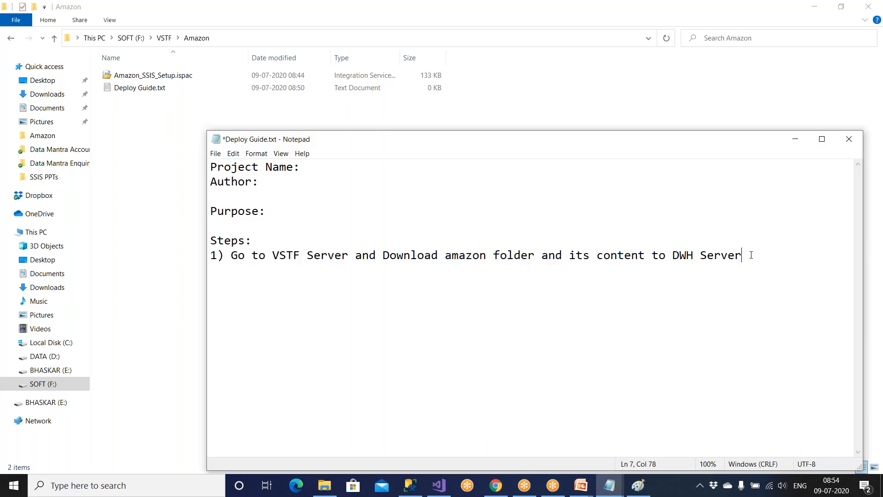
text(2) D/C on ispac )
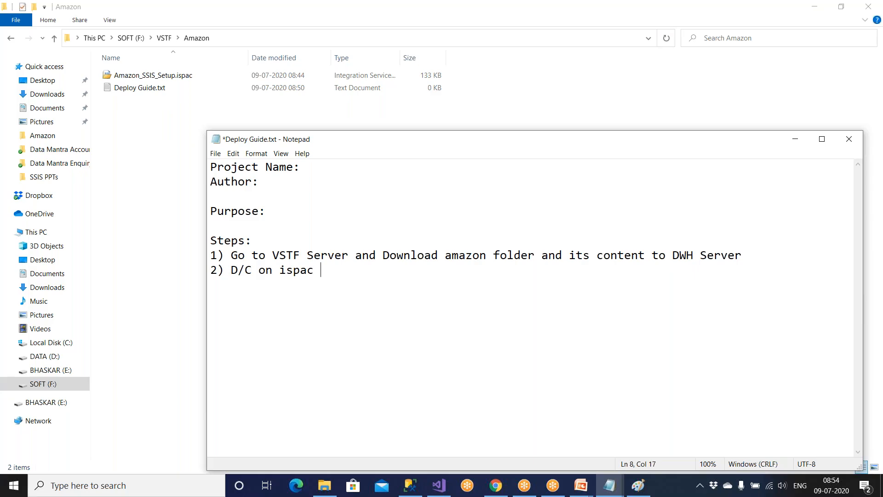
text(file)
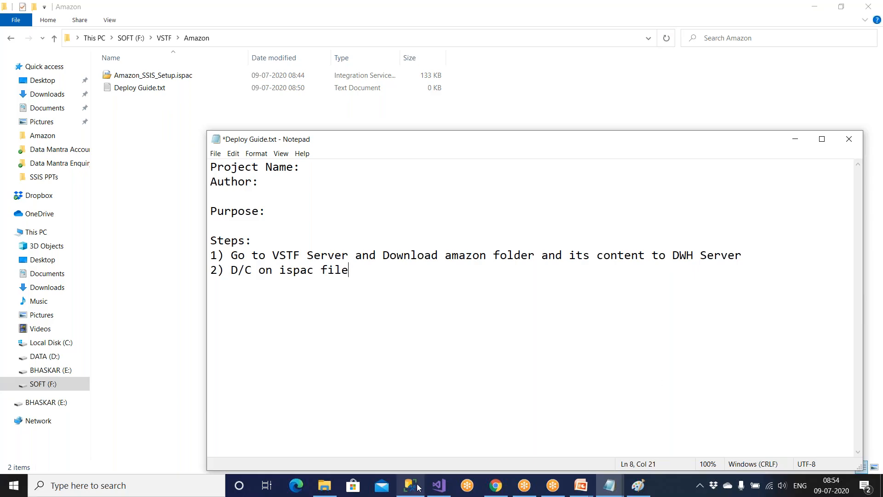
Try opening Amazon_SSIS_Setup.ispac from the Amazon folder, showing Windows needs an app for it.
click(442, 487)
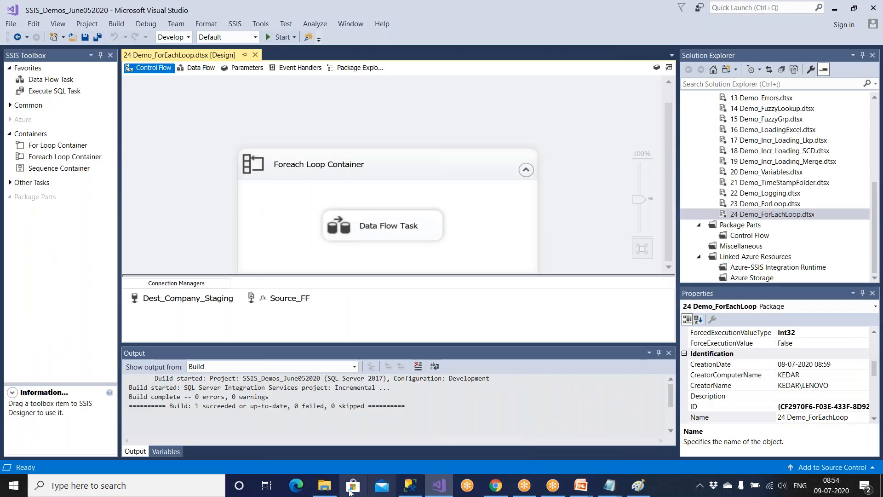
click(324, 485)
click(171, 77)
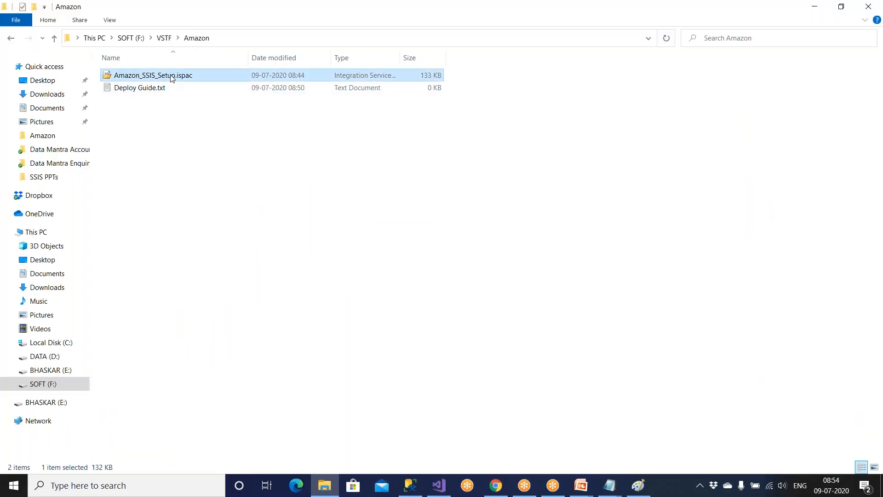
double_click(171, 77)
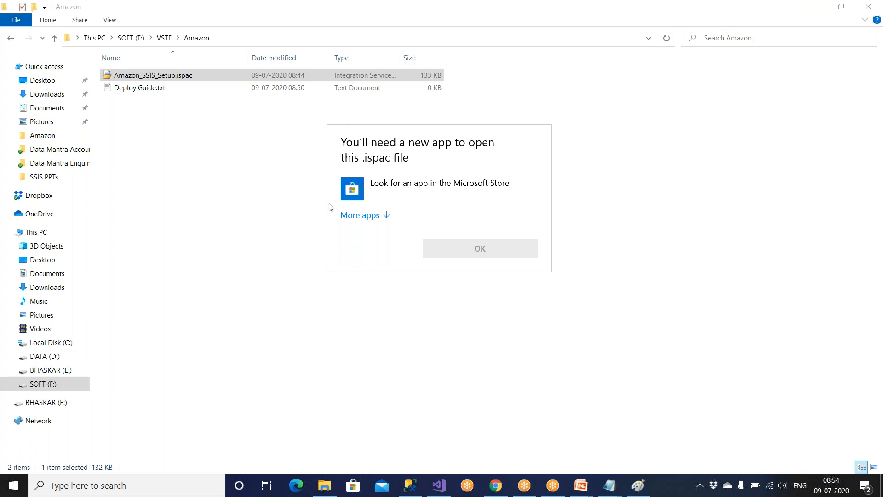
click(386, 216)
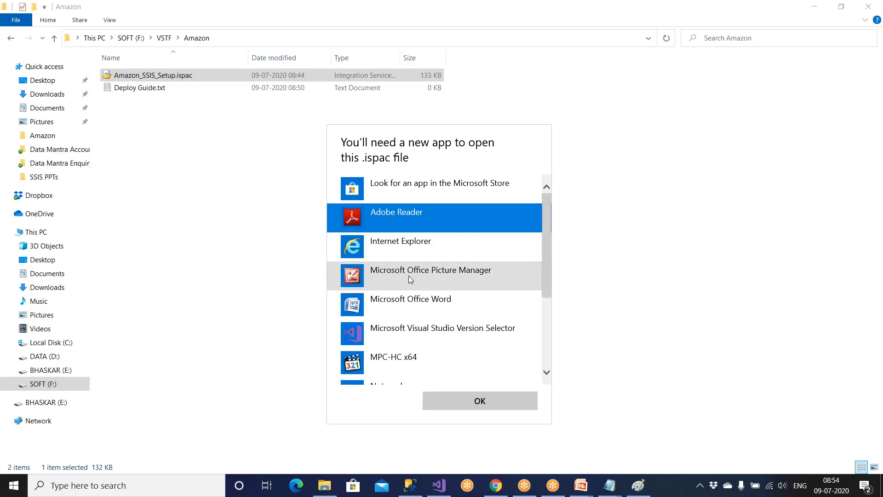
scroll(408, 276, down, 3)
scroll(408, 276, up, 3)
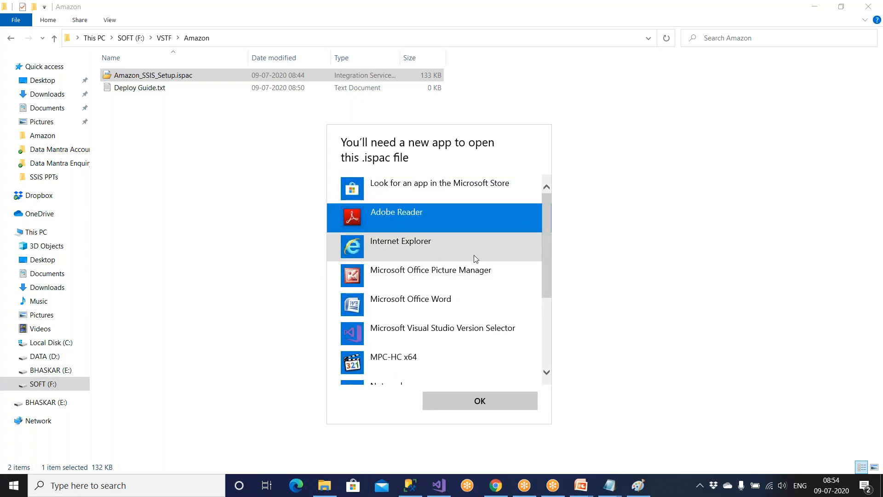
scroll(438, 337, down, 3)
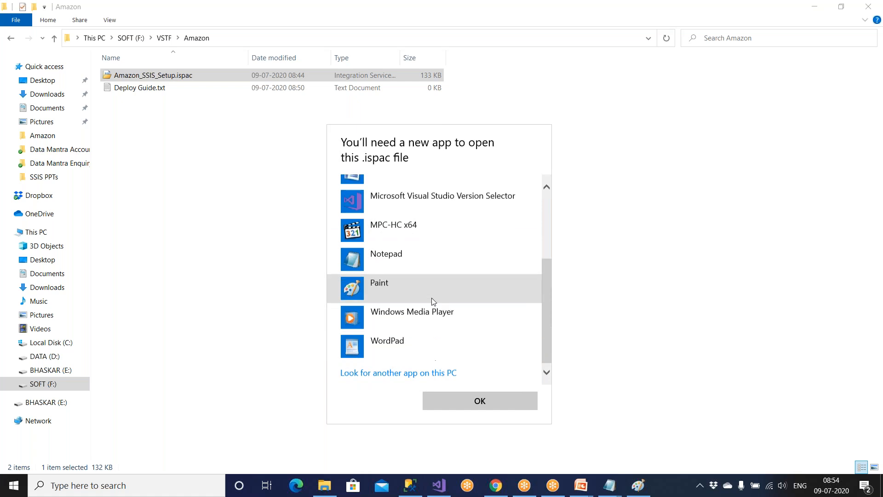
scroll(432, 300, up, 3)
scroll(411, 357, down, 5)
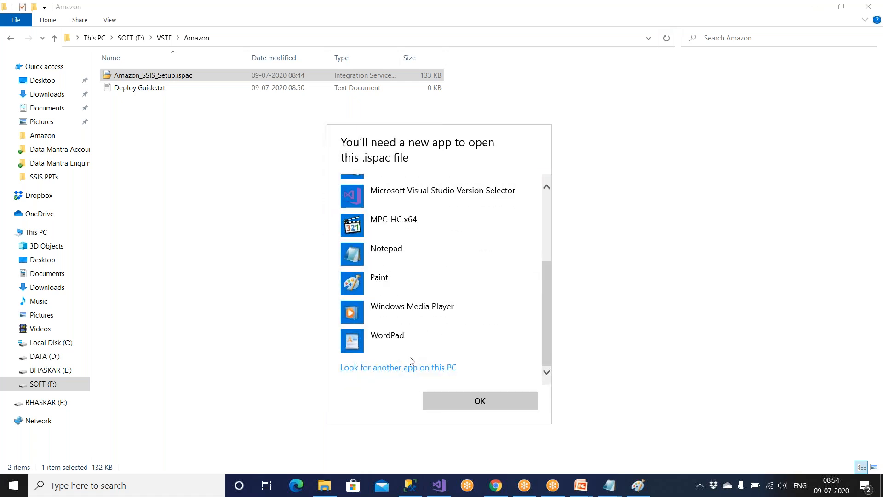
click(410, 370)
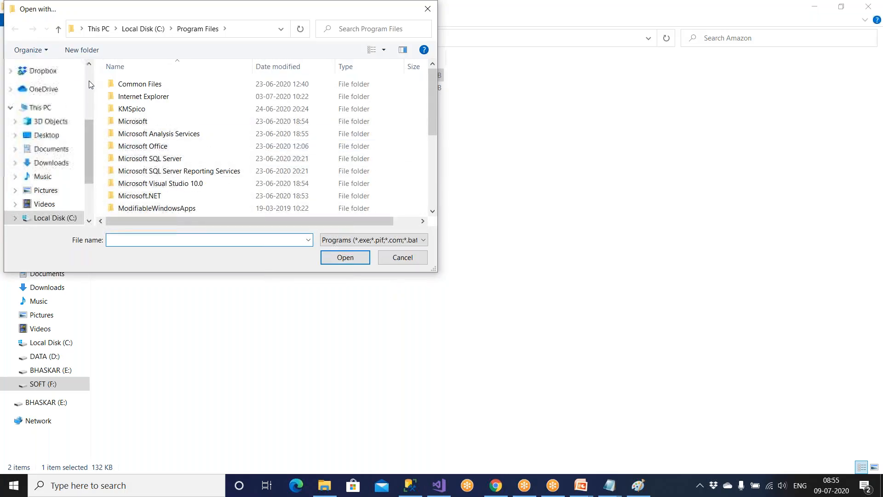
scroll(57, 92, up, 3)
click(47, 89)
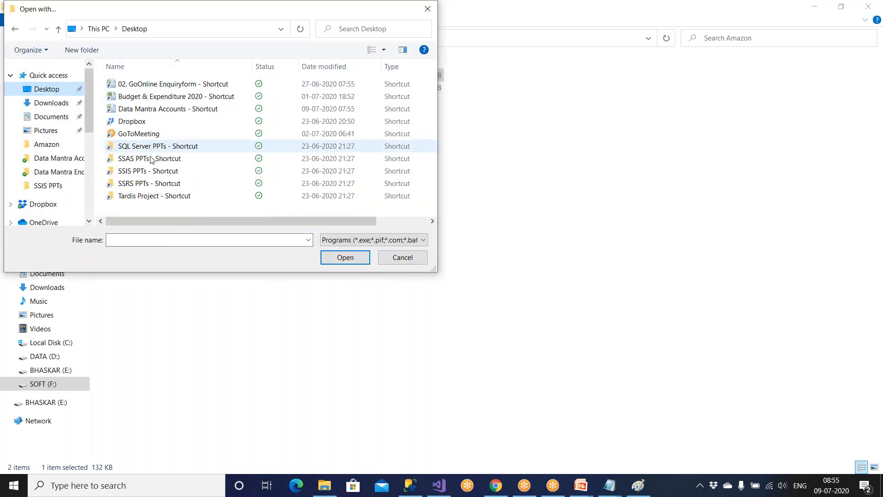
click(403, 257)
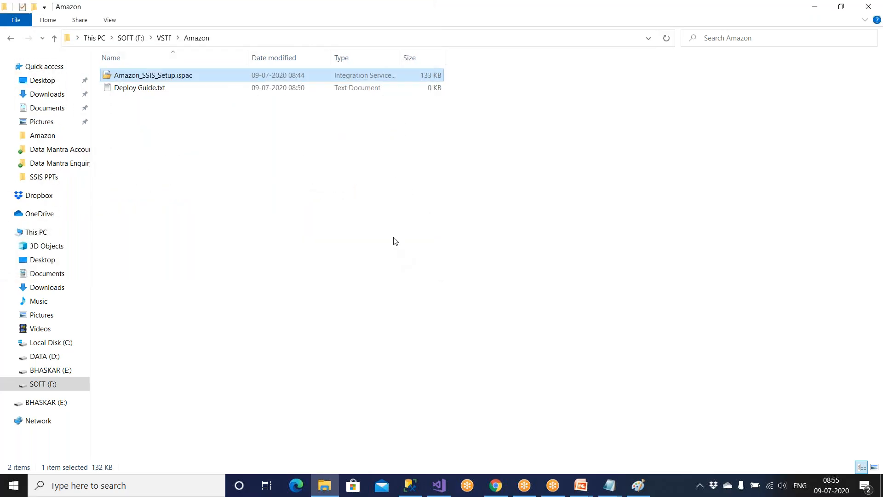
From the desktop, open This PC, the DATA (D:) drive and a backup files folder.
click(324, 485)
click(325, 486)
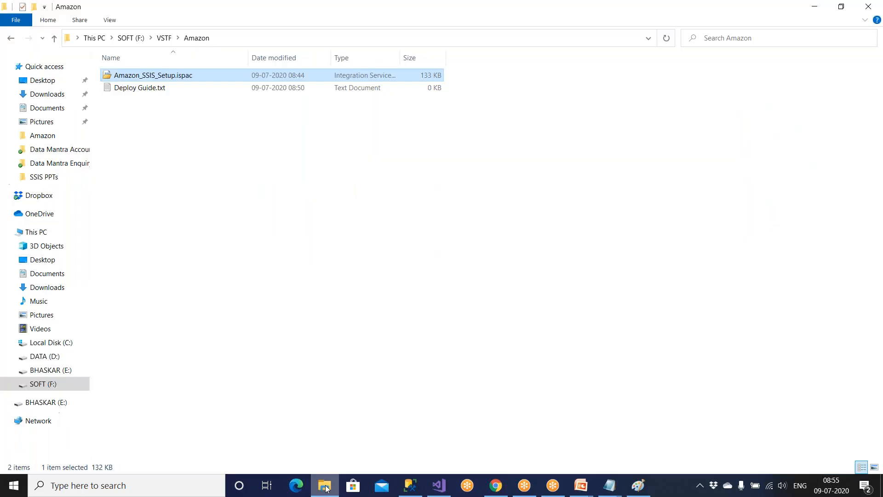
key(super+d)
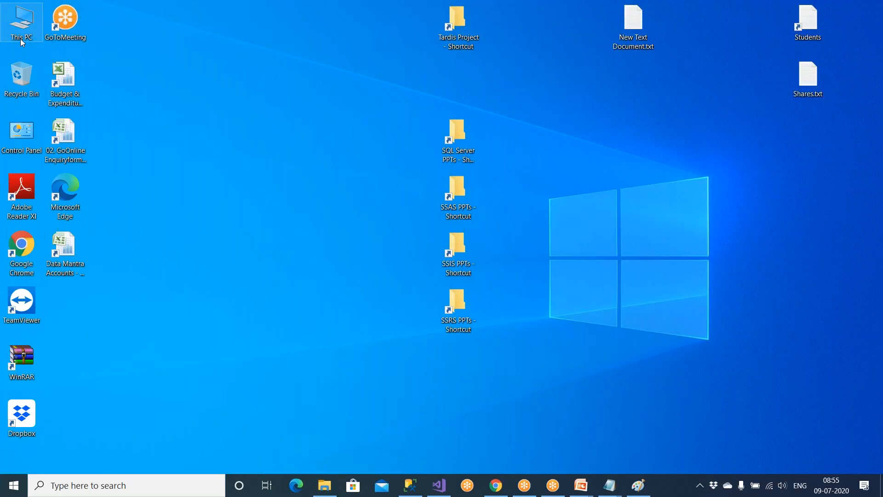
double_click(22, 41)
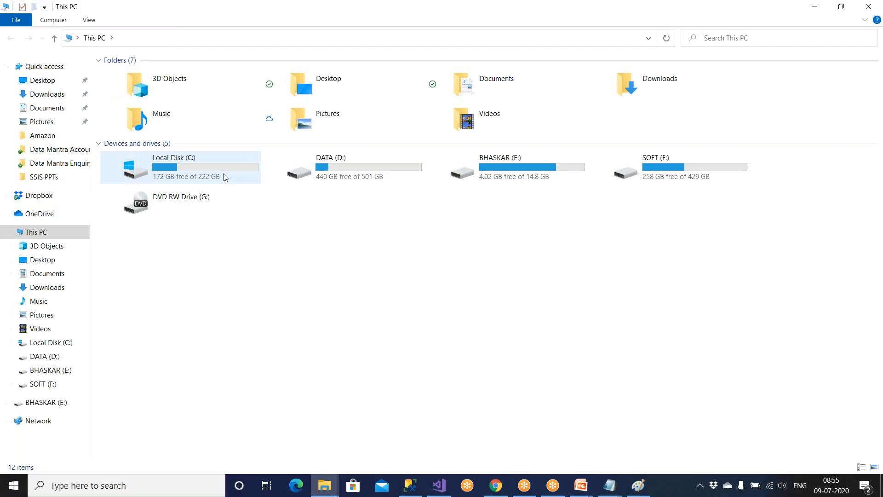
double_click(311, 175)
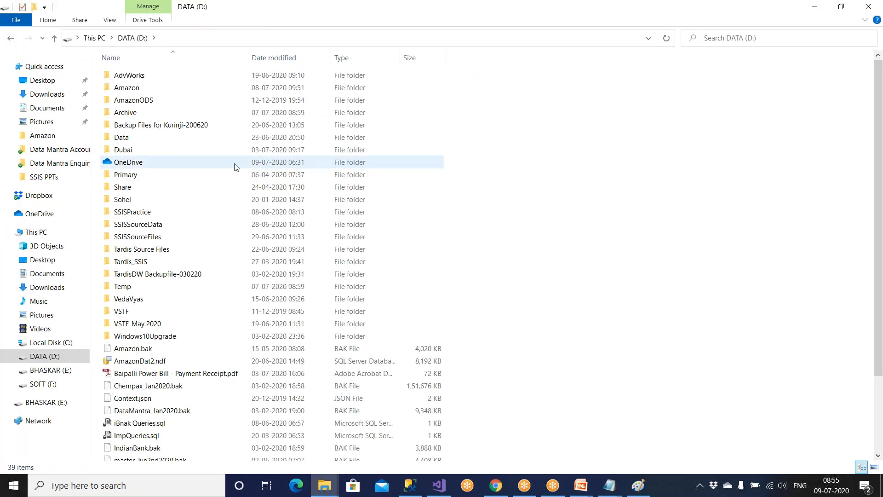
double_click(186, 129)
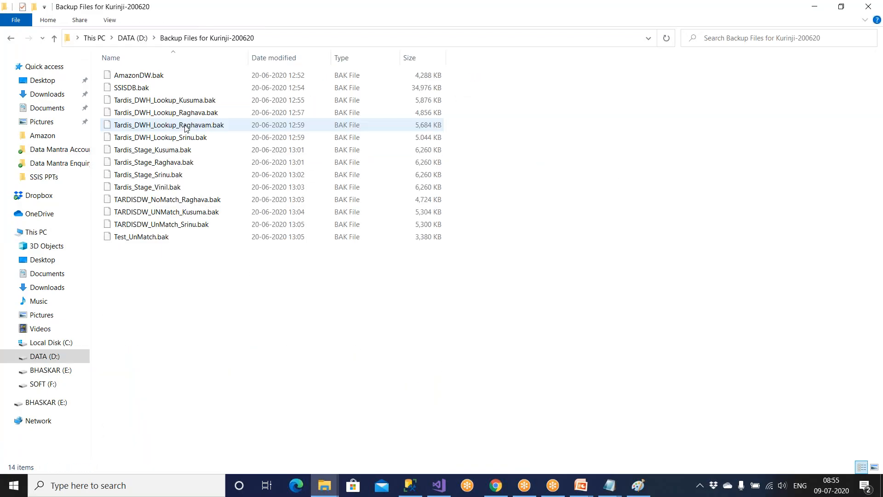
Browse the E: and DATA (D:) drives, then bring the Amazon folder window back.
click(54, 40)
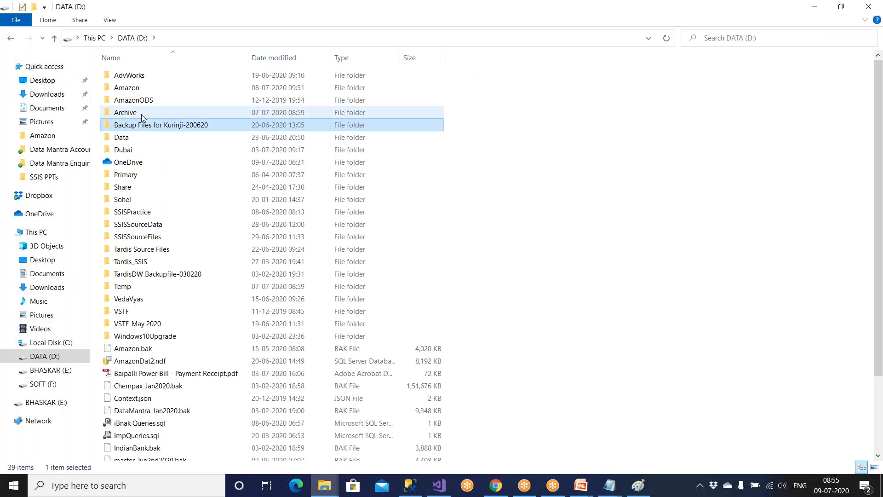
click(49, 369)
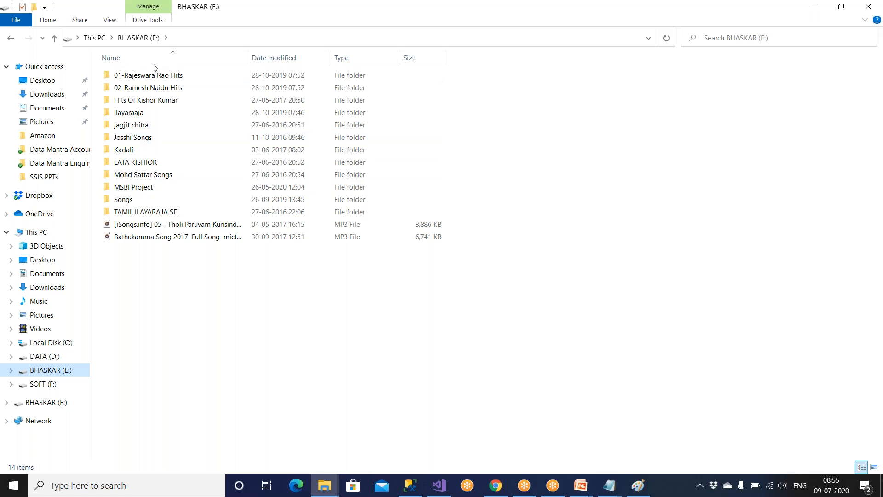
click(54, 358)
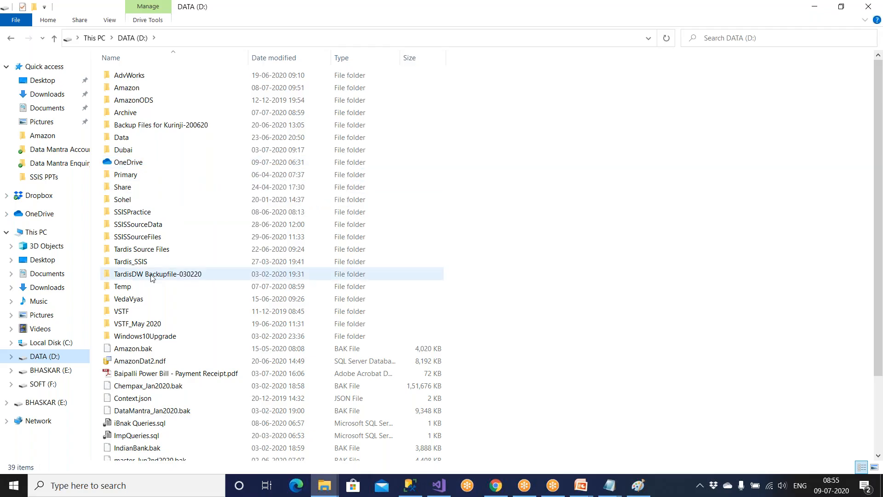
scroll(152, 277, down, 3)
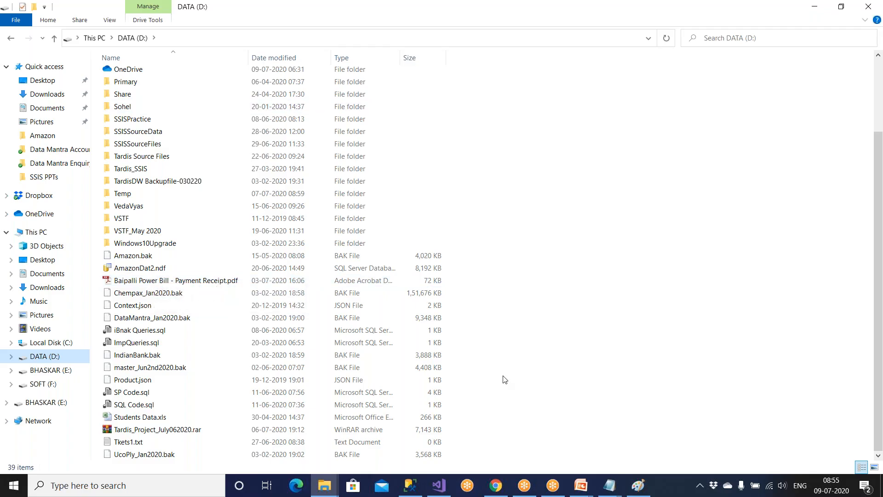
click(325, 488)
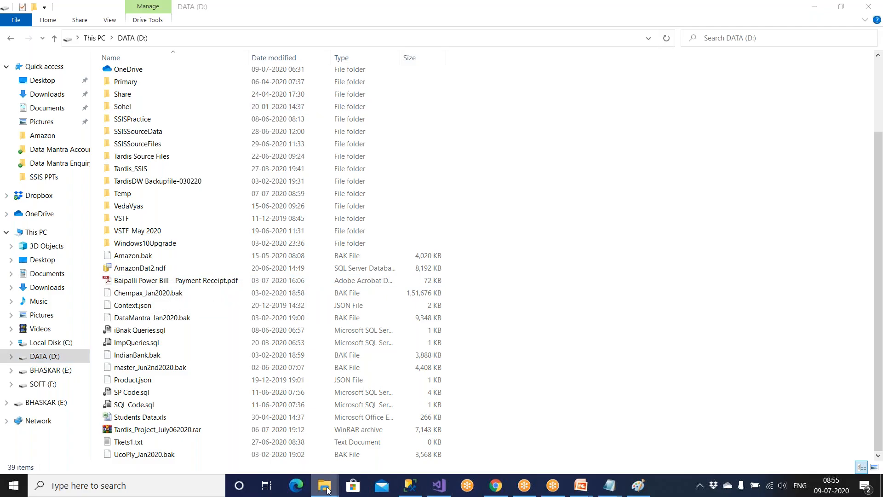
click(303, 439)
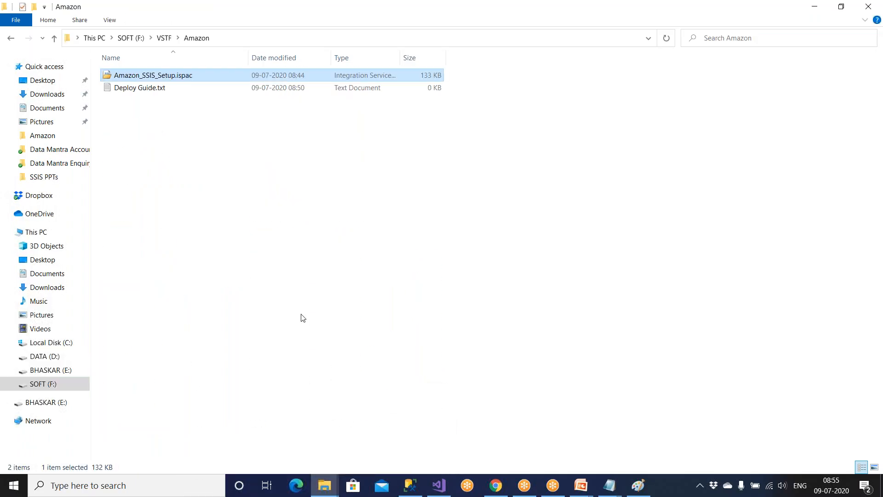
double_click(190, 81)
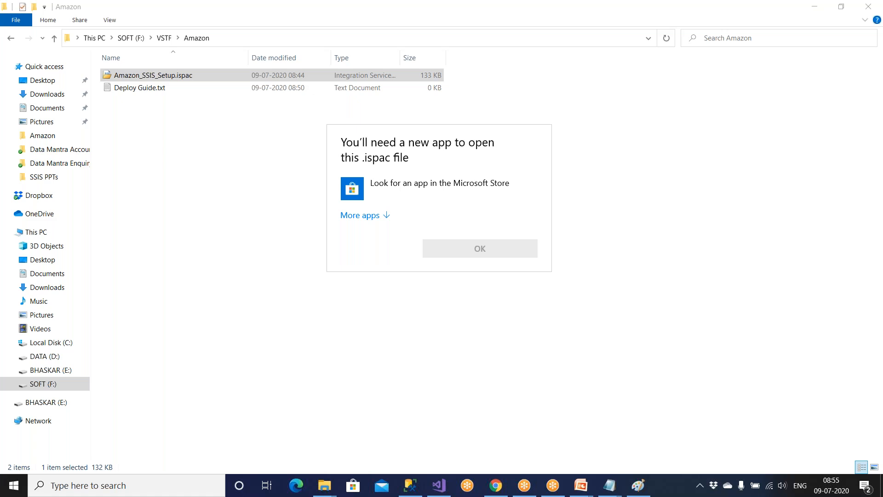
click(385, 218)
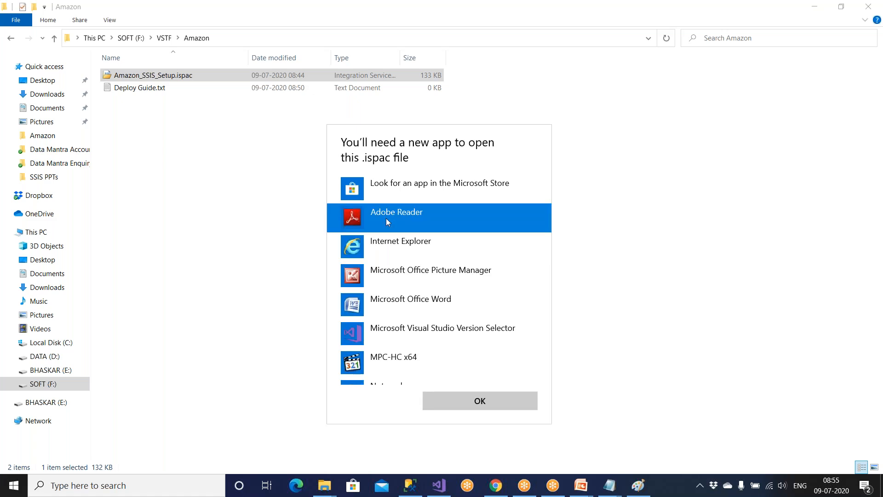
click(461, 404)
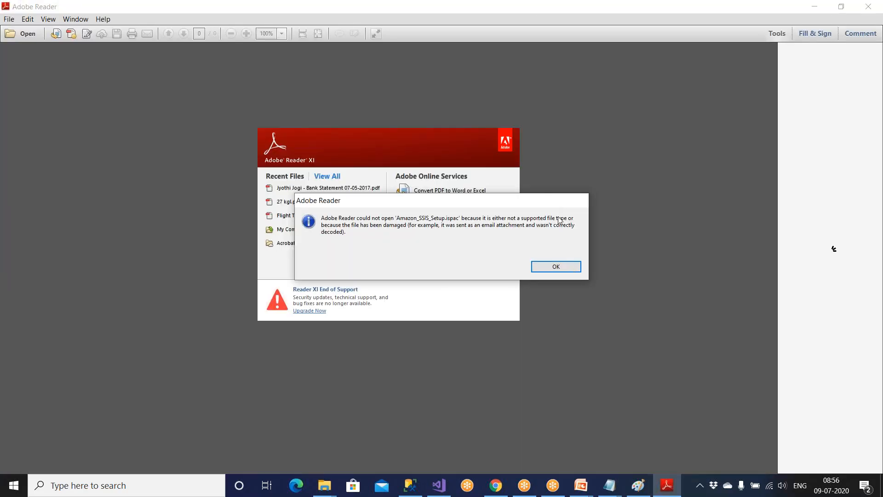
click(562, 265)
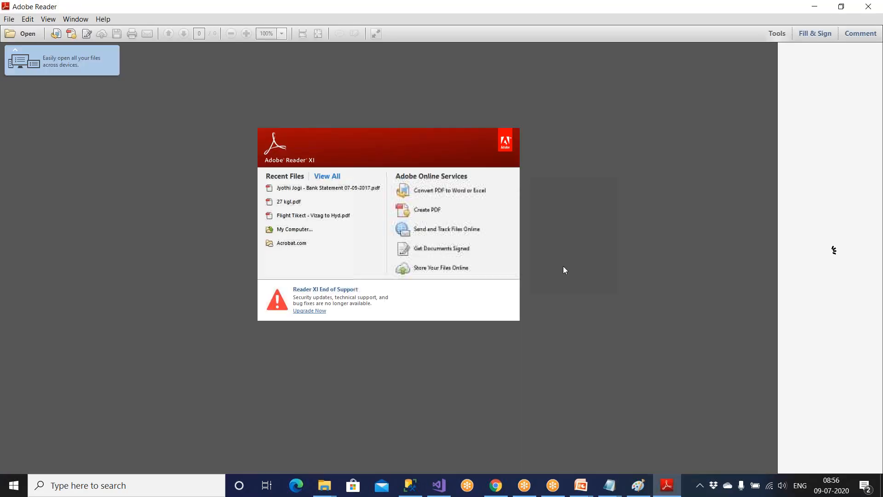
click(870, 9)
click(437, 487)
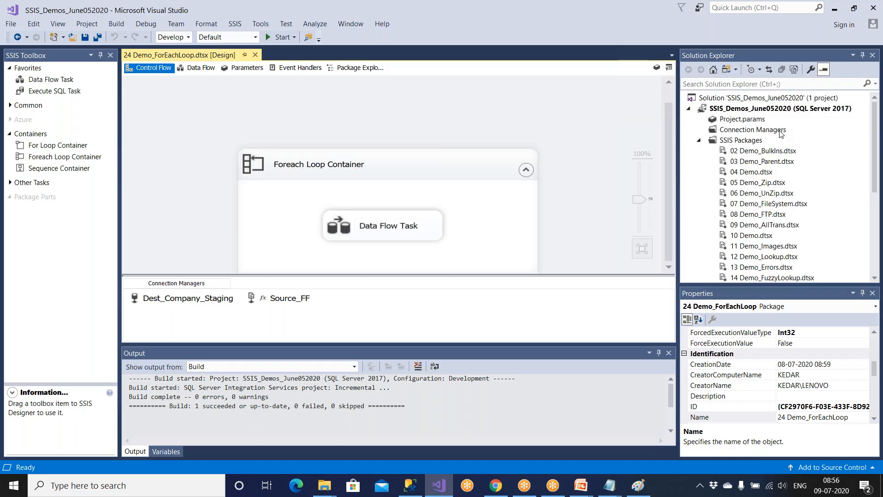
Start Deploy on the SSIS_Demos_June052020 project, then cancel the Deployment Wizard.
mouse_move(324, 485)
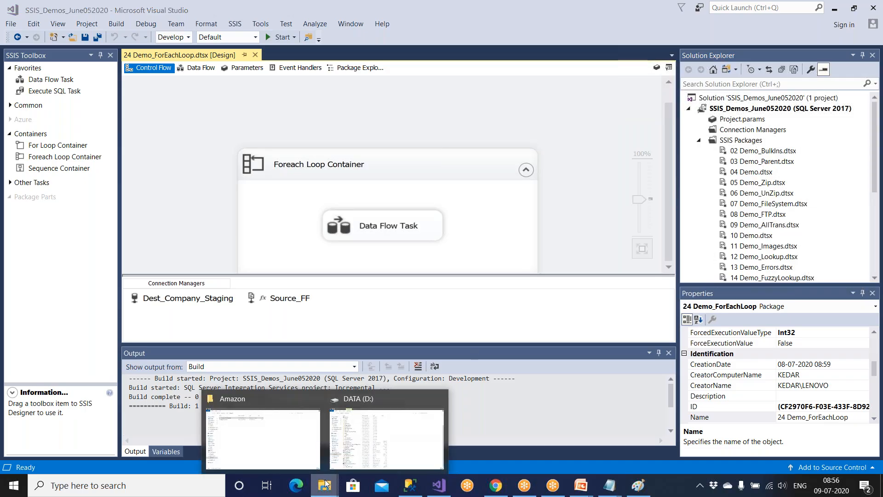
click(270, 446)
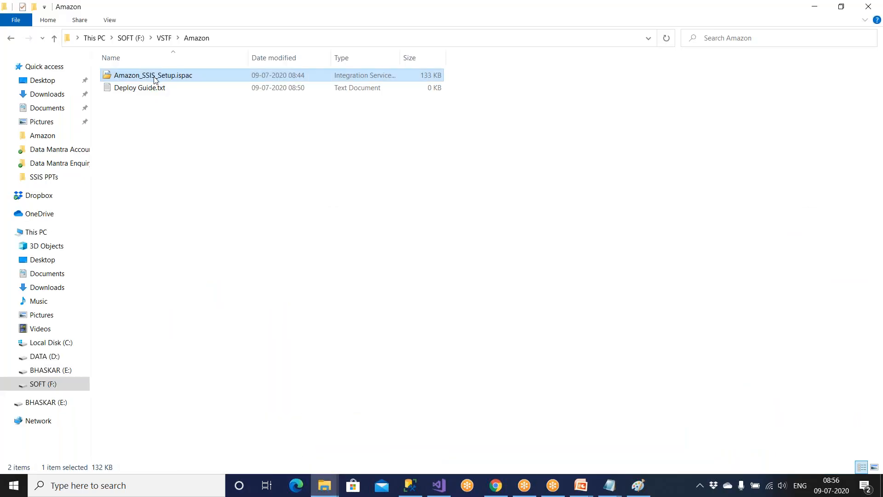
click(439, 485)
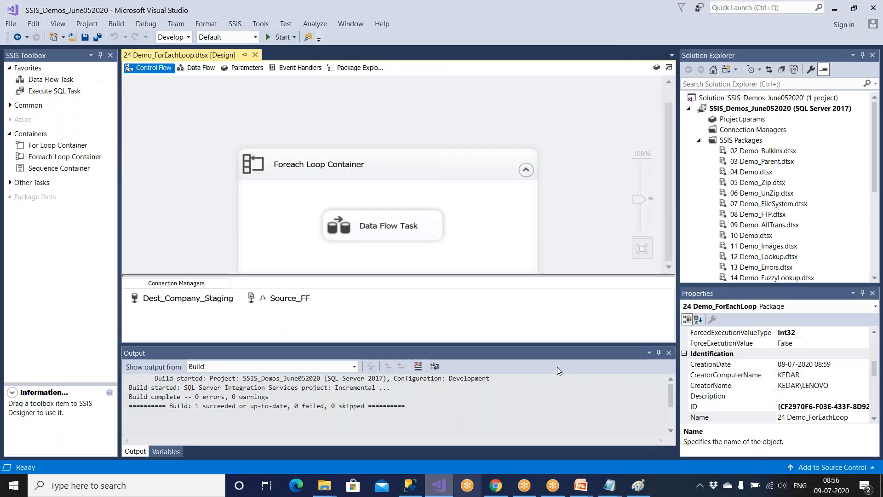
click(779, 112)
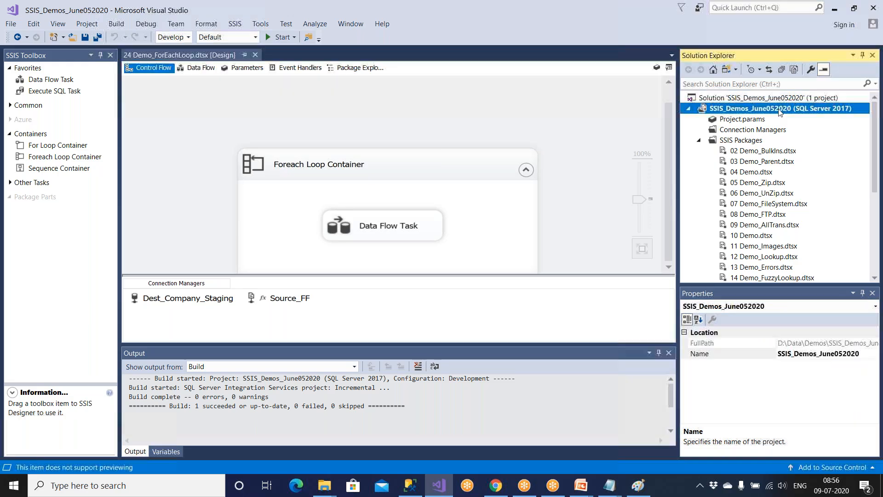
right_click(780, 112)
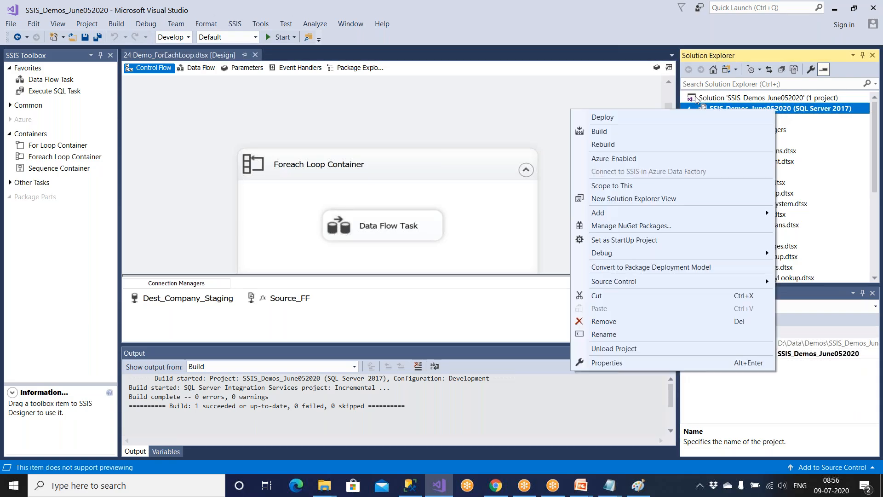
click(644, 120)
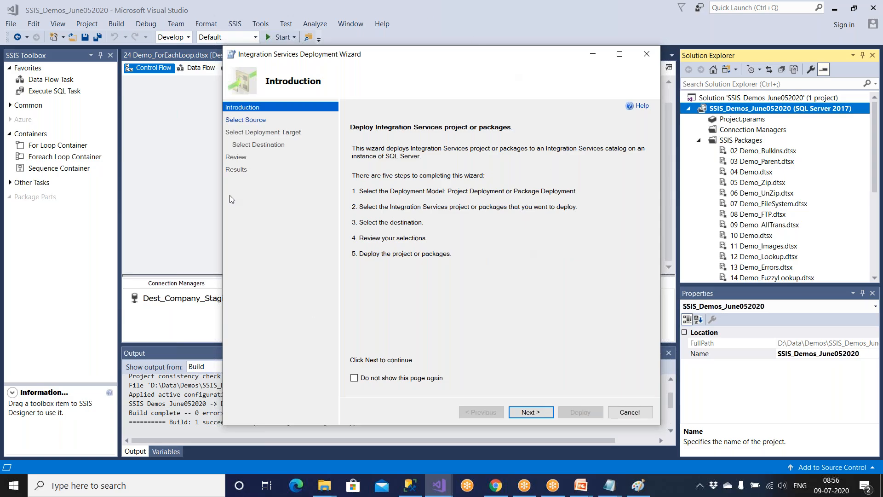
click(629, 412)
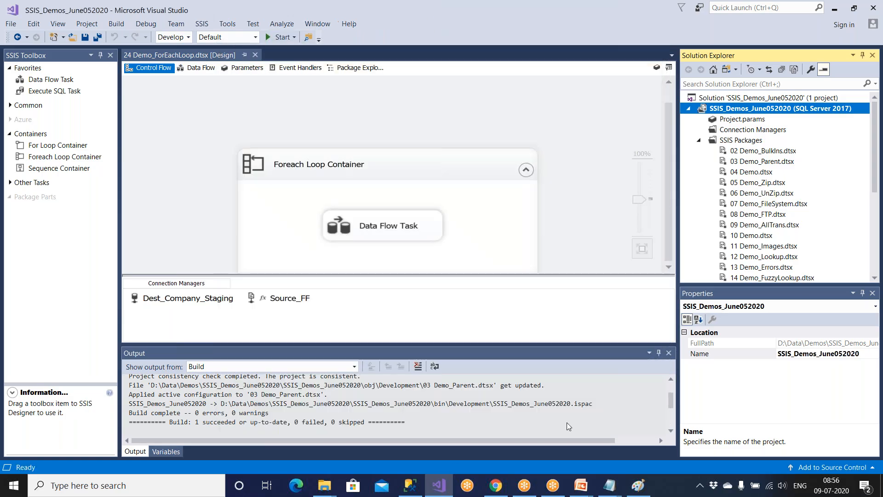
Launch the Deployment Wizard again from the SSIS_Demos_June052020 project's context menu.
mouse_move(324, 486)
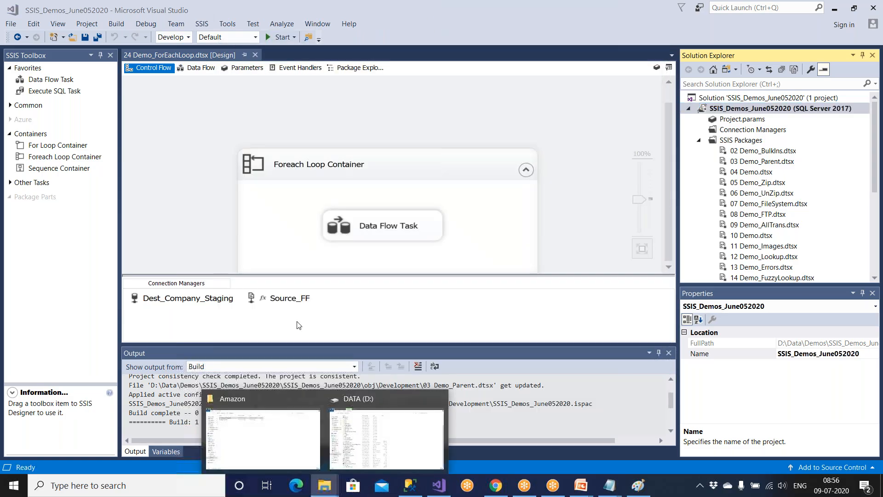
click(296, 451)
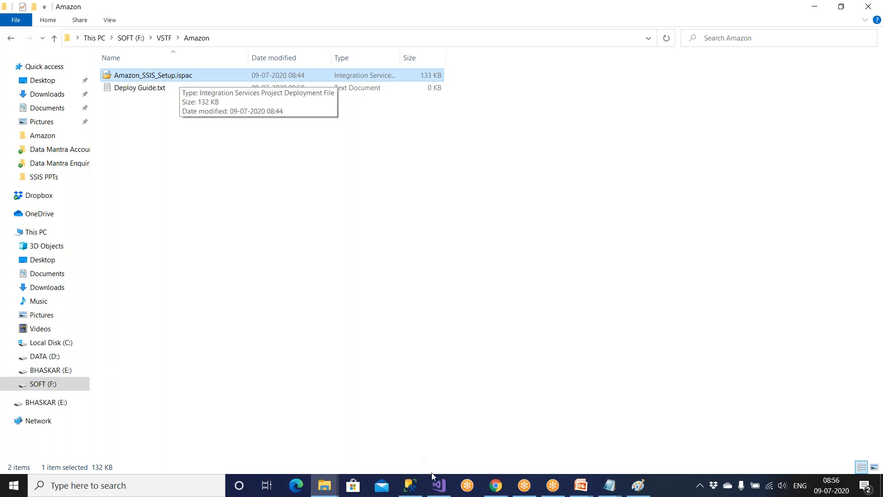
click(437, 484)
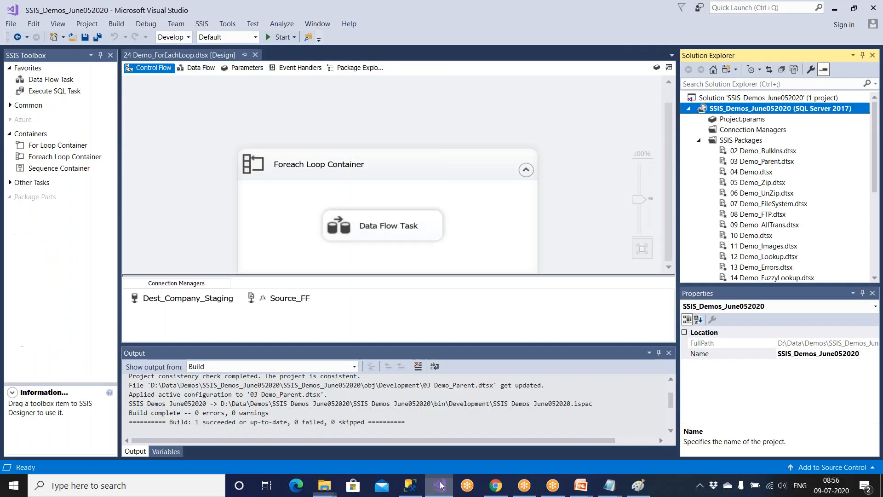
right_click(723, 112)
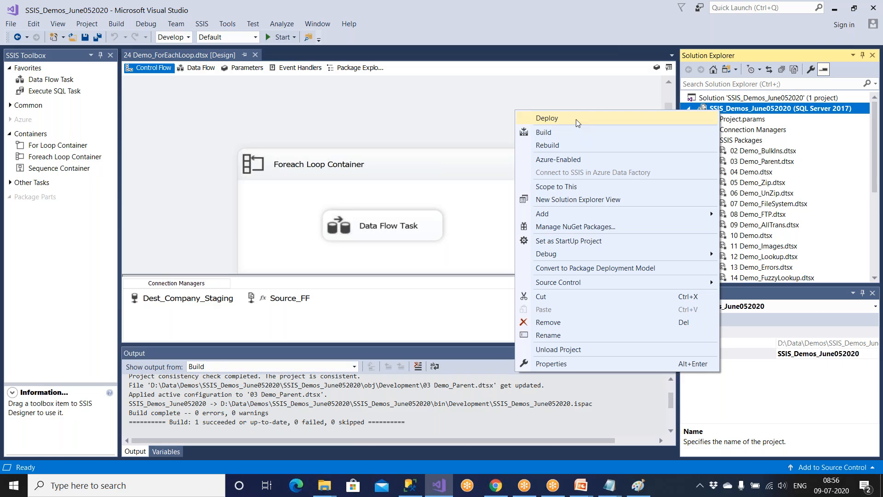
click(576, 120)
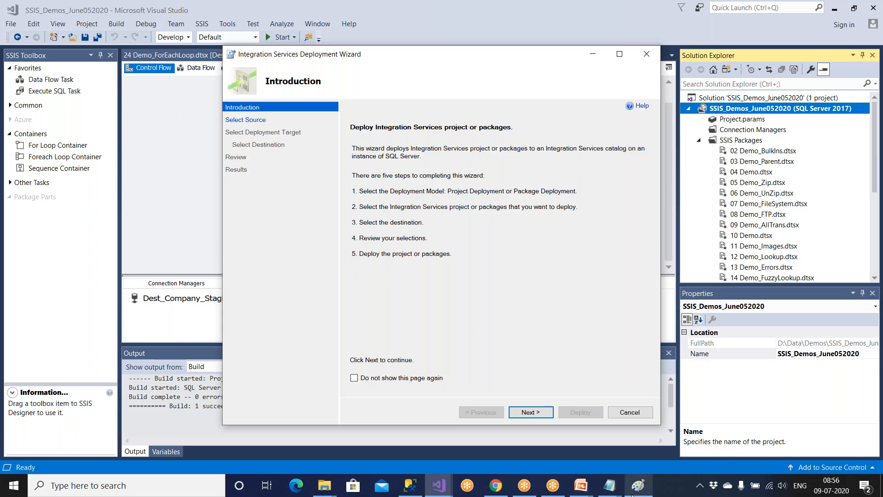
Bring up the File Explorer window for F:\VSTF\Amazon showing Amazon_SSIS_Setup.ispac.
mouse_move(632, 495)
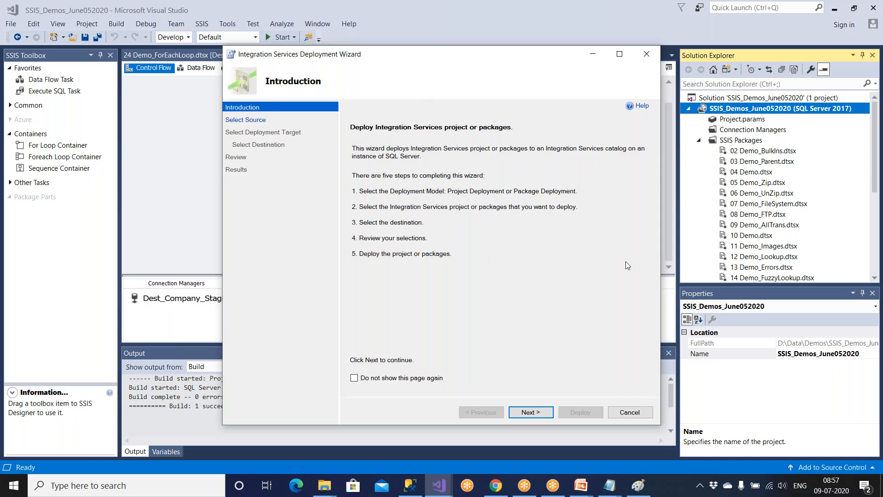
mouse_move(324, 485)
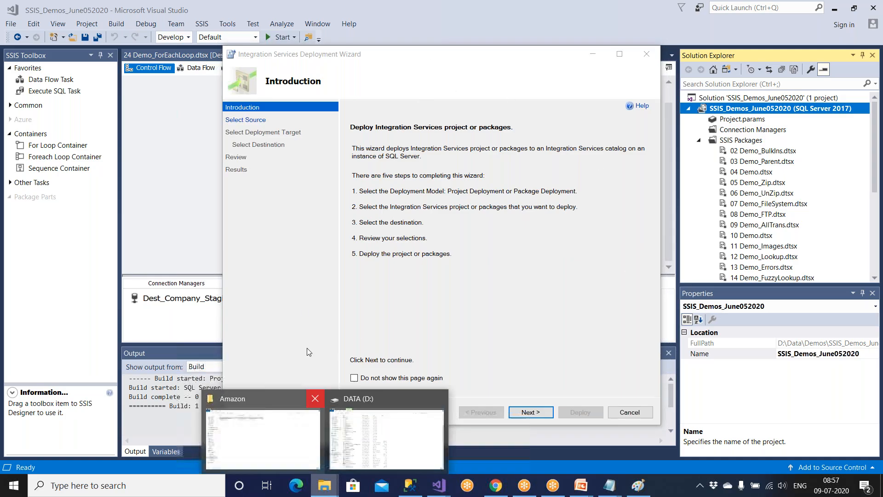
click(260, 435)
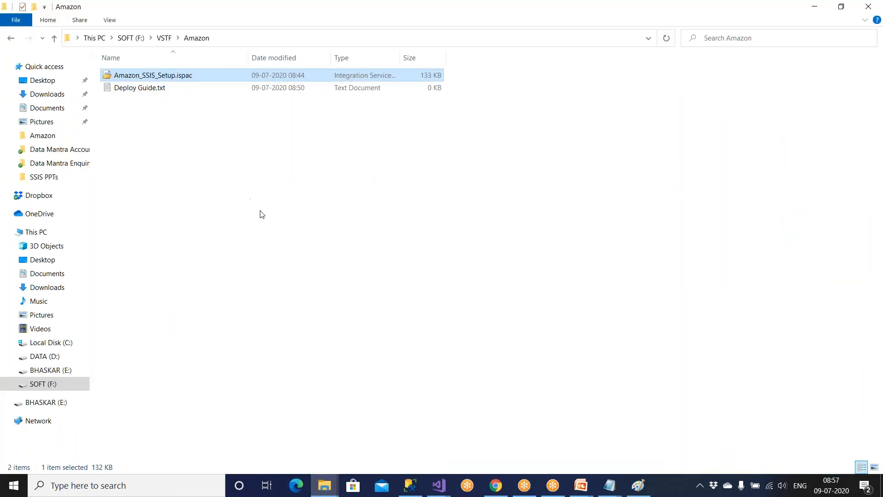
Return to the PowerPoint slideshow and advance from DEV Tasks to the DBA Tasks slide.
mouse_move(581, 485)
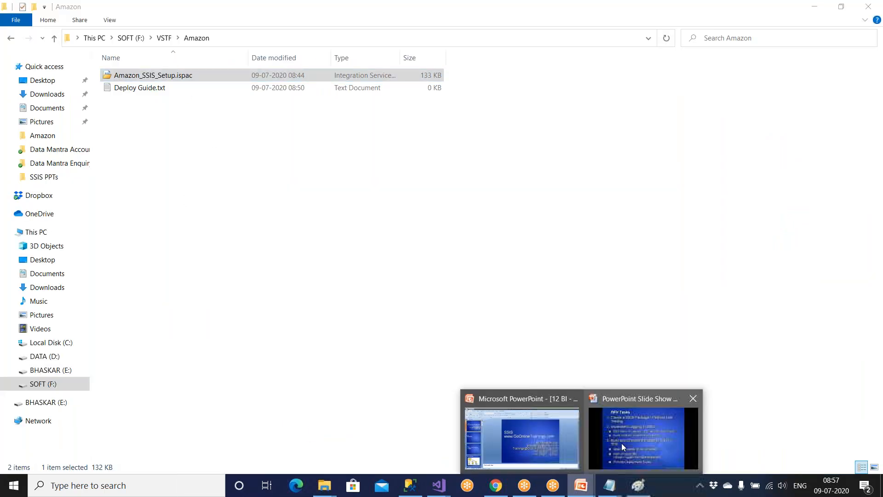
click(622, 442)
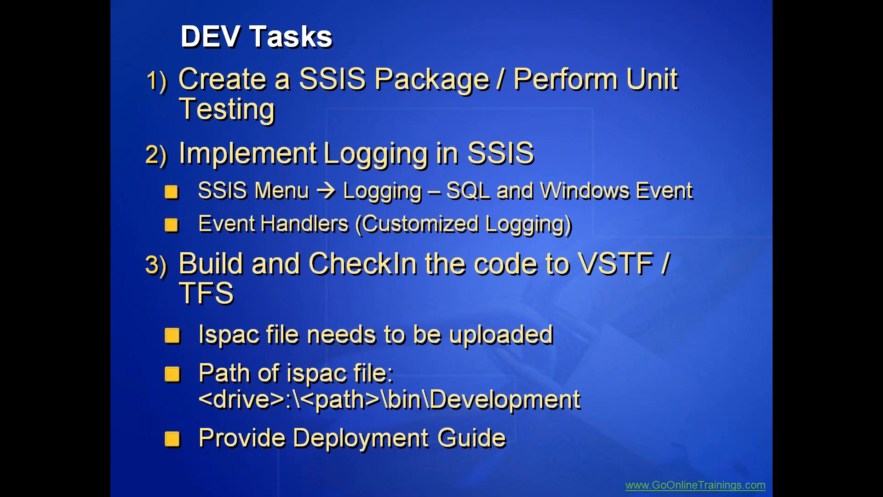
key(Right)
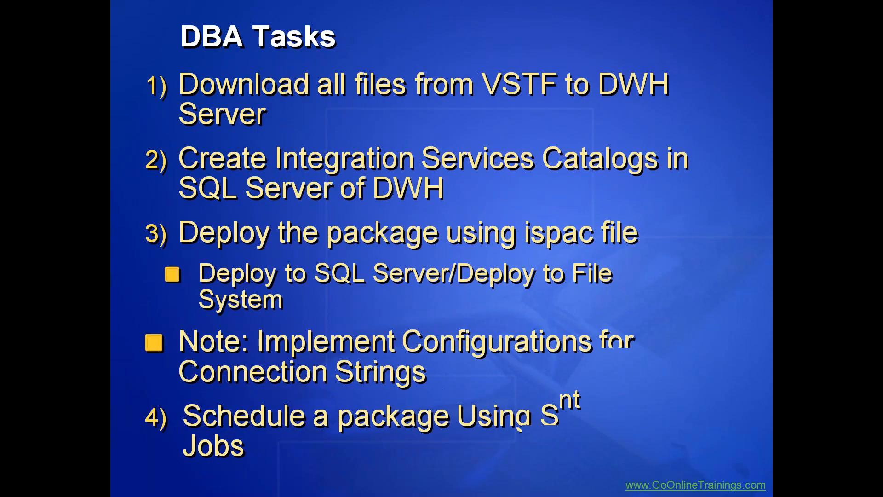
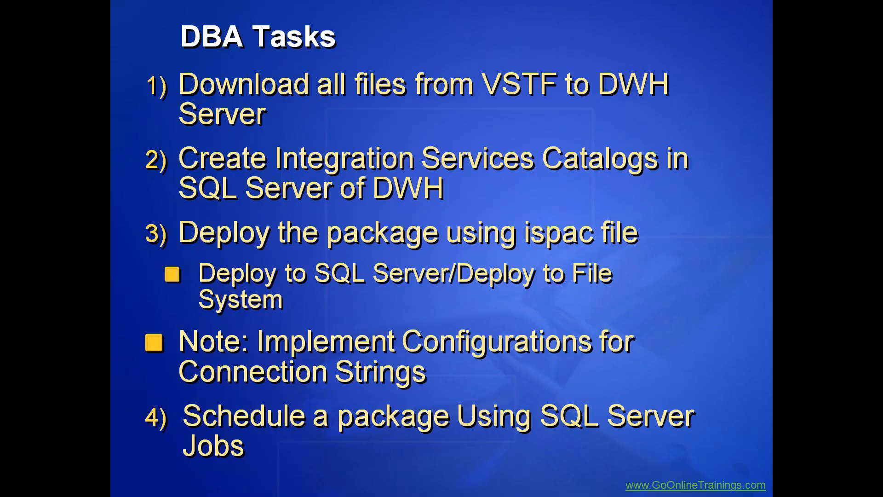
Cancel the Integration Services Deployment Wizard in Visual Studio.
key(alt+Tab)
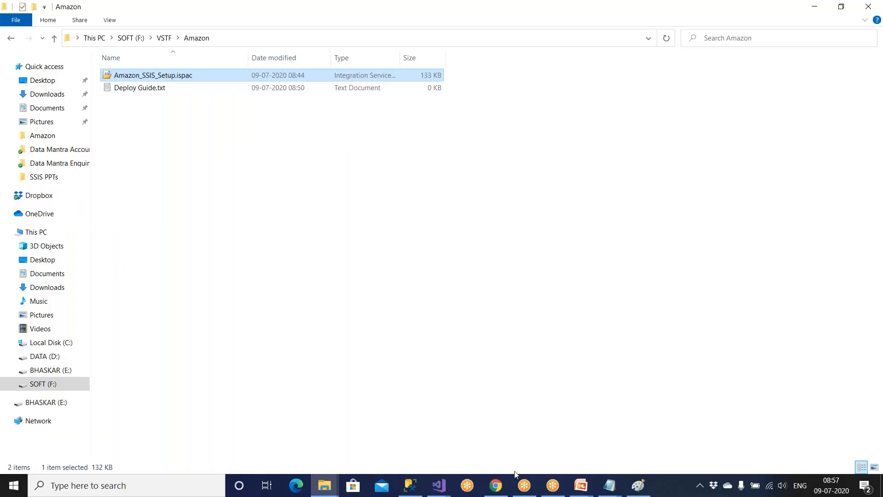
click(439, 485)
click(499, 436)
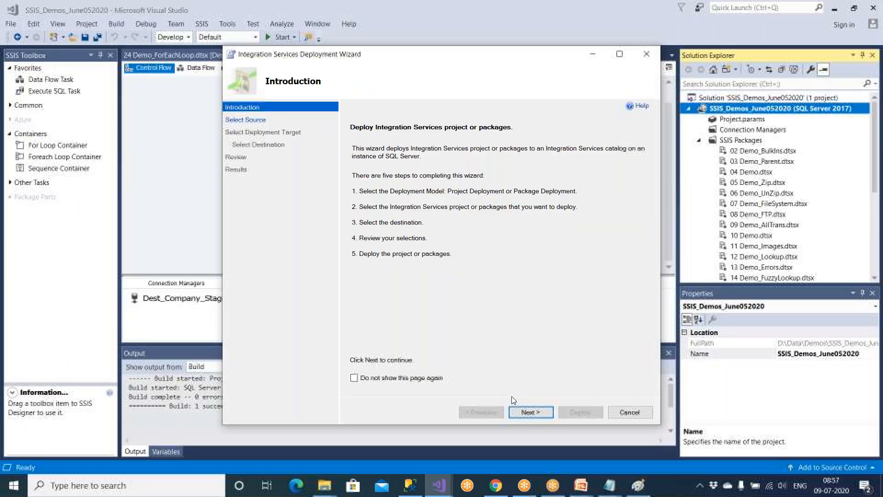
click(629, 411)
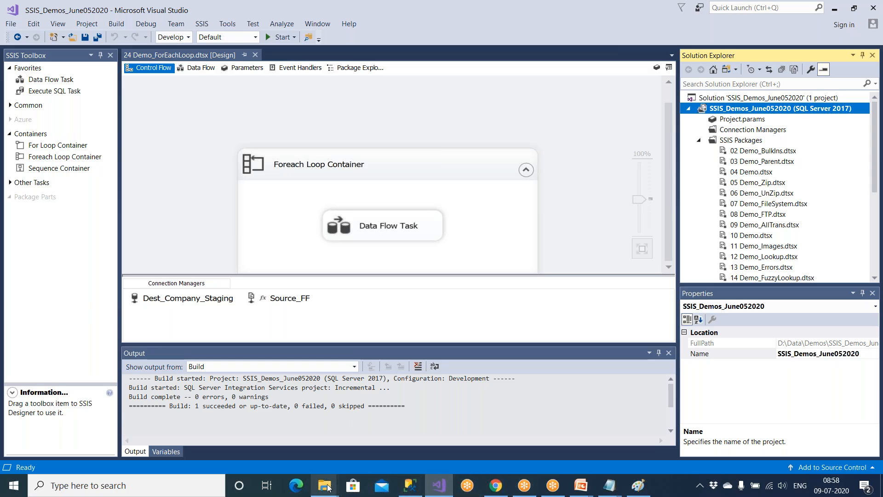
Return to the DBA Tasks slide show, then switch to SQL Server Management Studio.
click(305, 455)
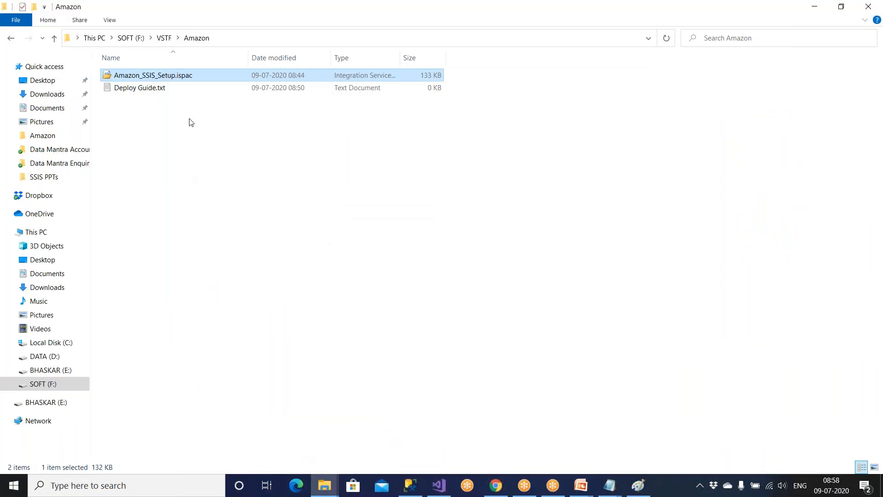
click(607, 472)
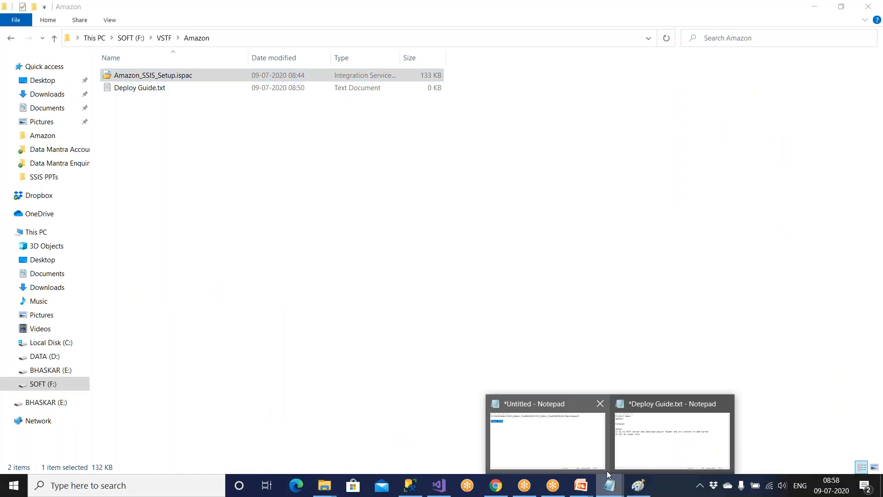
mouse_move(581, 486)
click(625, 399)
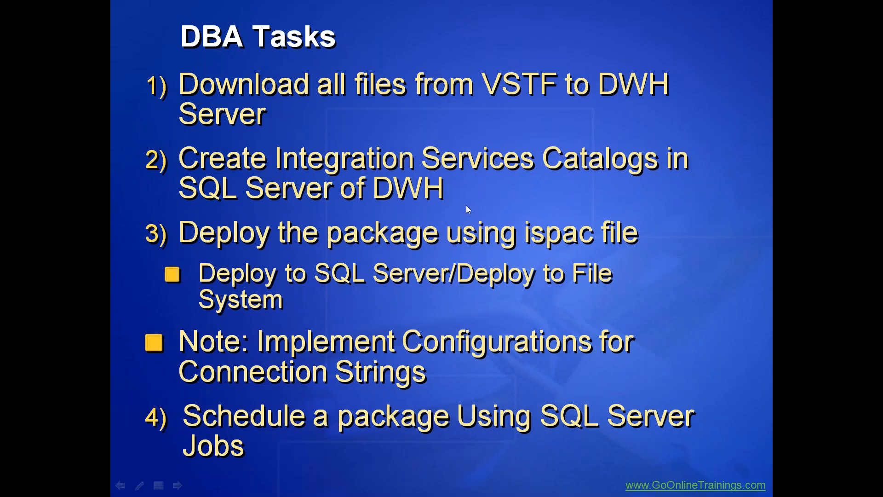
key(super)
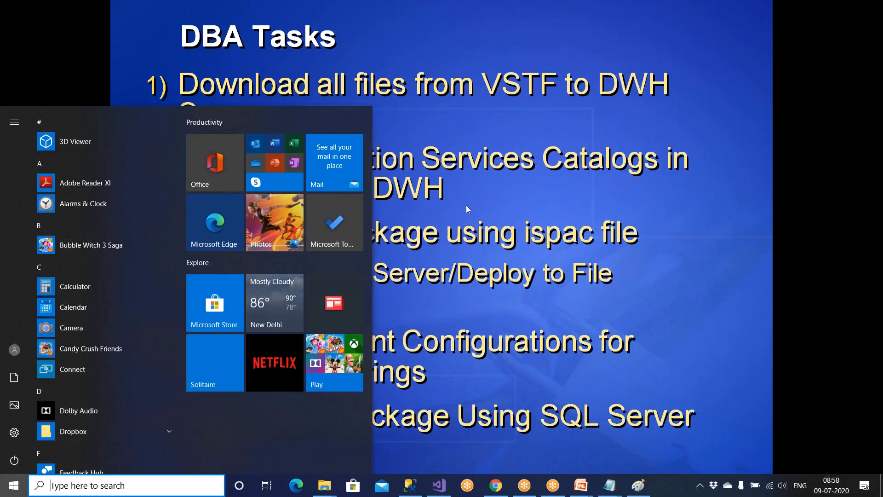
click(410, 485)
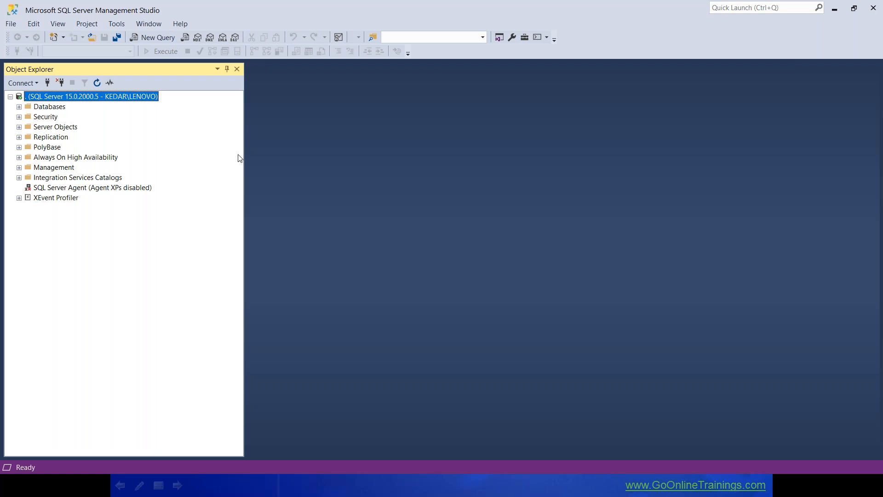
Expand Databases and Integration Services Catalogs in Object Explorer to check for existing catalogs.
double_click(60, 107)
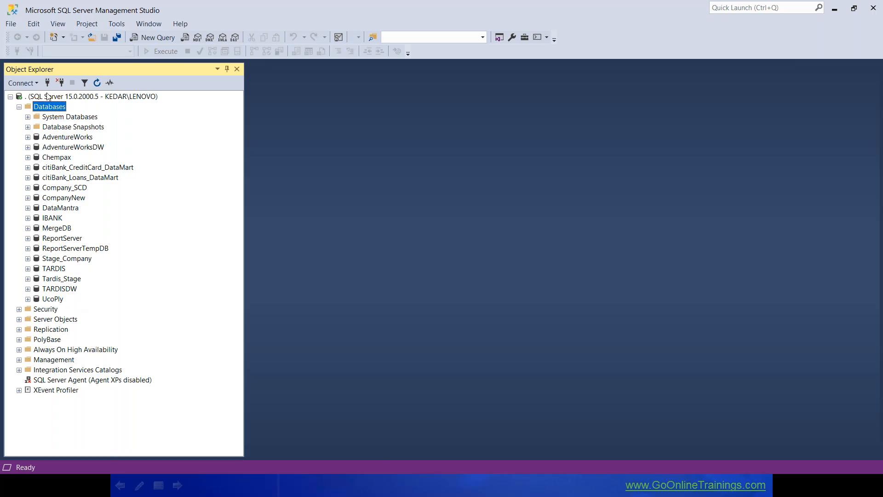
click(54, 372)
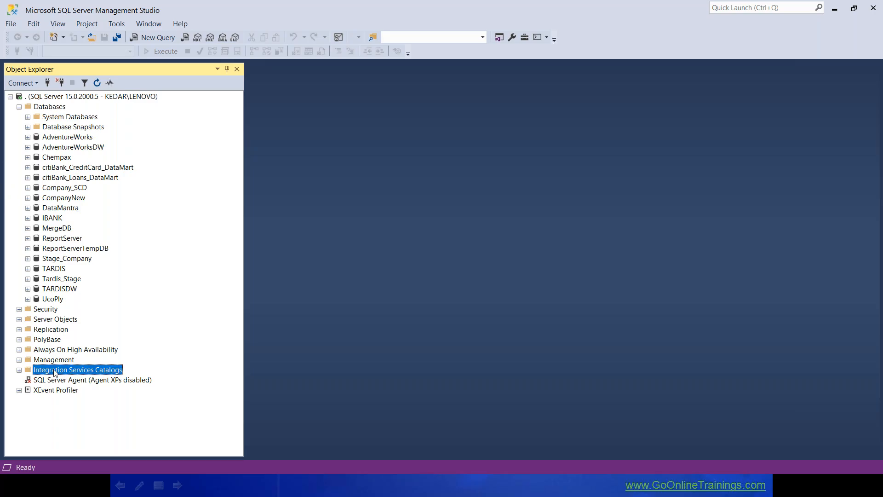
click(19, 370)
key(alt+Tab)
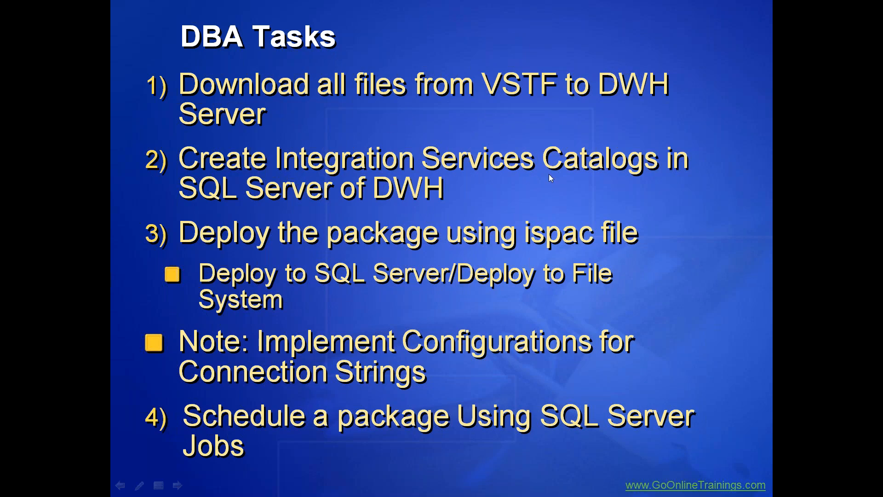
key(alt+Tab)
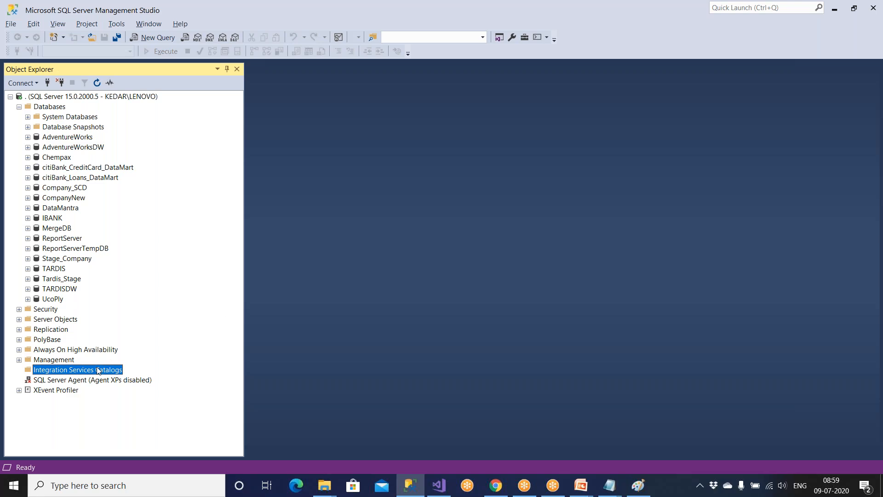
Choose Create Catalog from the Integration Services Catalogs context menu.
right_click(98, 370)
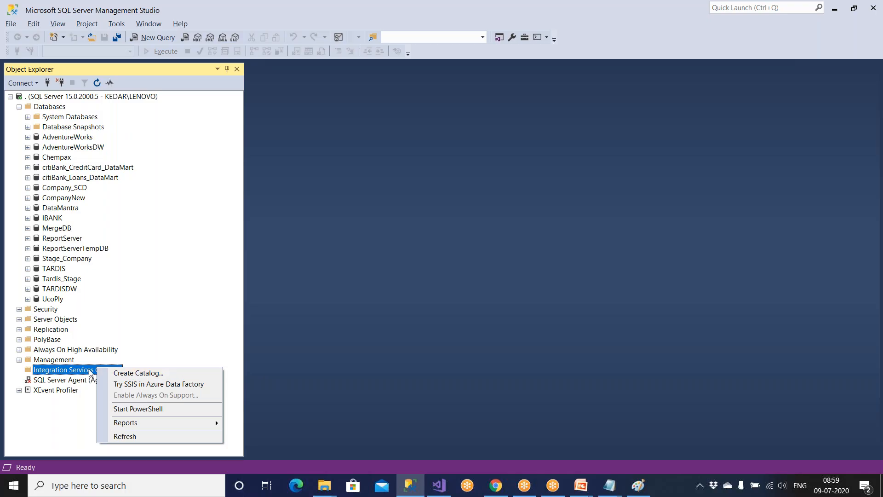
click(153, 339)
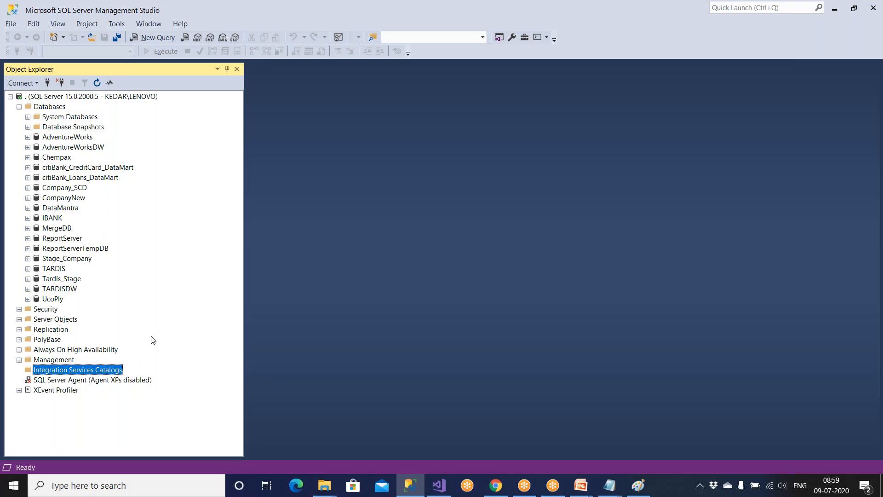
right_click(107, 369)
click(129, 377)
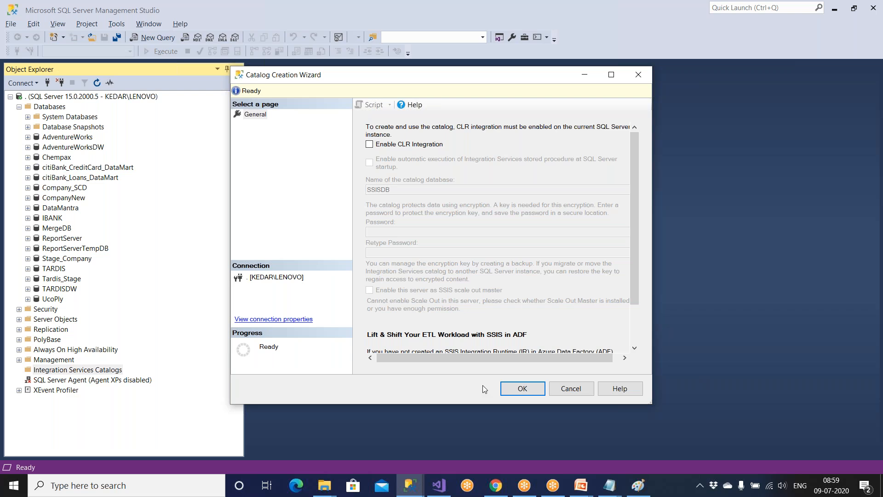
Enable CLR integration, enter and confirm the encryption password, and create the SSISDB catalog.
click(369, 144)
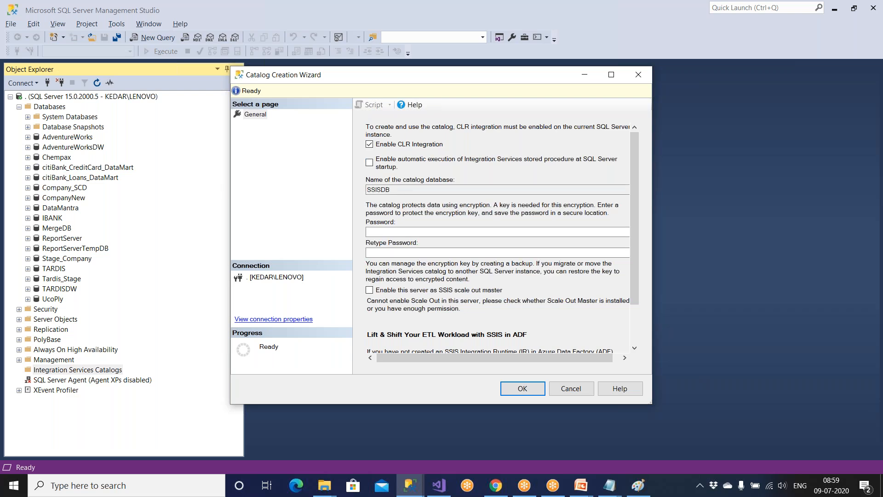
click(376, 231)
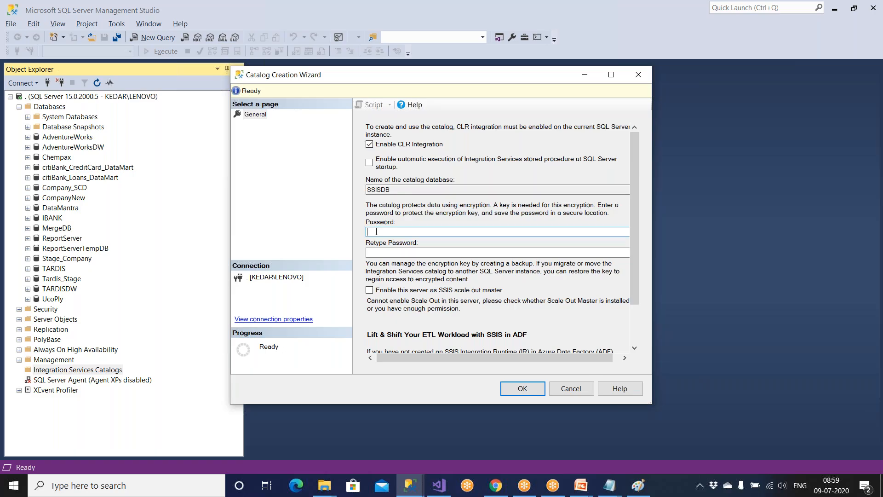
text(*******)
click(367, 252)
text(******)
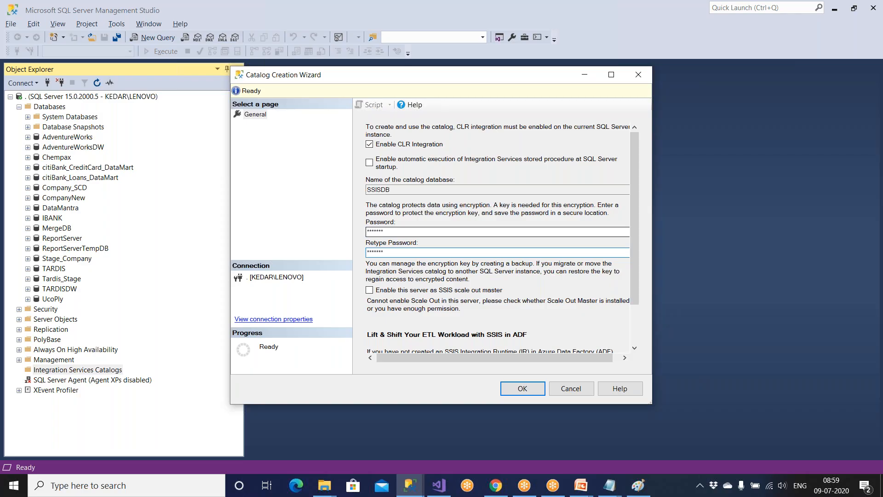
click(525, 389)
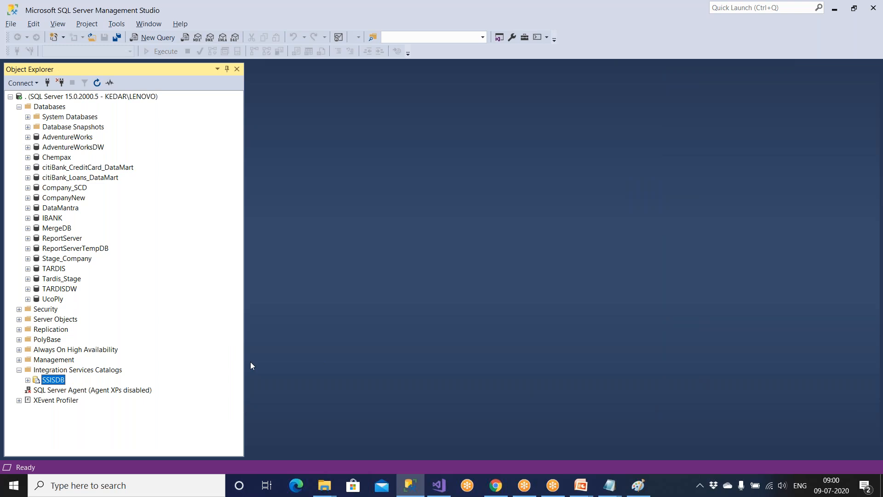
Append '---- Deploy --- SQL Server' after 'ispac file' in the untitled Notepad note.
key(super)
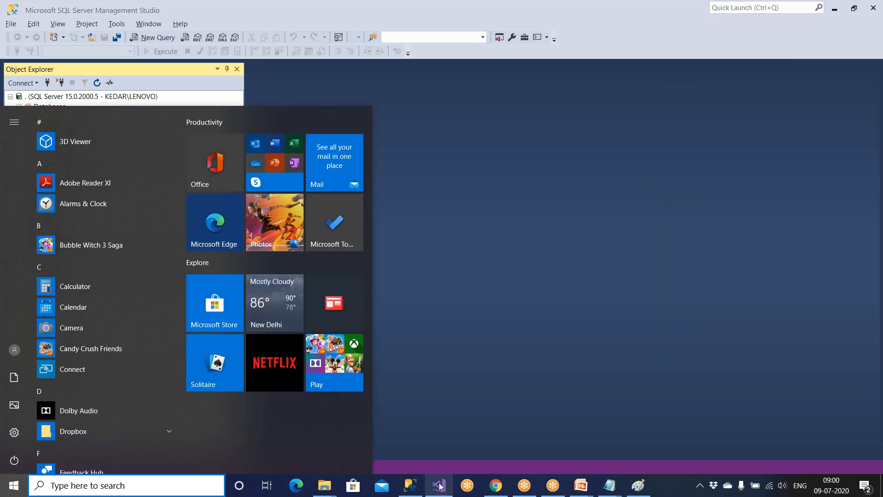
key(Escape)
mouse_move(621, 491)
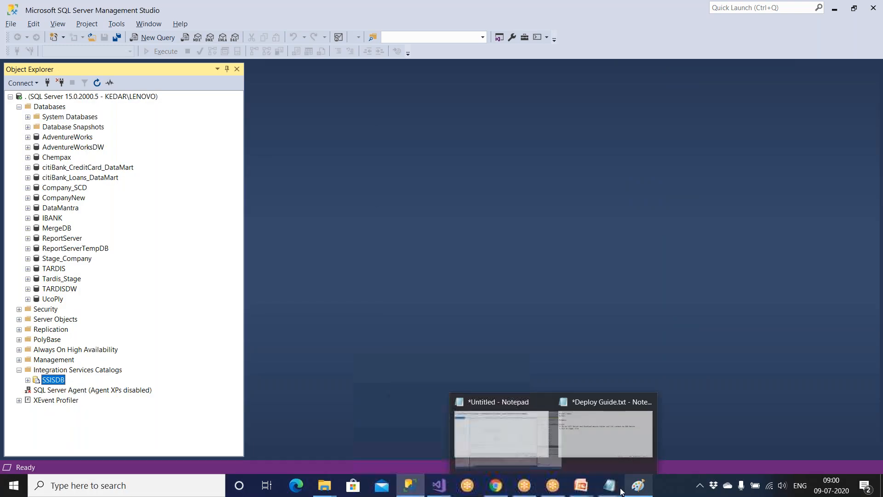
click(559, 433)
click(319, 235)
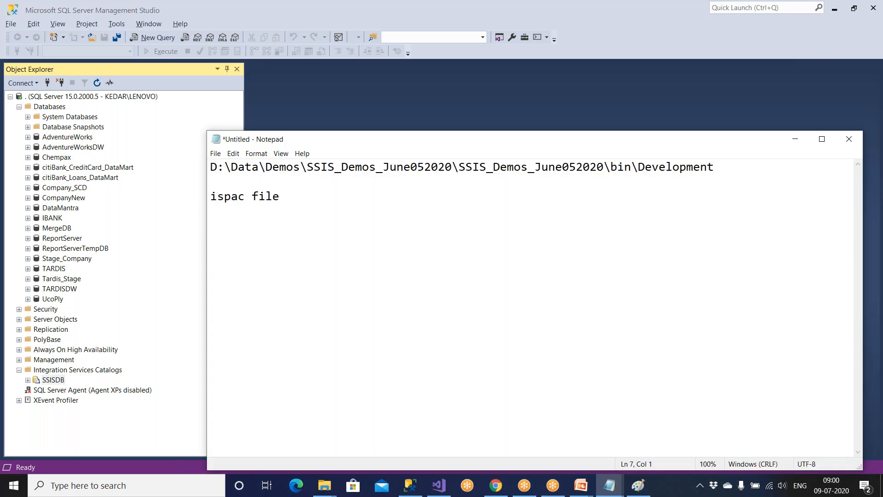
click(305, 203)
text(---- Deploy --- SQL Server)
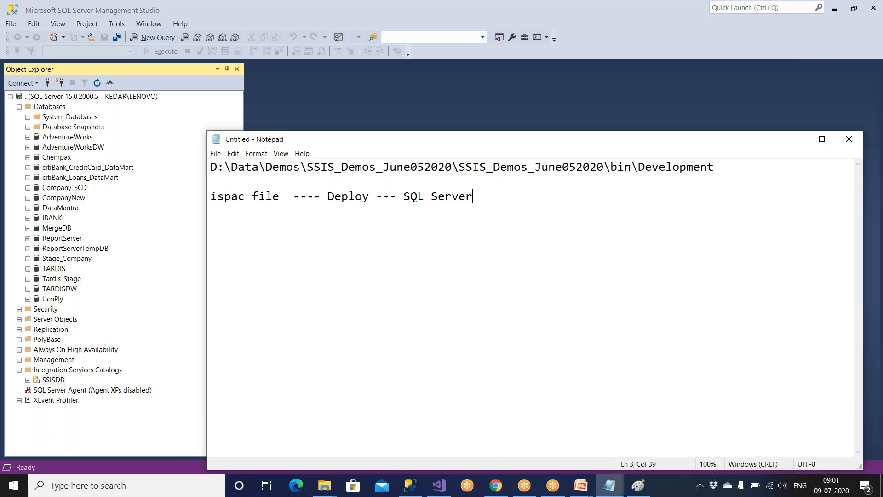
Label the ispac file as '(SSIS Pkg)' in the note.
click(279, 197)
text(()
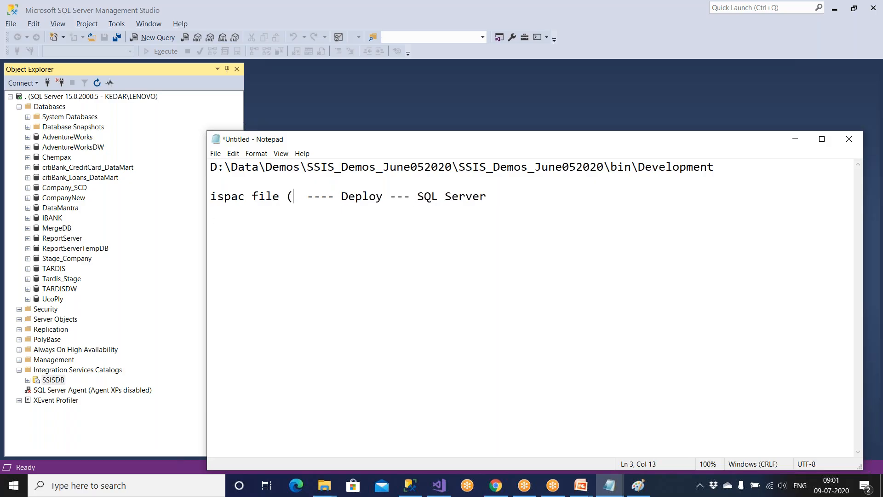
text(SSIS)
text( Pk)
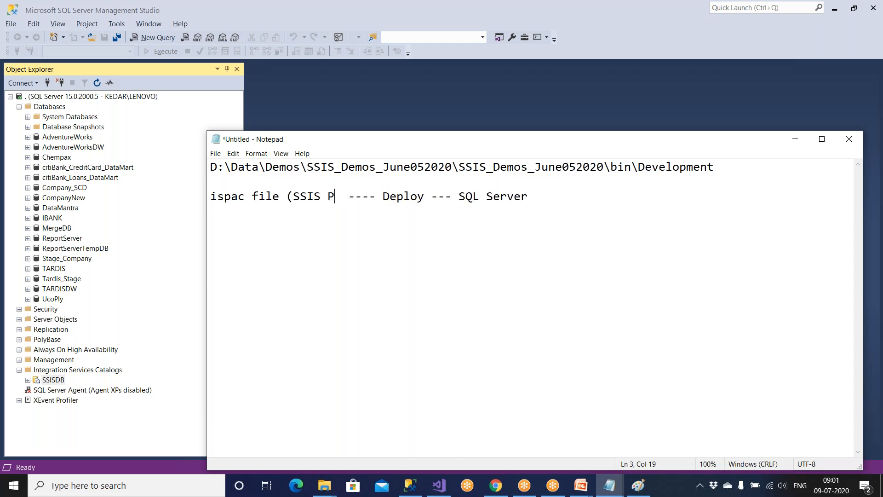
text(g))
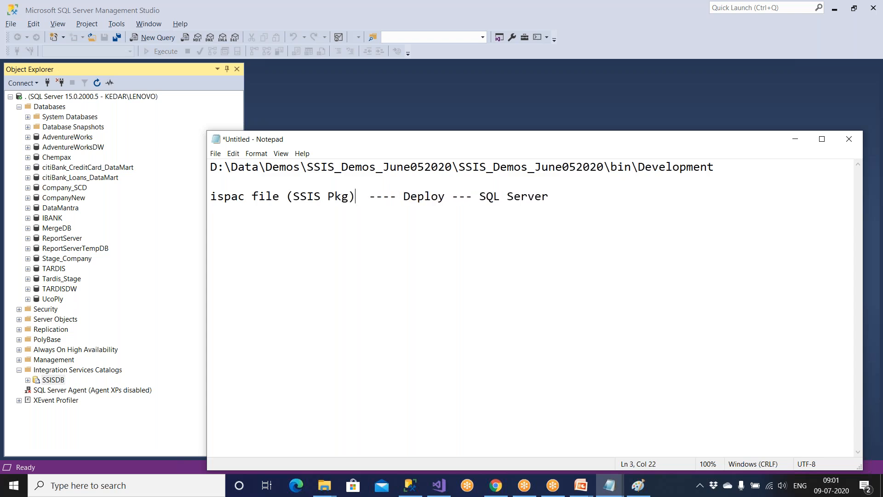
drag(403, 196, 558, 196)
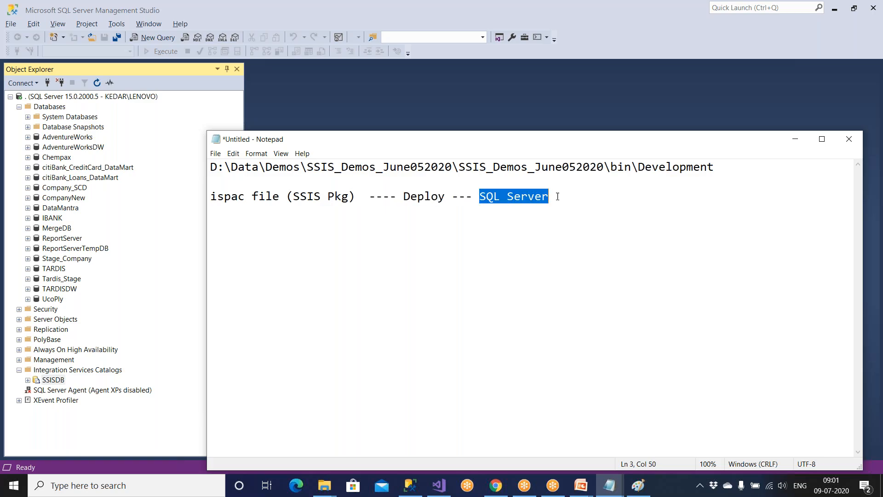
Add 'Integration Services Catalogs' and 'SSISDB' lines beneath SQL Server.
click(566, 199)
key(Return)
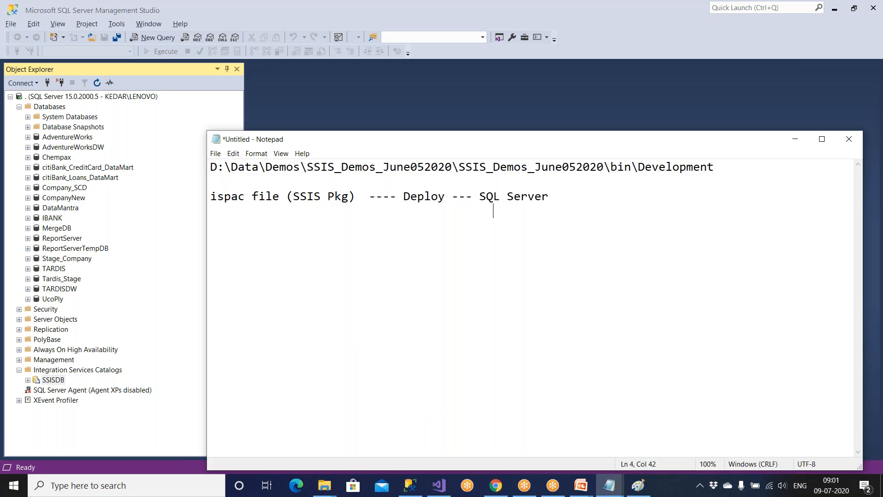
text(SSISDB)
click(575, 199)
key(Return)
text(Integra)
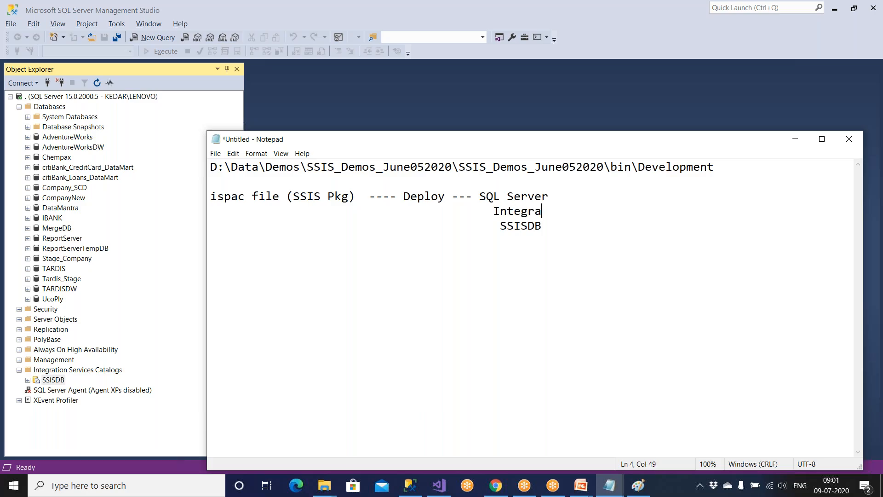
text(tion Services Catalogs)
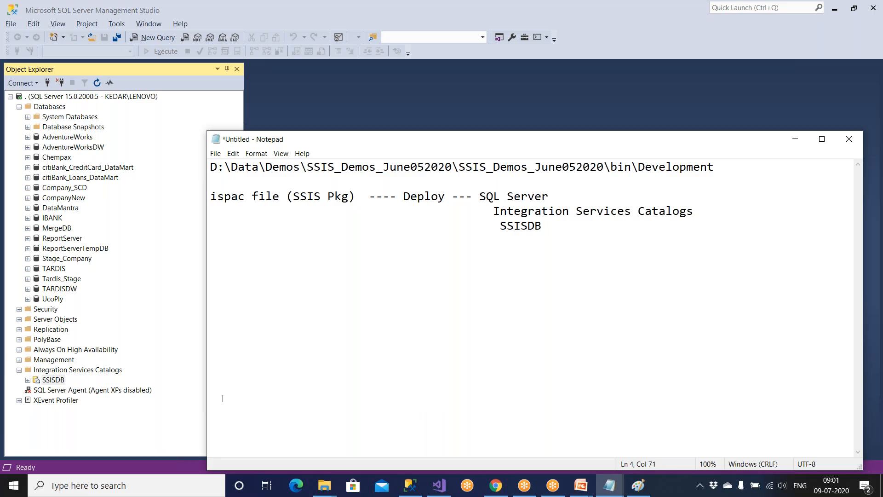
click(438, 485)
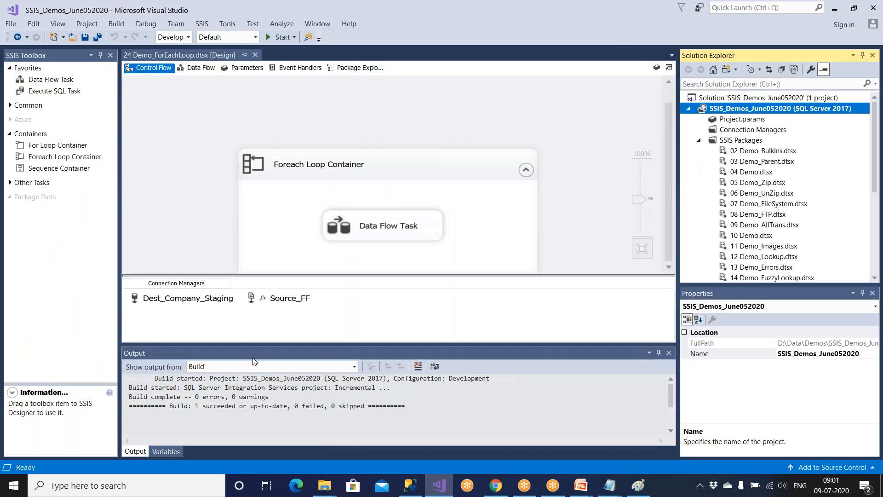
Inspect the new SSISDB catalog under Integration Services Catalogs in Object Explorer.
click(409, 485)
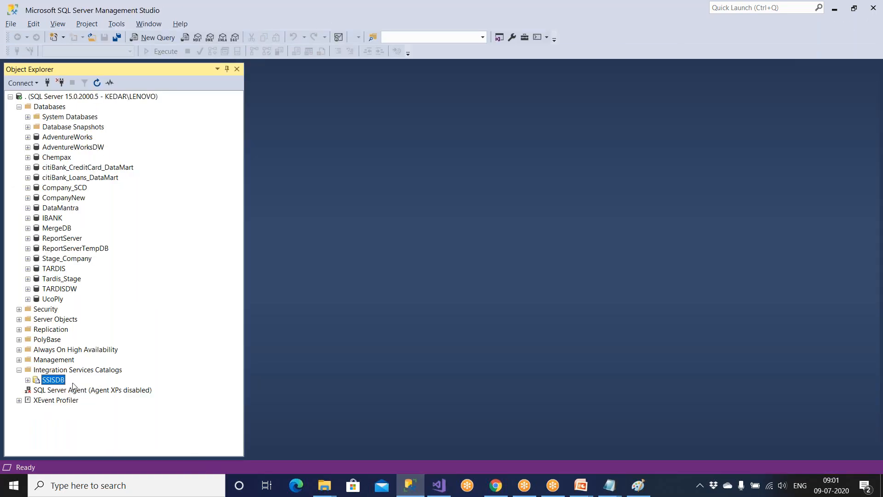
click(85, 369)
click(49, 381)
click(438, 485)
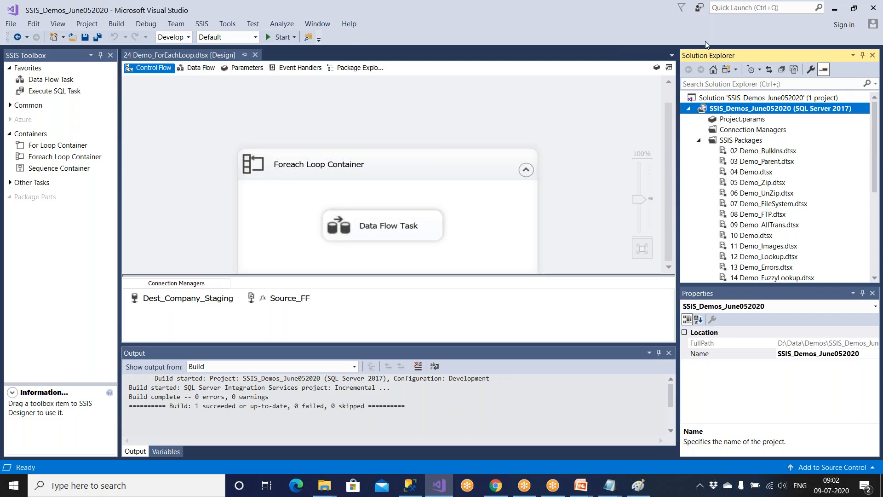
mouse_move(643, 492)
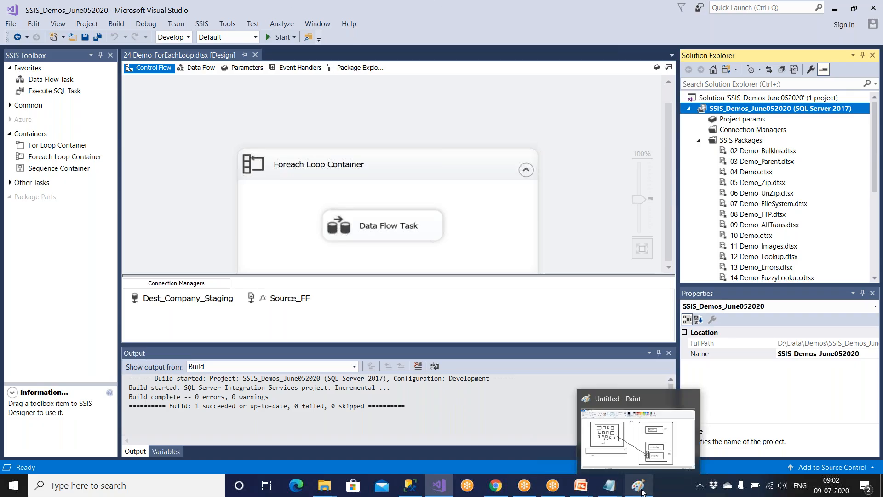
click(409, 483)
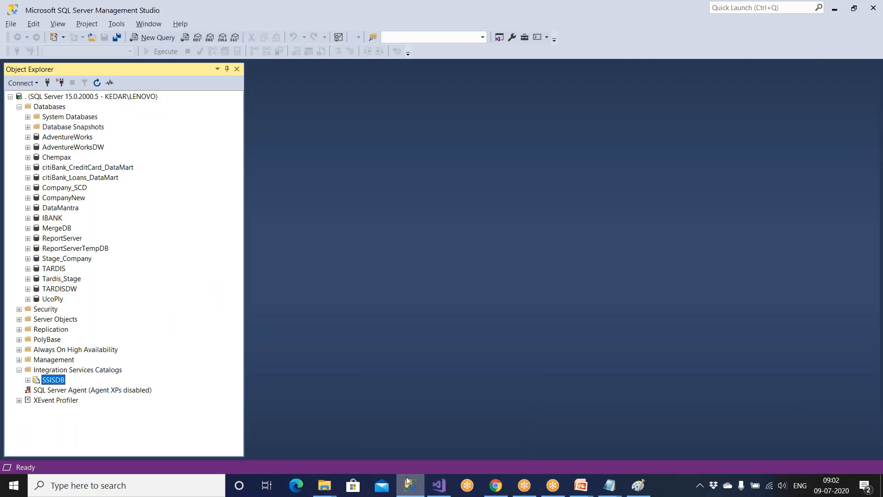
click(28, 380)
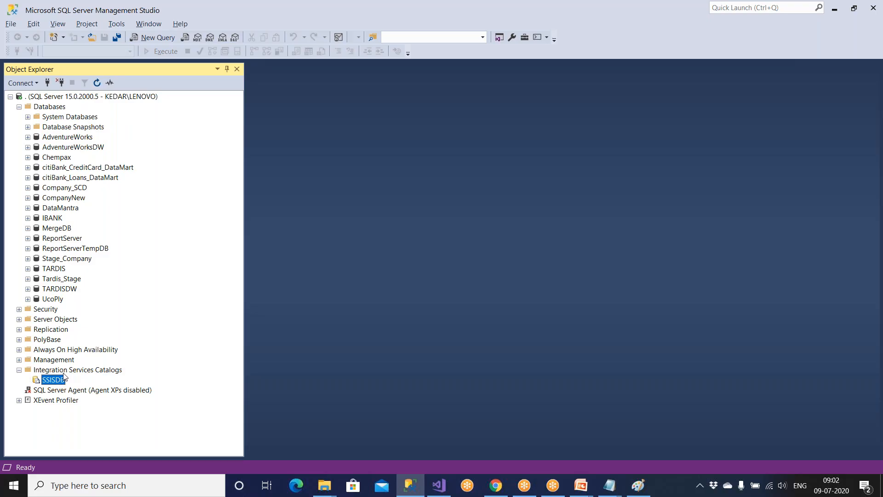
In Deploy Guide.txt, replace step 2 with 'Go to DWH Server and Open SQL Server' and number step 3.
click(610, 485)
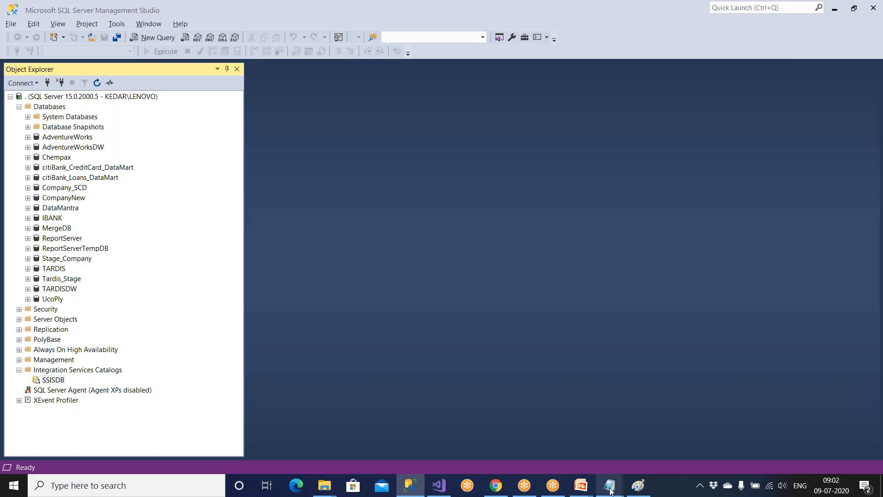
click(625, 433)
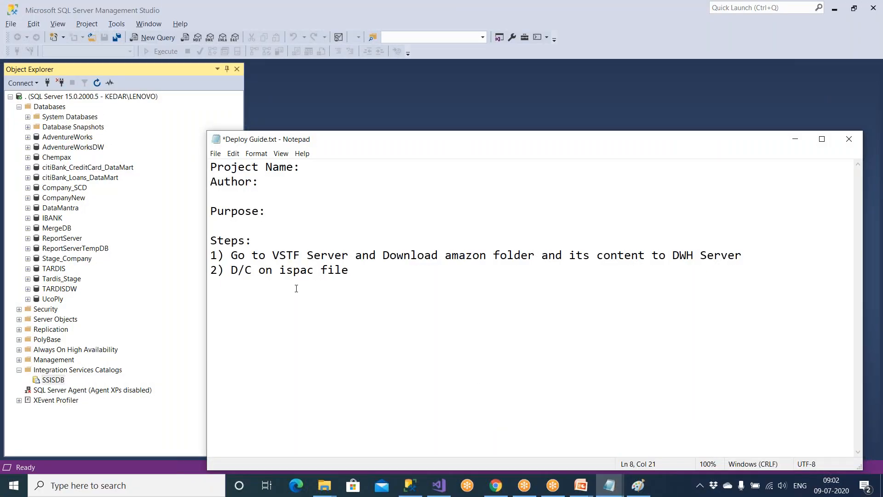
drag(232, 270, 360, 272)
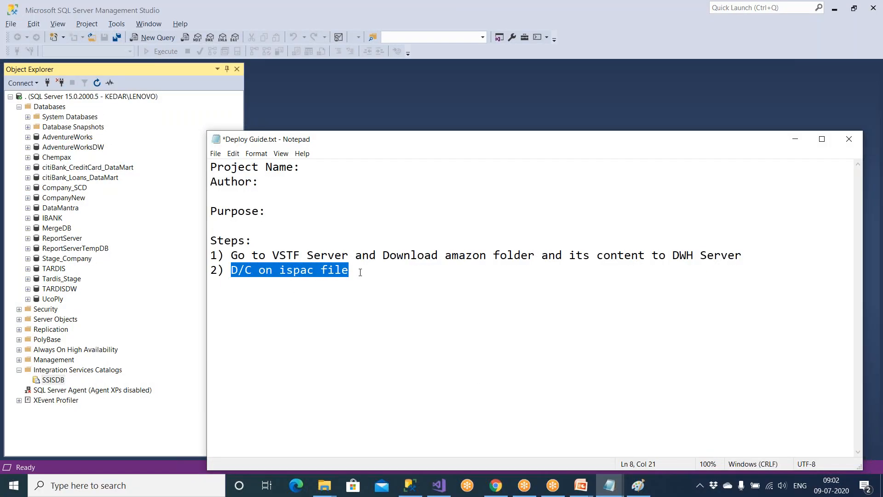
key(Delete)
drag(321, 257, 735, 257)
click(739, 257)
click(263, 275)
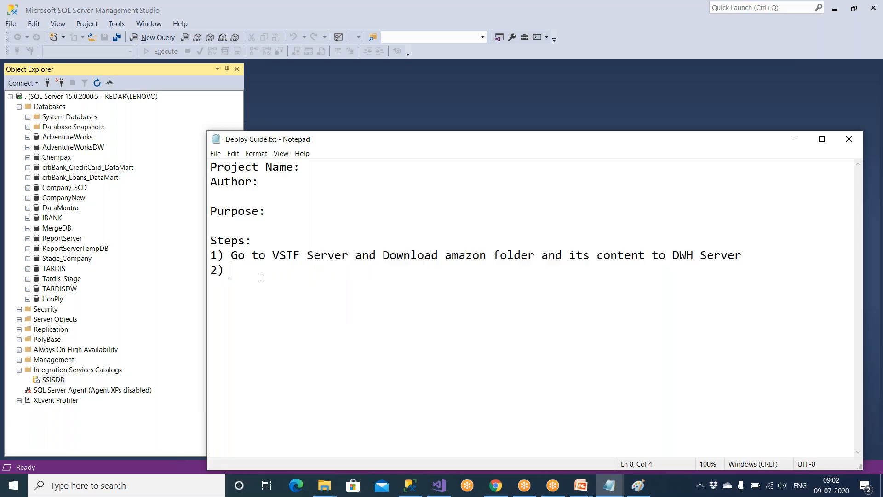
text(Go to DWH Server and Open)
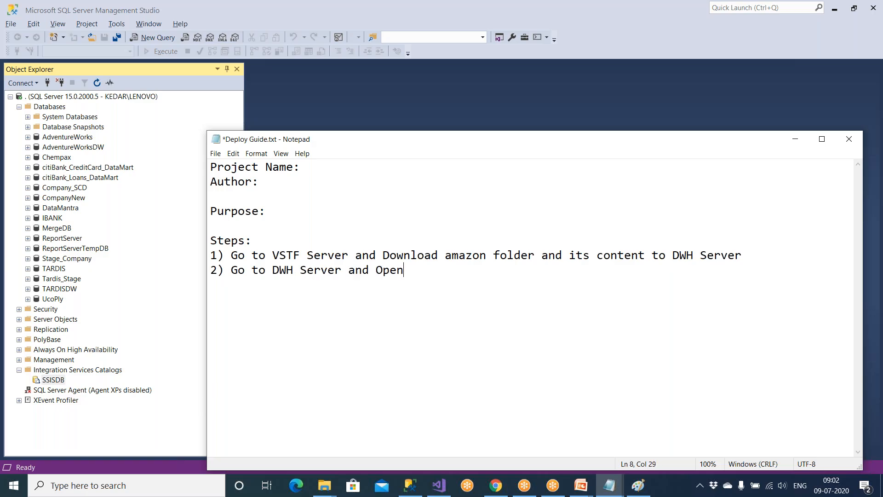
text( SQL Server)
key(Return)
text(3))
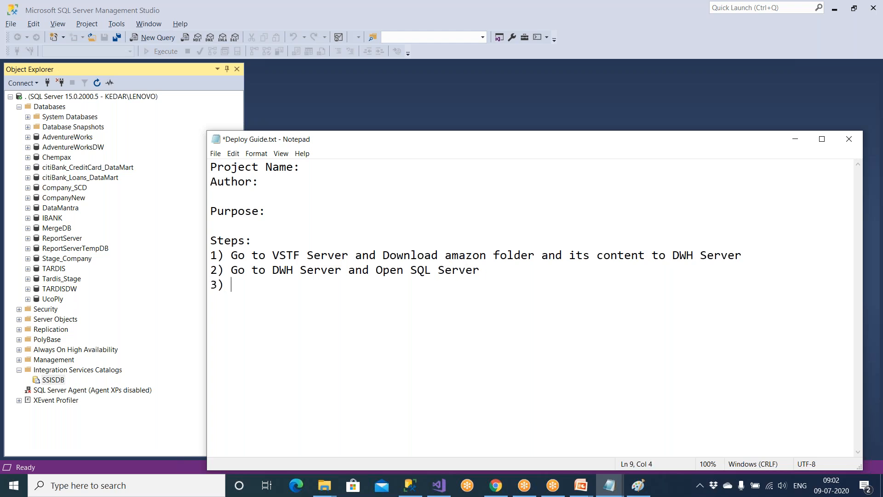
Write step 3 as 'R/C on Int Ser catalogs -->' after checking the catalogs context menu.
click(57, 371)
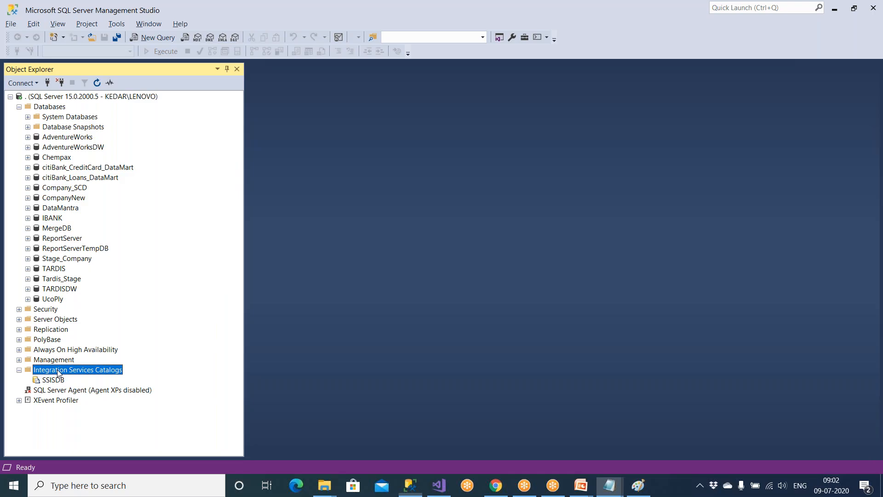
right_click(58, 373)
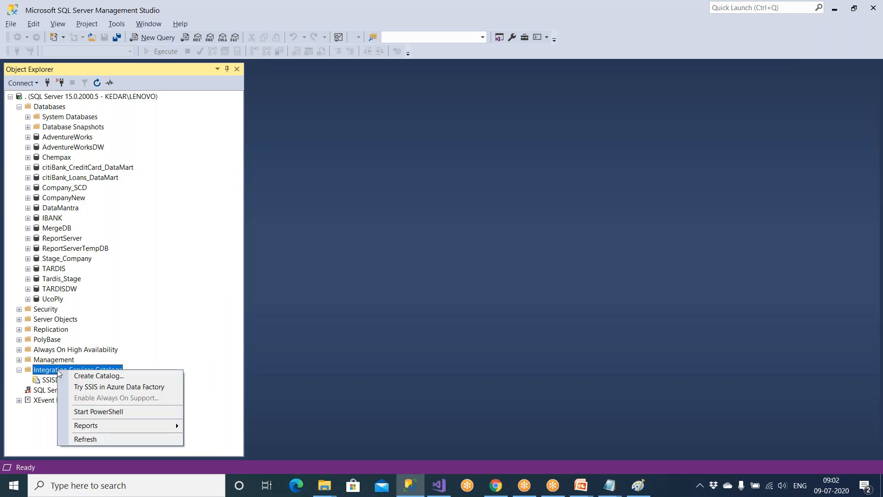
click(609, 486)
click(620, 448)
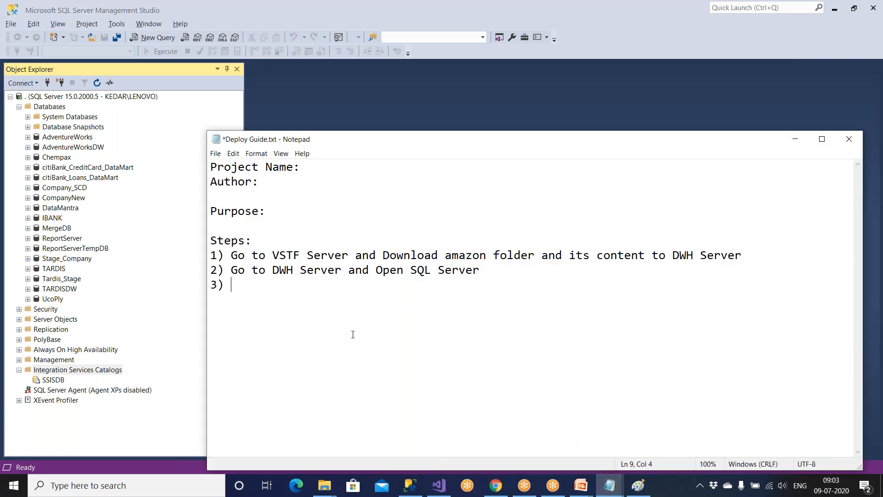
text(R/C opn)
key(BackSpace)
key(BackSpace)
text(n Ite)
key(BackSpace)
key(BackSpace)
text(ngte)
key(BackSpace)
key(BackSpace)
key(BackSpace)
text(t Ser)
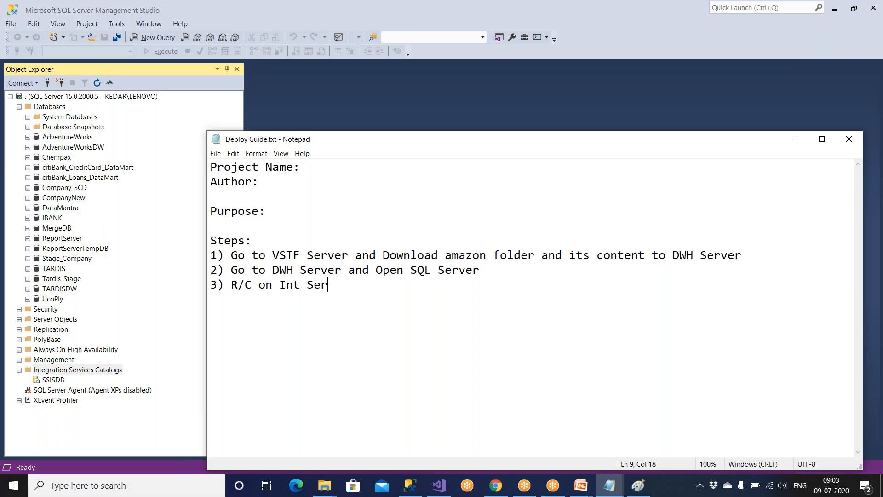
text( catalogs)
key(BackSpace)
text(gs -->)
Preview the Create Catalog option on Integration Services Catalogs, then close the wizard.
right_click(101, 371)
click(121, 378)
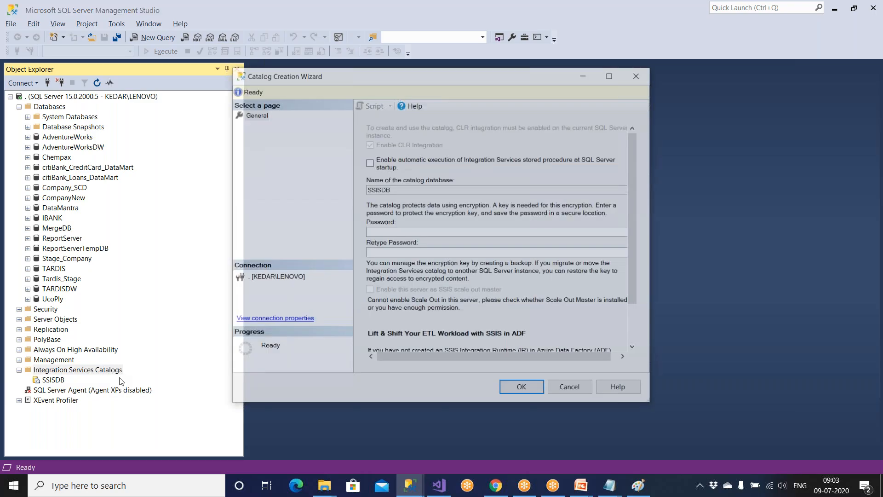
key(Escape)
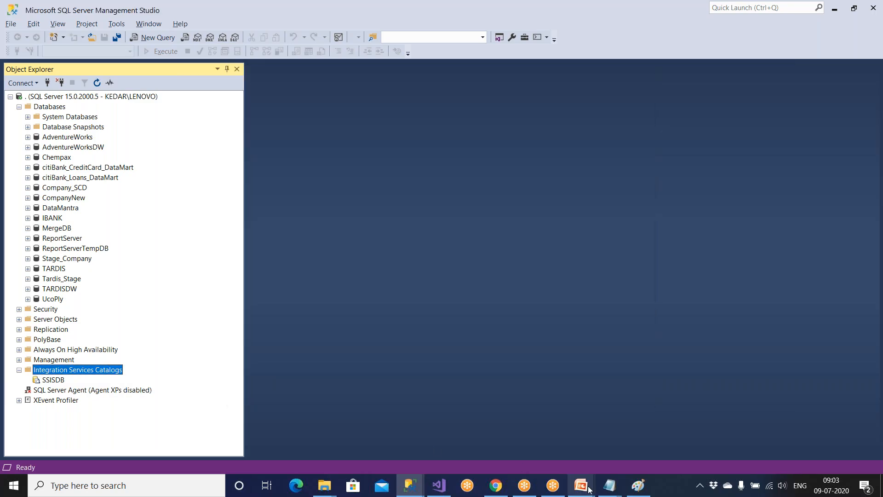
mouse_move(609, 486)
click(623, 433)
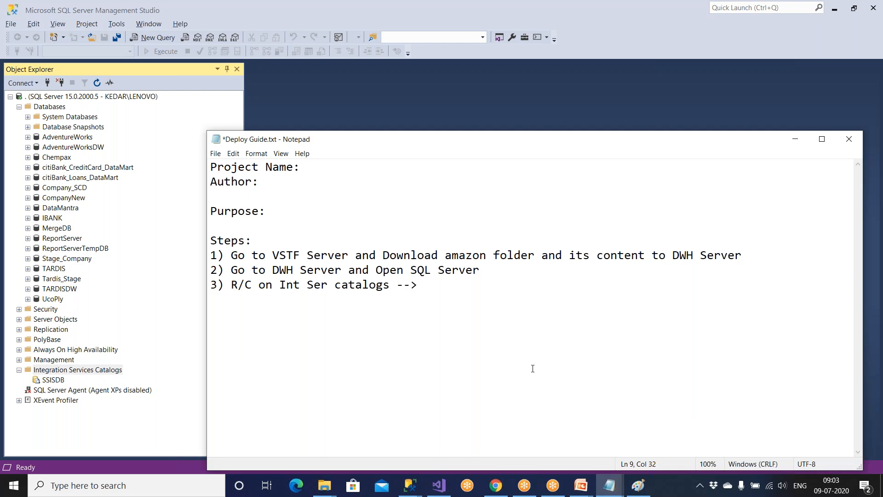
Finish step 3 with 'Choose create a catalog' and number step 4.
text(Choose create a catalo)
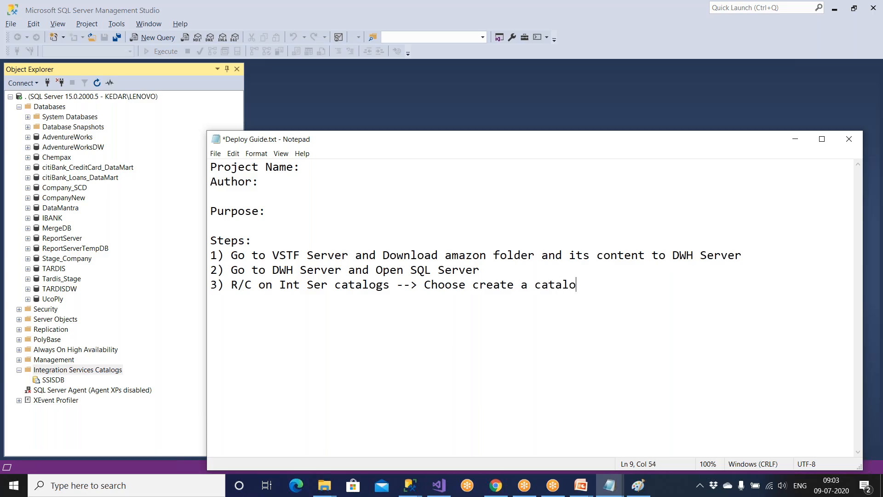
text(g)
key(Return)
text(40)
key(BackSpace)
text())
Reopen the Catalog Creation Wizard, then write step 4 'Then SSISDB will be created'.
right_click(101, 371)
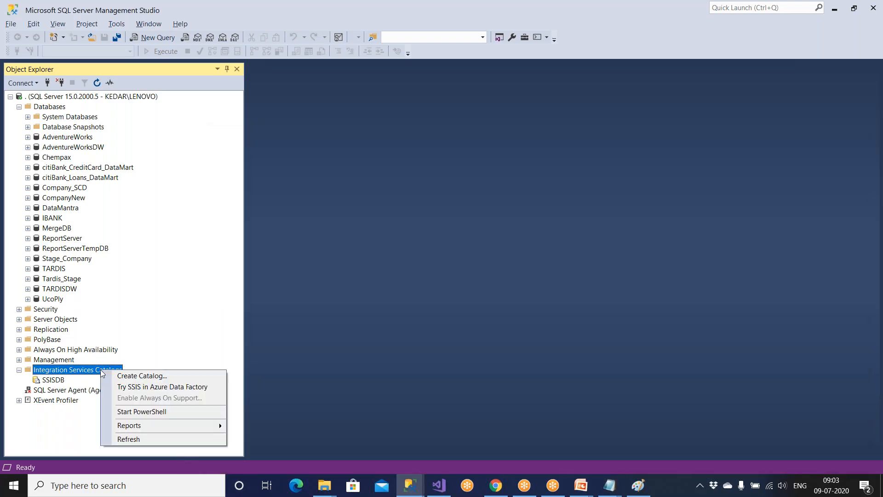
click(114, 376)
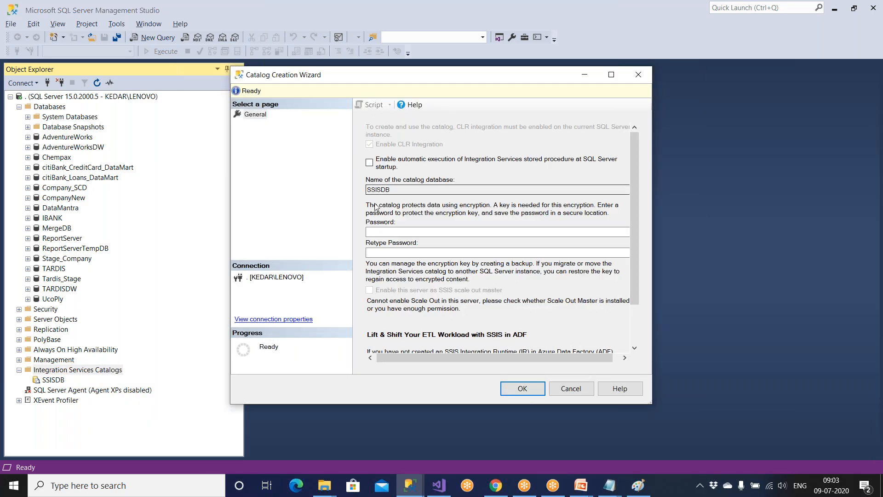
click(373, 232)
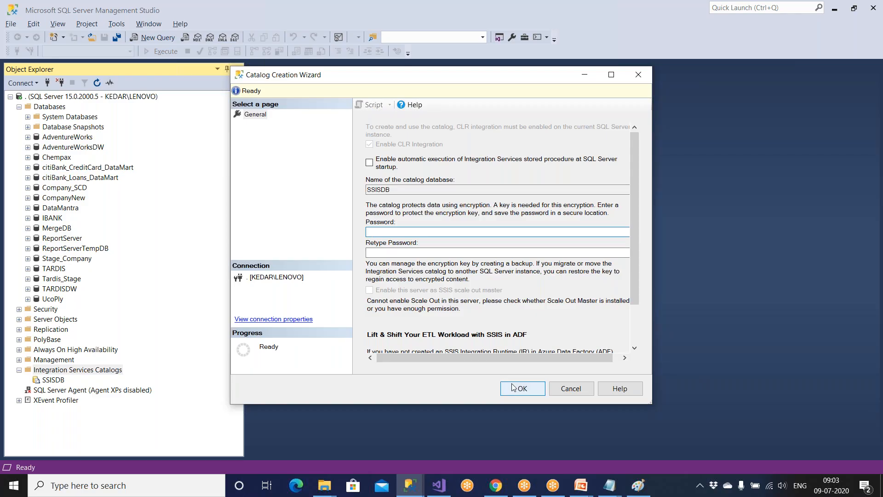
click(610, 485)
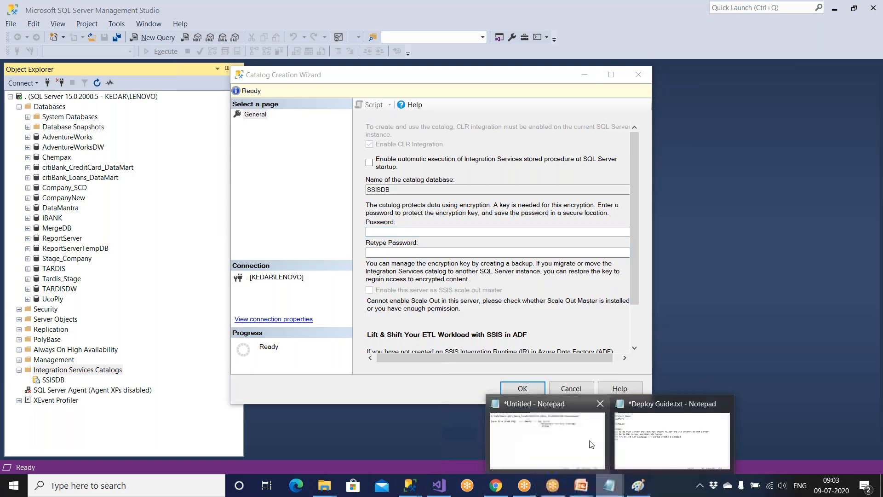
click(582, 451)
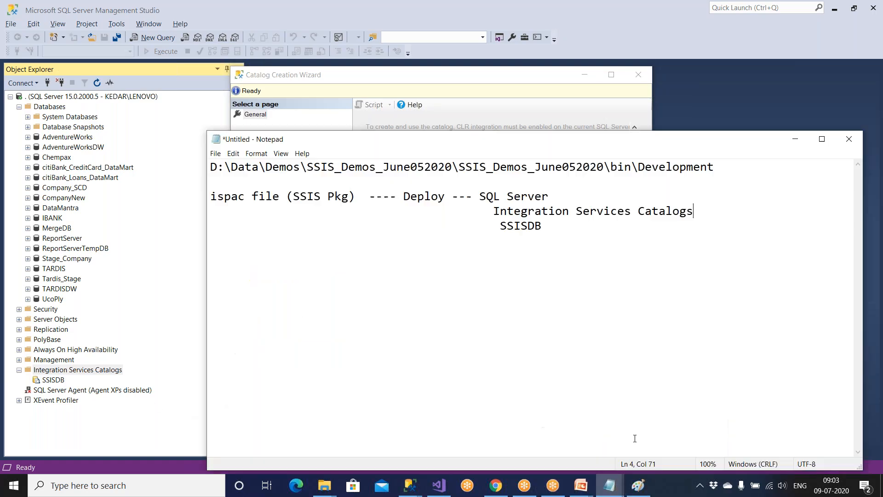
mouse_move(609, 485)
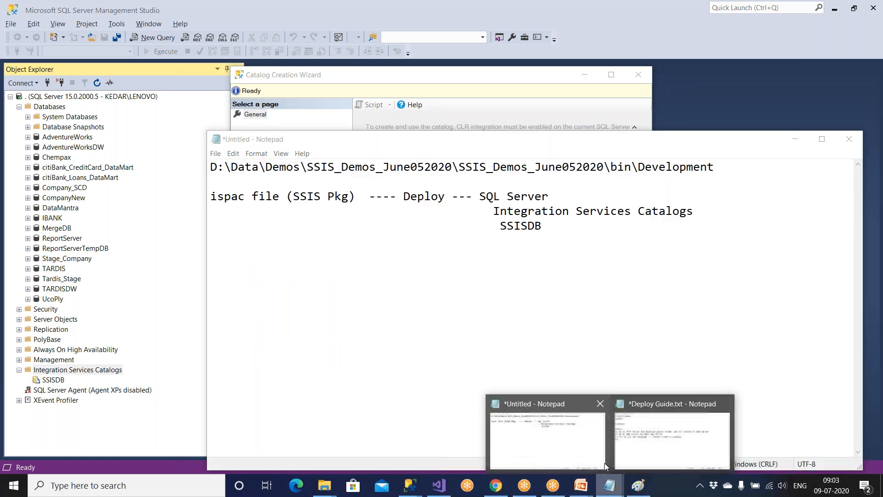
click(667, 435)
text(Then )
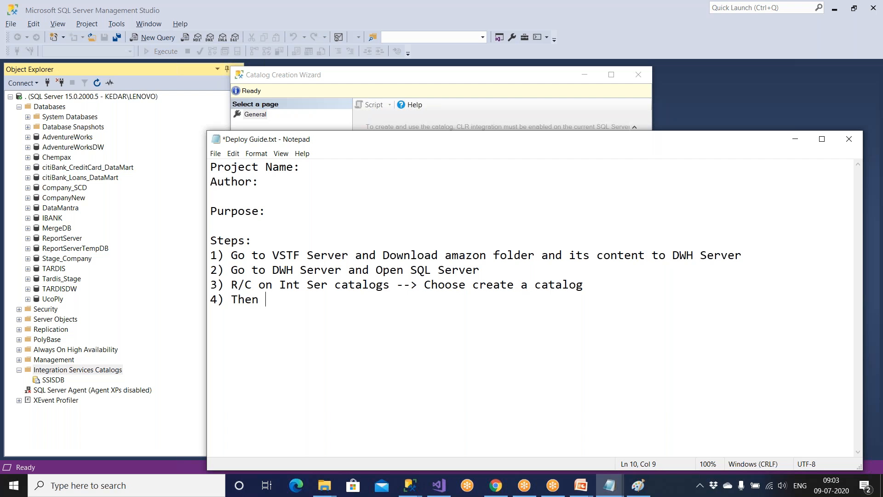
text(SSIS)
key(BackSpace)
text(ISDB will be create)
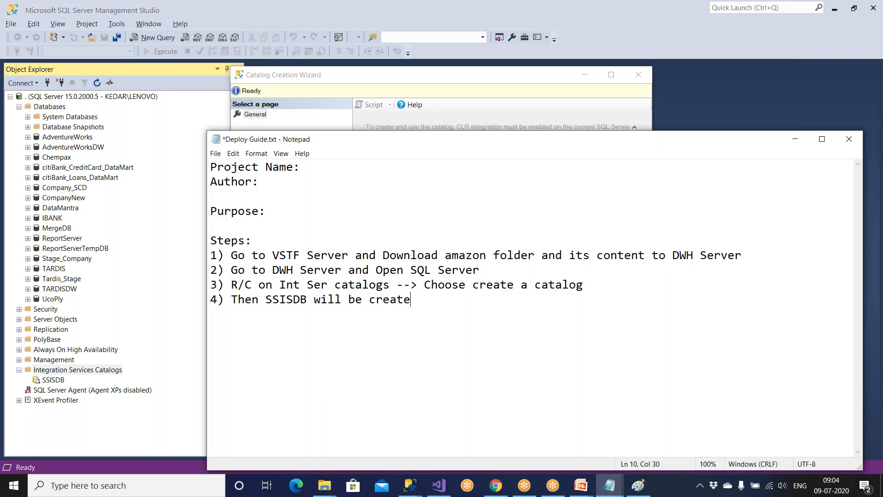
text(d)
Create the Amazon folder under SSISDB through the Create Folder dialog.
click(61, 382)
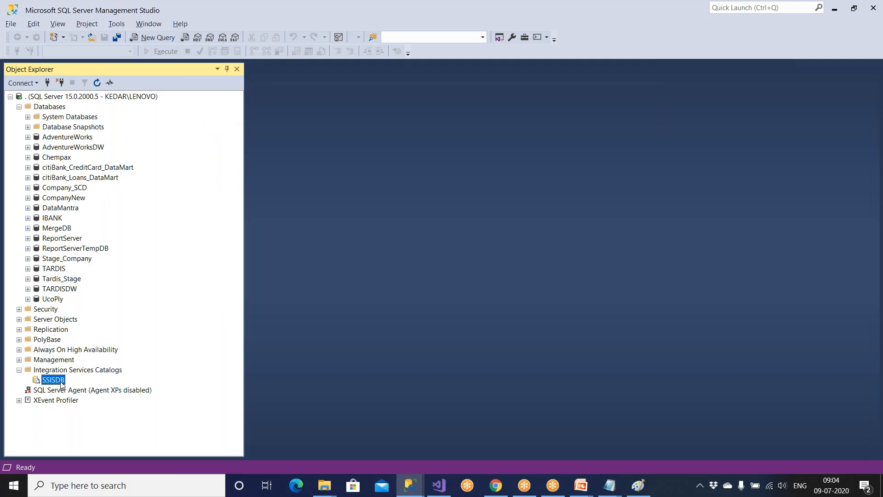
right_click(61, 384)
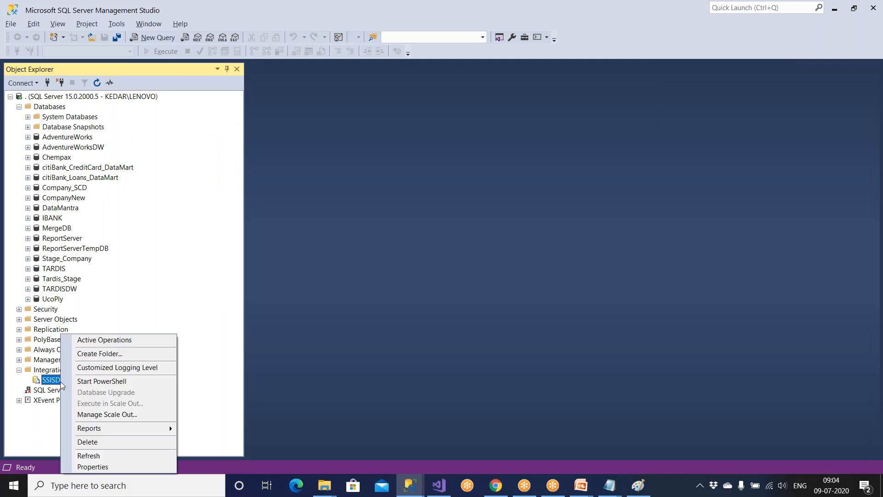
click(91, 356)
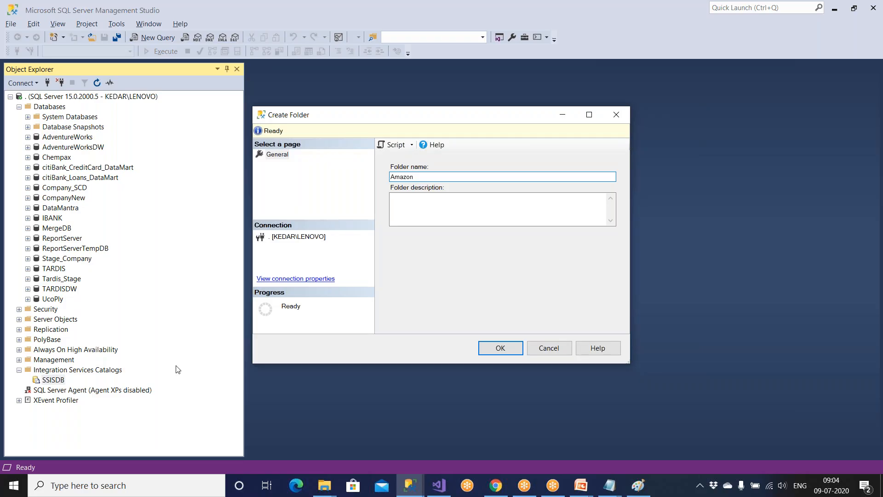
click(490, 348)
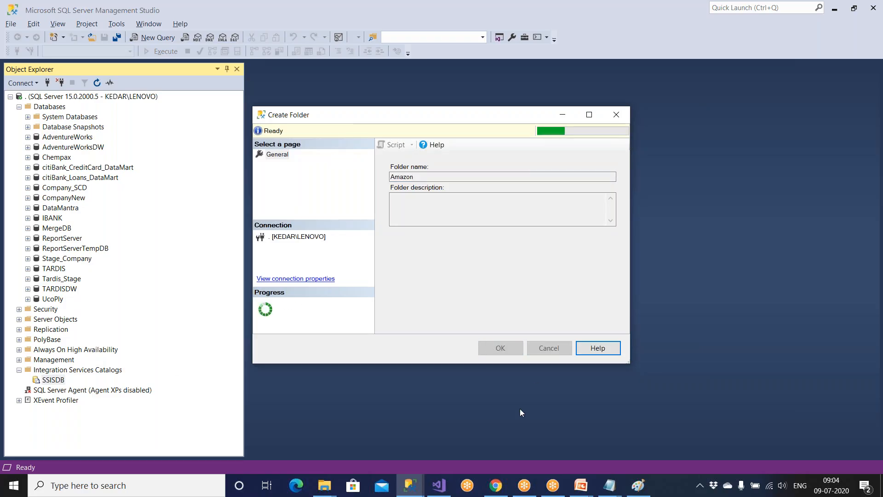
mouse_move(609, 485)
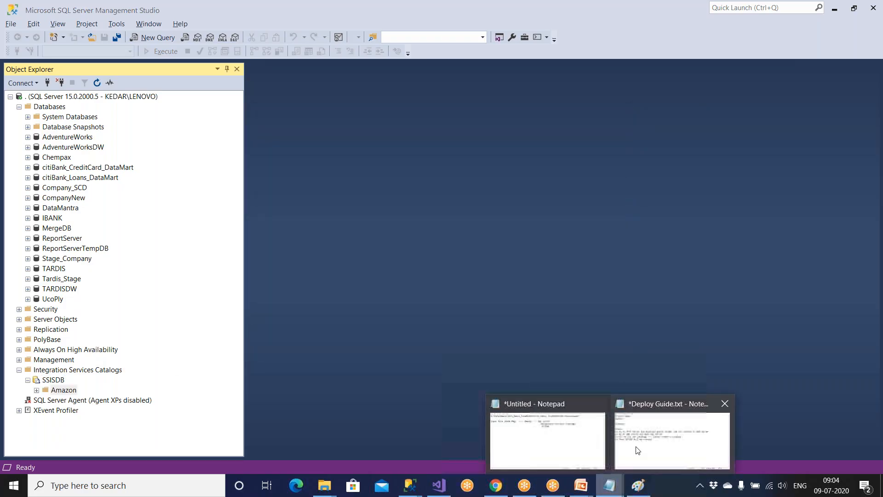
click(634, 449)
Add step 5 'R/C on SSISDB and Choose Folder' to the deploy guide.
key(Return)
text(5) Create)
key(BackSpace)
key(BackSpace)
key(BackSpace)
key(BackSpace)
key(BackSpace)
key(BackSpace)
key(BackSpace)
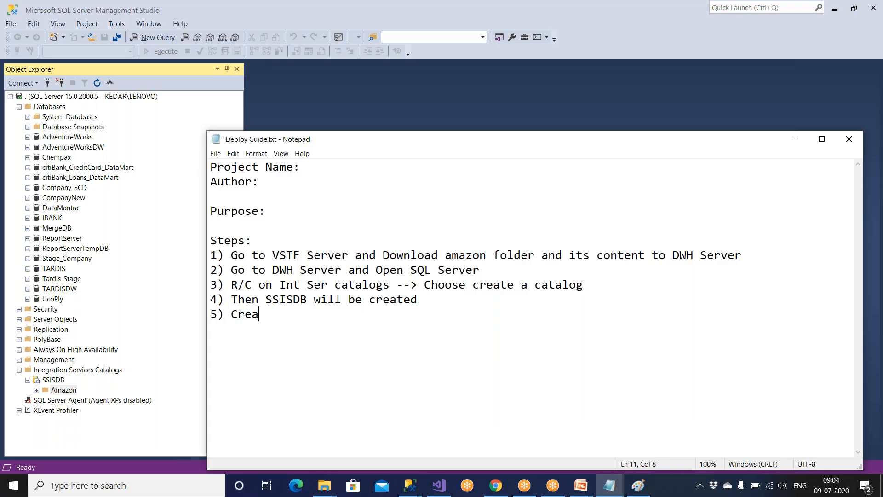
text(r)
key(BackSpace)
text(R)
text(.c on)
key(BackSpace)
key(BackSpace)
key(BackSpace)
key(BackSpace)
key(BackSpace)
text(/C pn)
key(BackSpace)
key(BackSpace)
text(on SSISDB and C)
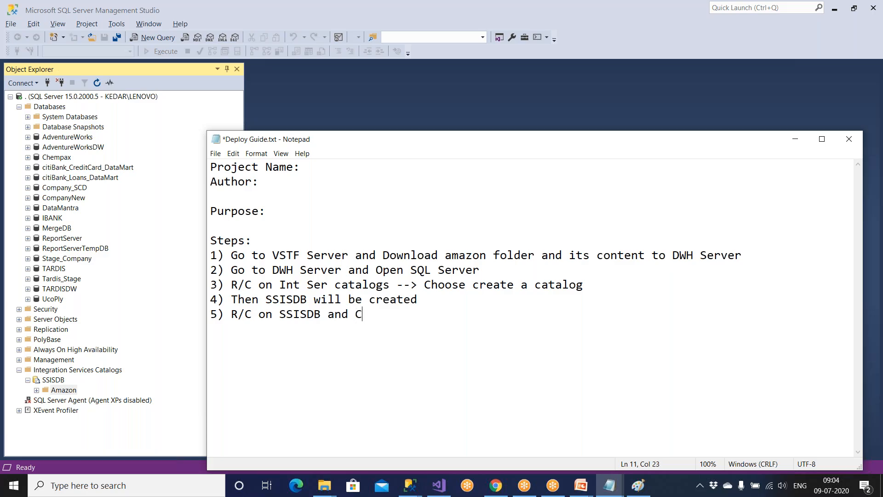
text(hoose Fold)
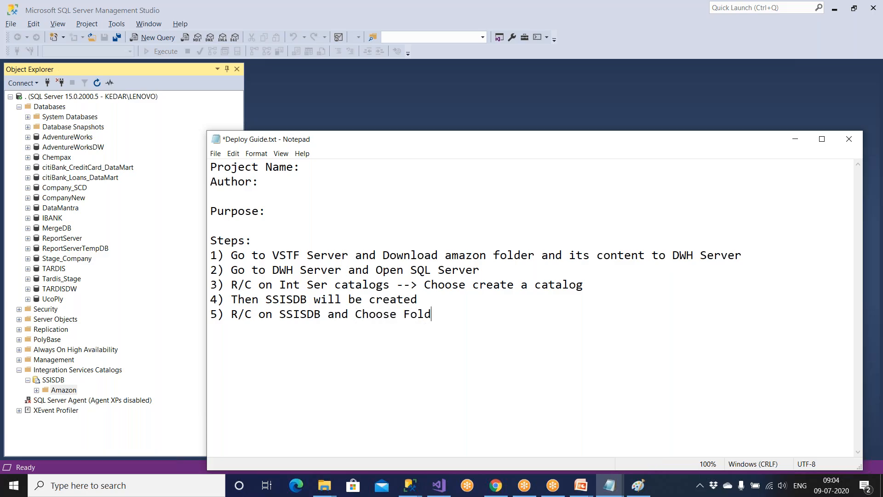
text(er 6) n)
Add step 6 'Name = Amazon' to the deploy guide.
key(BackSpace)
text(Name )
text(= Aam)
key(BackSpace)
text(am)
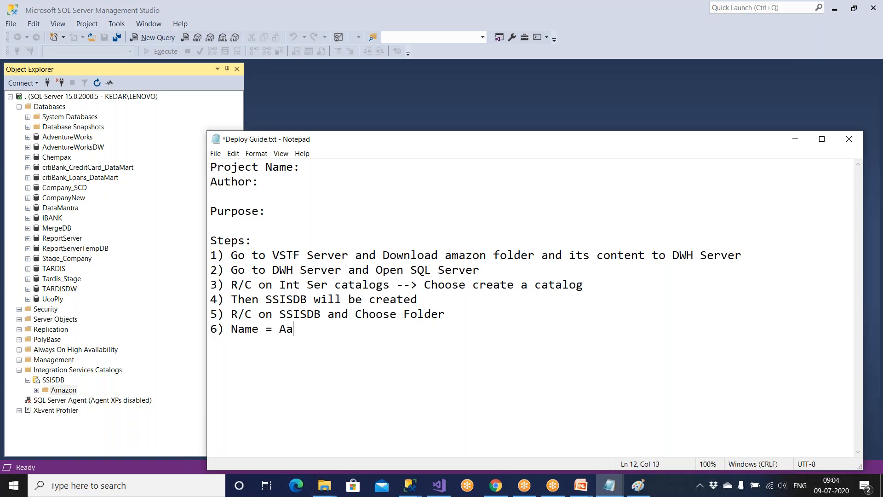
key(BackSpace)
text(mazon)
Start a new SSISDB folder and end the guide's step 6 with 'and click Ok'.
right_click(58, 379)
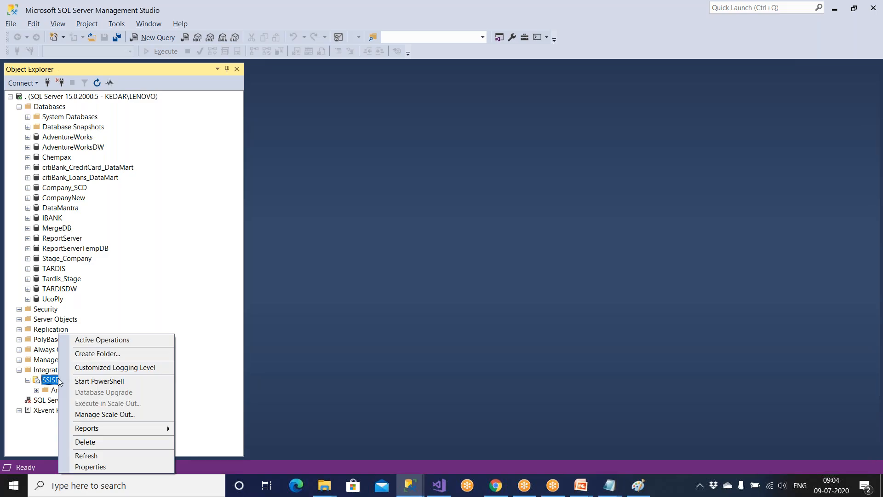
click(91, 354)
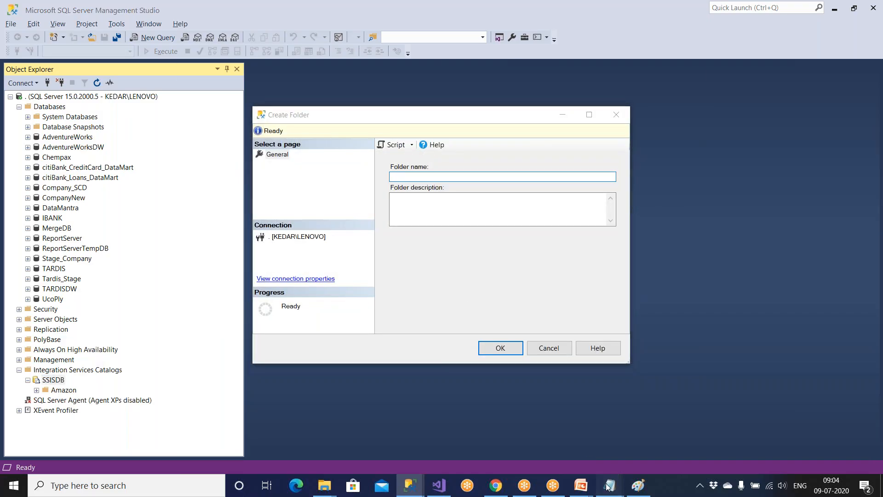
mouse_move(608, 483)
click(634, 440)
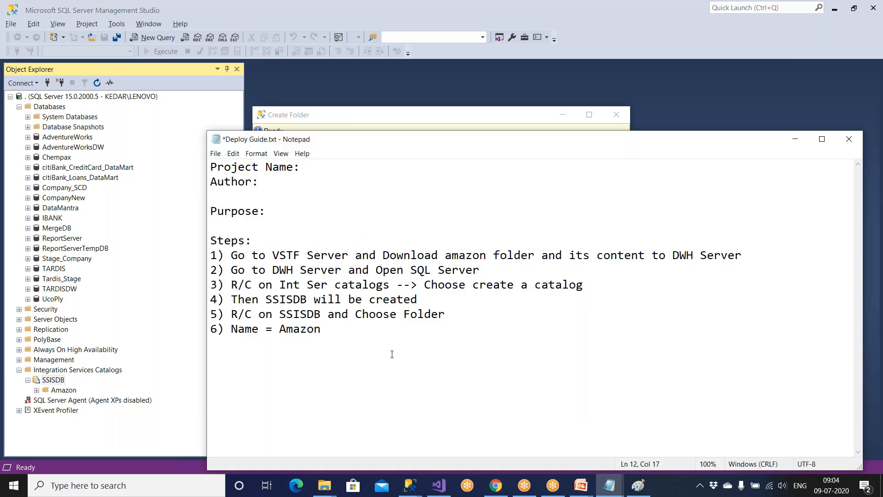
text(and clic)
text(k on)
key(BackSpace)
text(K)
key(BackSpace)
key(BackSpace)
text(Ok)
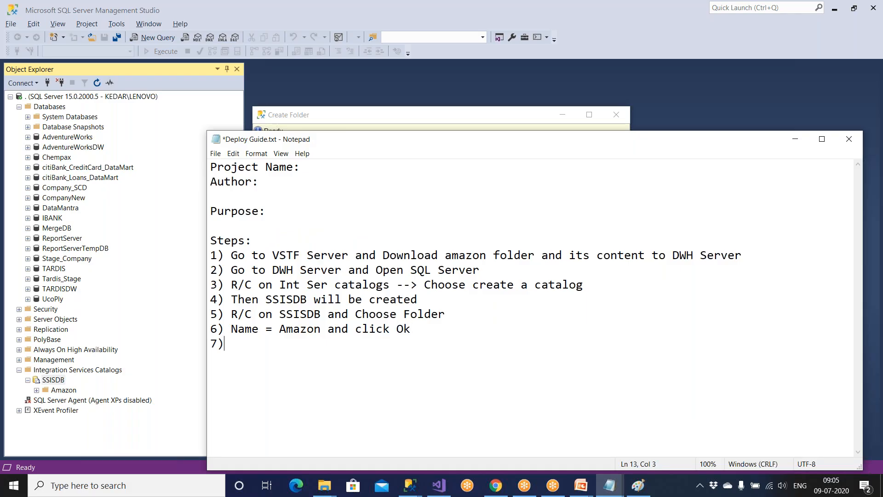
Cancel the folder dialog and expand Amazon to confirm its Projects and Environments are empty.
key(alt+Tab)
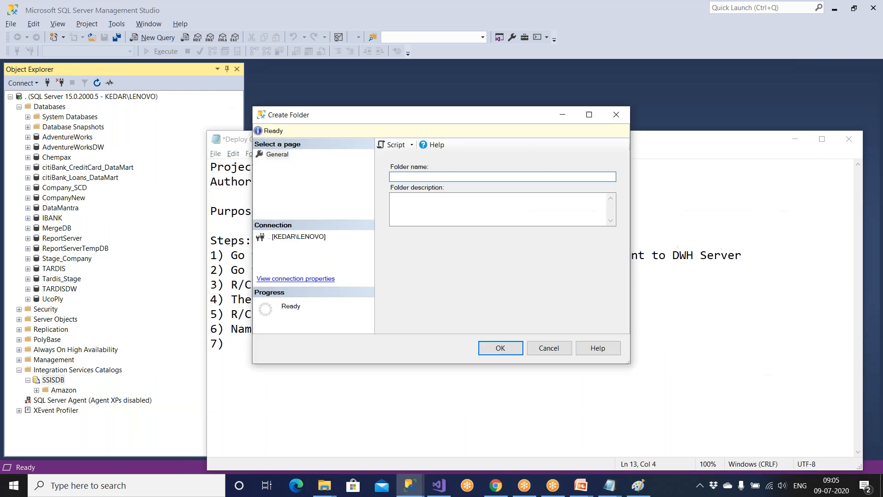
click(542, 353)
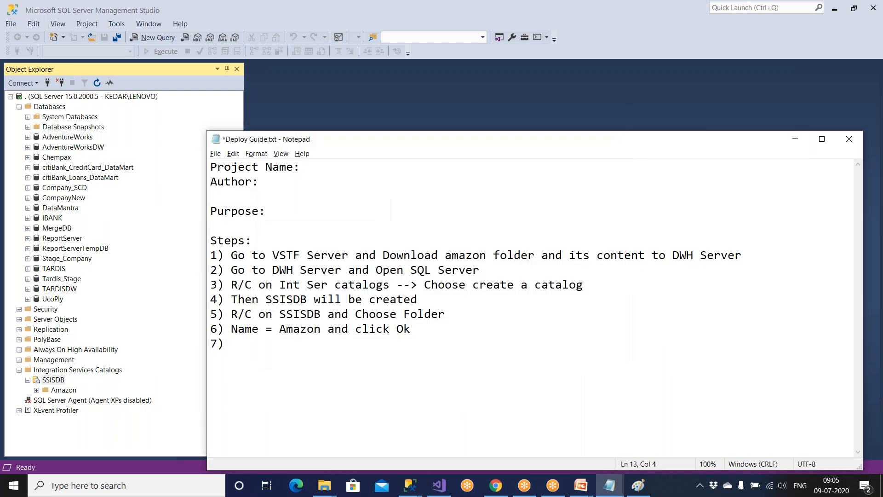
click(64, 391)
click(37, 390)
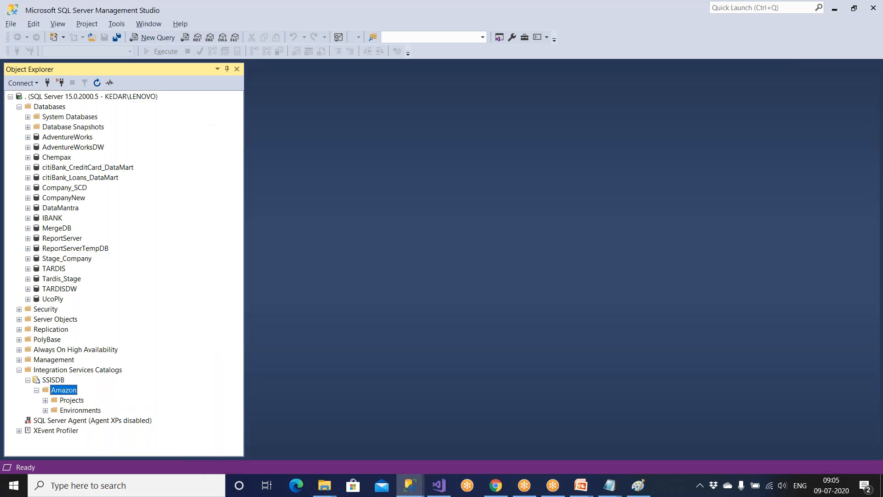
click(73, 400)
click(45, 400)
click(45, 409)
click(86, 412)
click(82, 402)
click(36, 389)
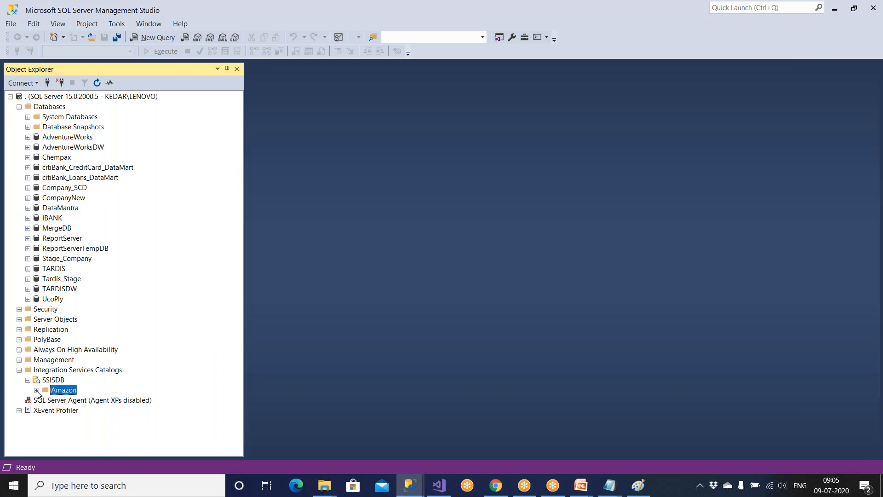
Collapse and re-expand the SSISDB catalog and Amazon folder in Object Explorer.
click(50, 380)
click(27, 380)
click(45, 371)
click(45, 380)
click(27, 380)
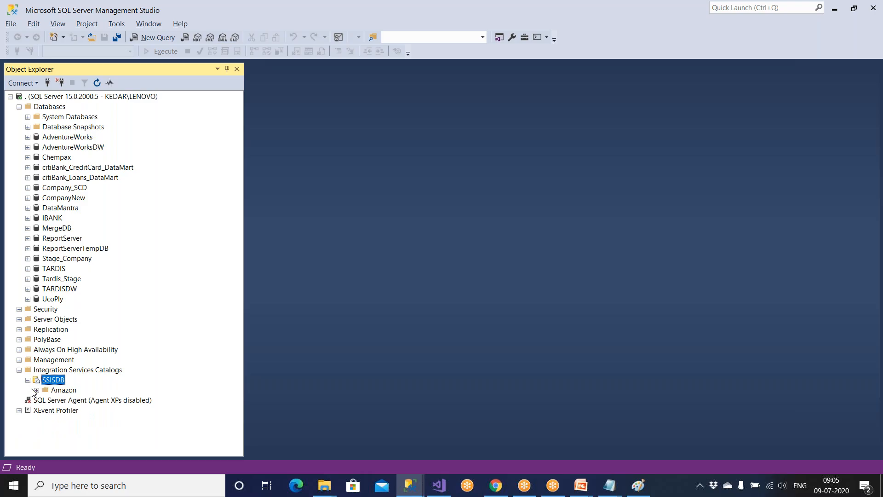
click(36, 390)
click(30, 381)
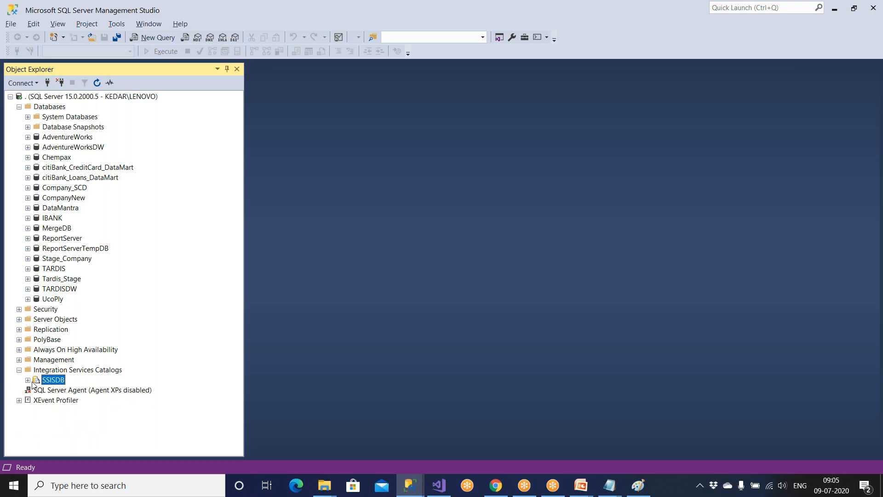
Show the F:\VSTF\Amazon Explorer window and try opening Amazon_SSIS_Setup.ispac.
click(330, 489)
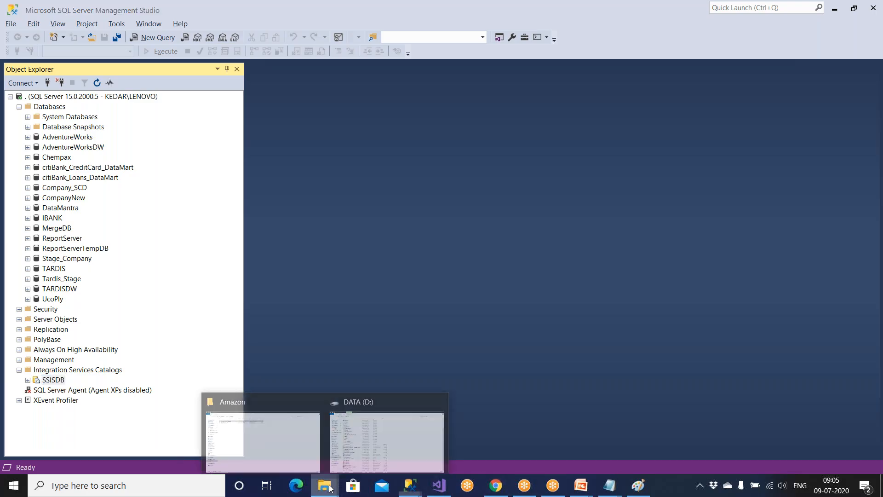
click(285, 445)
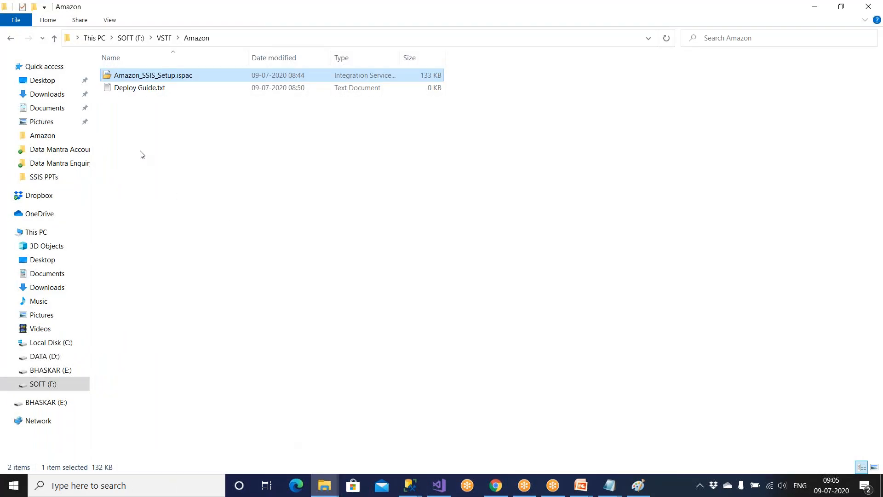
double_click(170, 78)
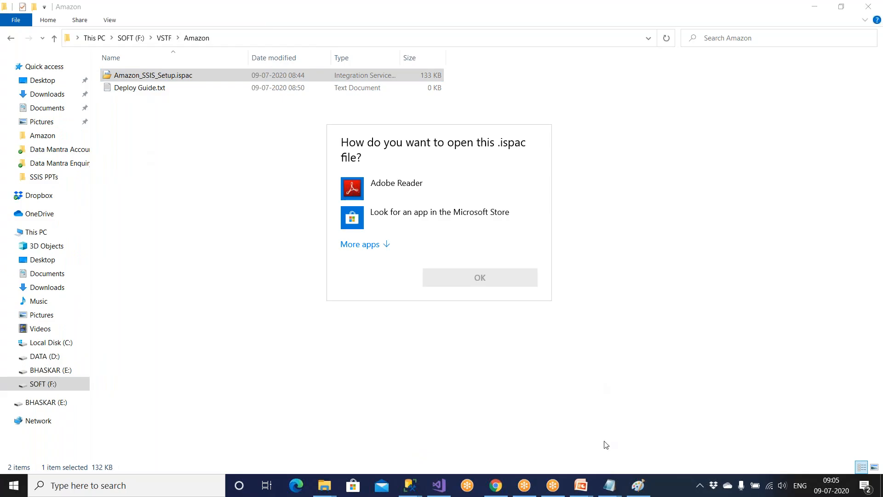
click(561, 141)
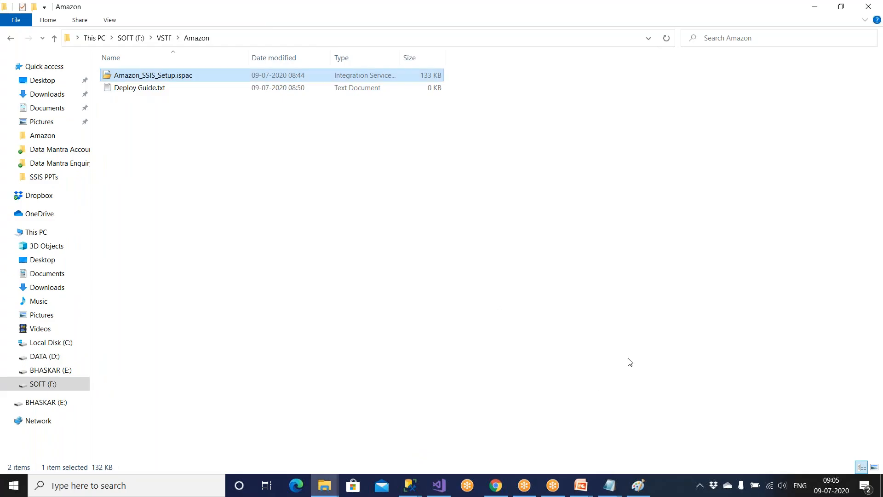
Write 'D/C on ispac file' as step 7 in Deploy Guide.txt.
mouse_move(607, 484)
click(662, 432)
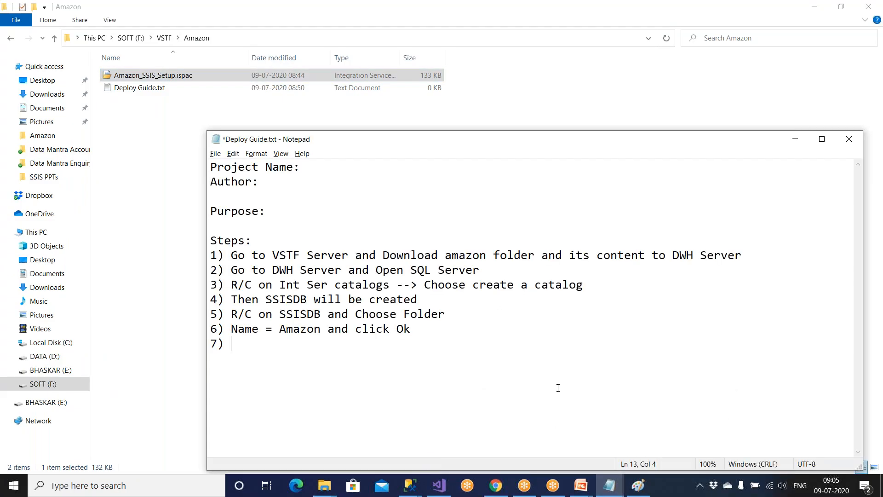
text(D/C on ispac file)
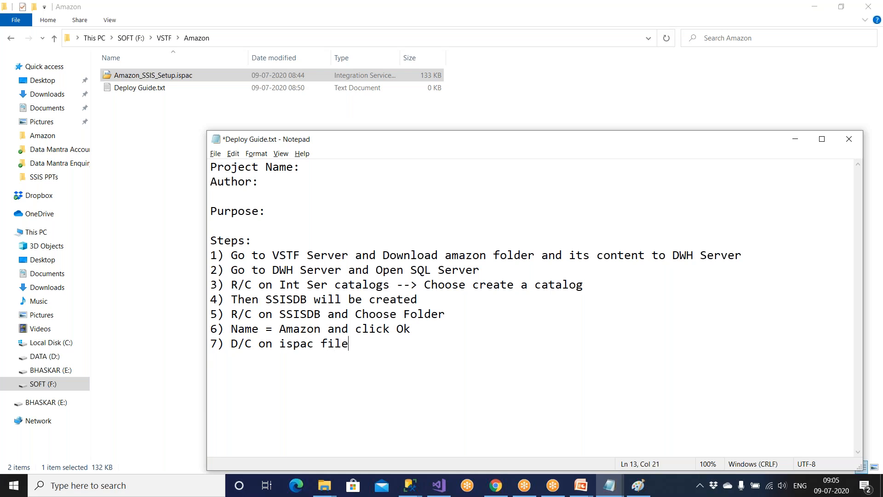
click(439, 485)
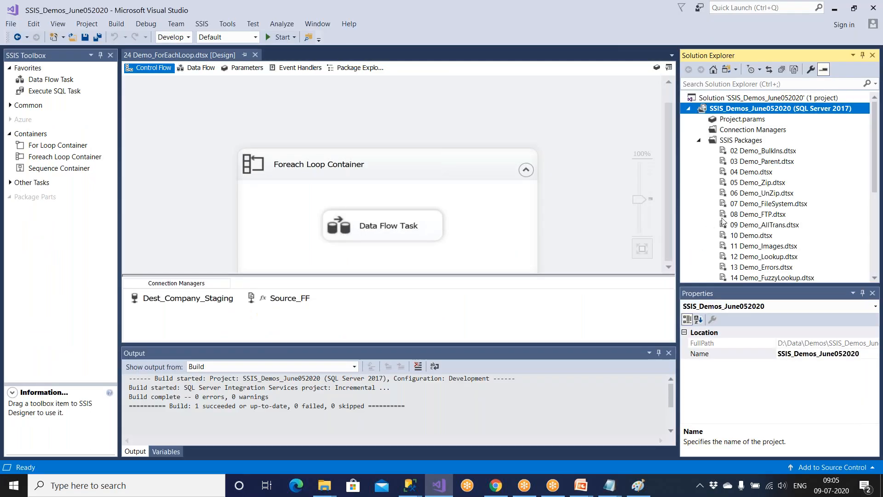
Deploy SSIS_Demos_June052020 to open the wizard and extend step 7 with 'and u will get another window and next'.
right_click(760, 112)
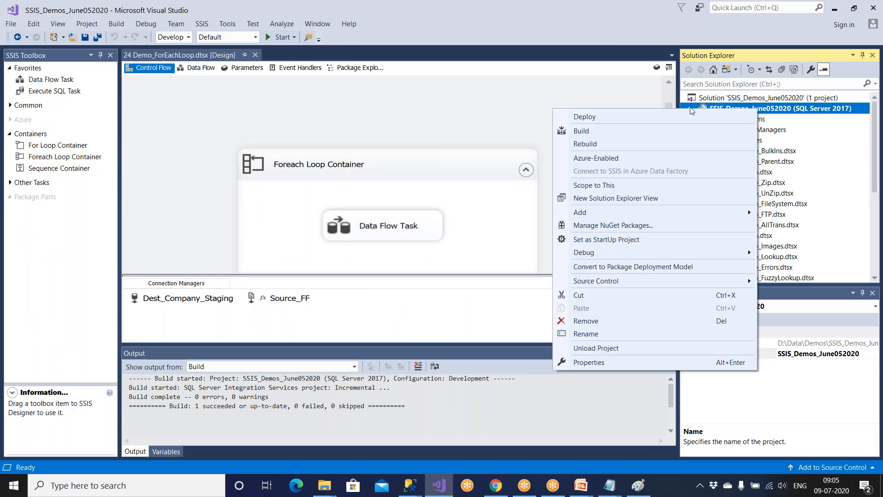
click(650, 115)
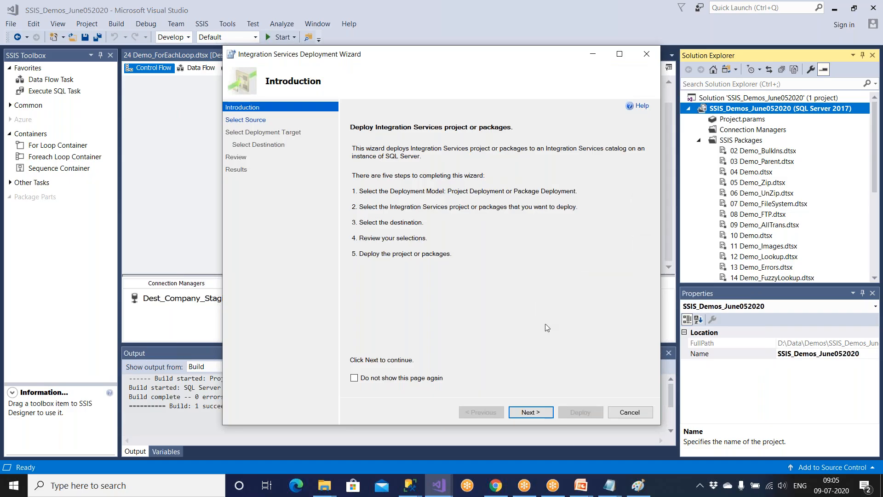
mouse_move(612, 487)
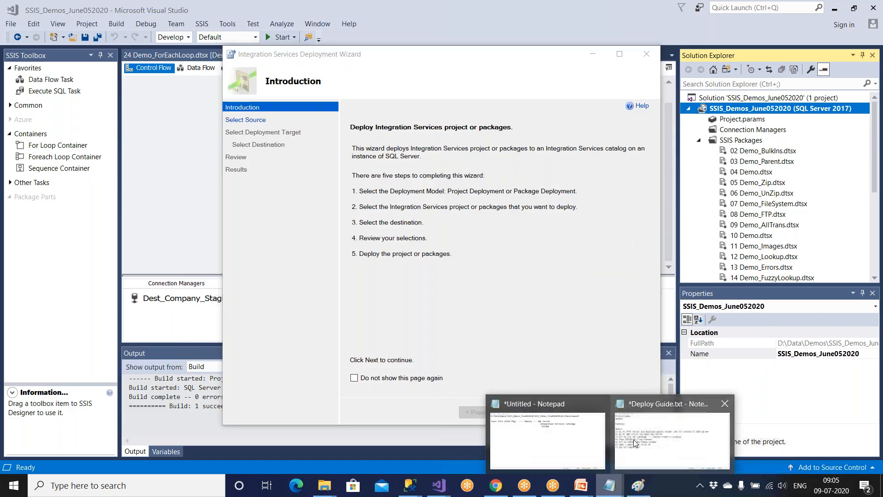
click(639, 437)
text(and )
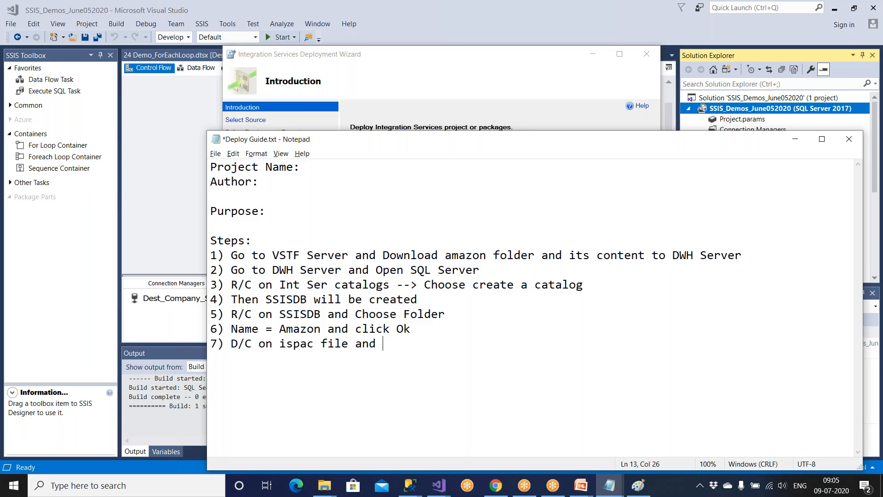
text(u will get another window )
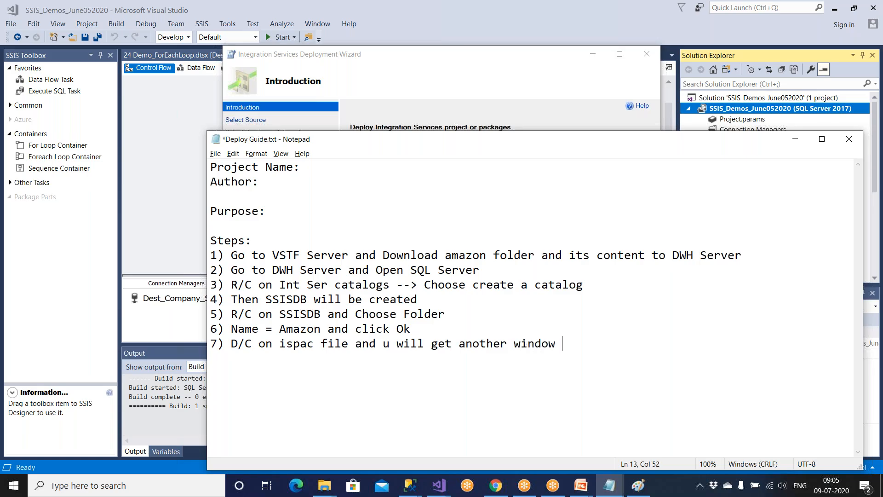
text(and cik)
key(BackSpace)
key(BackSpace)
key(BackSpace)
text(net)
key(BackSpace)
text(xt 8)
click(795, 139)
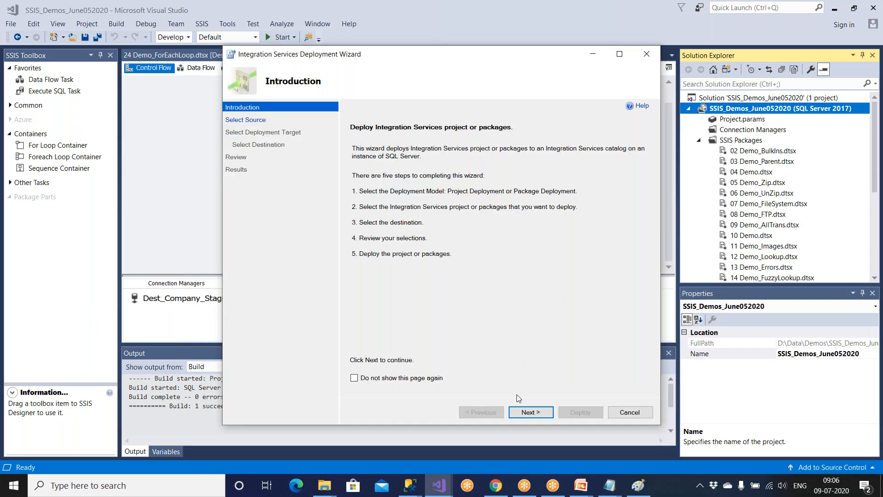
Move the wizard past Introduction and target 'SSIS in SQL Server', noting it as step 8.
click(528, 411)
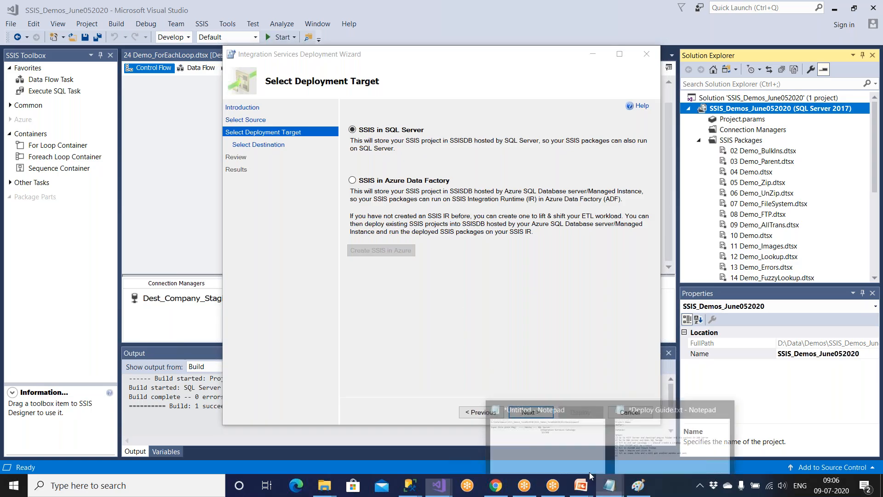
click(618, 438)
text(Ch)
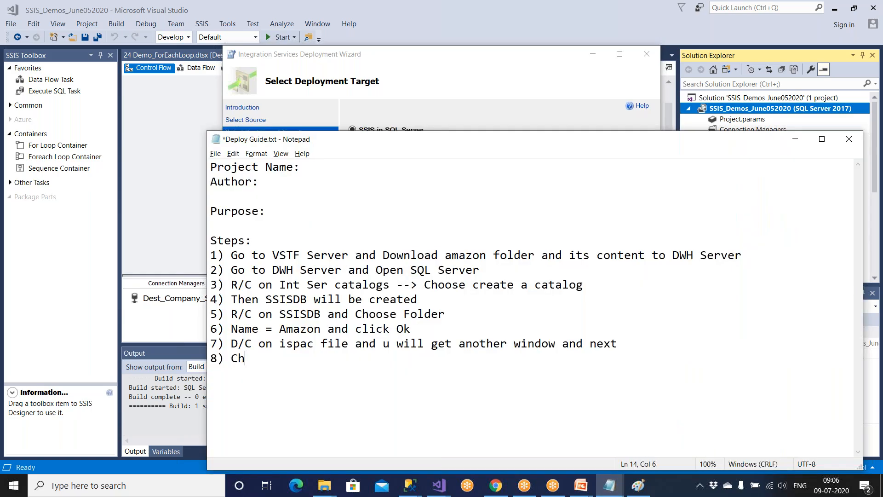
text(ooseSSIS)
key(BackSpace)
key(BackSpace)
key(BackSpace)
key(BackSpace)
text(SSIS in SQL )
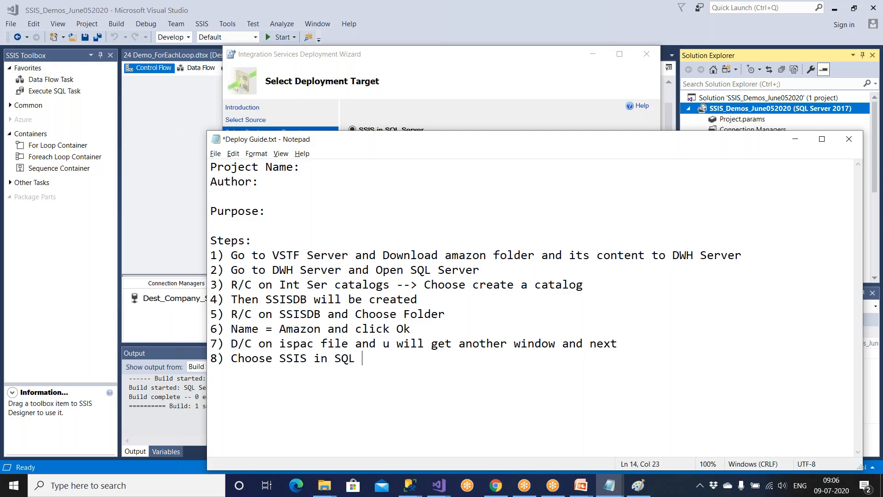
text(Server )
text(9))
click(494, 101)
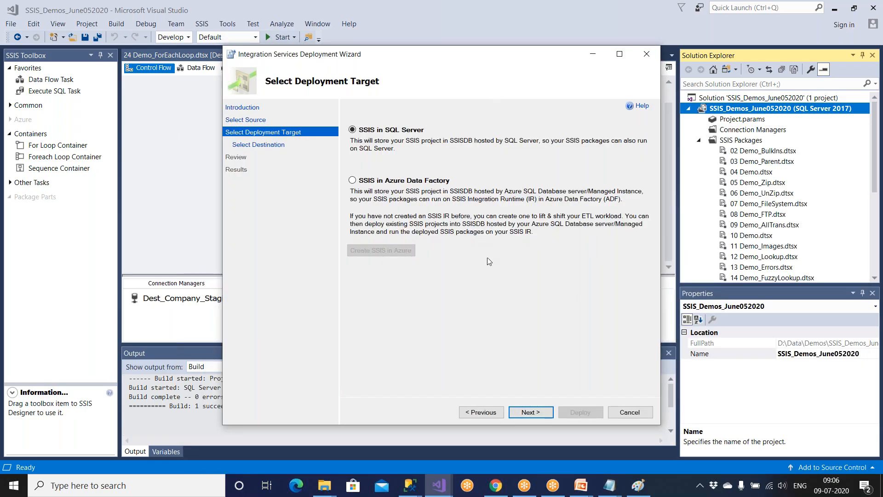
click(530, 412)
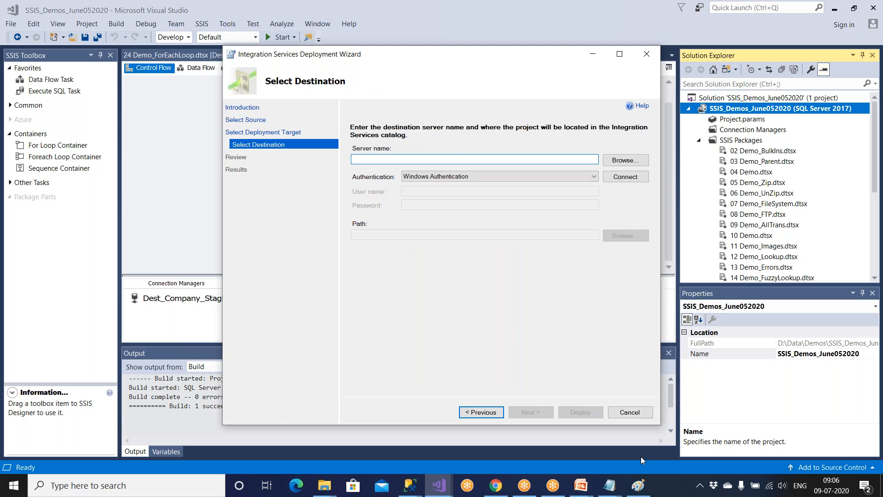
click(638, 485)
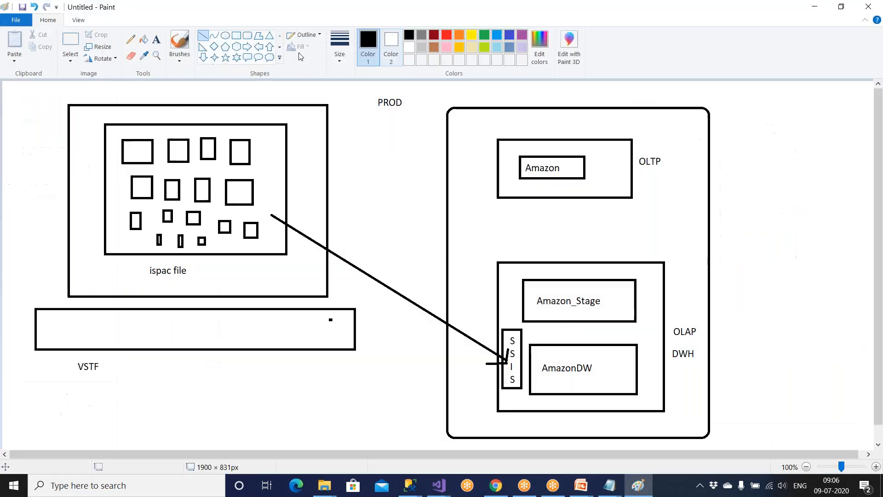
Label the diagram with 192.0.12.22 under OLTP and 192.123.23.14 above OLAP.
click(596, 213)
text(192.0.12.22)
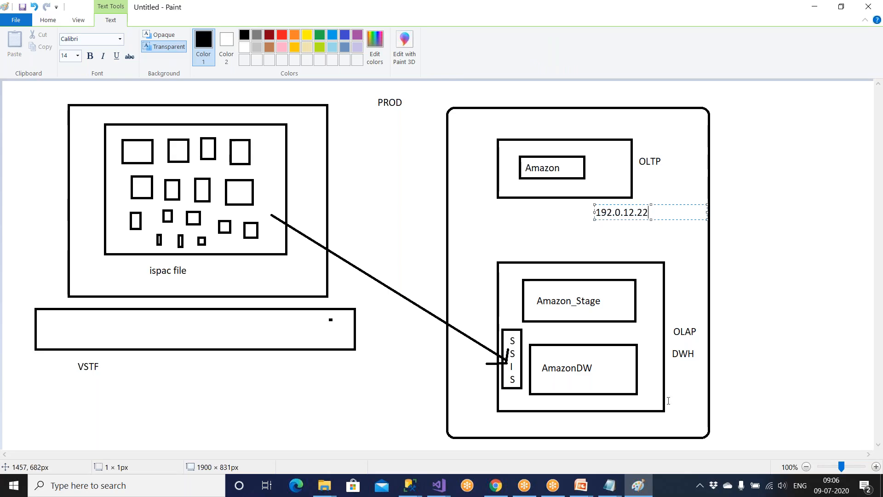
click(503, 254)
click(502, 251)
text(192.123.23.14)
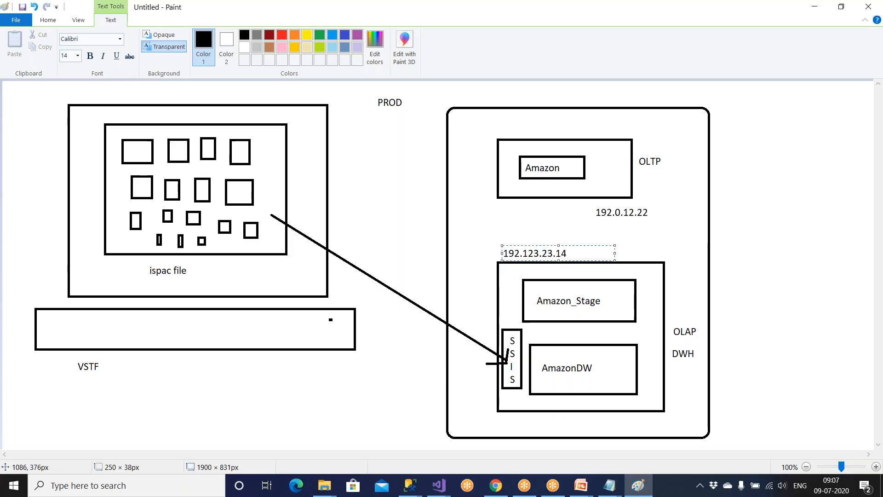
click(539, 268)
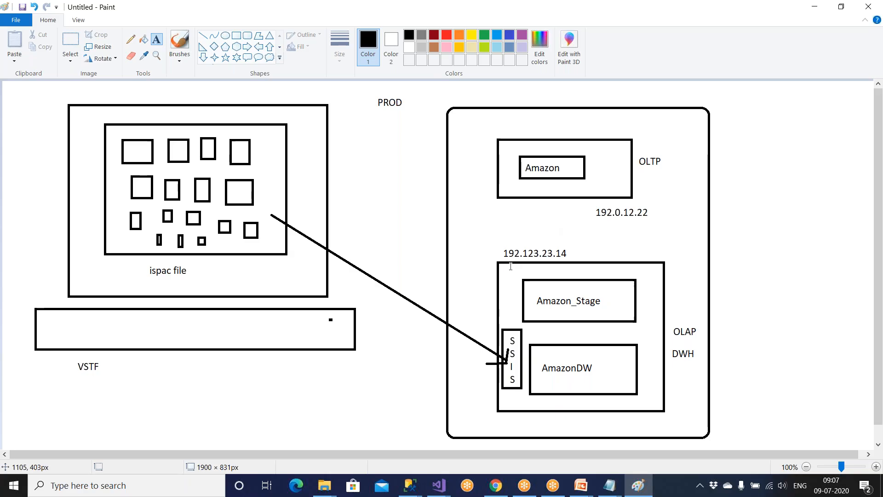
key(alt+Tab)
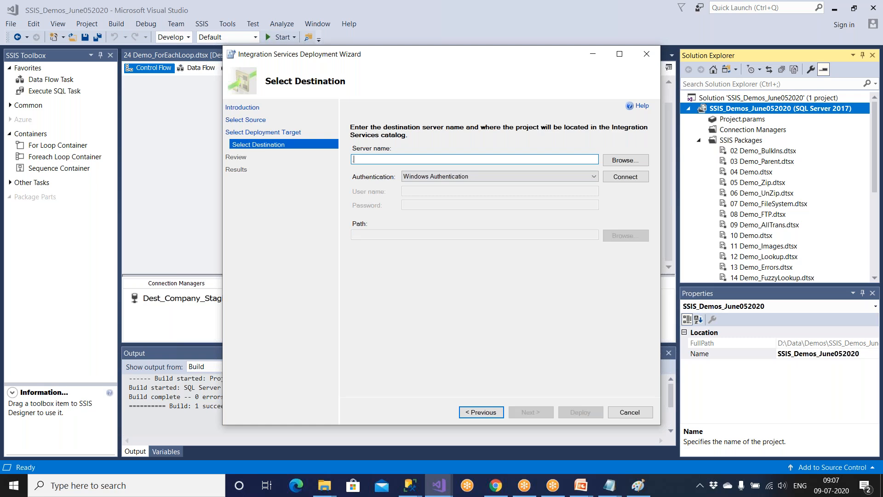
Connect to the server and choose SSISDB's Amazon folder as the destination path.
key(alt+Tab)
click(624, 180)
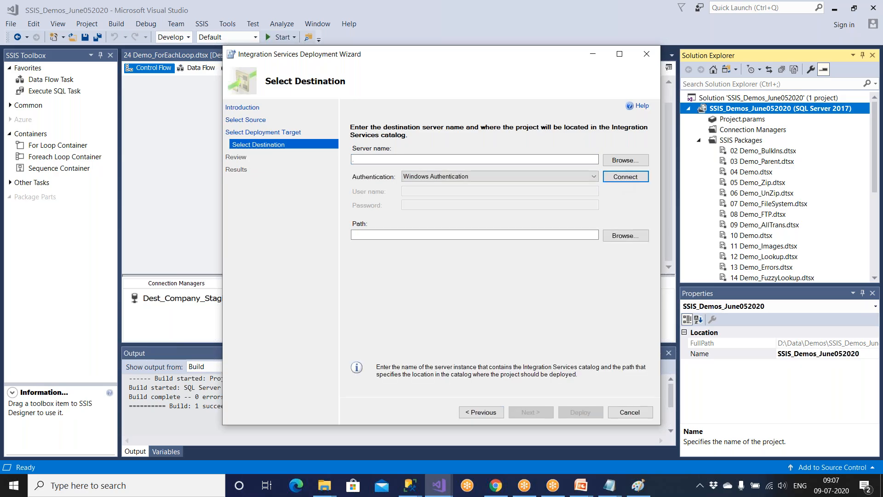
click(625, 239)
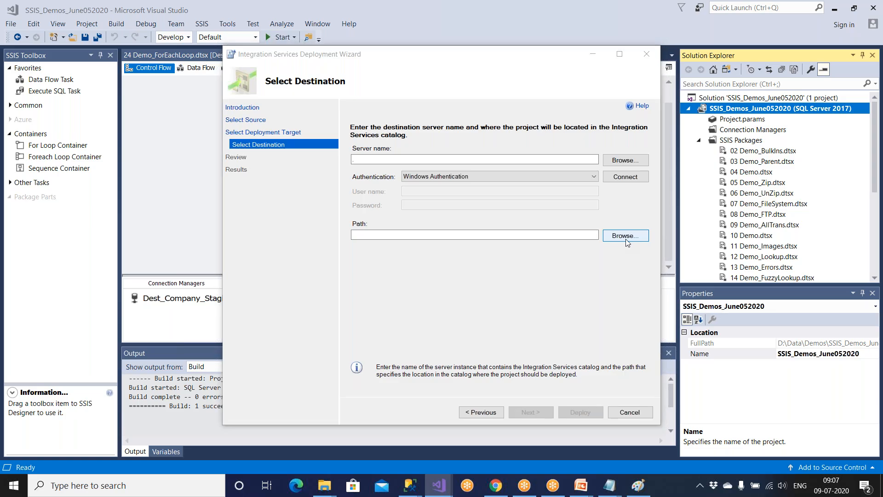
click(346, 179)
click(356, 186)
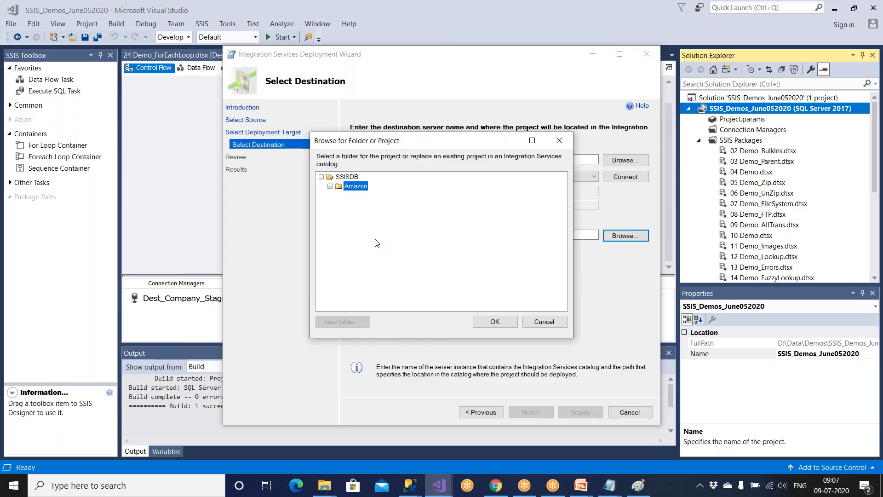
click(352, 179)
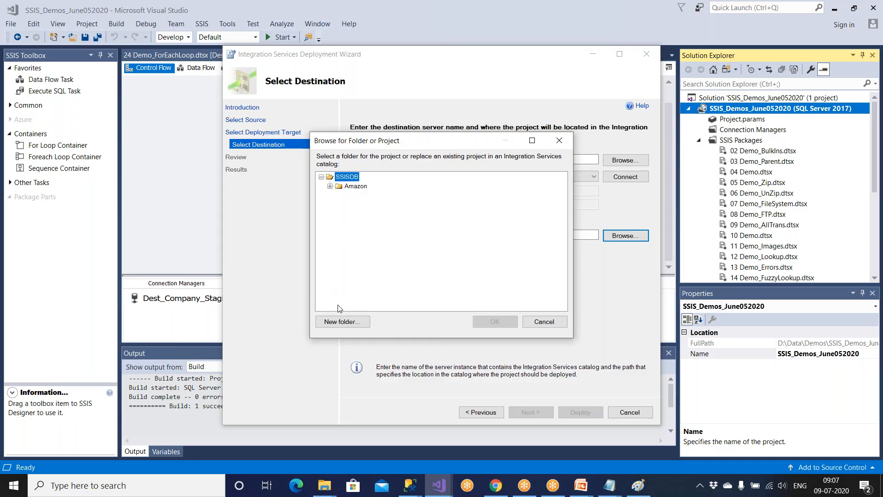
click(346, 322)
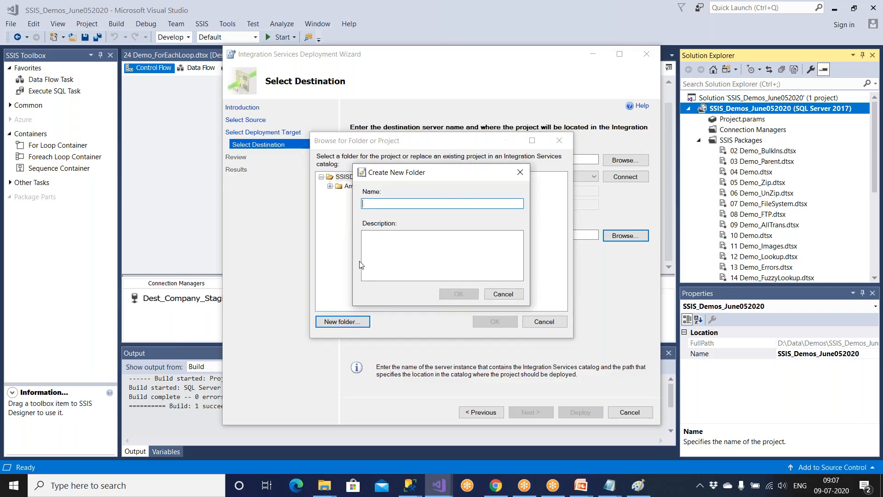
text(asa)
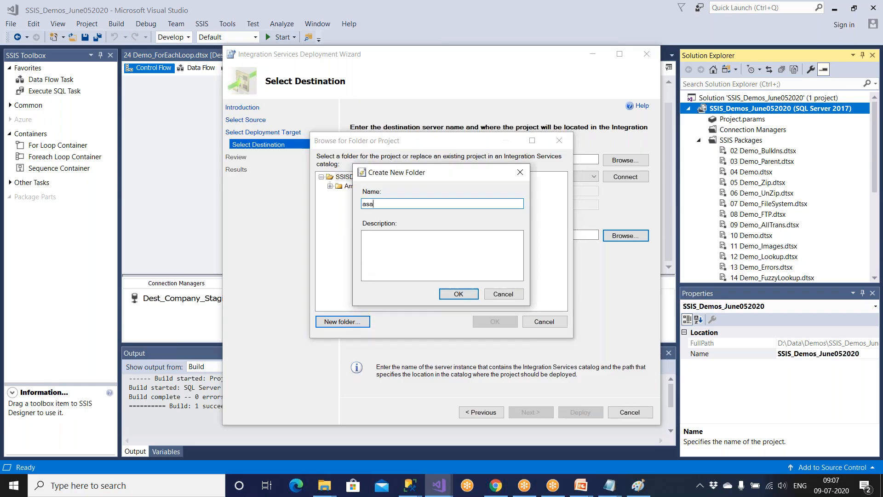
click(503, 294)
click(349, 179)
click(355, 187)
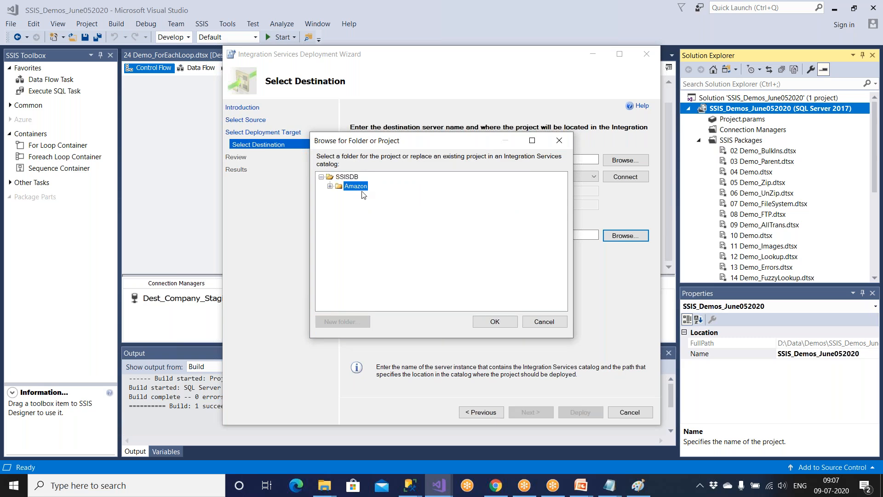
click(488, 322)
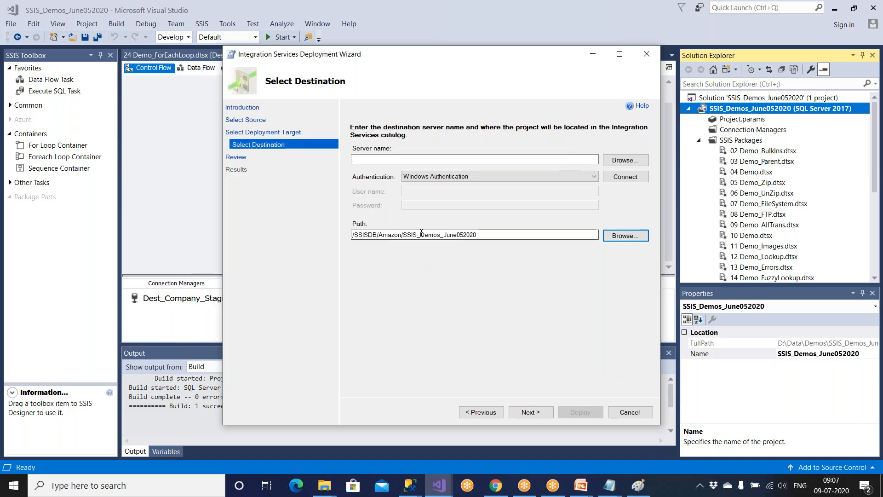
Rename the path's project to Amazon_SSIS, deploy it, and close once all steps pass.
drag(403, 233, 481, 236)
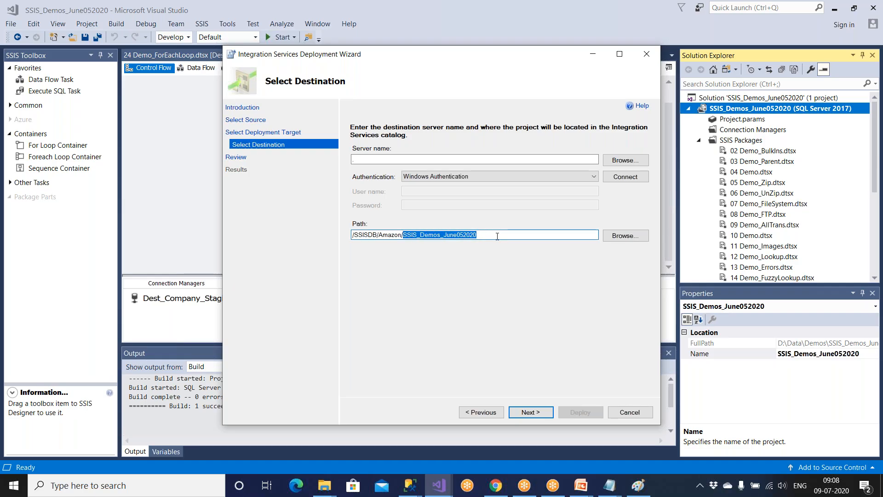
text(Amazon)
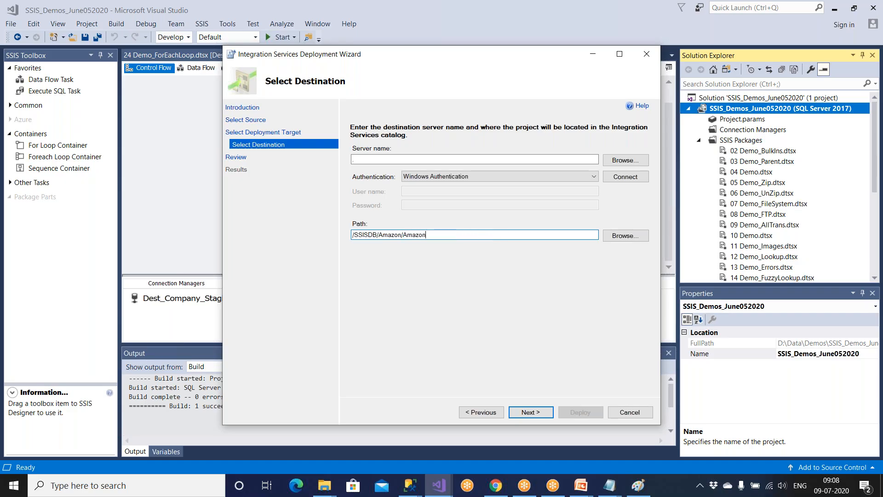
text(_SSIS)
click(524, 412)
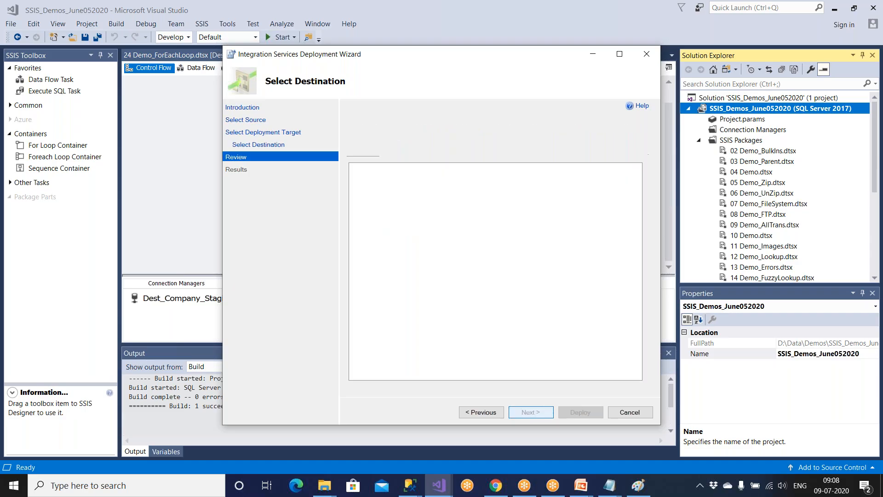
click(578, 412)
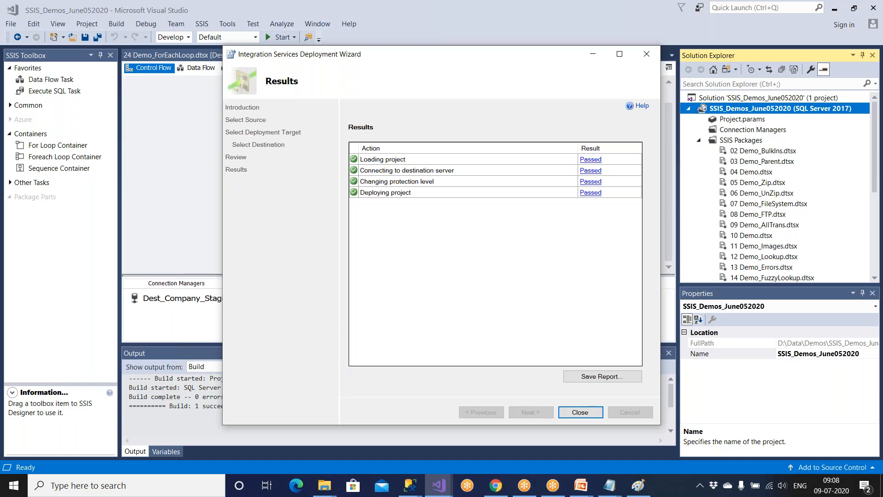
click(580, 412)
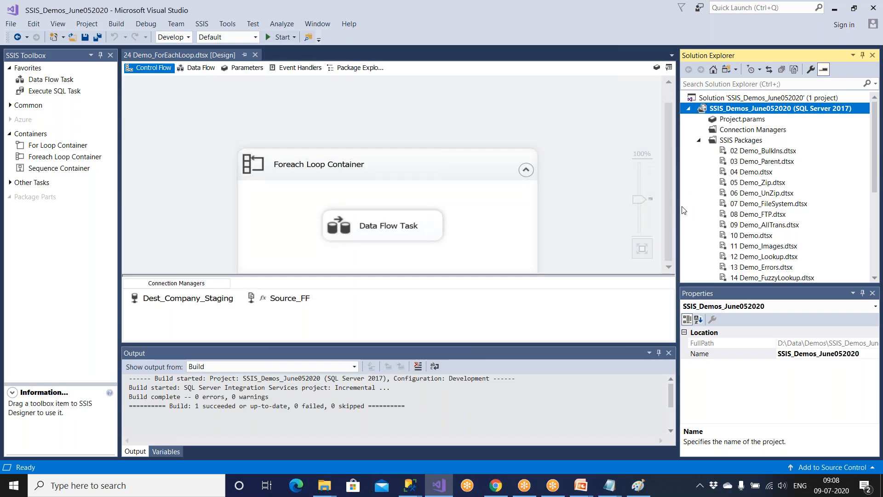
click(324, 486)
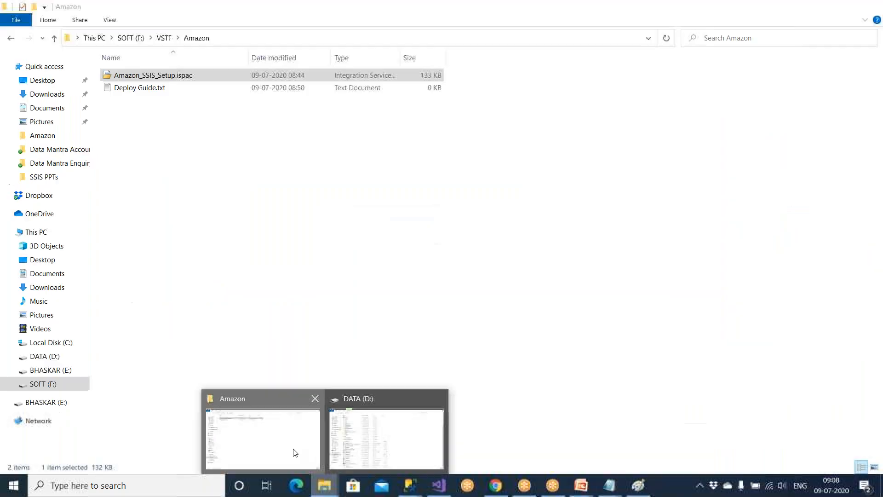
click(293, 453)
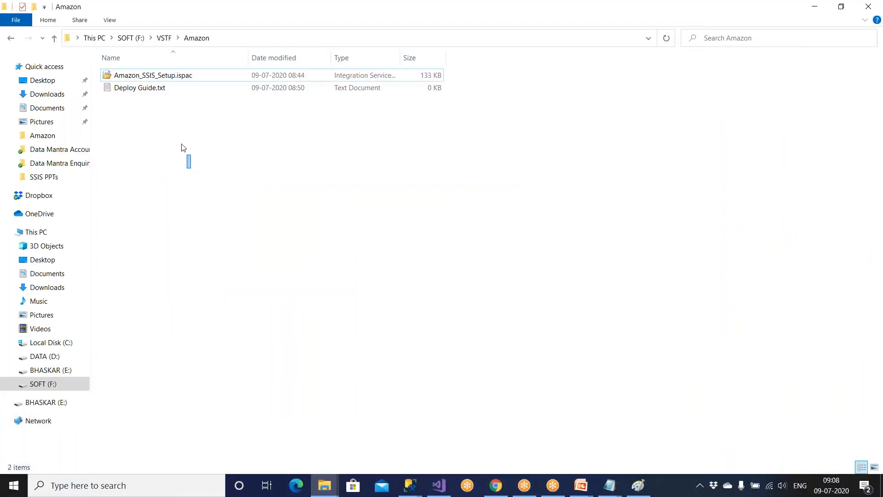
drag(192, 172, 145, 60)
click(868, 6)
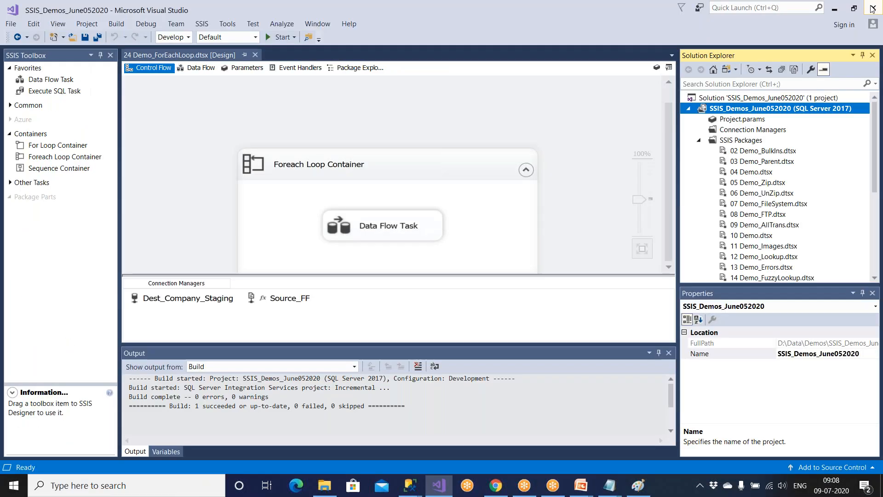
Cancel both leftover Catalog Creation Wizards and bring Management Studio to the front.
click(413, 488)
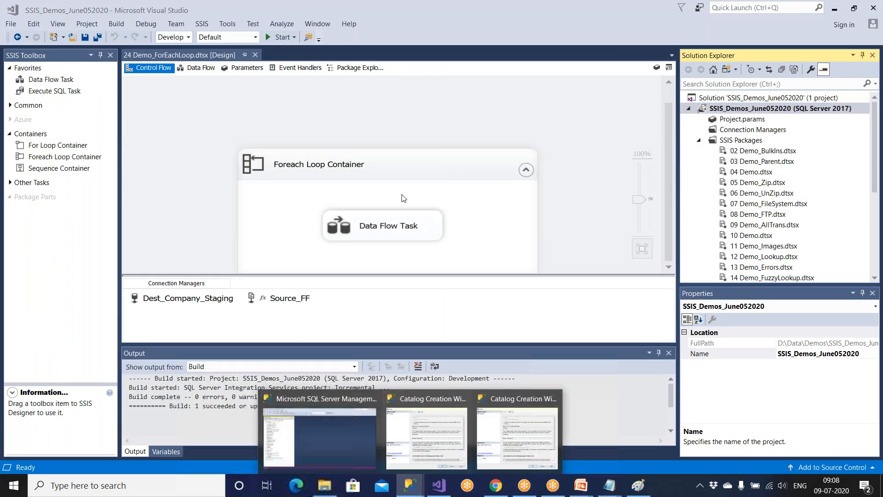
click(422, 418)
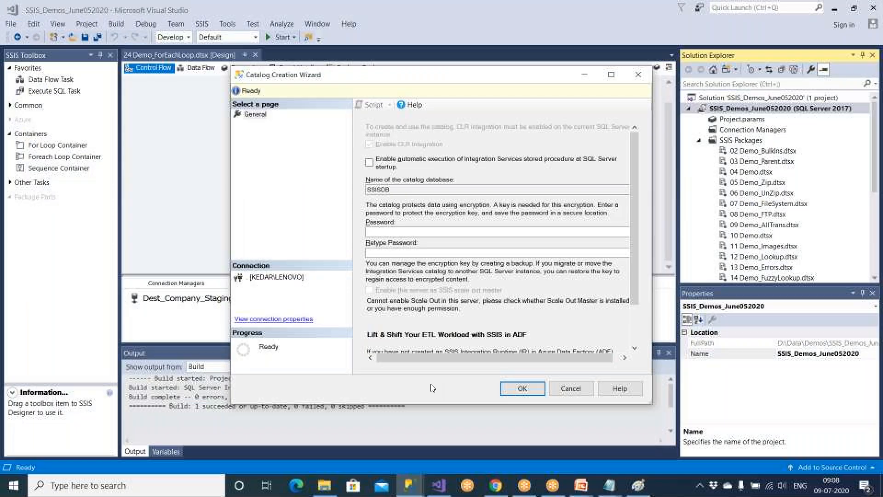
click(570, 388)
click(410, 485)
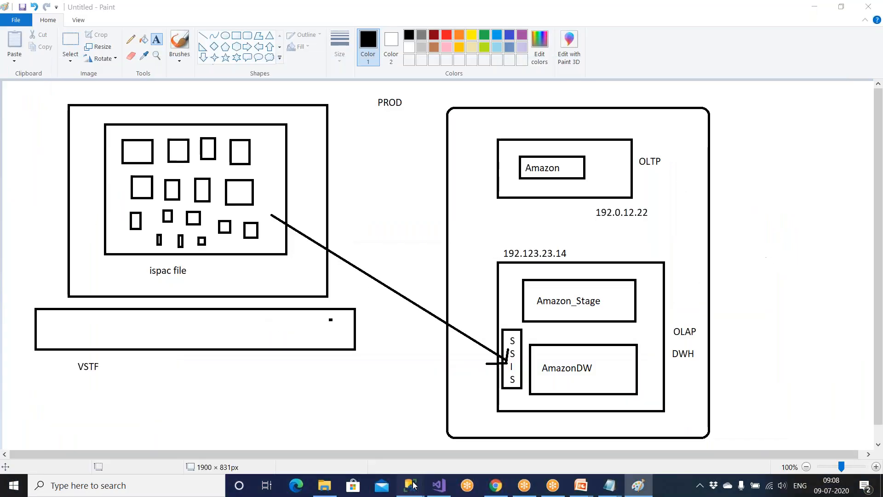
mouse_move(413, 485)
click(467, 428)
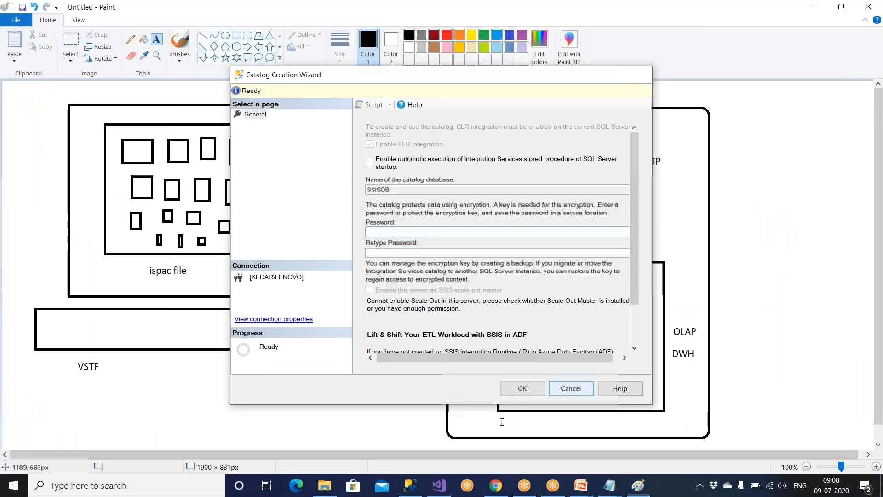
click(412, 487)
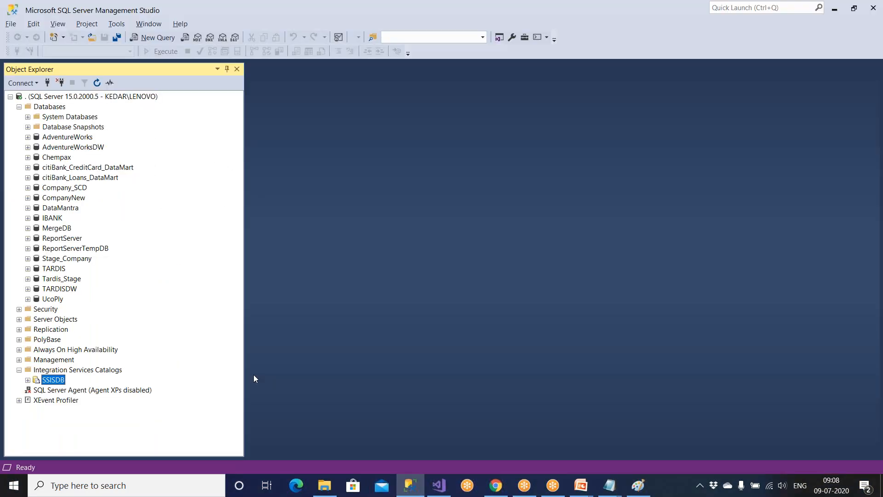
Refresh the catalog, expand Amazon > Projects > Amazon_SSIS > Packages, and open 24 Demo_ForEachLoop.dtsx properties.
click(46, 370)
click(97, 82)
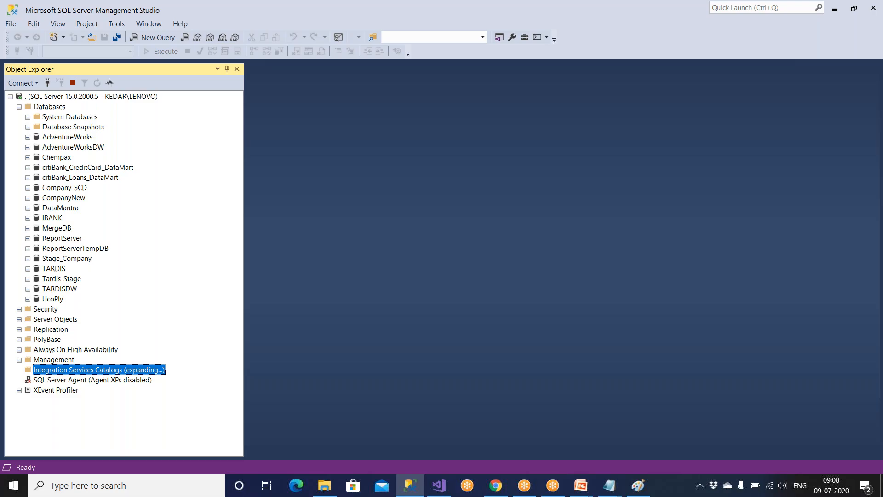
click(51, 380)
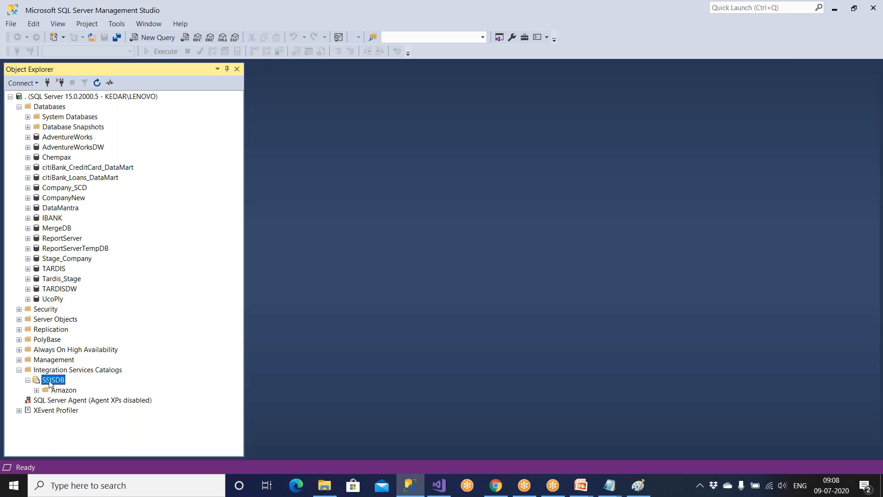
double_click(64, 390)
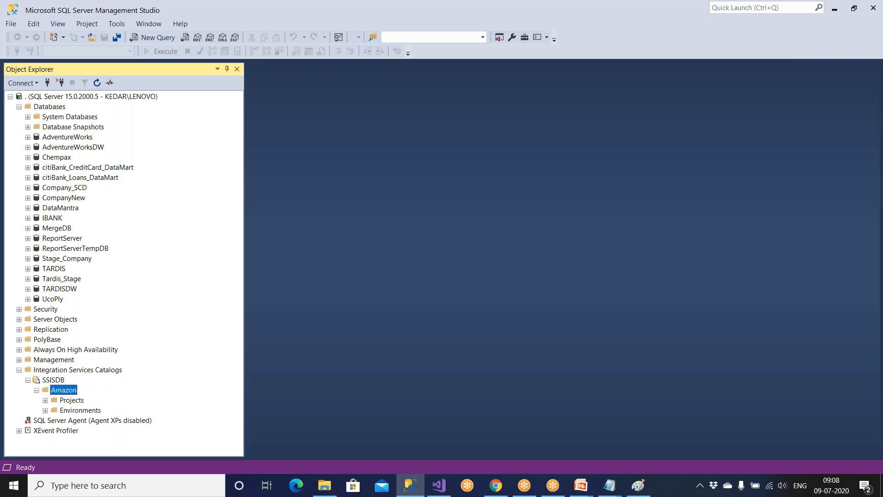
double_click(69, 400)
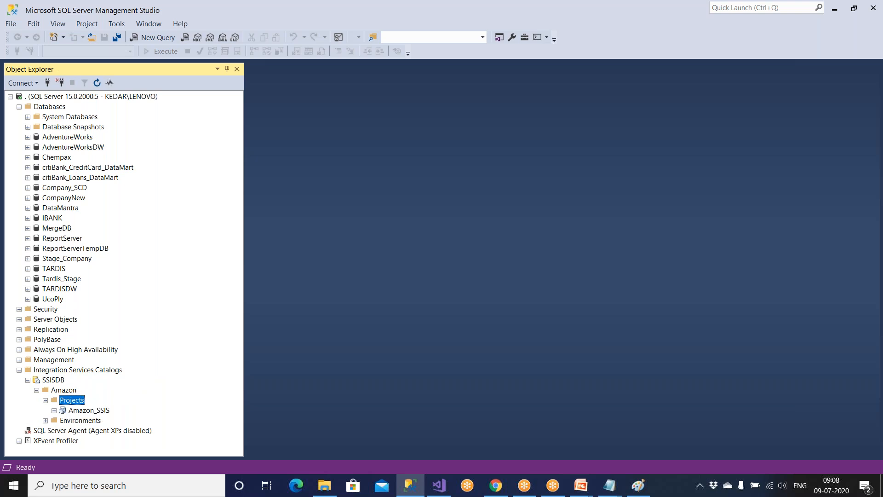
double_click(88, 411)
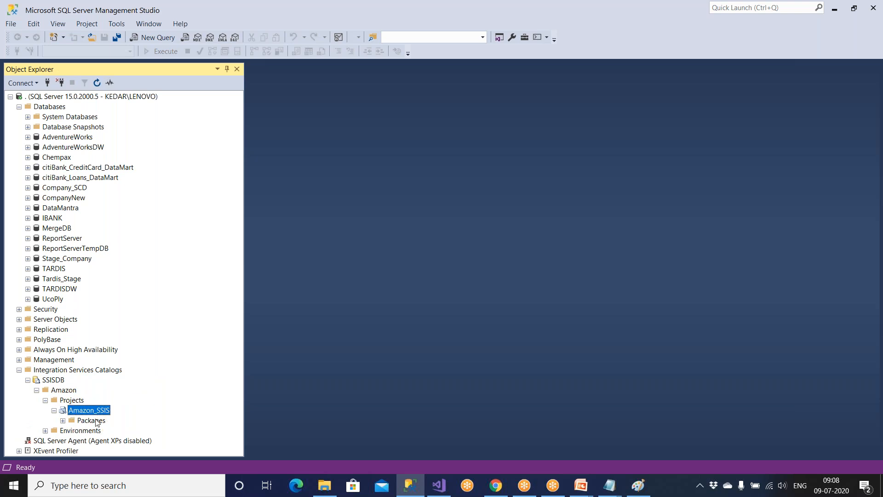
double_click(96, 420)
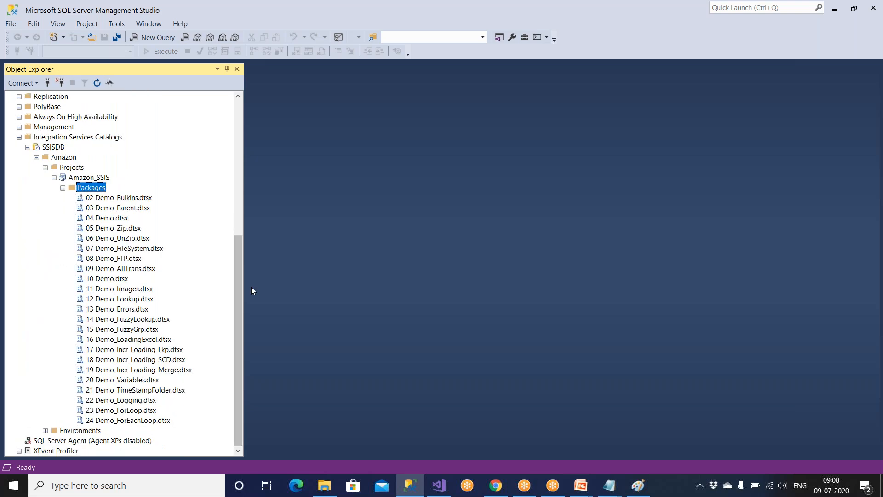
drag(236, 272, 225, 373)
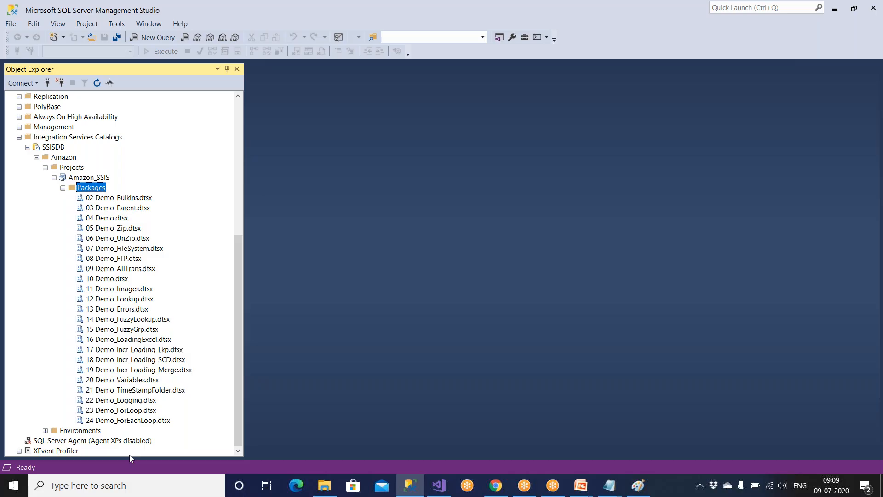
click(117, 421)
double_click(117, 420)
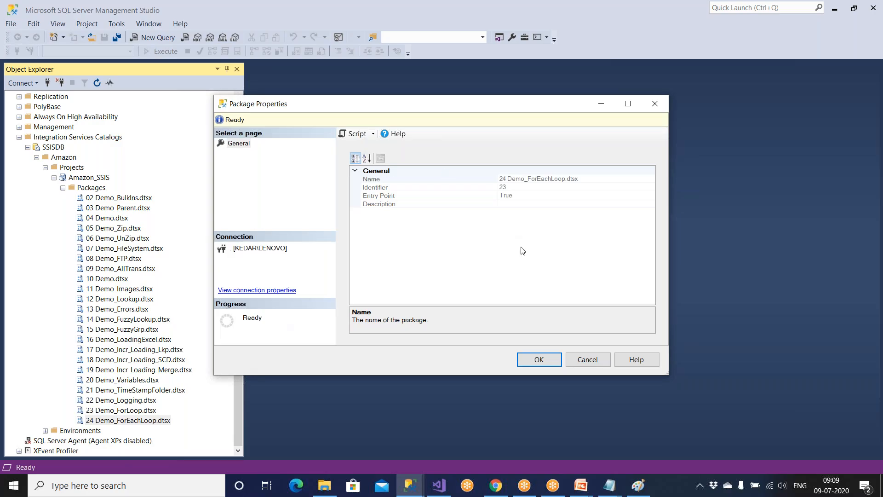
Review the properties of 23 Demo_ForLoop.dtsx, shown as an entry point, and close them unchanged.
click(585, 361)
click(151, 410)
double_click(151, 411)
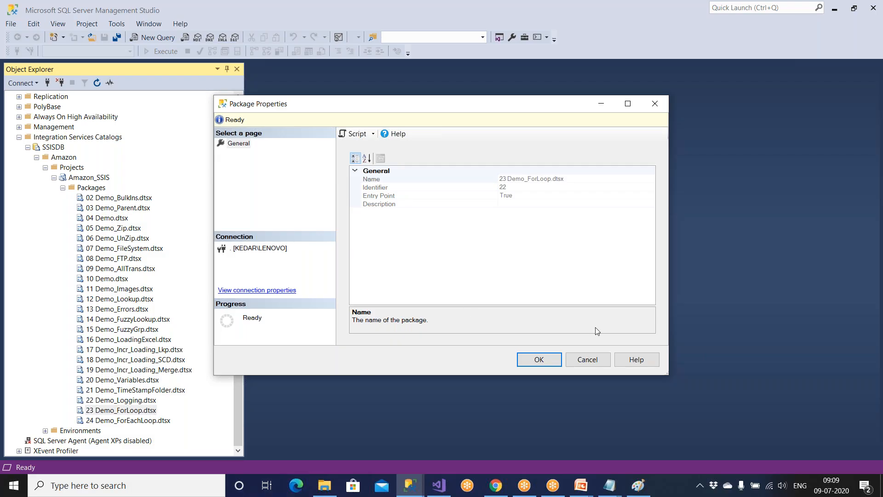
click(595, 359)
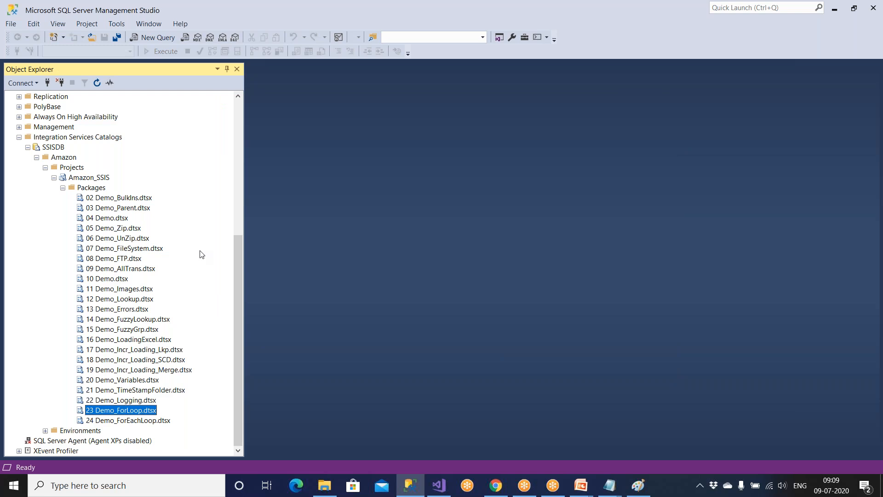
click(137, 202)
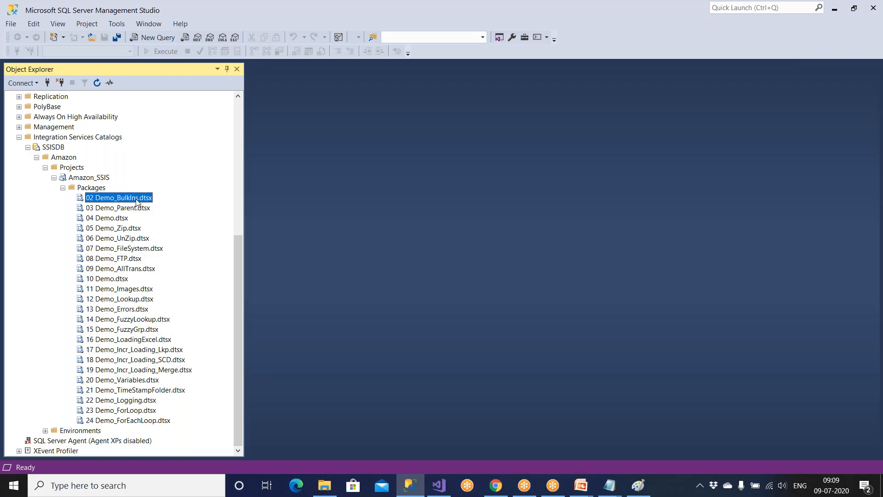
click(137, 210)
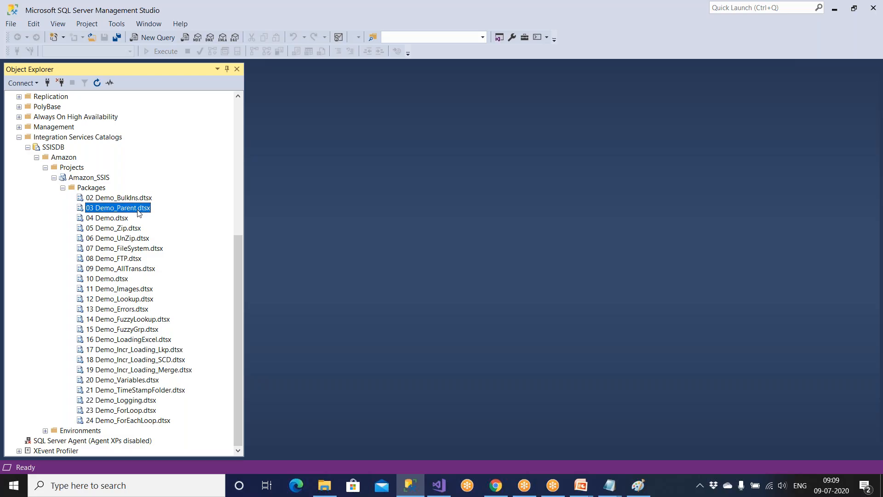
click(122, 218)
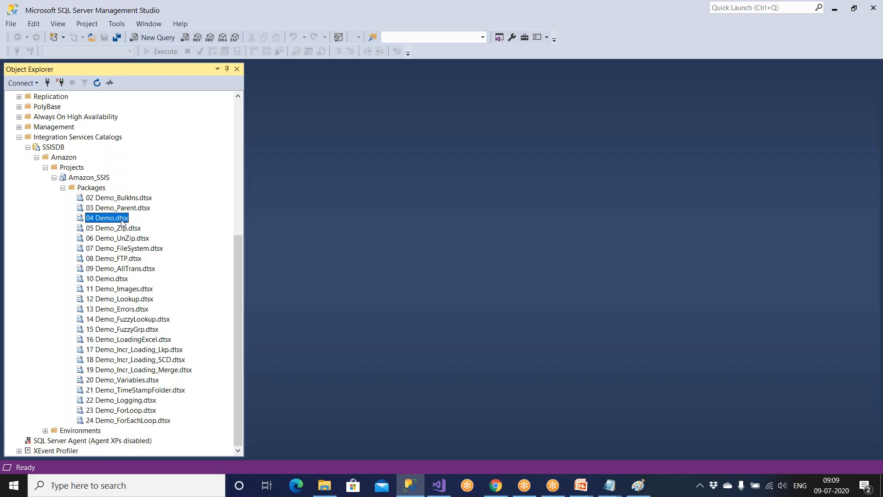
click(123, 229)
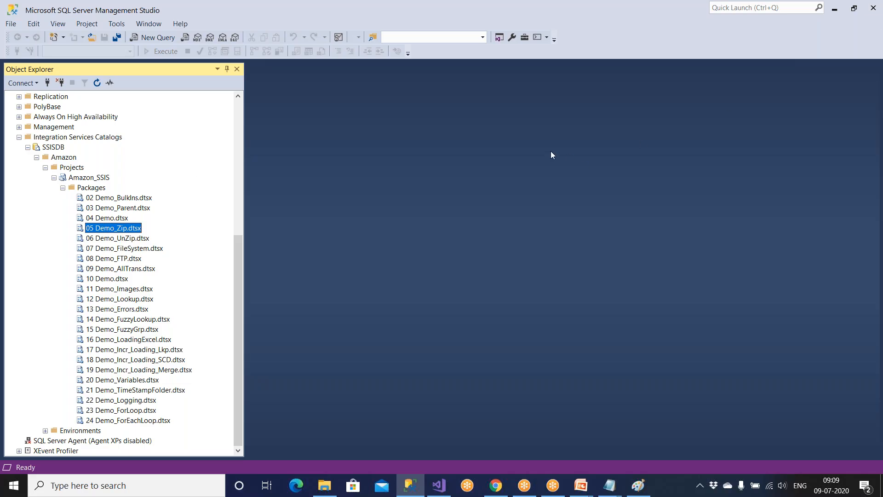
click(135, 199)
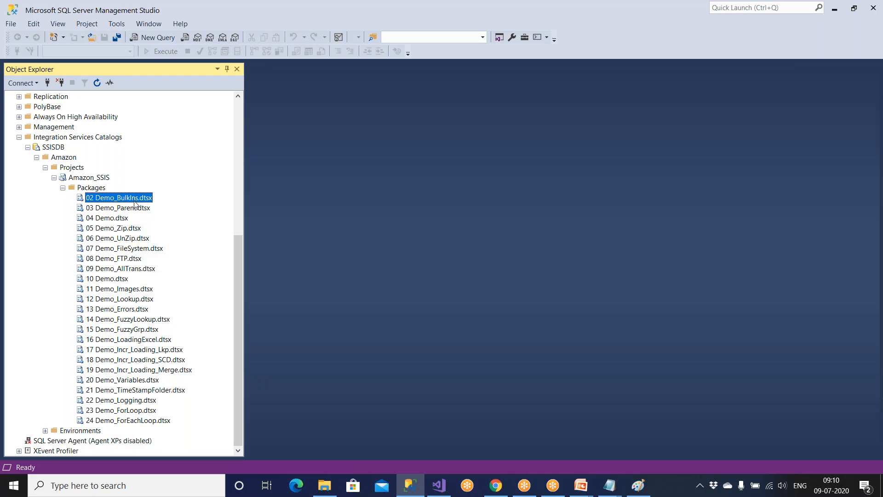
click(148, 421)
double_click(149, 422)
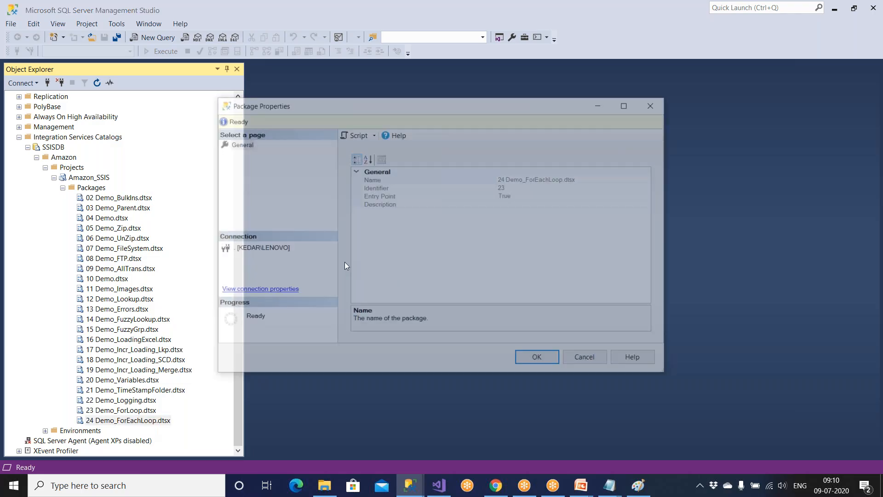
click(593, 365)
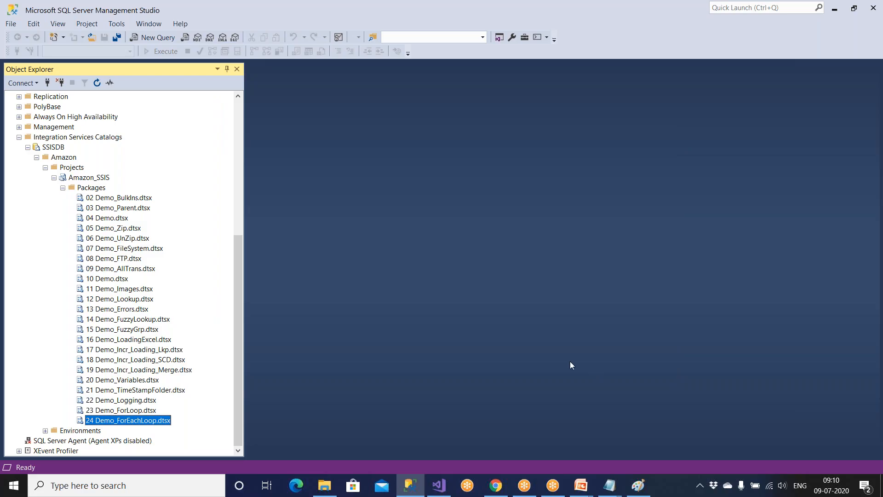
Browse to D:\Amazon and select its Delhi folder and a.txt–e.txt, then return to Management Studio.
click(329, 491)
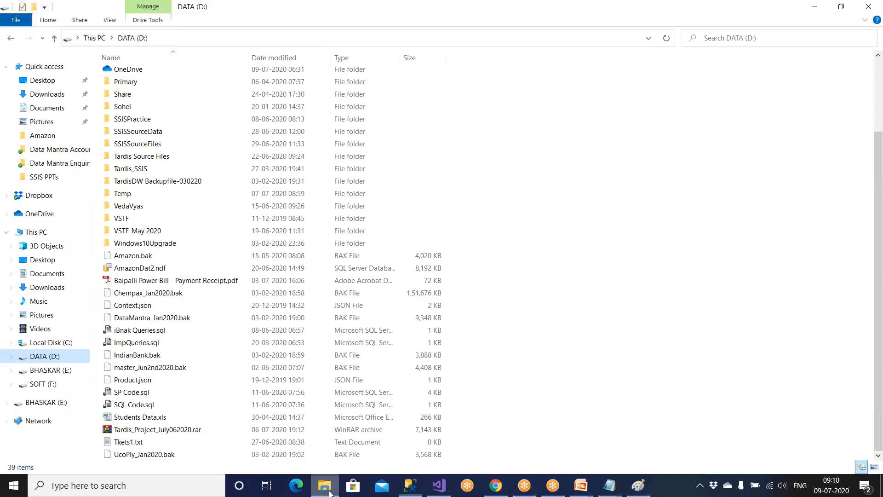
click(57, 358)
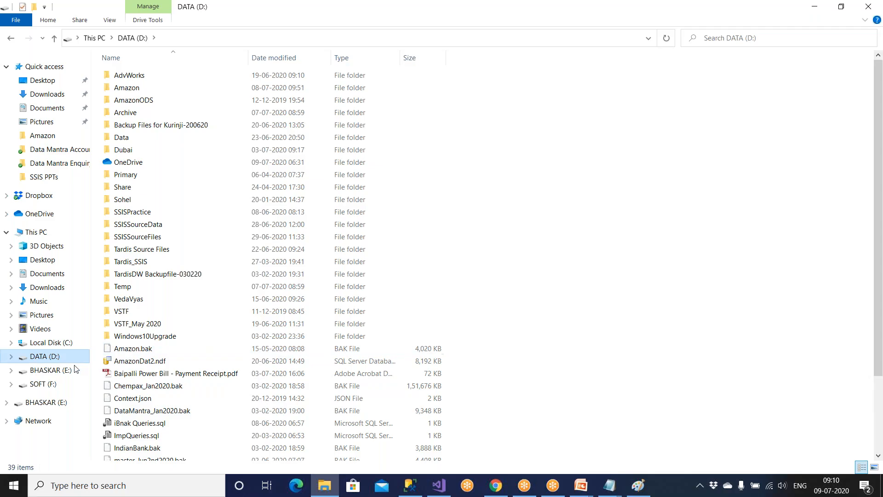
double_click(157, 92)
drag(138, 177, 127, 55)
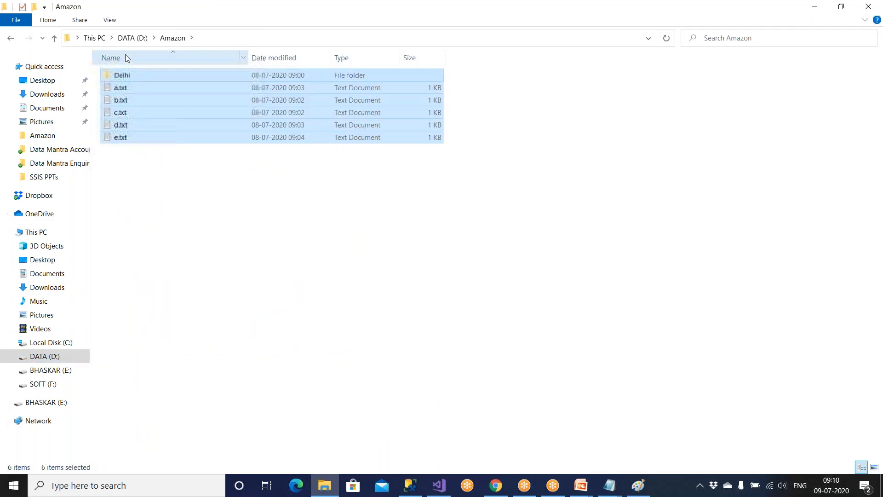
click(409, 485)
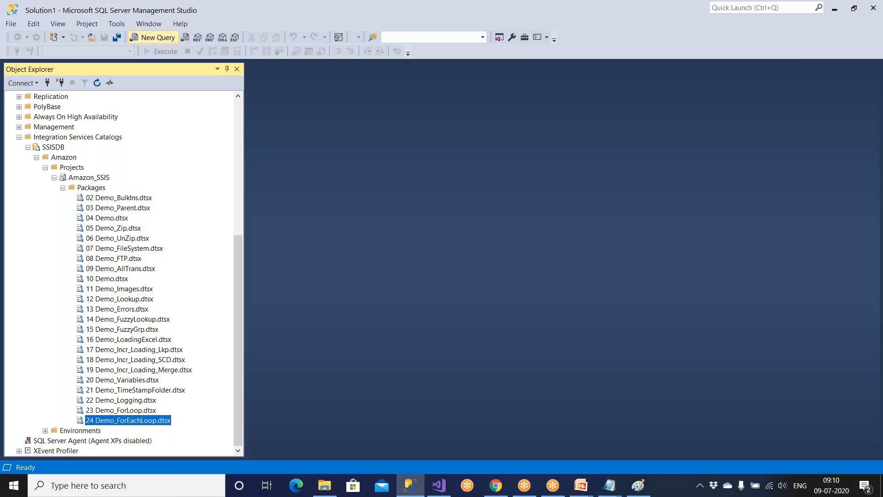
Start a blank query on master and collapse Integration Services Catalogs before moving to Visual Studio.
click(151, 37)
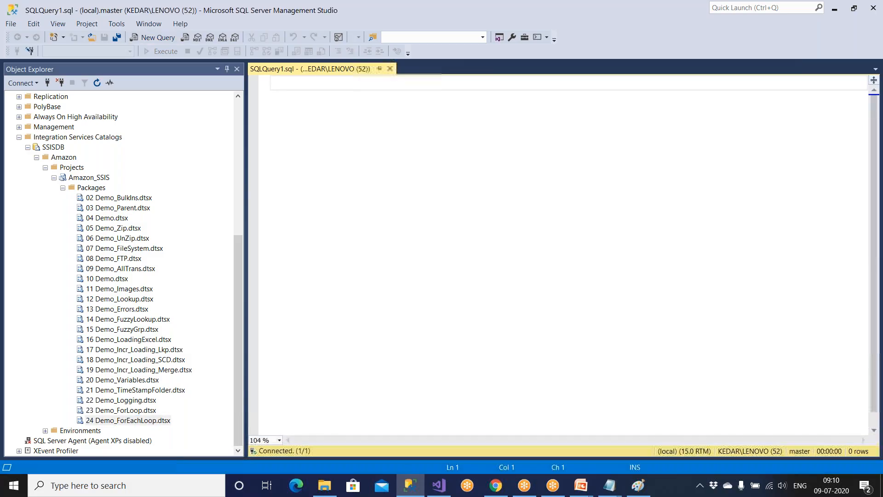
click(20, 137)
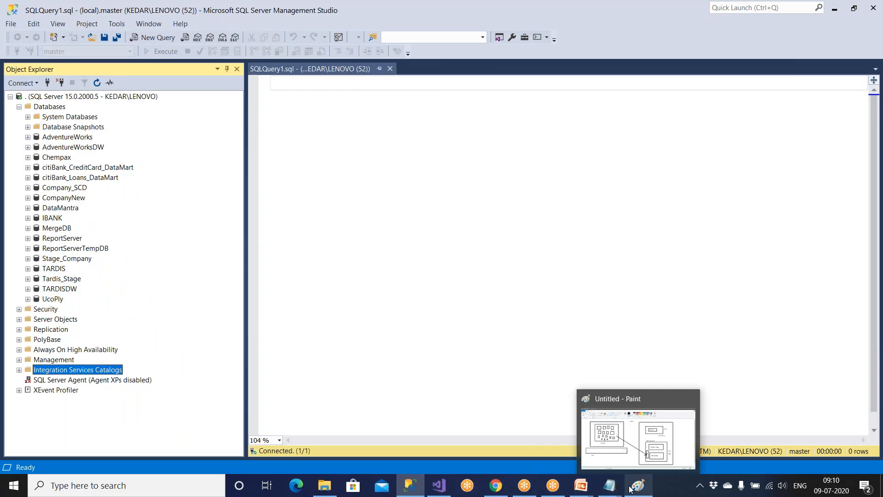
click(441, 491)
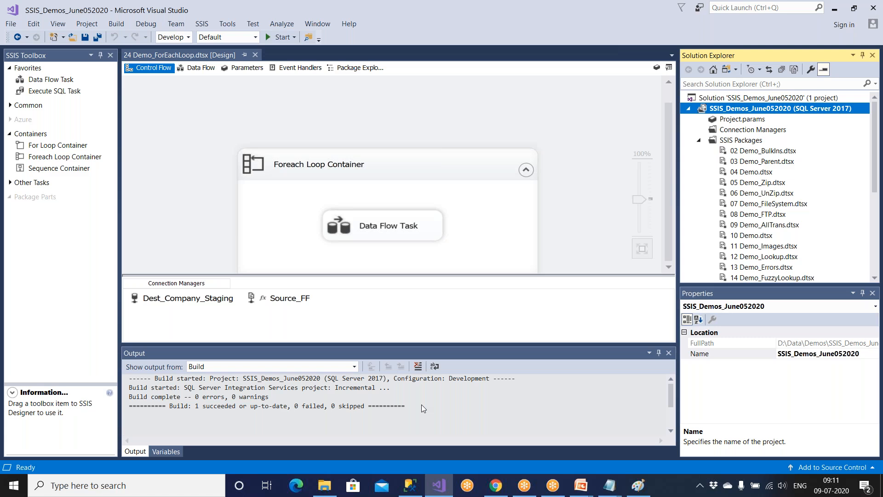
Bring the Untitled - Paint window with the PROD diagram to the front.
click(638, 485)
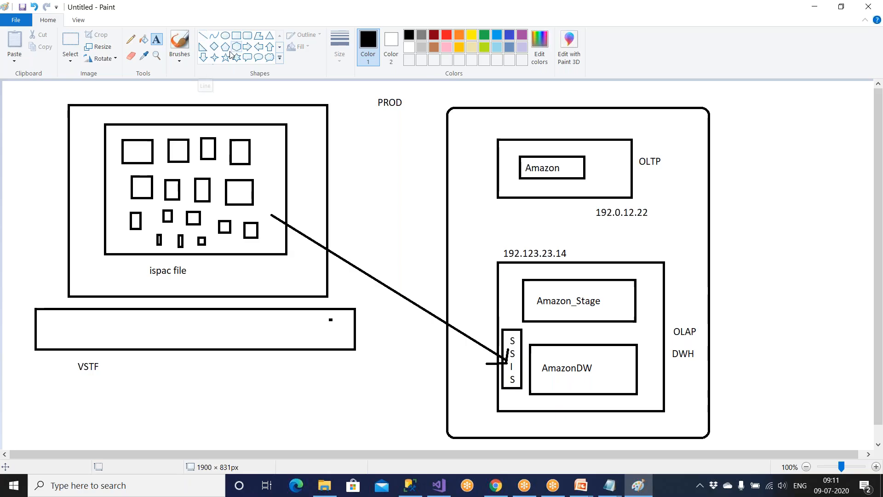
Draw a downward arrow from the OLTP Amazon box to the OLAP box.
click(249, 47)
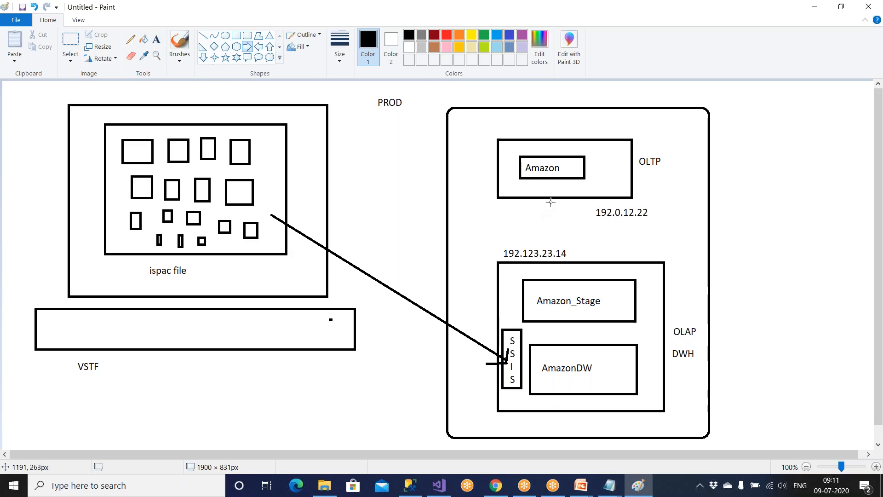
drag(566, 202, 586, 226)
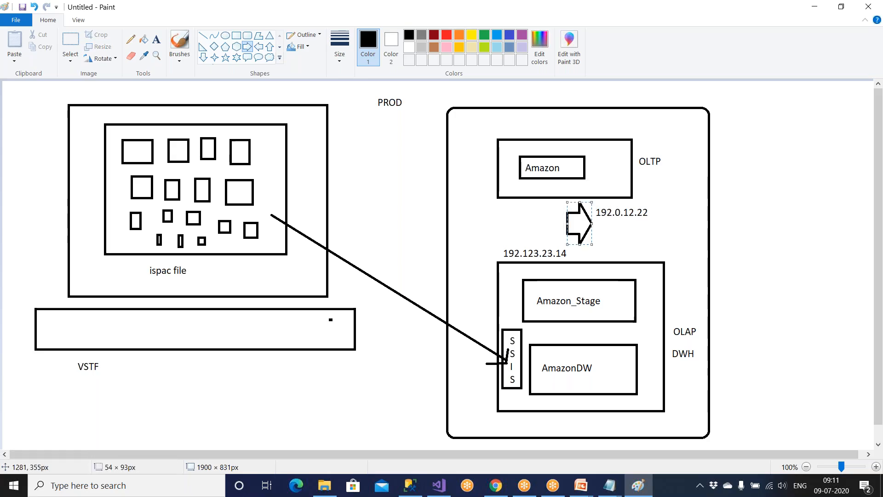
key(ctrl+z)
click(203, 58)
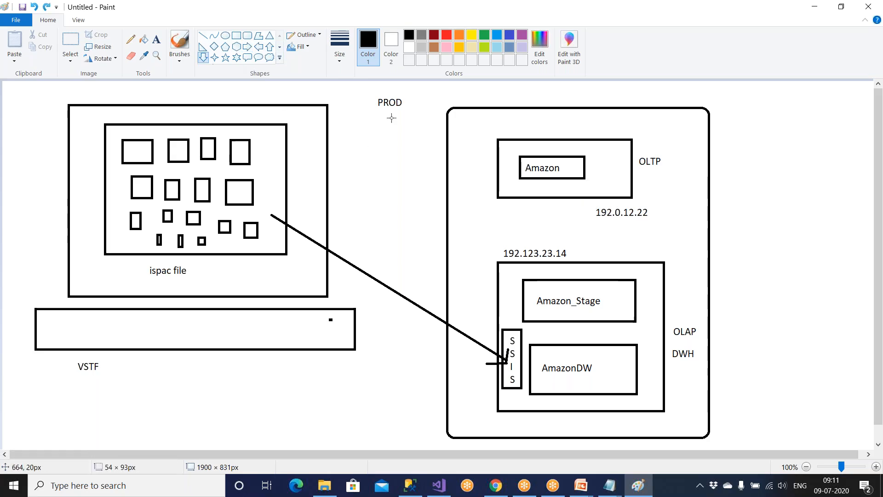
drag(567, 204, 586, 248)
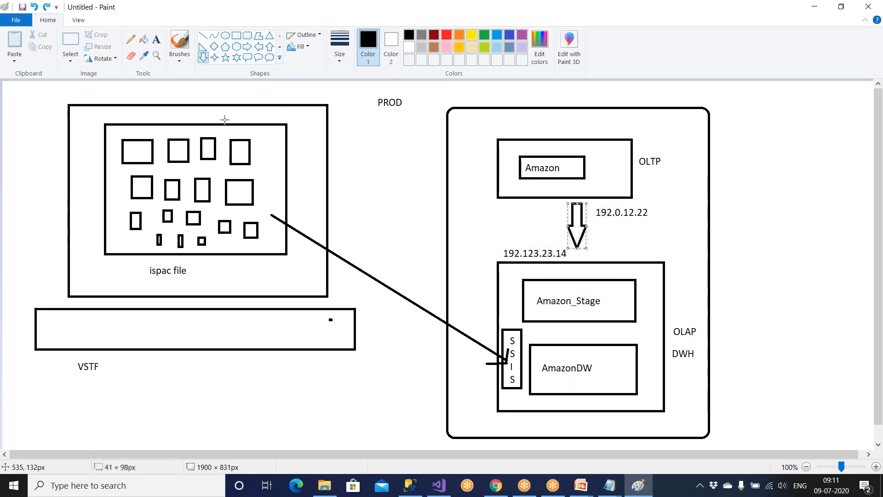
Draw a new rectangle beneath the VSTF label.
click(236, 36)
drag(150, 368, 206, 442)
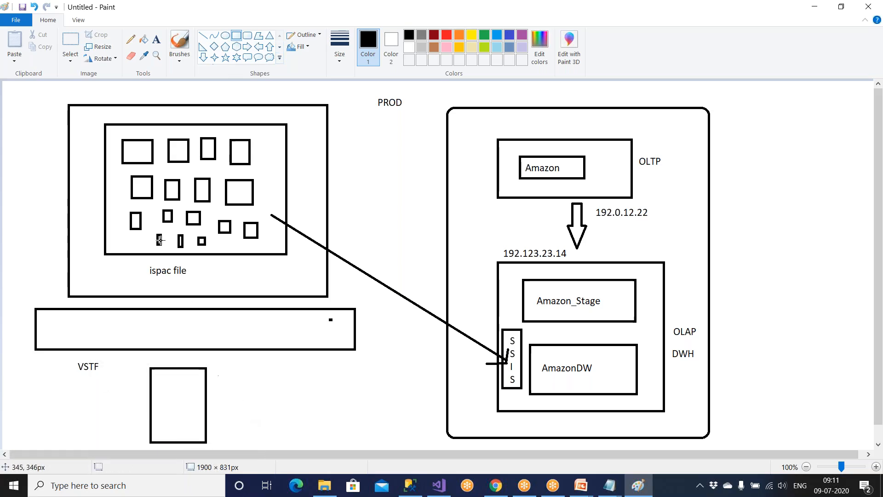
click(156, 39)
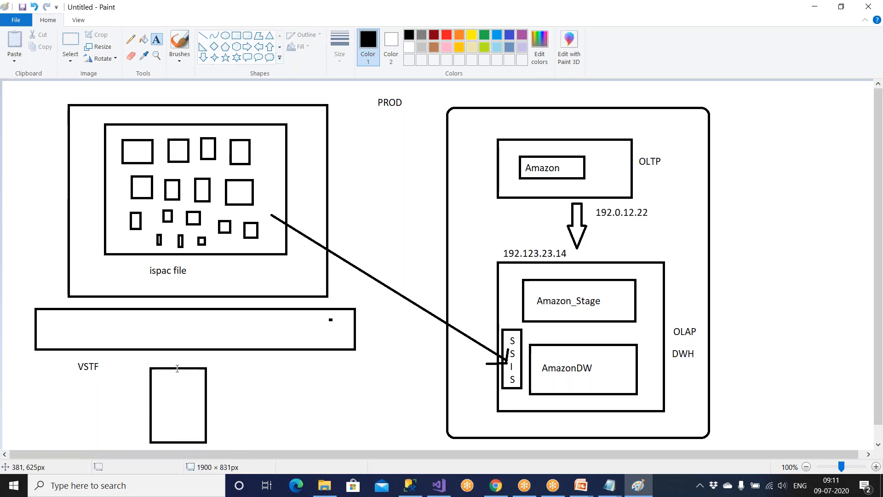
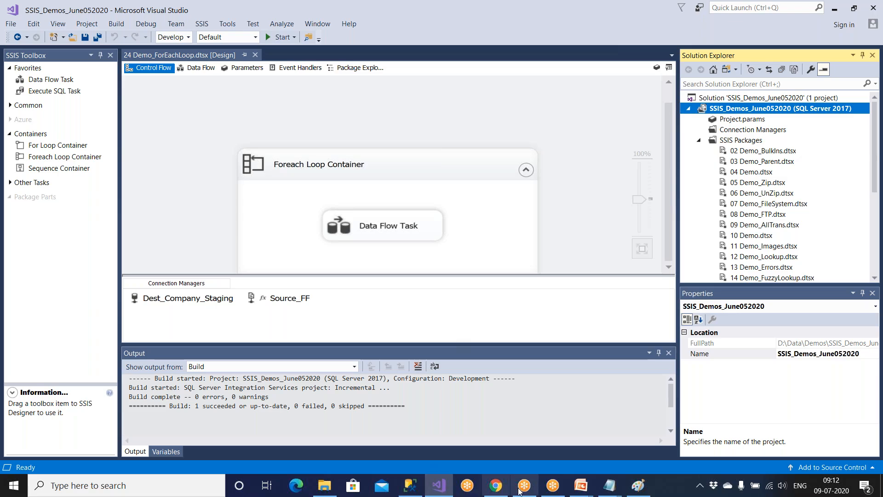
Bring SQL Server Management Studio to the front from the taskbar.
click(410, 485)
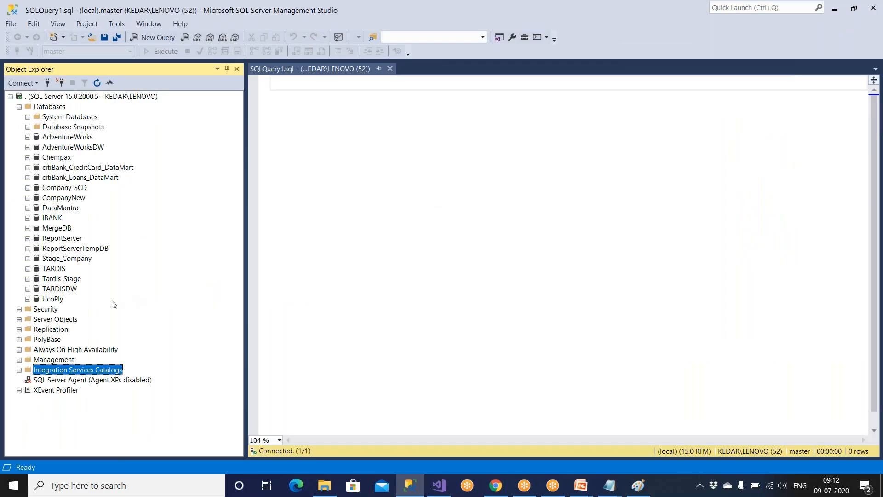
Open Configure for 24 Demo_ForEachLoop.dtsx under SSISDB > Amazon > Amazon_SSIS > Packages.
click(18, 370)
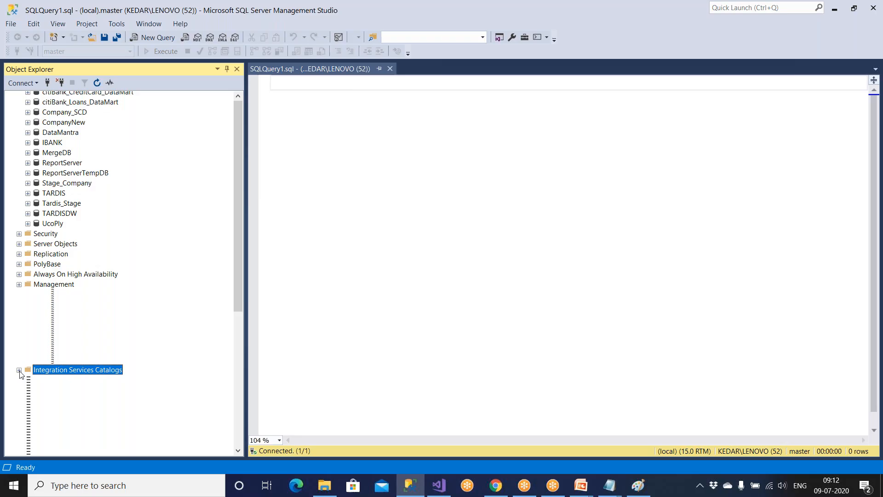
scroll(127, 268, down, 1)
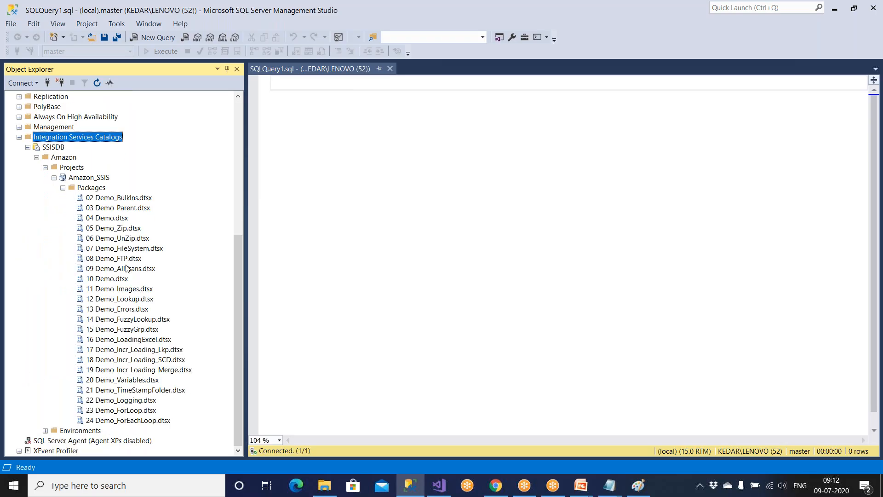
click(155, 422)
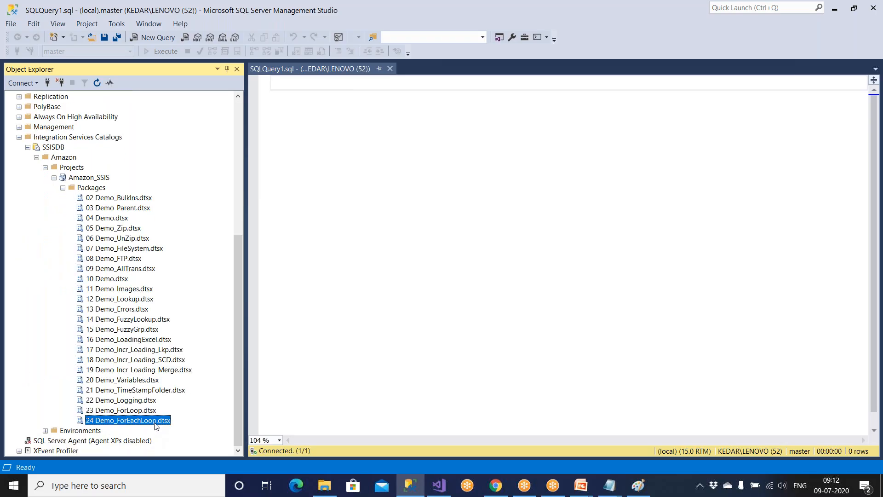
right_click(155, 423)
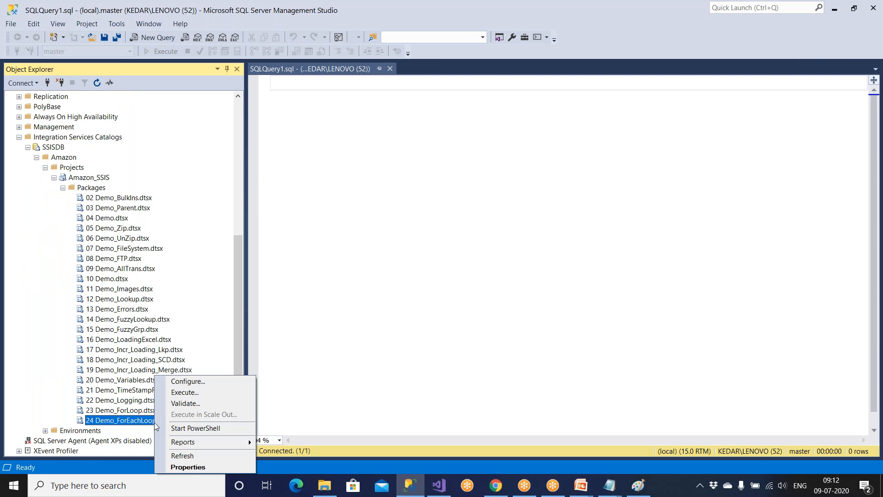
click(208, 381)
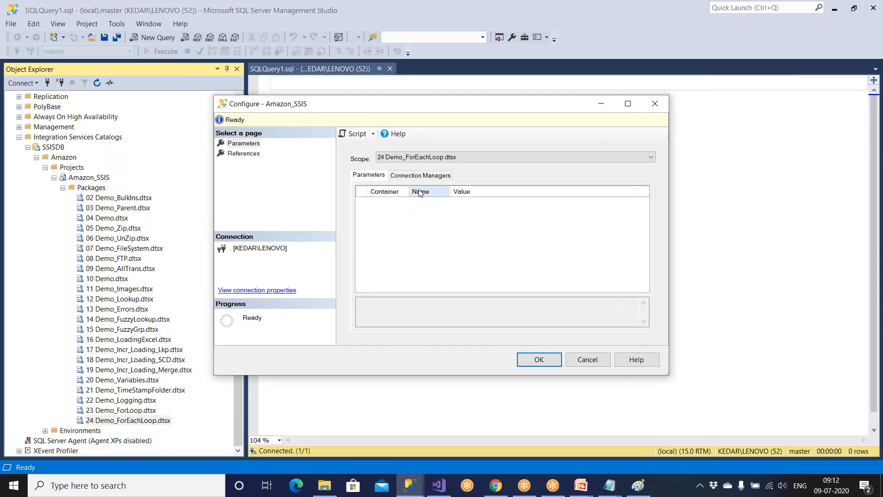
Inspect the Source_FF and Dest_Company_Staging connection manager properties, then close Configure unchanged.
click(427, 178)
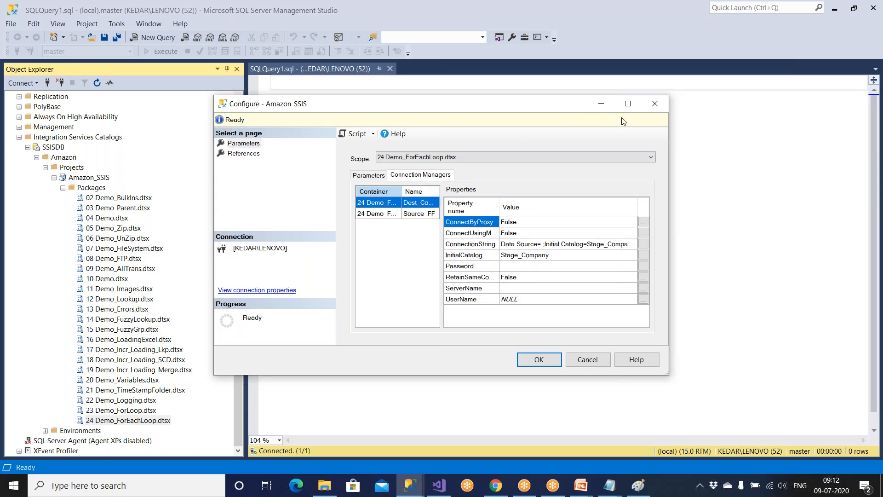
click(629, 106)
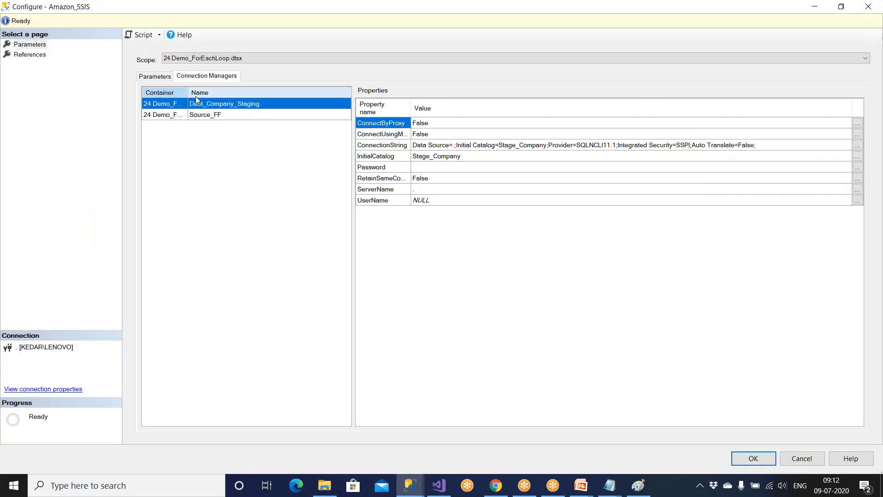
drag(189, 93, 238, 94)
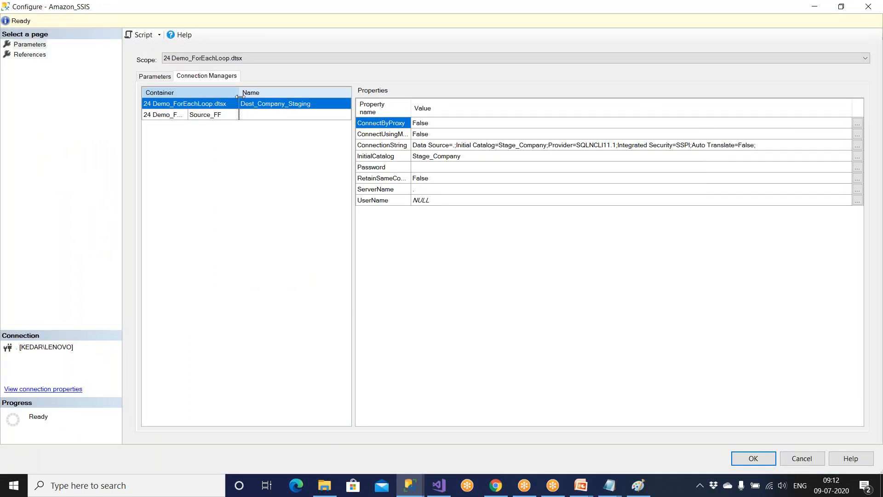
click(265, 117)
drag(353, 103, 396, 103)
click(321, 105)
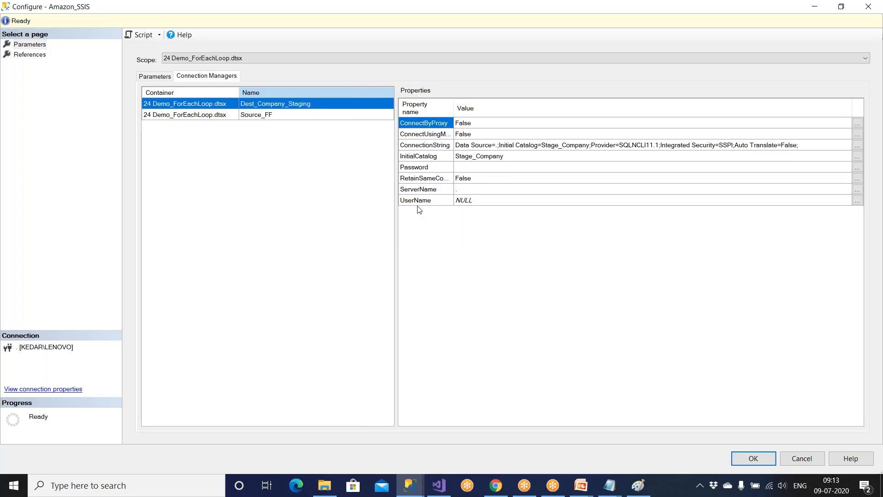
click(462, 192)
click(461, 192)
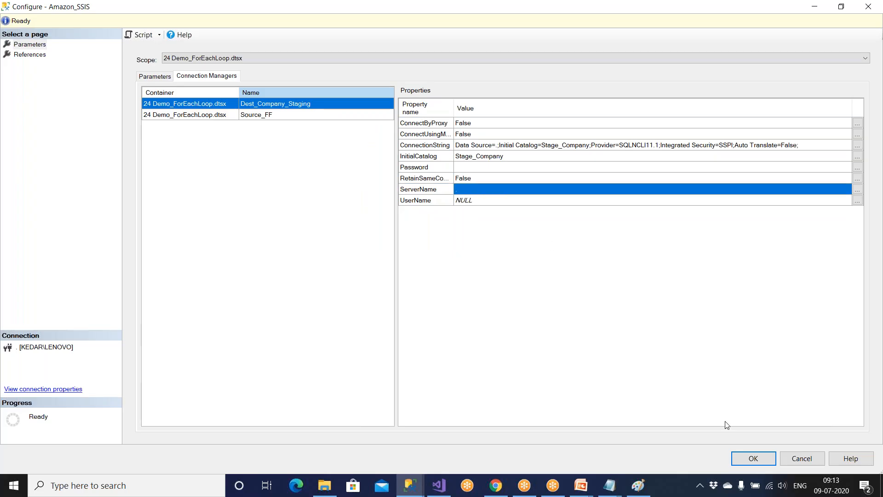
click(801, 458)
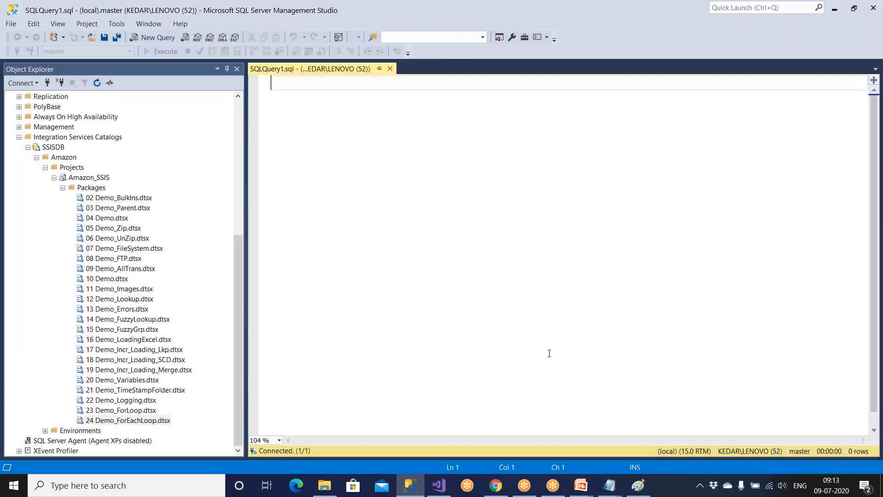
Reopen Configure and open the ServerName value editor for Dest_Company_Staging.
right_click(156, 422)
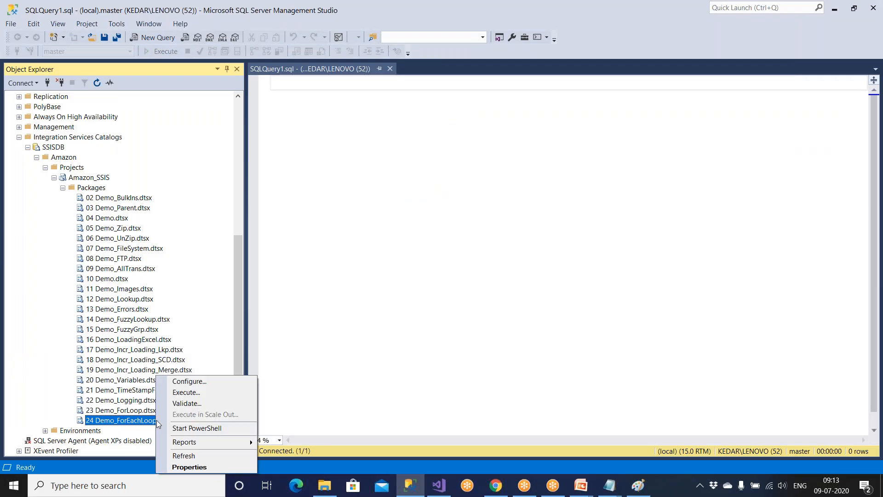
click(186, 386)
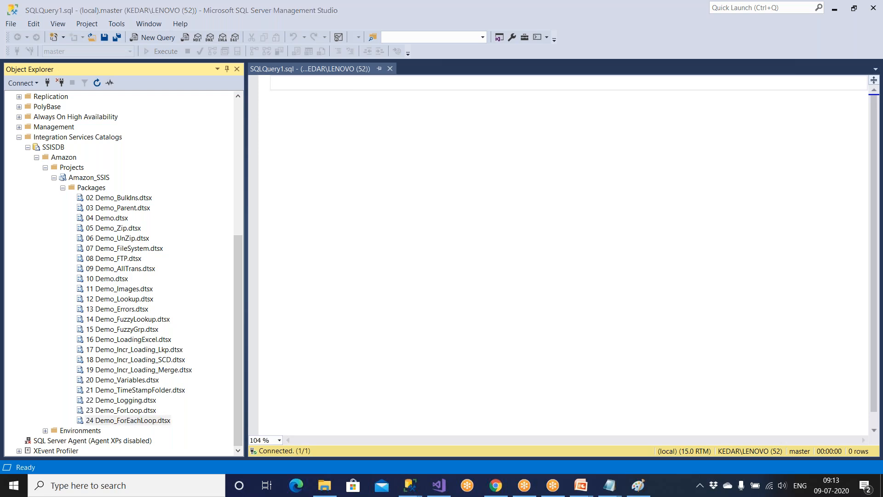
click(424, 175)
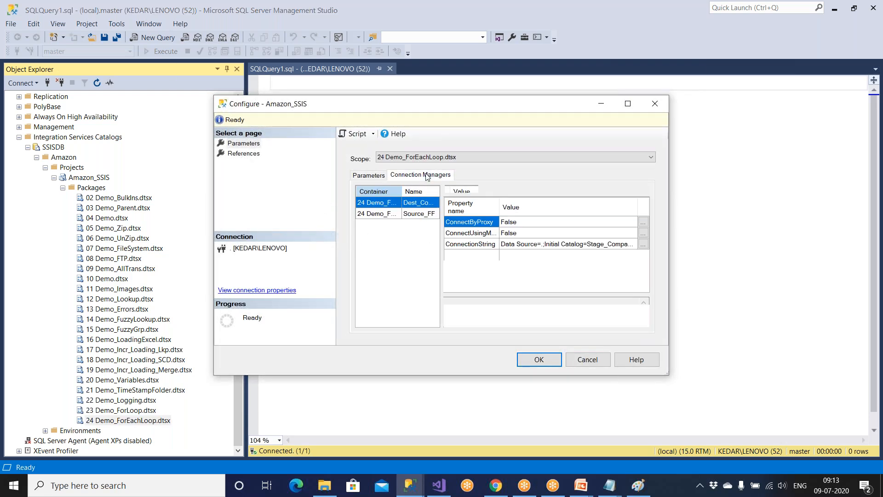
click(627, 103)
click(244, 116)
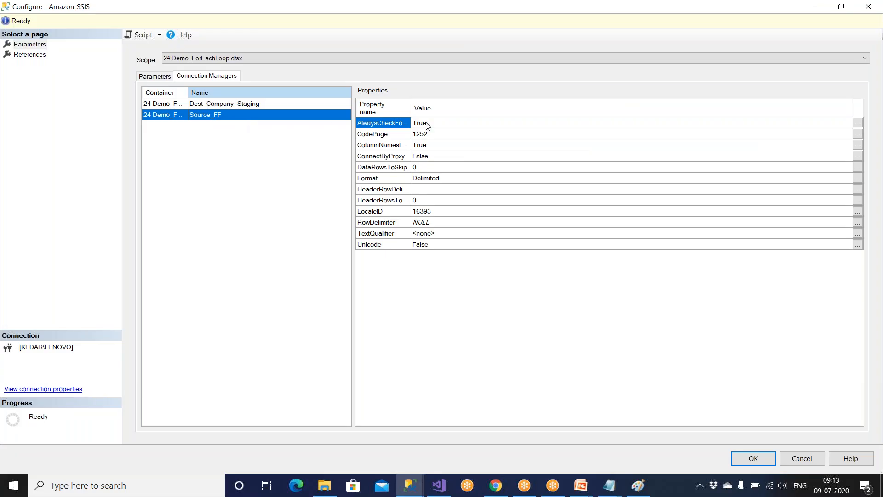
drag(410, 110, 472, 113)
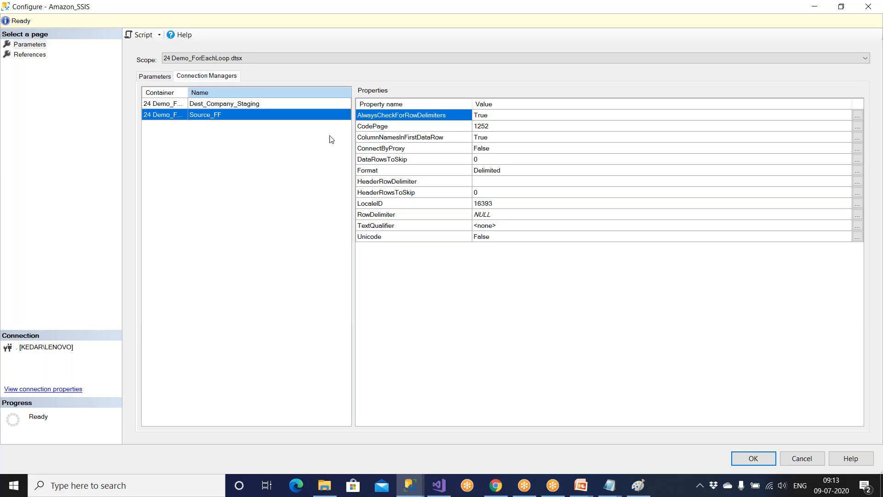
click(257, 106)
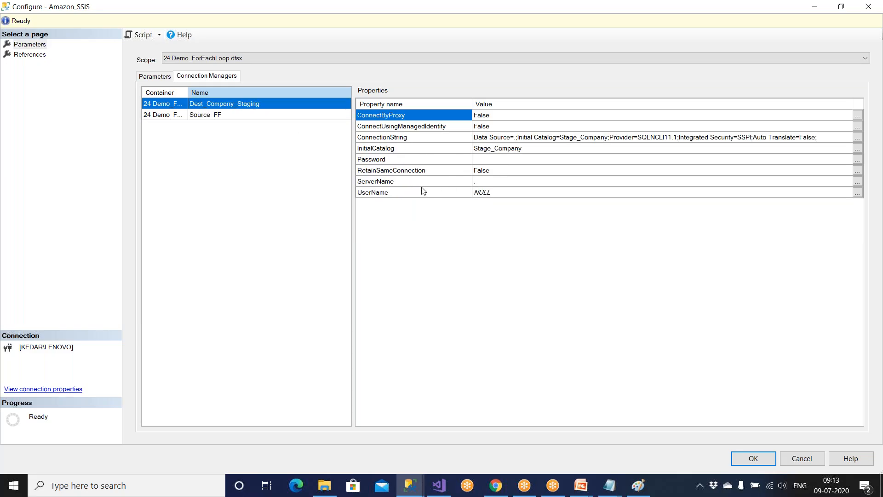
click(402, 183)
click(483, 182)
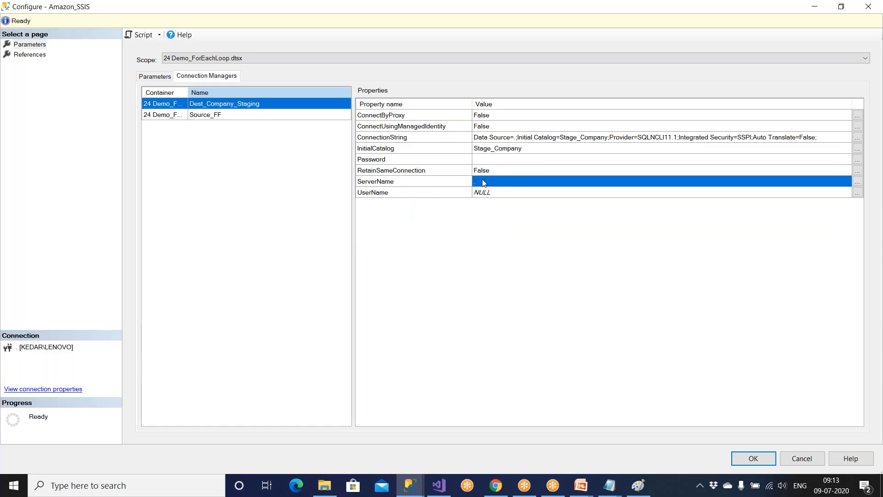
click(857, 182)
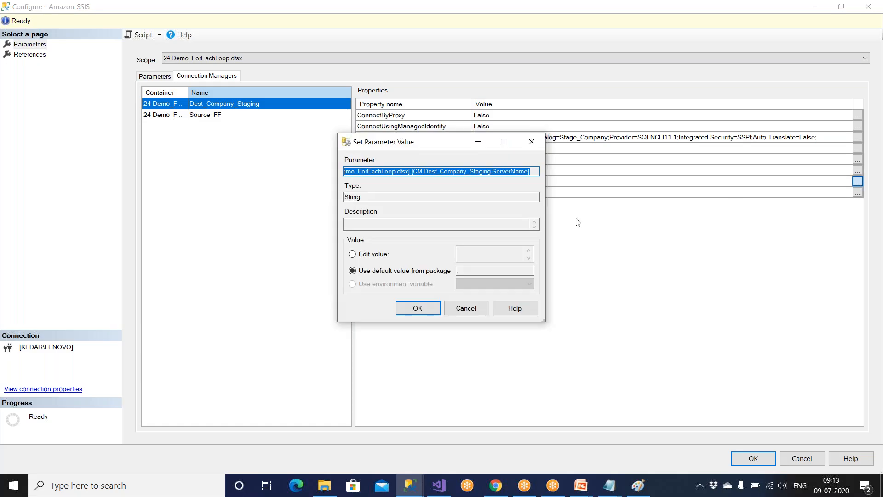
Enter the server IP from the Paint diagram as the custom ServerName value.
click(368, 257)
click(465, 256)
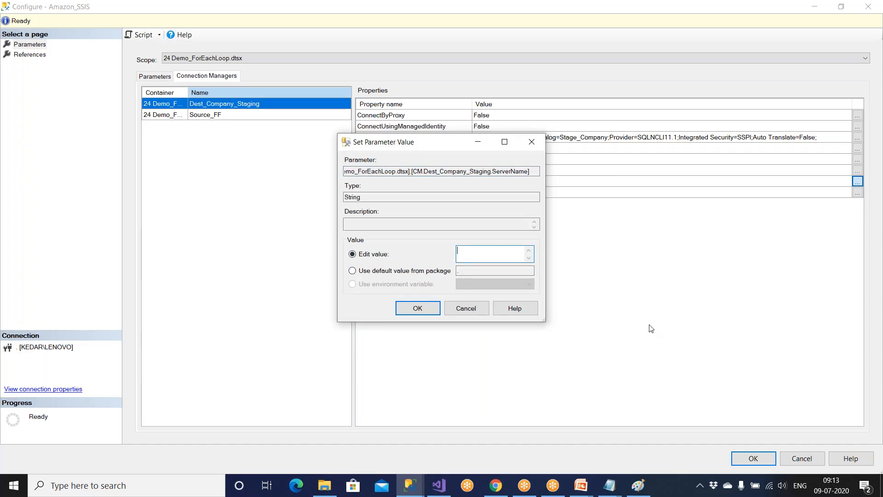
click(638, 486)
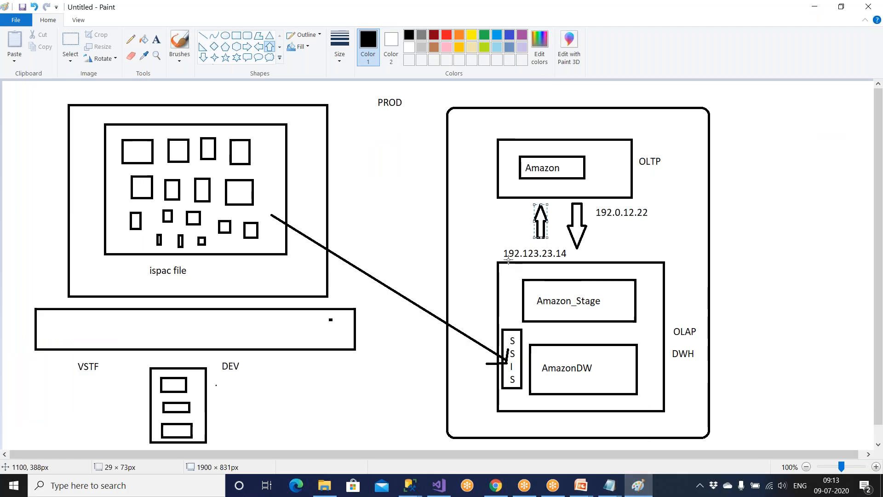
click(637, 487)
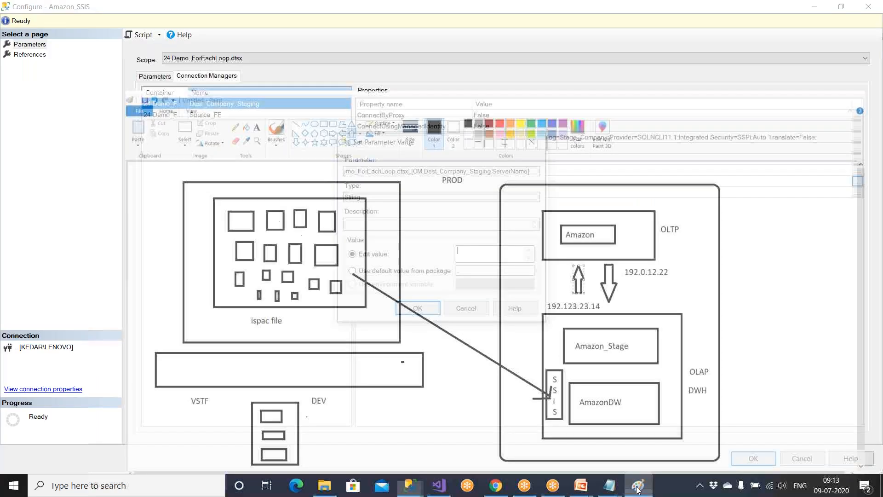
text(192.123.23.14)
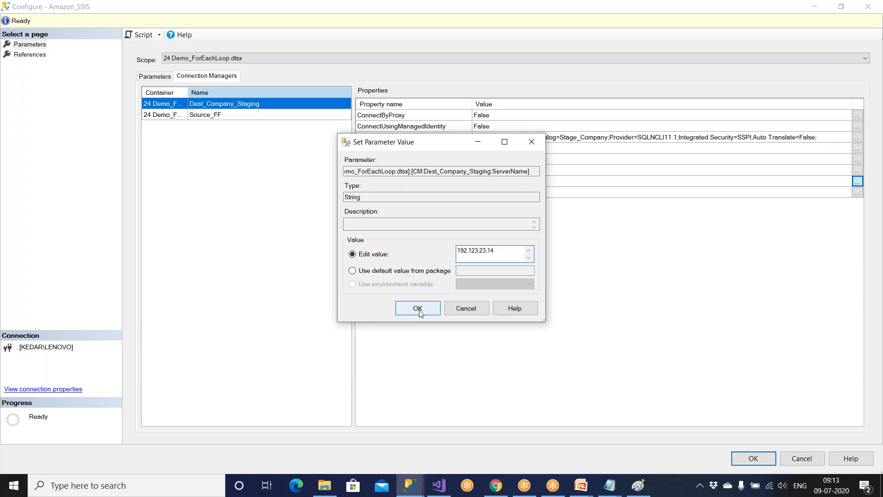
click(473, 314)
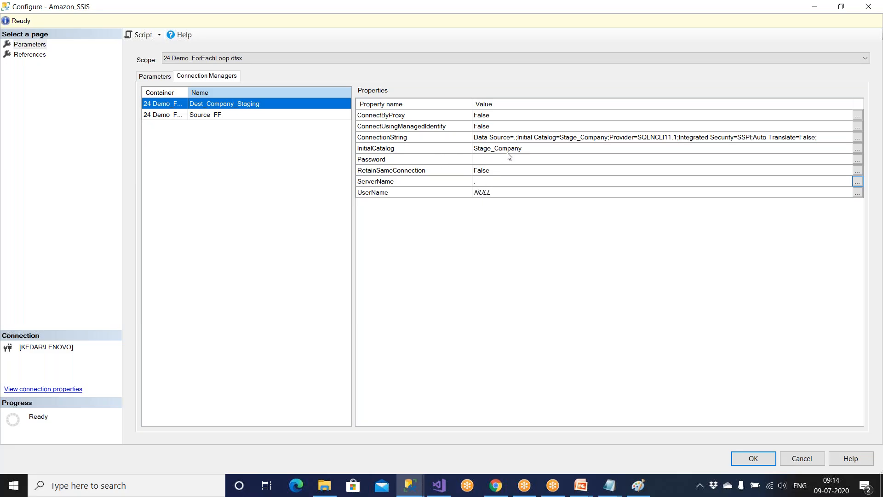
Cancel the Configure dialog without saving and switch to Visual Studio.
key(alt+Tab)
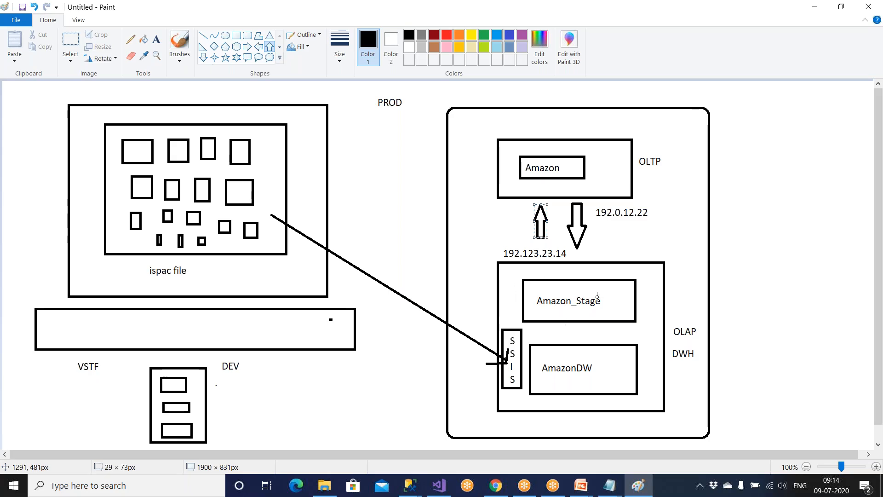
key(alt+Tab)
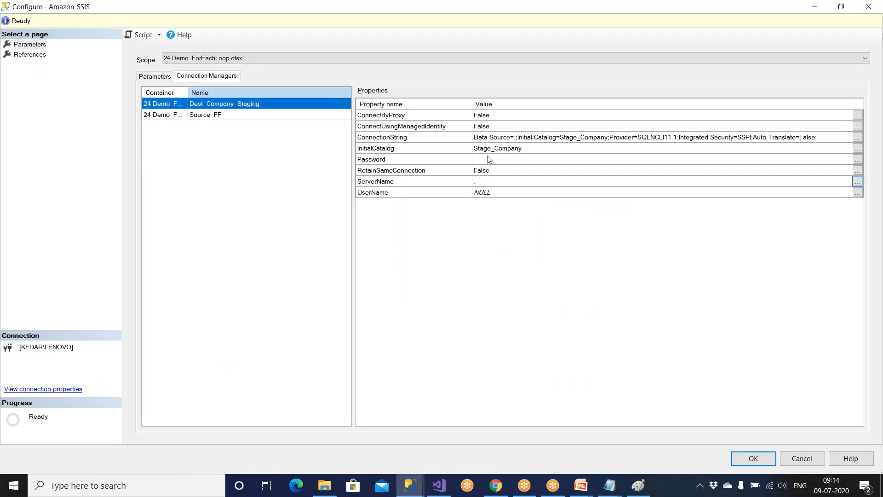
click(483, 182)
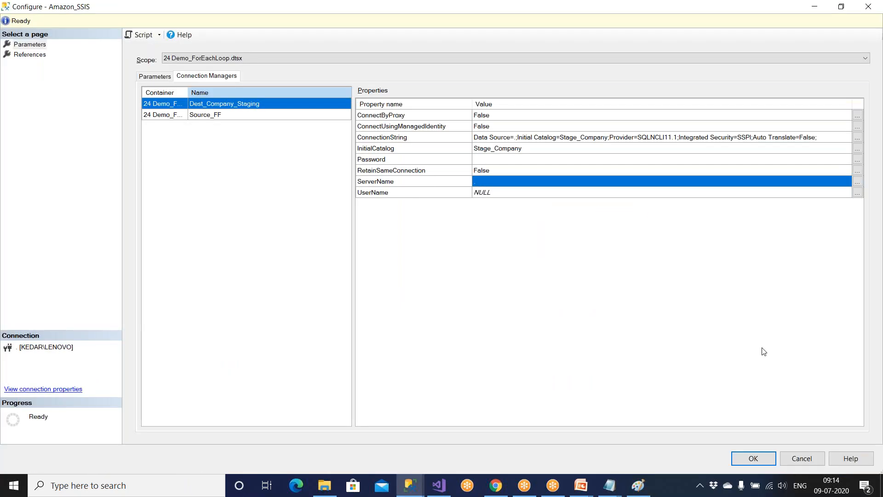
click(799, 456)
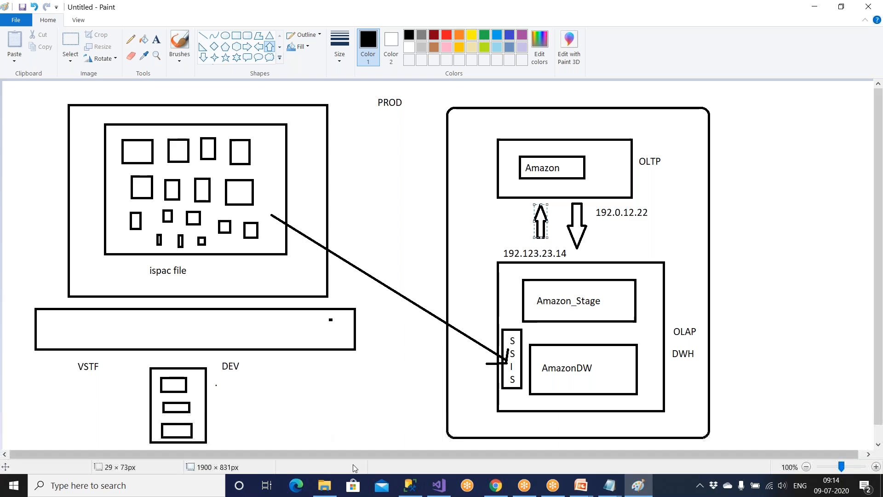
click(439, 485)
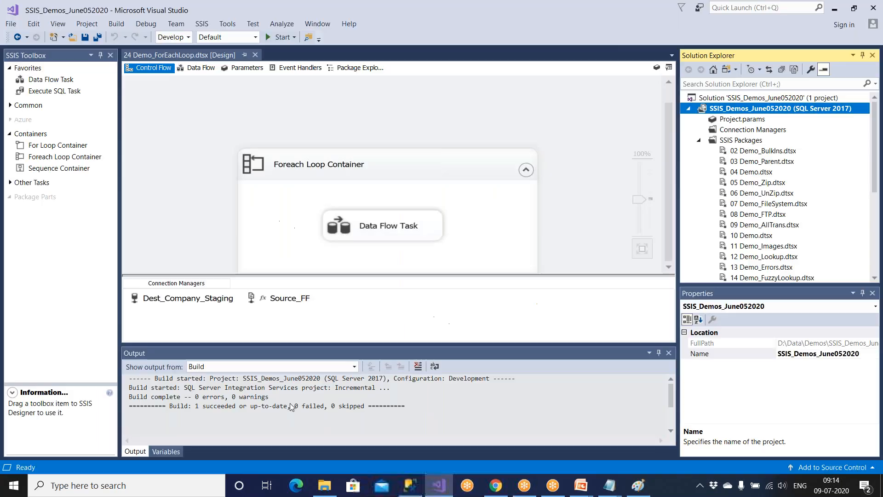
click(410, 485)
click(149, 410)
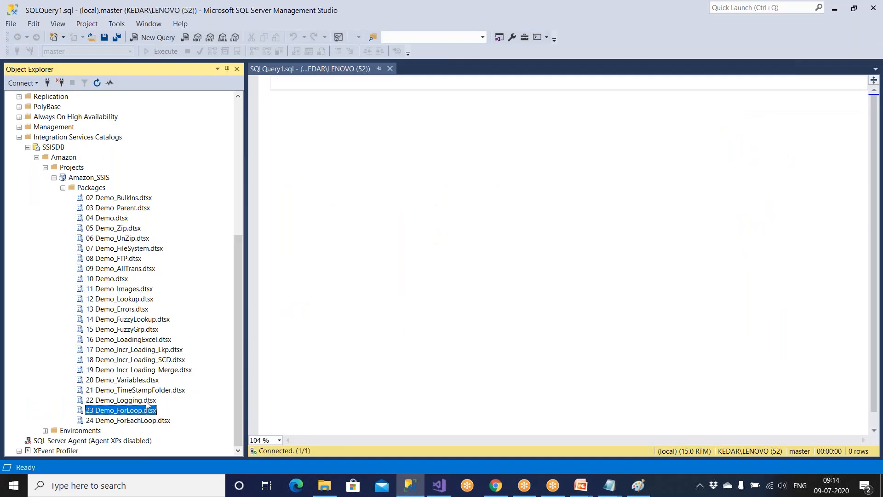
right_click(147, 410)
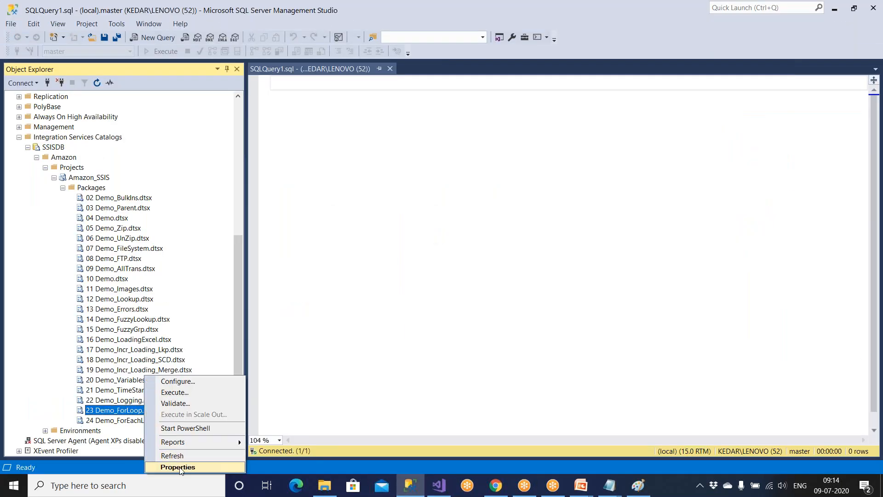
click(184, 382)
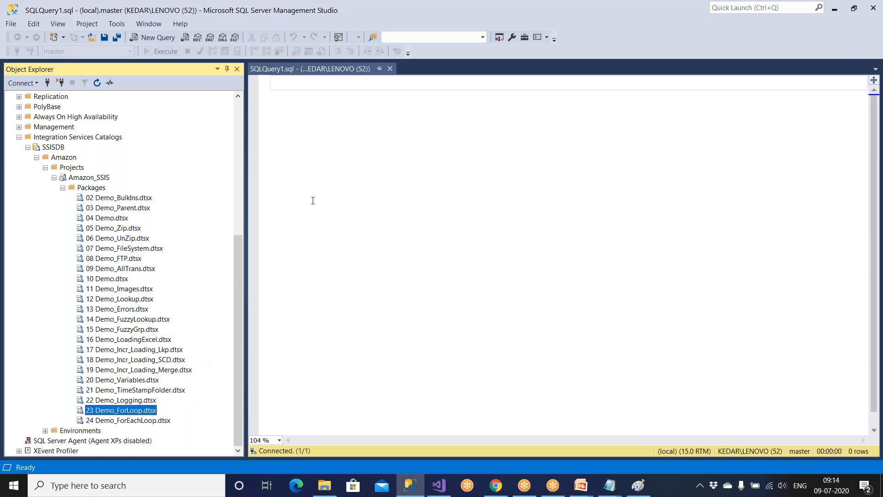
click(427, 177)
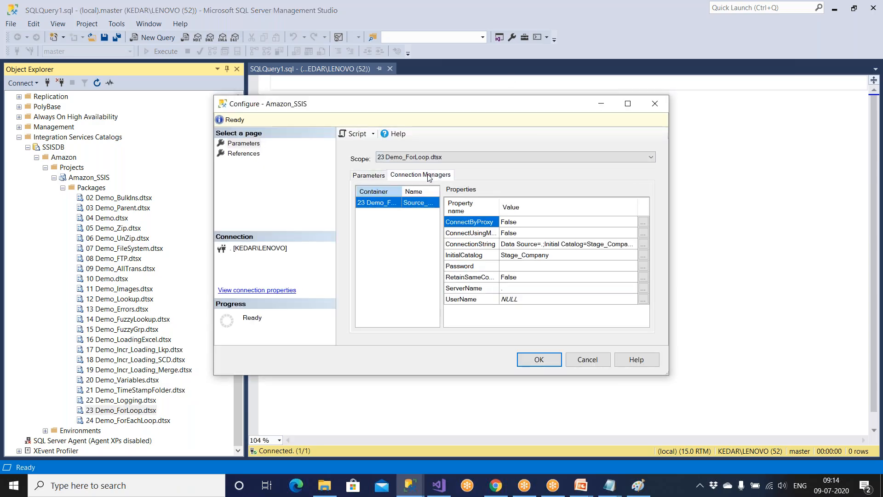
click(627, 103)
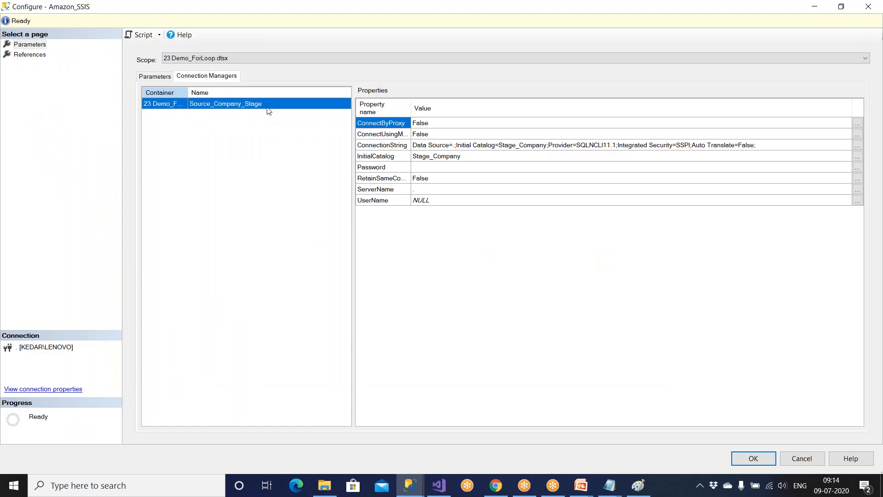
click(423, 193)
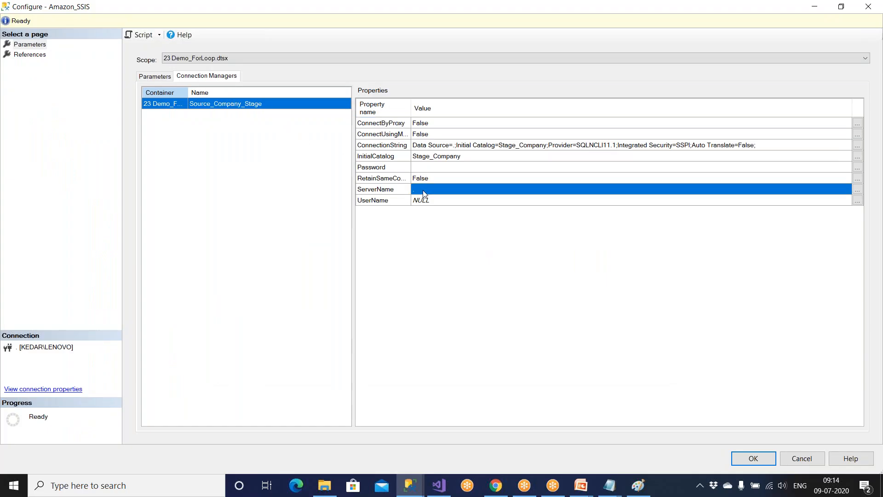
click(856, 189)
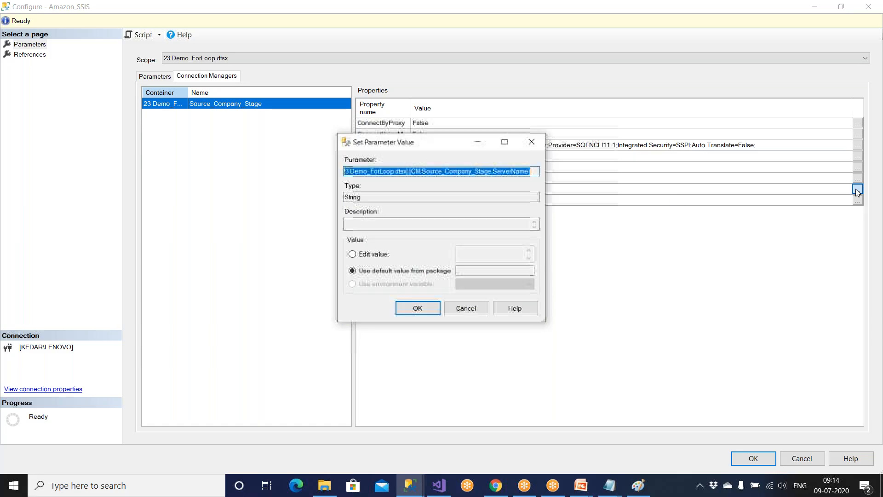
click(367, 256)
click(473, 253)
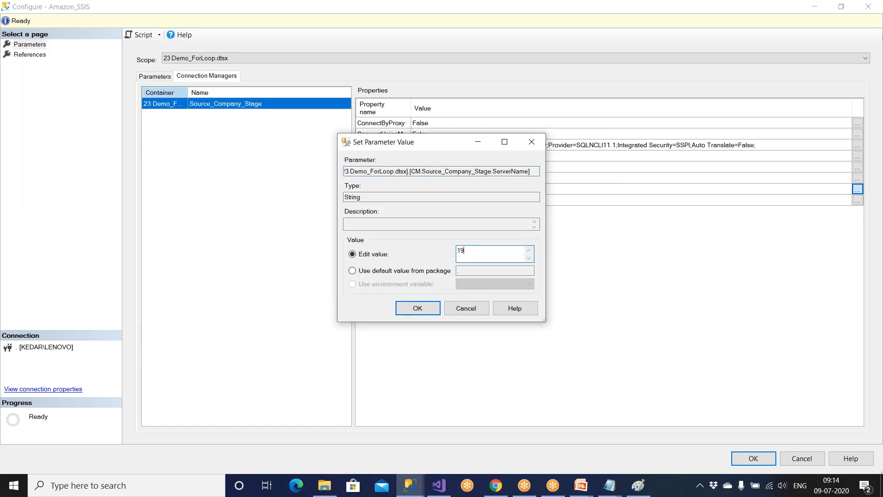
text(192.127.23.14)
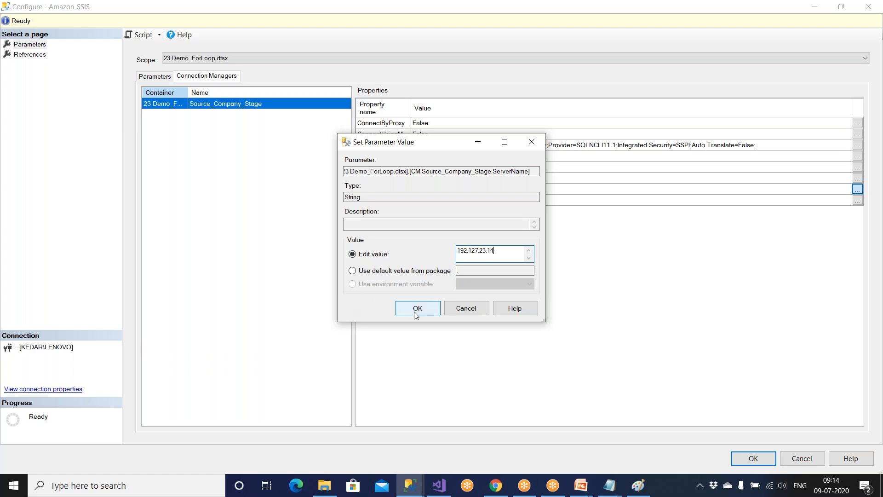
click(460, 313)
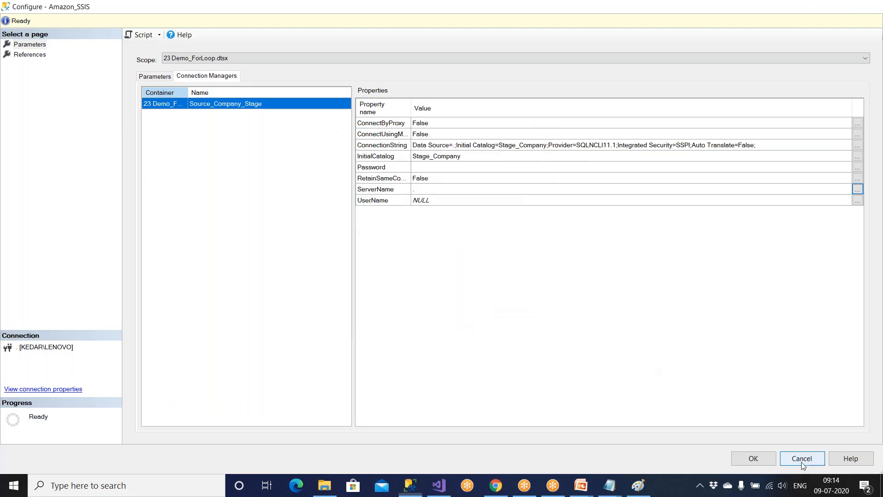
click(800, 458)
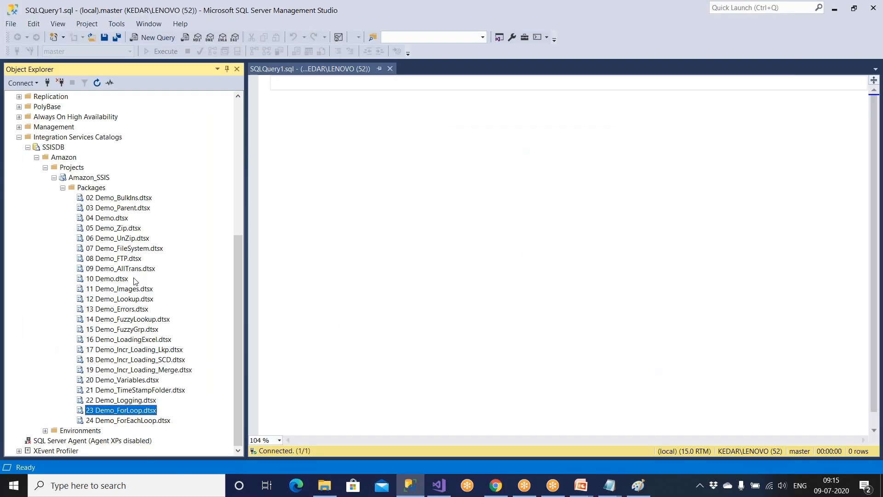
Collapse SSISDB and expand Stage_Company's Tables folder in Object Explorer.
click(128, 421)
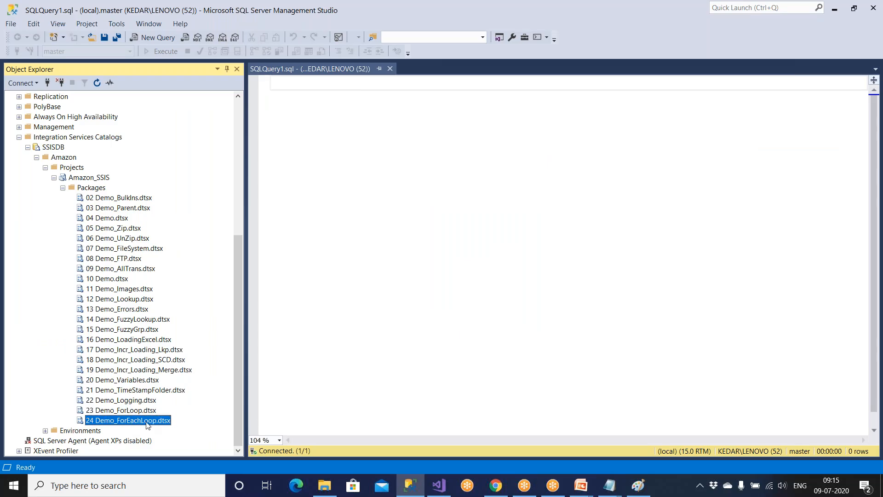
right_click(144, 426)
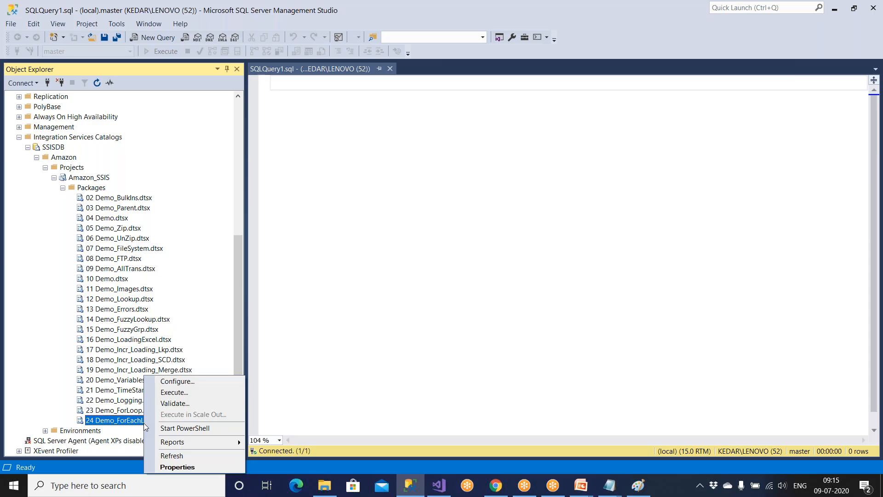
click(28, 147)
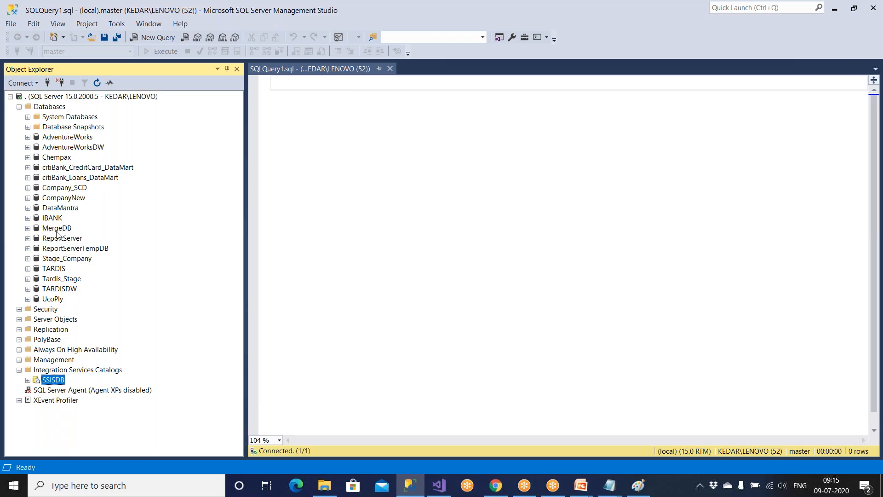
click(69, 260)
double_click(69, 260)
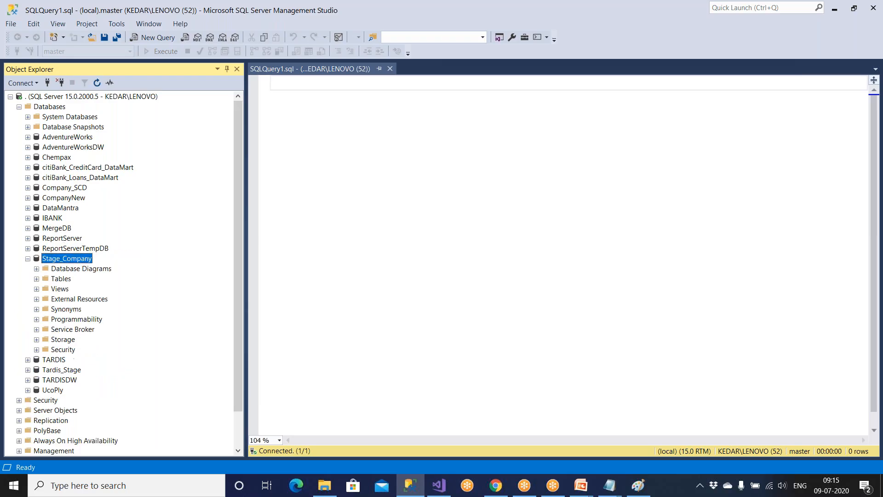
double_click(61, 278)
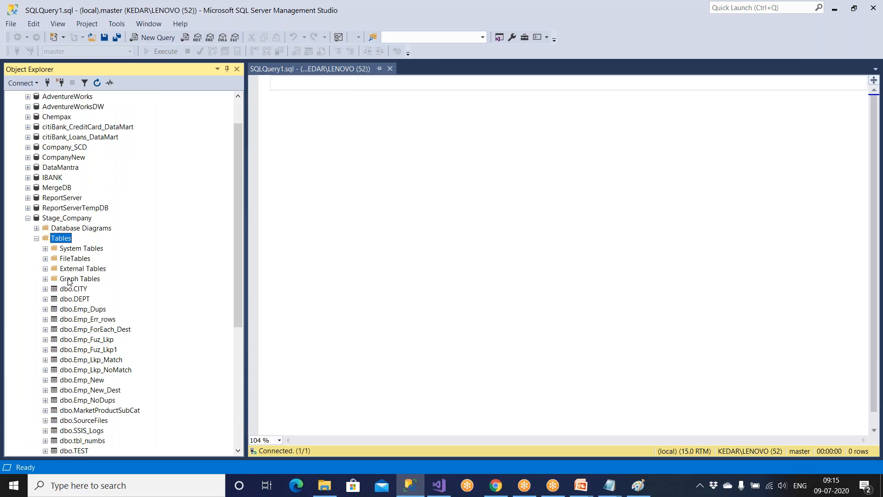
Write the query 'select * from Emp_ForEach_Dest' using the dragged table name.
scroll(89, 400, down, 4)
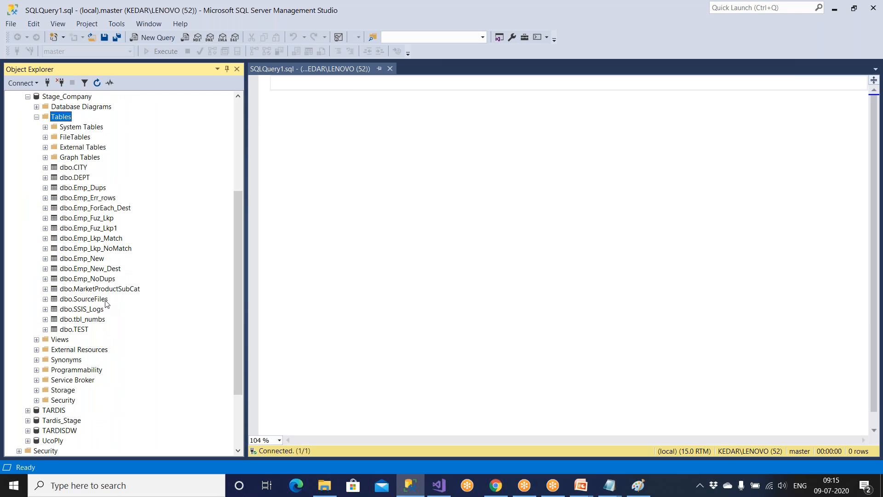
drag(110, 208, 400, 225)
click(402, 83)
key(Left)
key(Left)
key(Left)
key(Left)
key(Left)
key(Left)
key(Left)
key(Left)
key(Left)
key(Left)
key(Left)
key(Left)
key(Left)
key(Left)
key(Left)
key(Left)
key(Left)
key(Left)
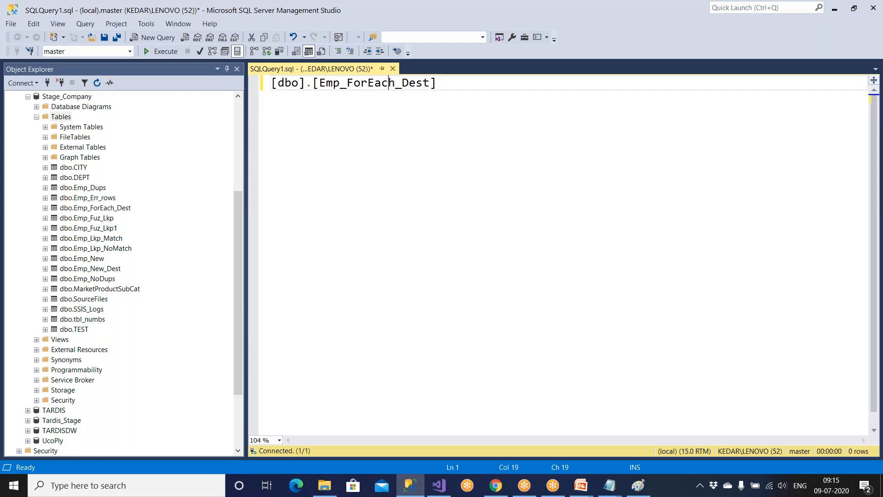
key(BackSpace)
key(Delete)
key(Delete)
key(Delete)
key(Delete)
key(Delete)
key(Delete)
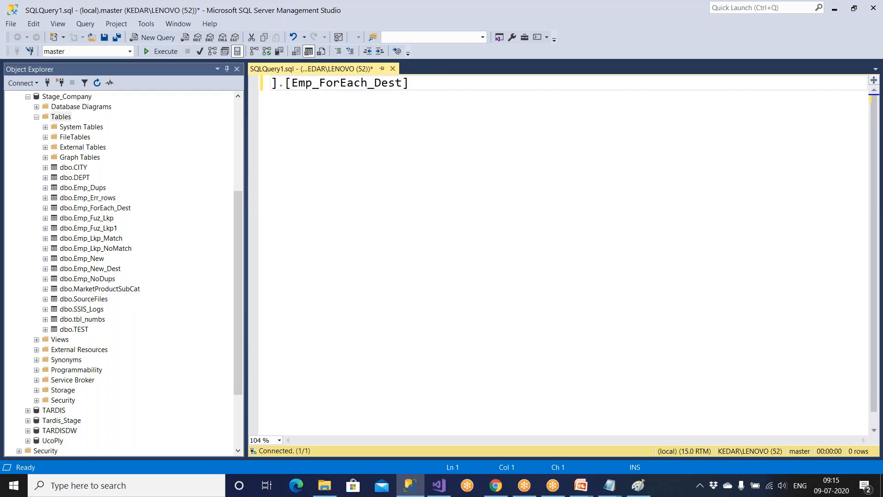
text(select * fro)
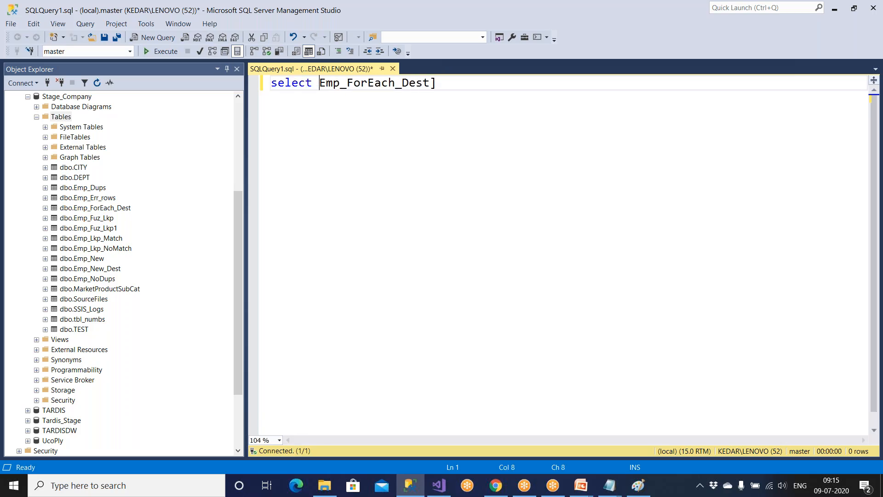
text(m)
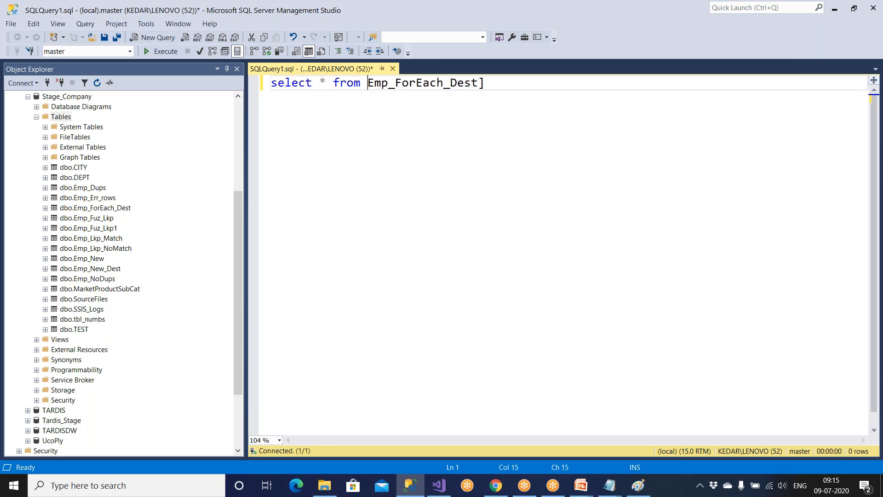
click(491, 92)
key(BackSpace)
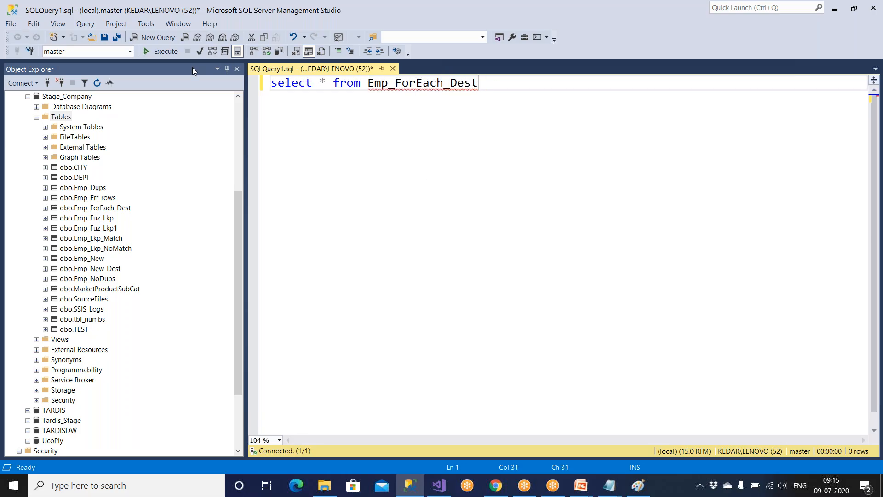
Run the query against Stage_Company, showing the table has no rows.
click(129, 52)
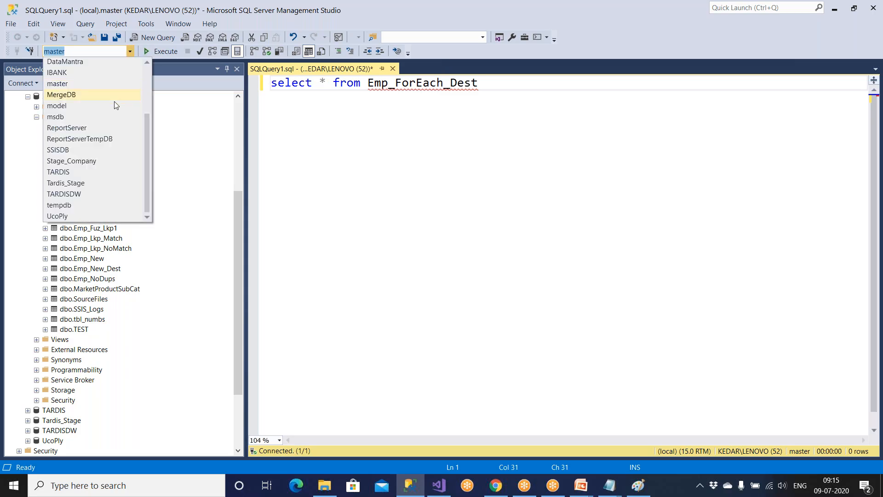
click(94, 160)
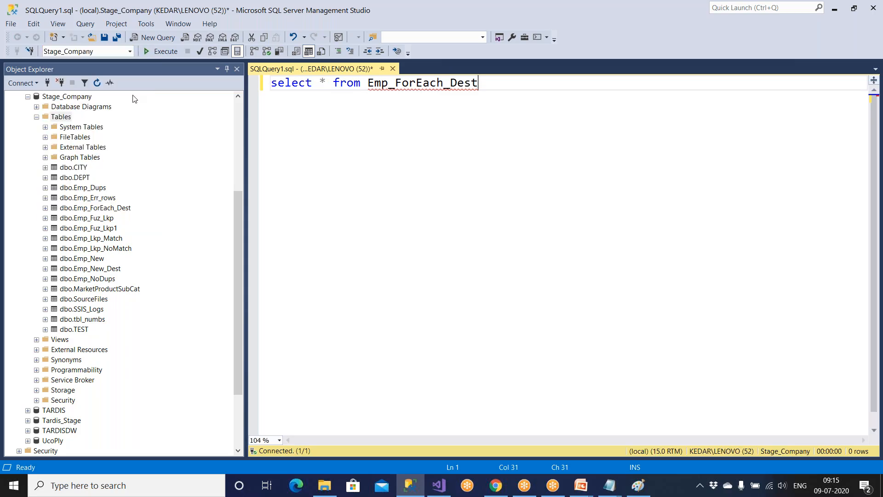
click(151, 52)
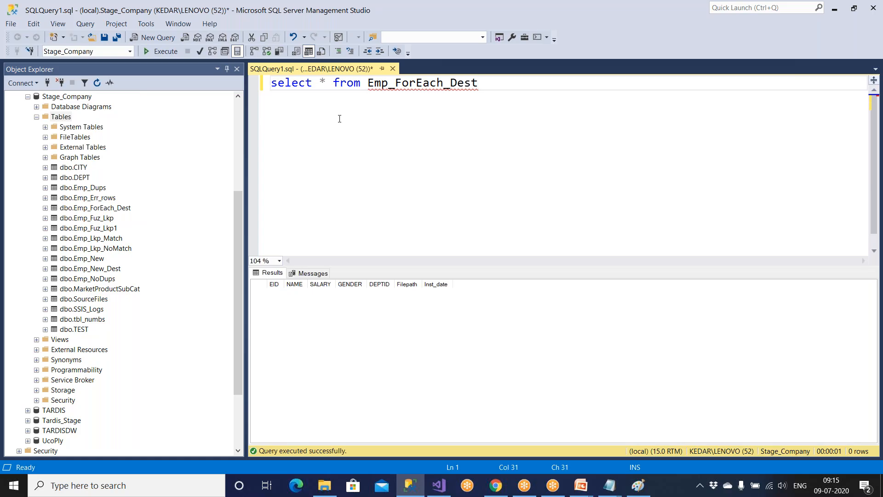
key(F5)
Expand SSISDB down to 24 Demo_ForEachLoop and choose Execute on it.
key(alt+Tab)
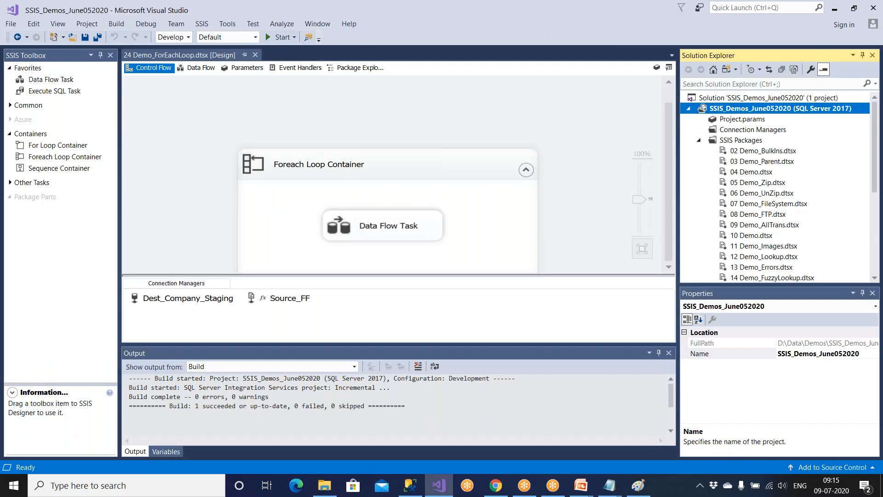
key(alt+Tab)
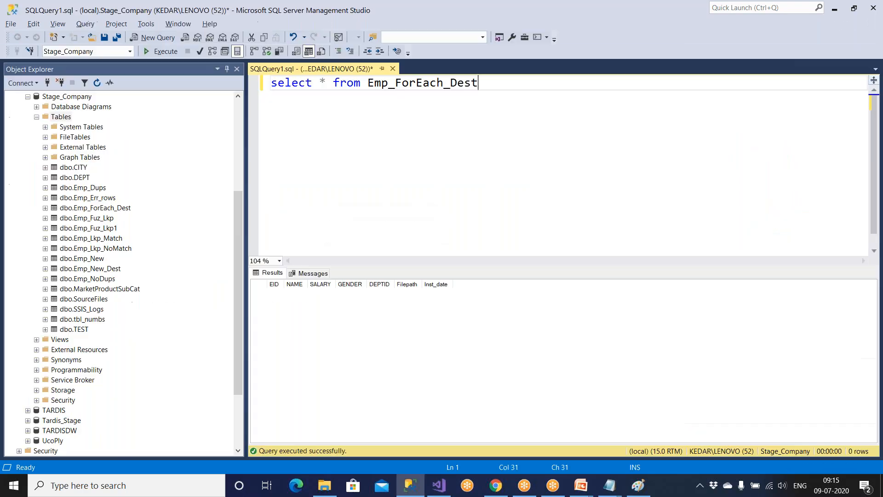
click(325, 487)
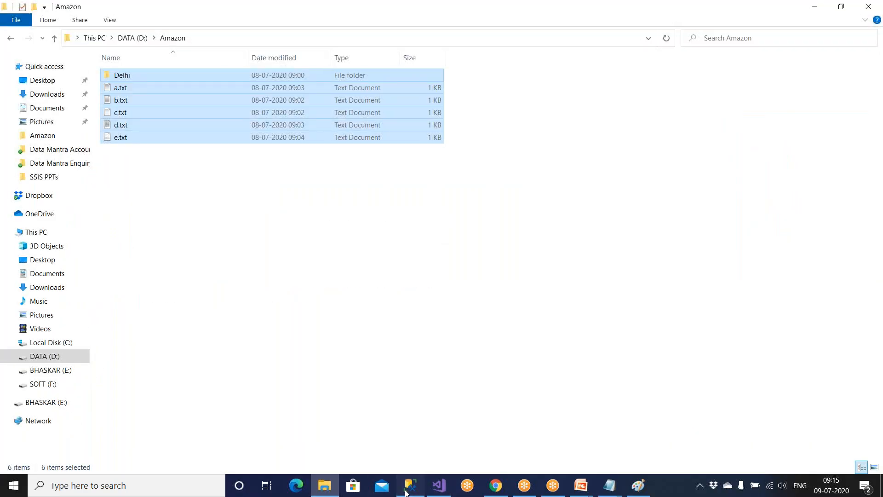
click(410, 485)
scroll(206, 347, down, 3)
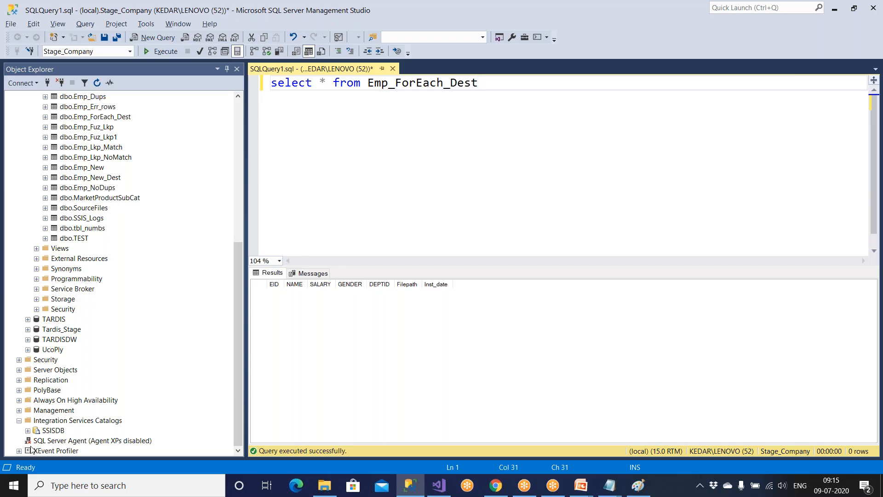
double_click(54, 431)
click(118, 441)
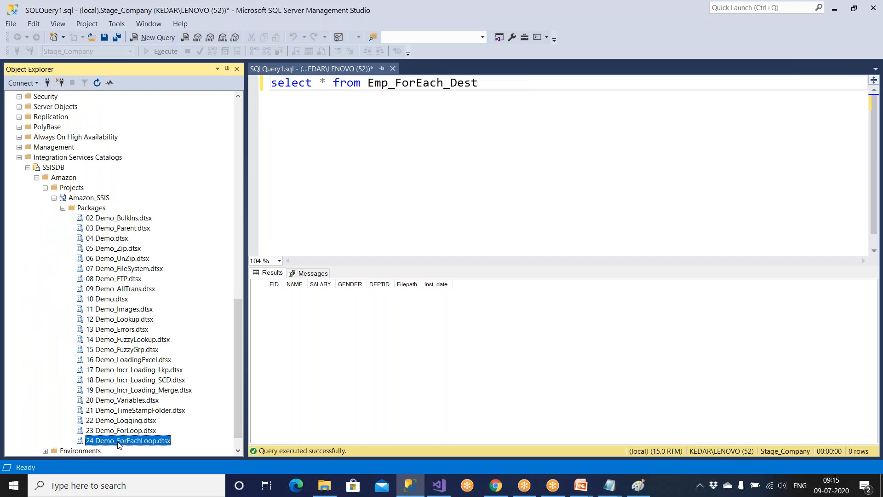
right_click(117, 441)
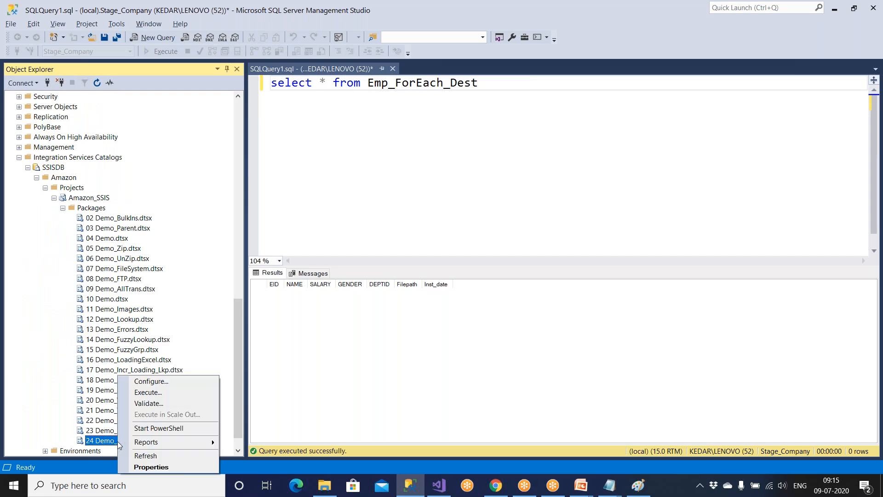
click(149, 394)
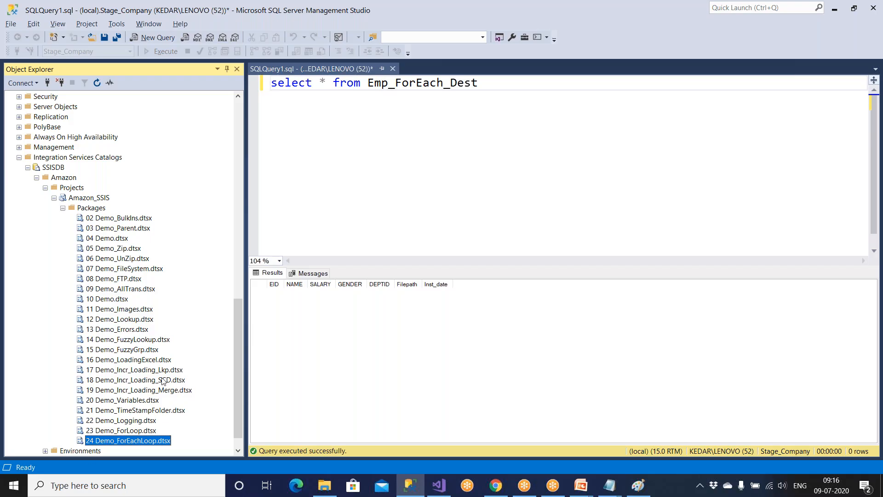
Check the deployment notes in Notepad, then choose Execute for the package again.
scroll(187, 351, down, 1)
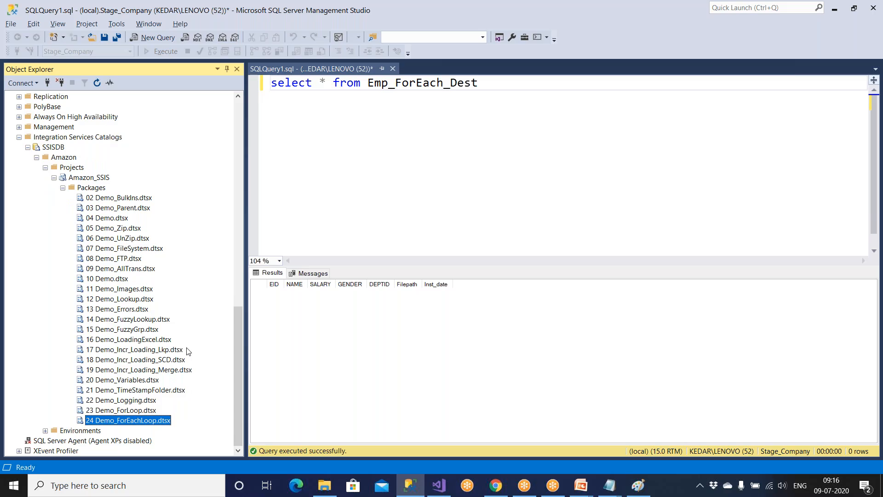
click(609, 485)
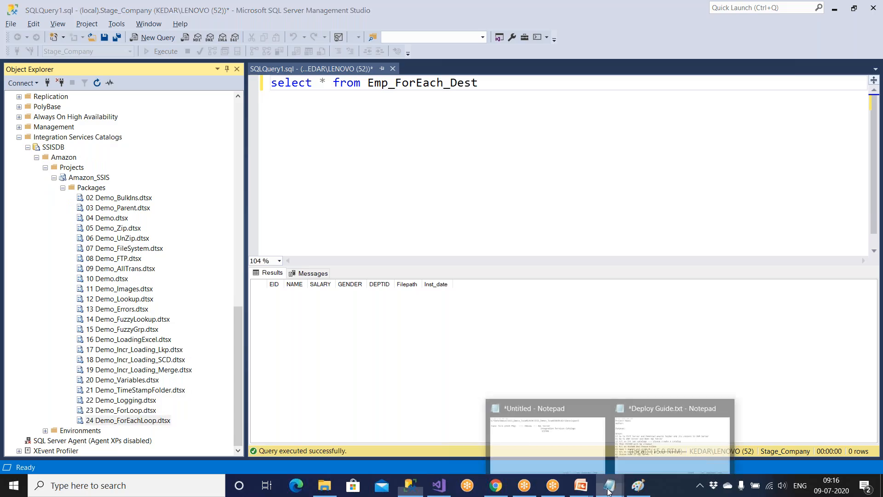
click(593, 434)
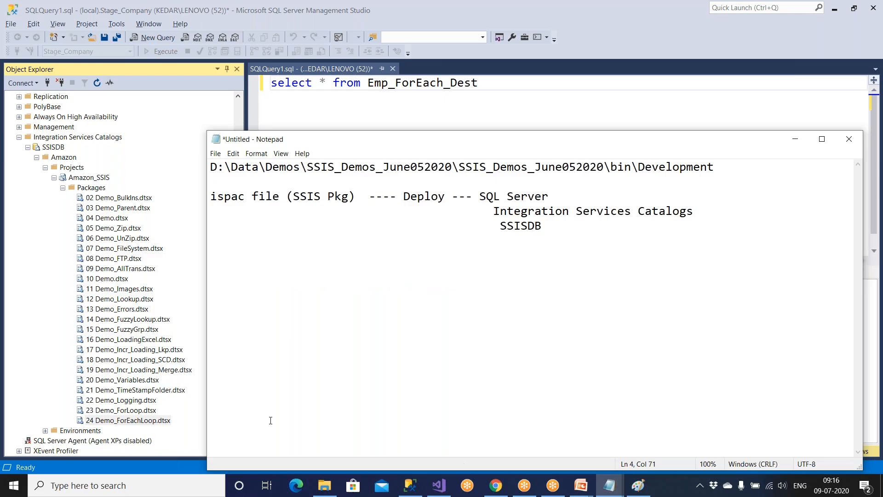
click(175, 434)
right_click(170, 428)
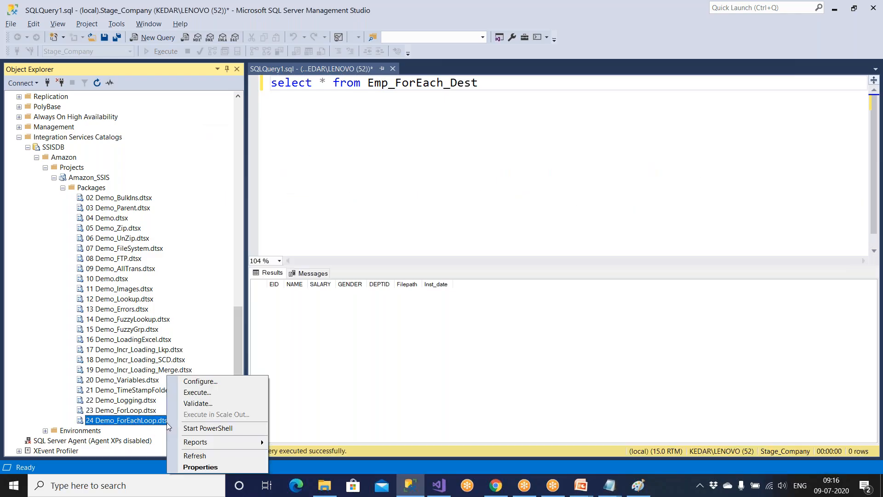
click(190, 396)
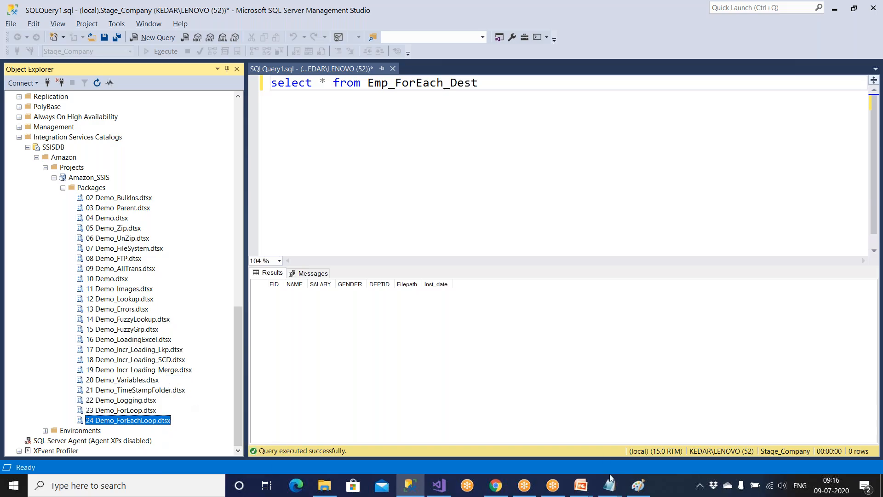
Review Source_FF and Dest_Company_Staging in Execute Package's Connection Managers, then cancel.
mouse_move(416, 493)
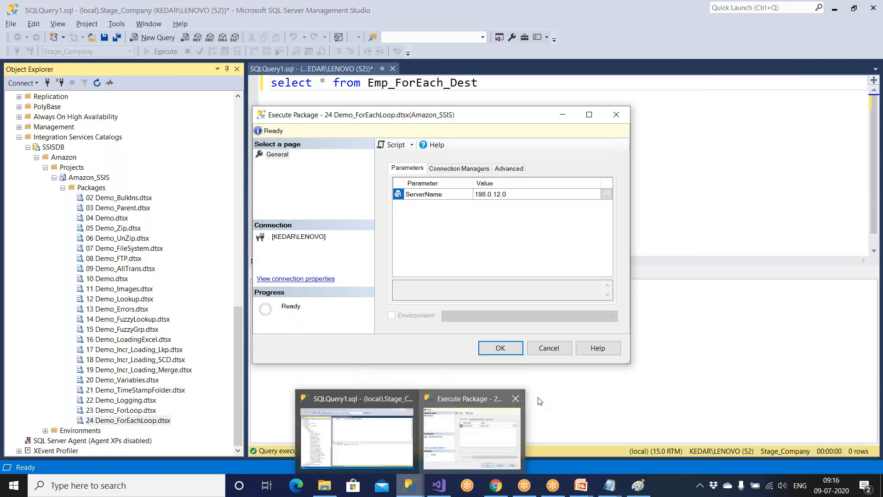
click(517, 406)
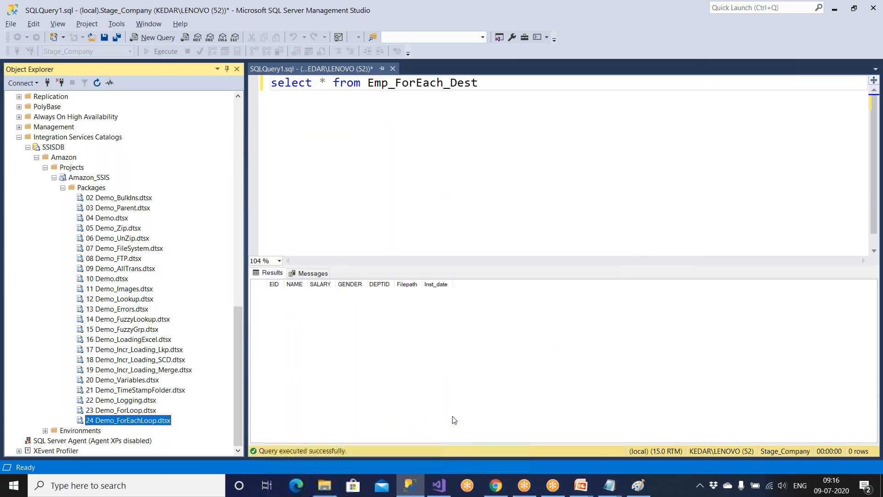
right_click(161, 425)
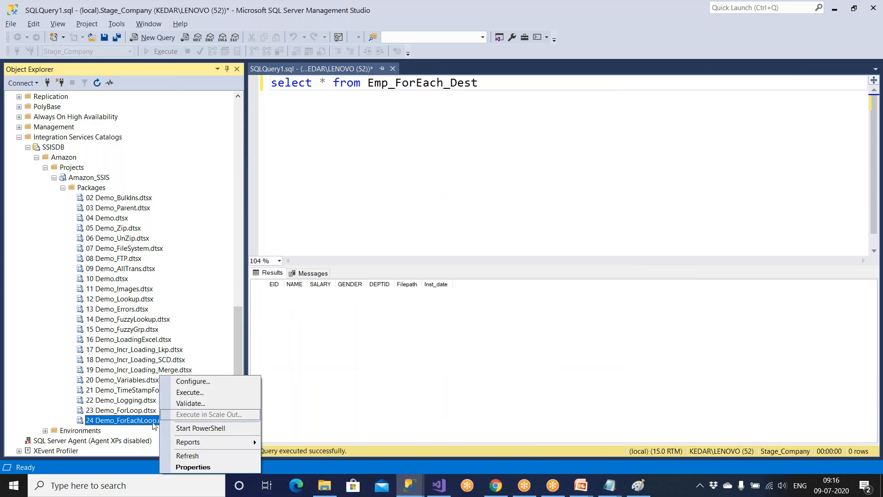
click(337, 406)
click(439, 485)
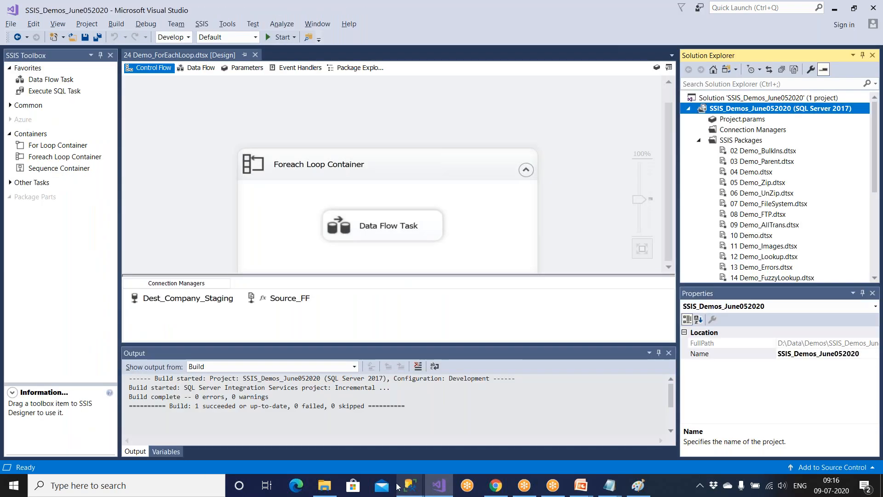
mouse_move(408, 489)
click(451, 439)
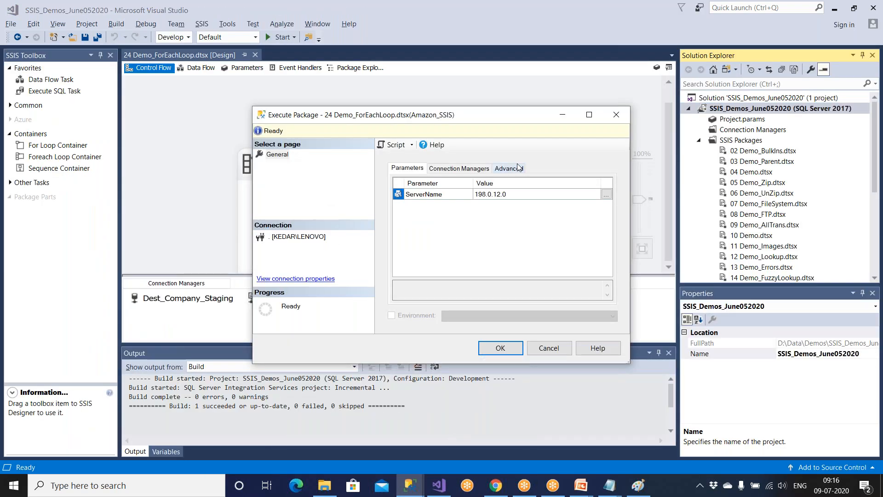
click(589, 116)
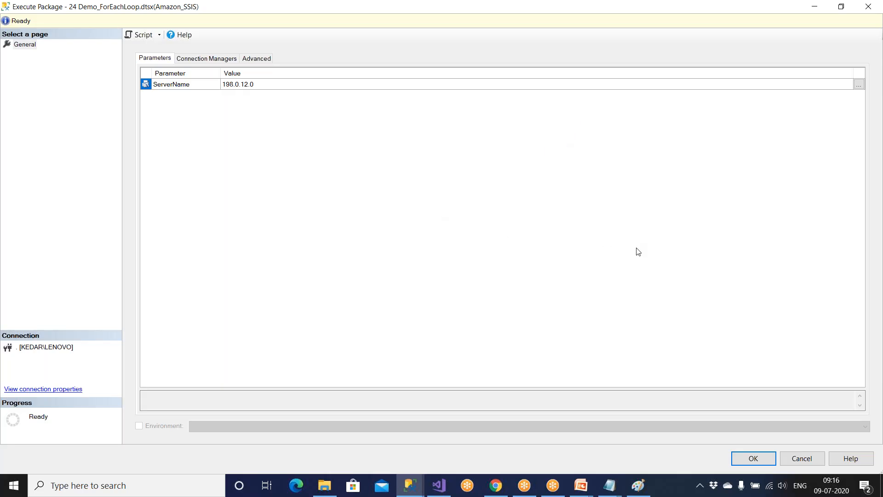
click(206, 58)
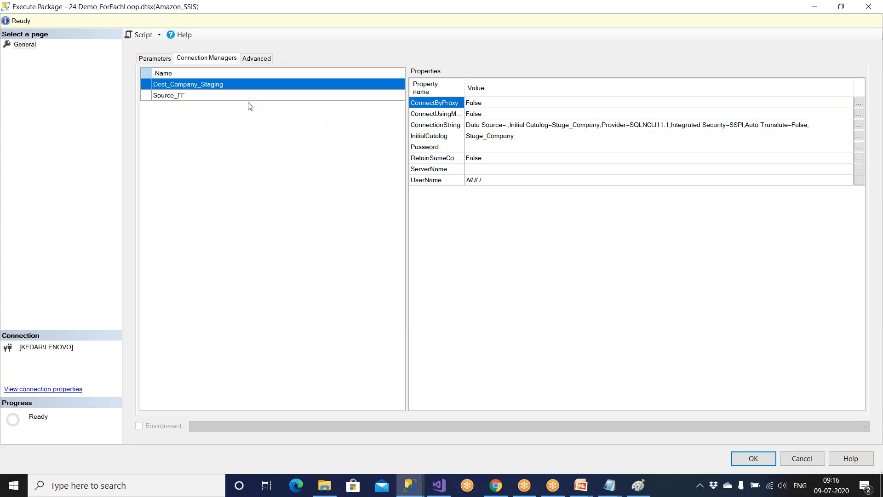
click(231, 97)
click(203, 85)
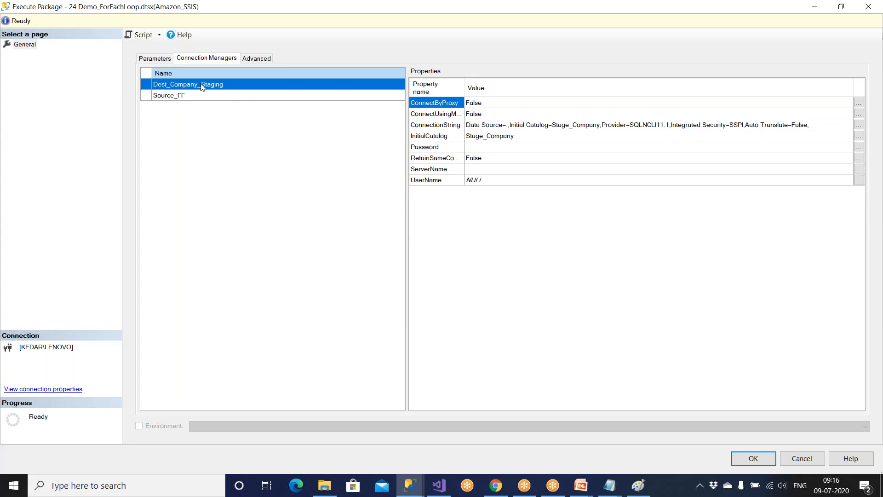
click(155, 58)
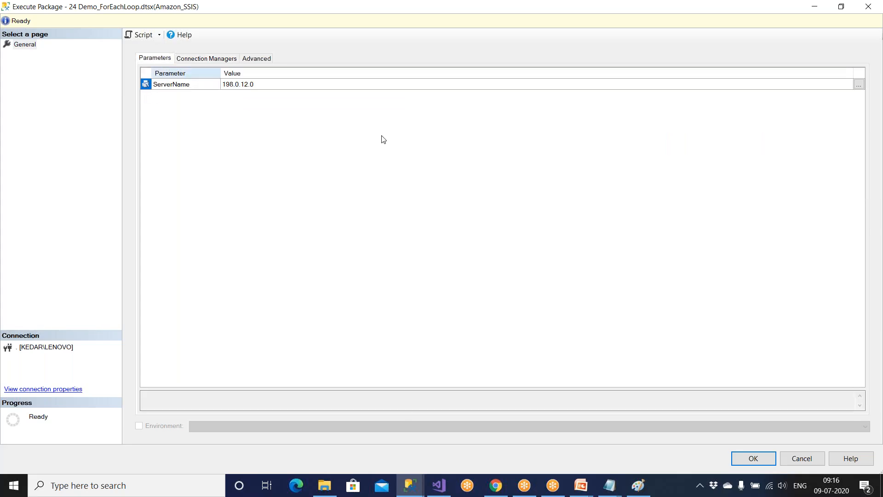
click(808, 464)
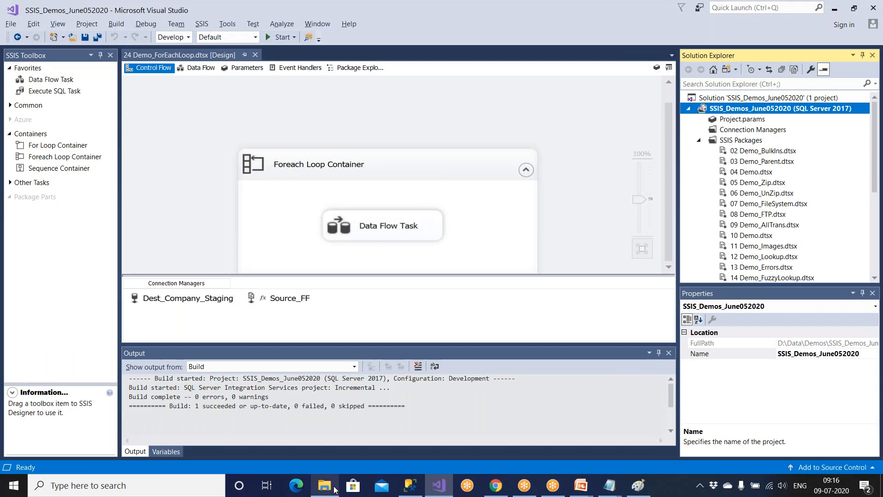
Execute 24 Demo_ForEachLoop from Object Explorer and confirm with OK.
click(409, 485)
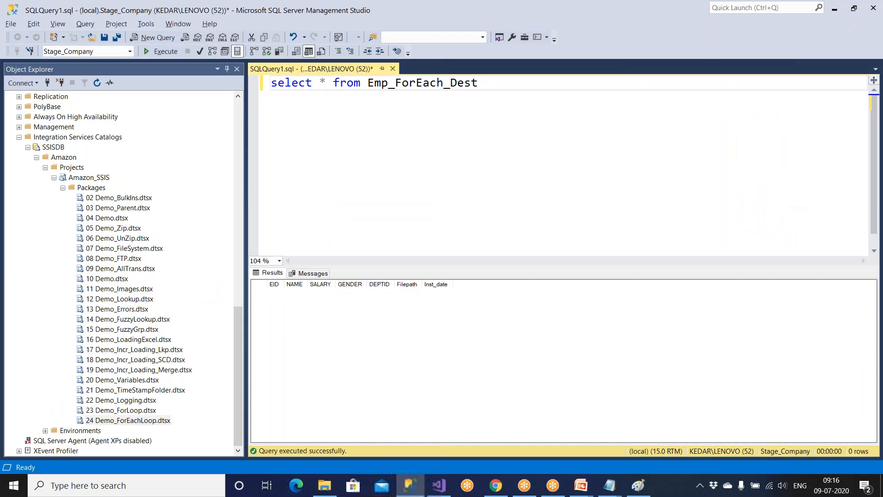
right_click(147, 422)
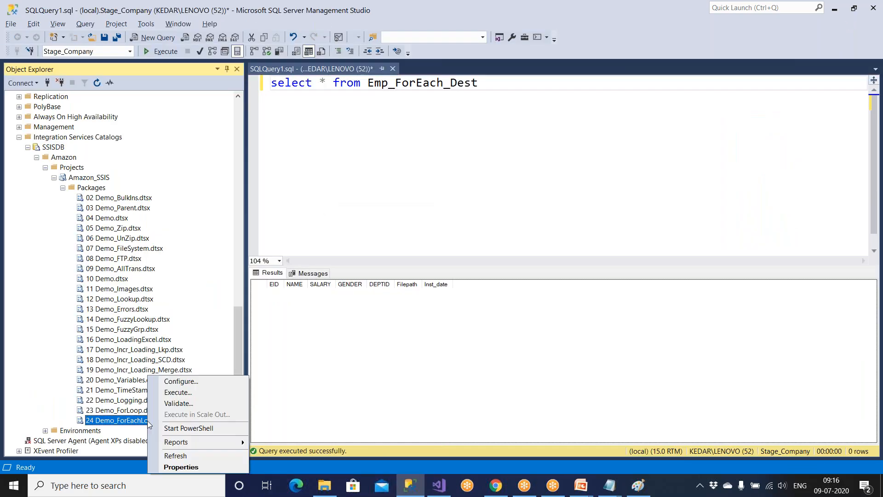
click(171, 393)
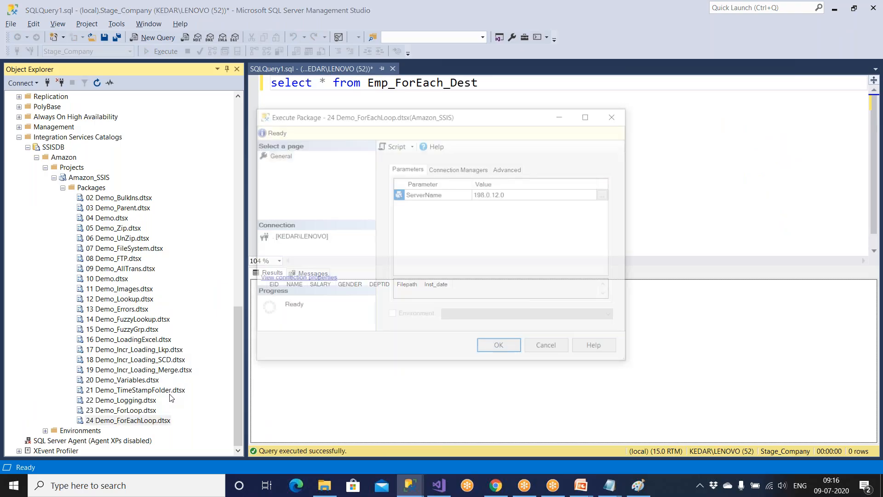
click(492, 348)
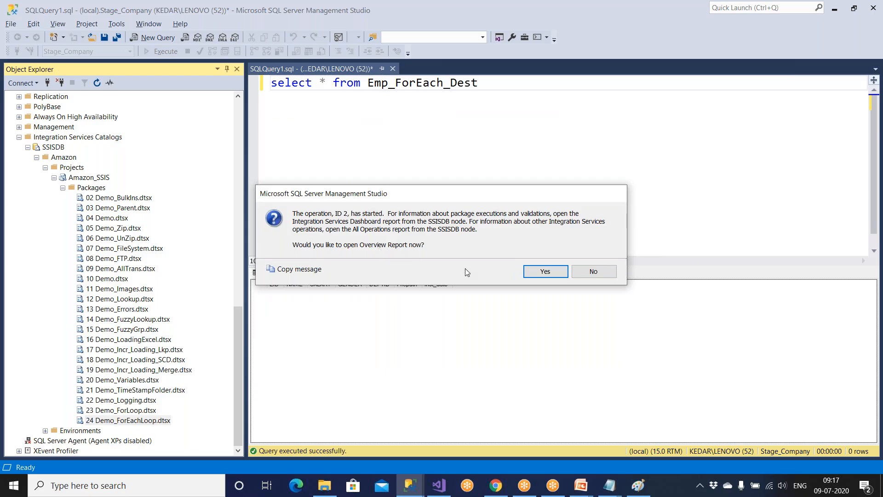
Open the Overview Report, rerun the Emp_ForEach_Dest query showing 32 rows, and scroll the report.
click(543, 273)
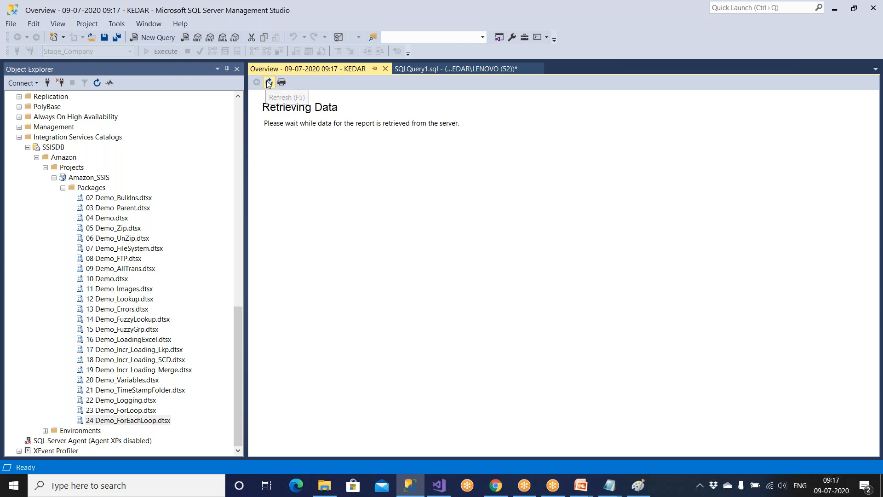
click(439, 70)
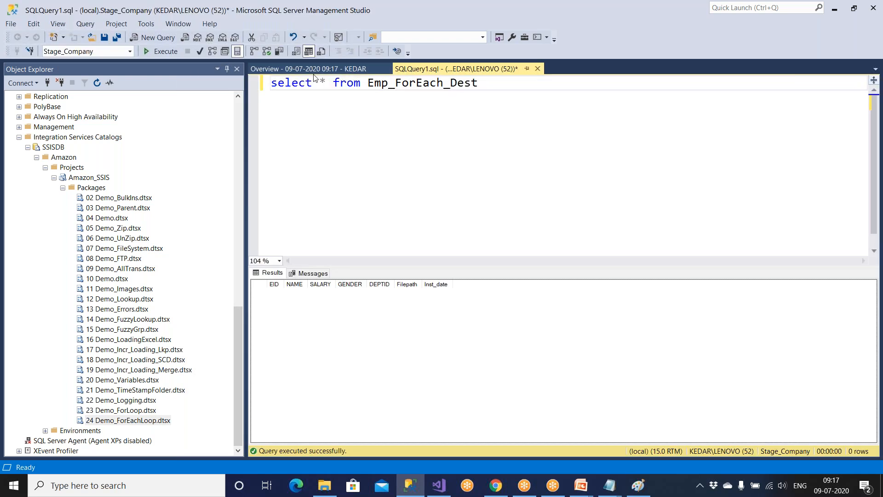
click(163, 51)
click(320, 323)
scroll(321, 322, down, 6)
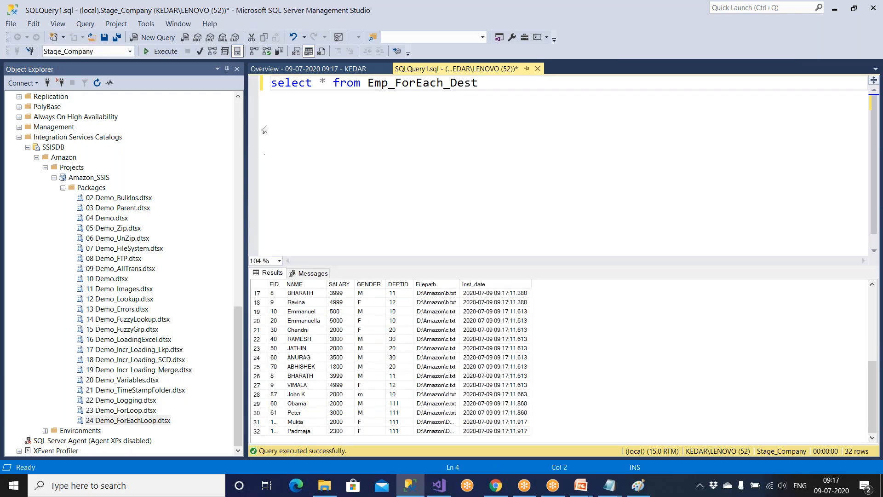
click(317, 69)
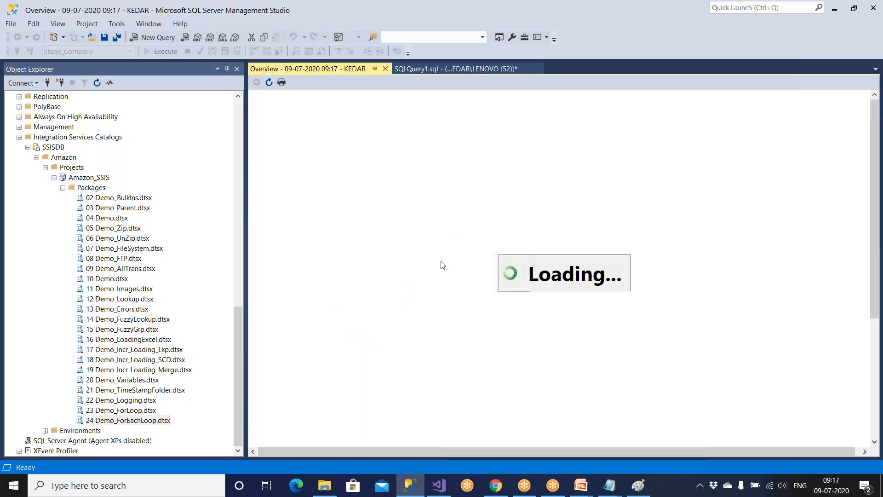
scroll(368, 307, down, 3)
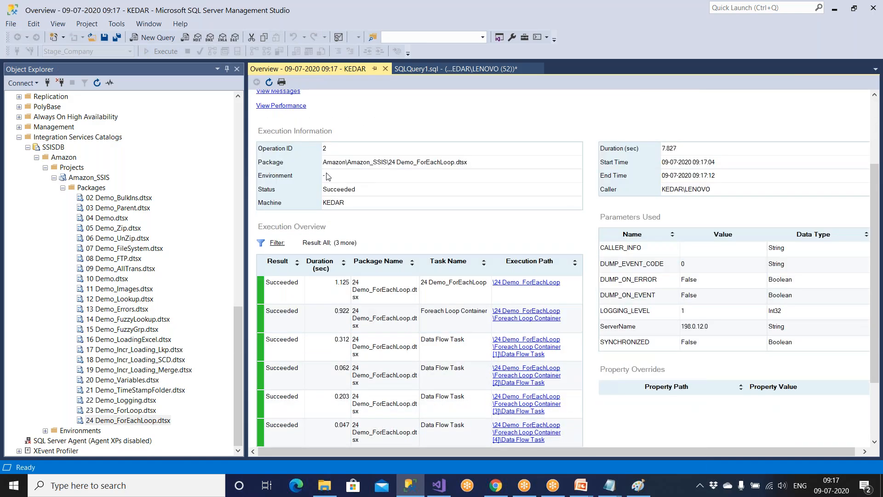
scroll(423, 356, down, 3)
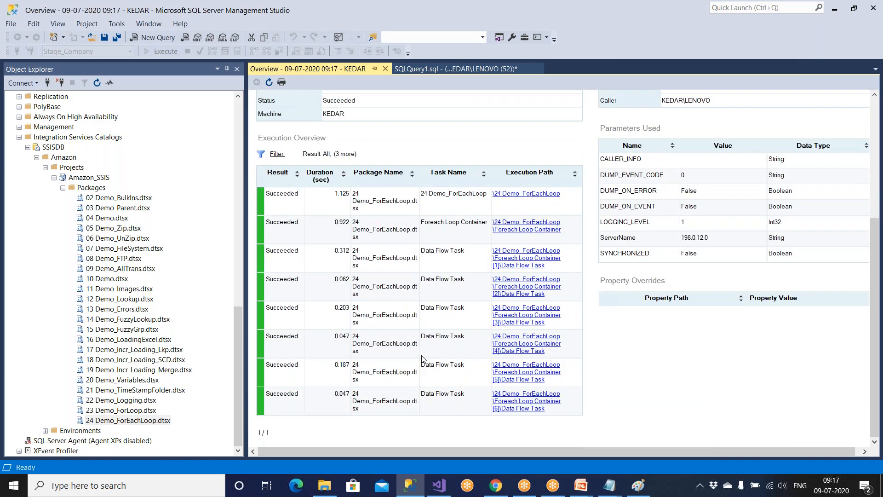
Check the Windows Application log in Event Viewer, then return to Management Studio.
click(14, 485)
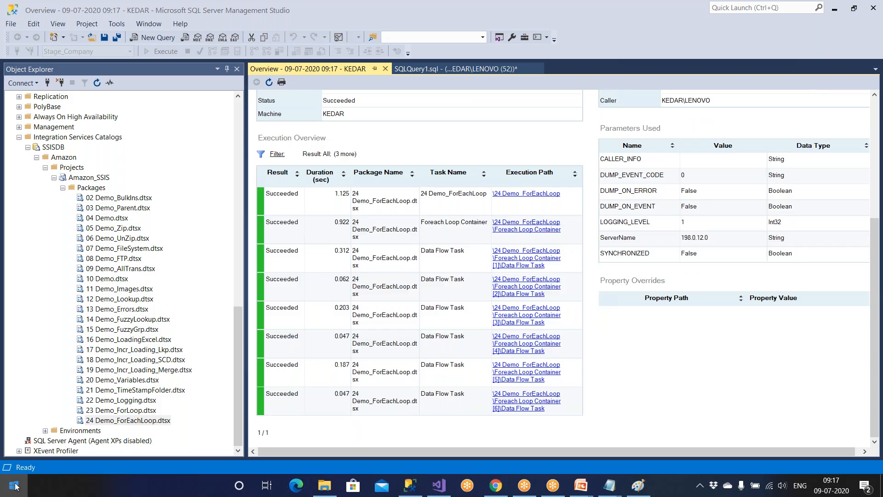
text(win)
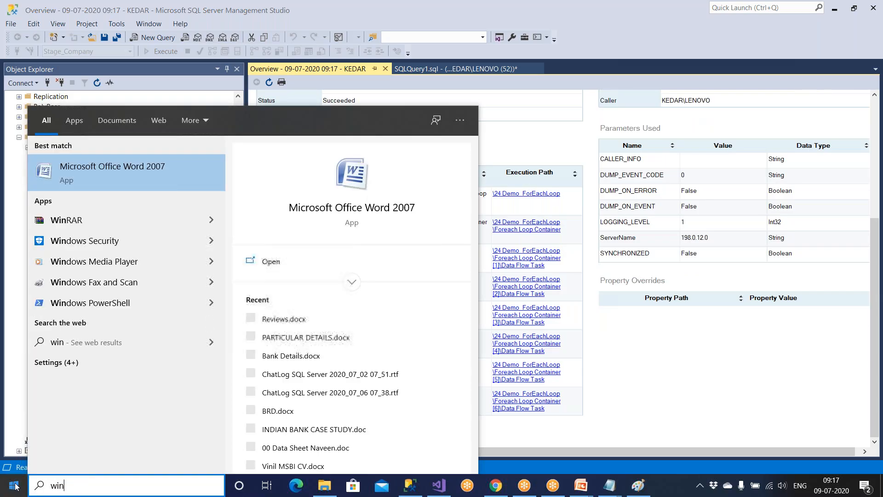
key(BackSpace)
key(BackSpace)
text(even)
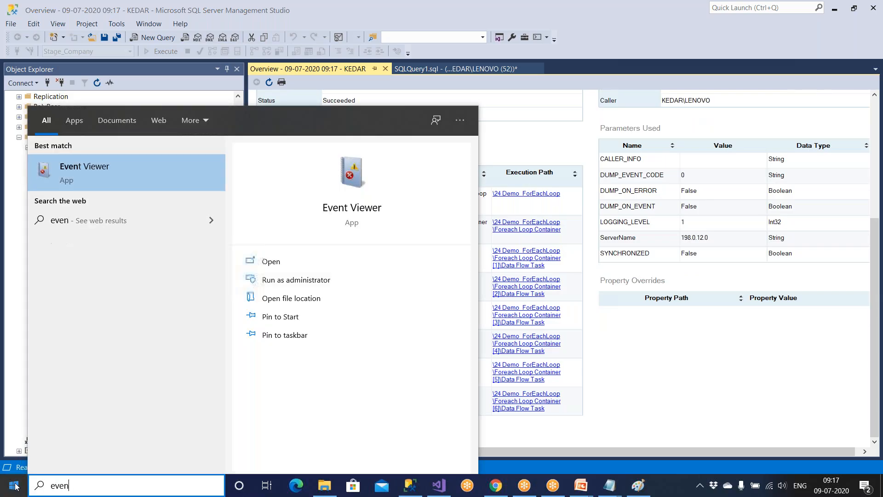
click(104, 178)
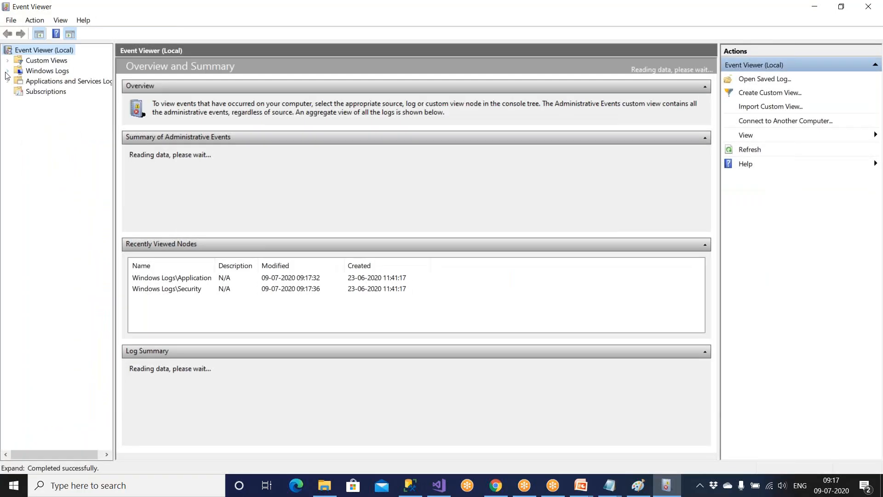
click(7, 71)
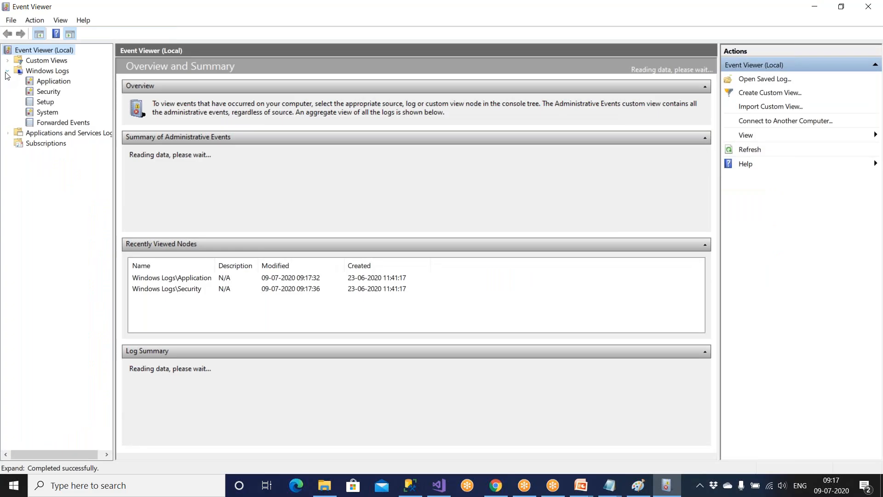
click(48, 84)
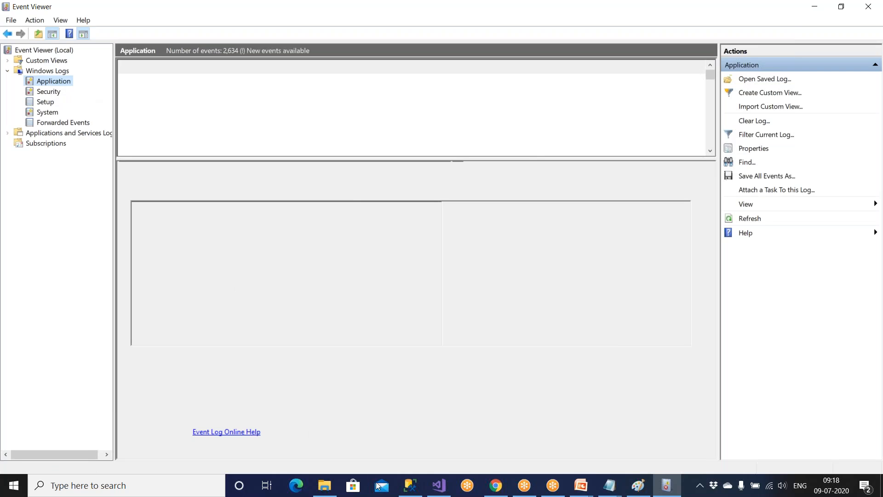
click(409, 485)
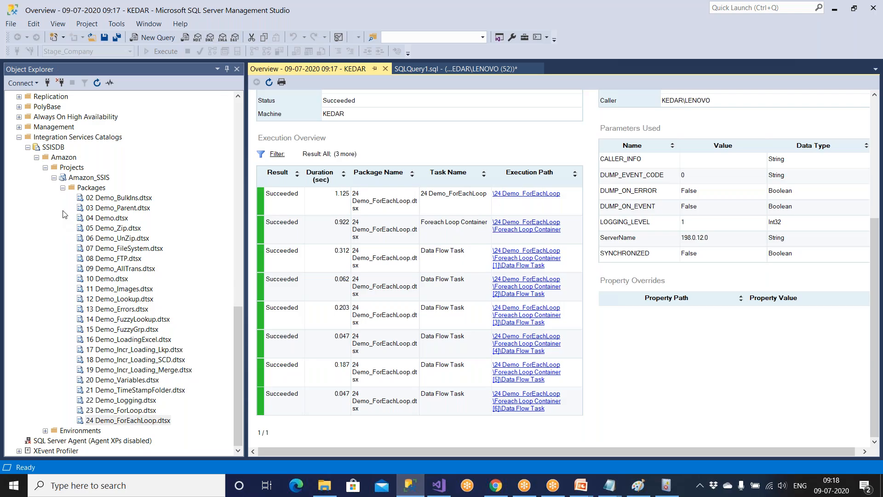
Open the top 1000 rows of Stage_Company's dbo.sysssislog system table.
click(34, 150)
scroll(46, 229, up, 9)
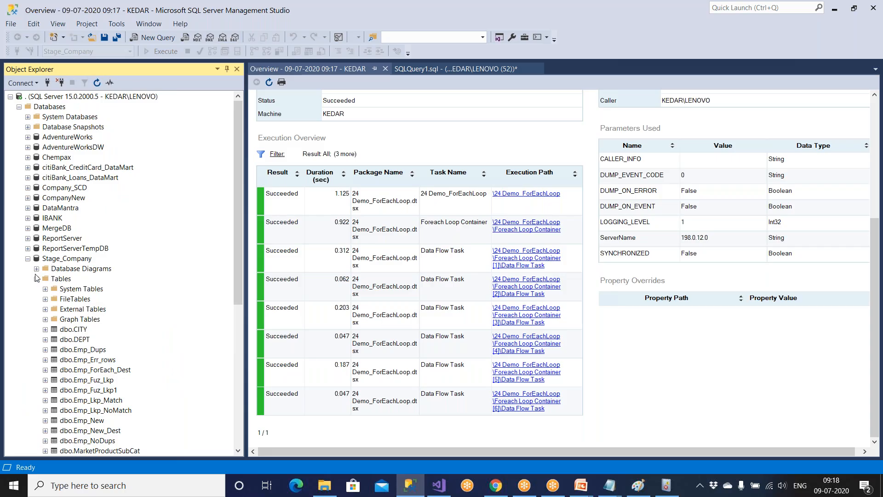
click(57, 289)
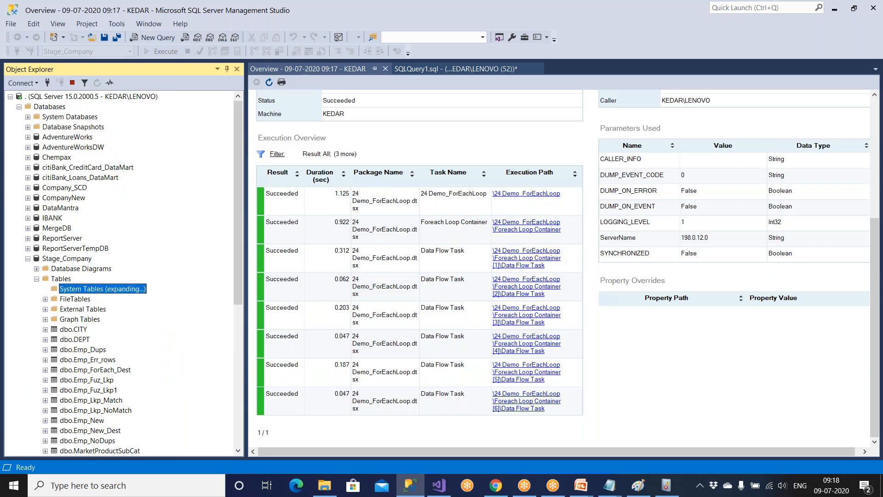
click(45, 289)
click(78, 300)
right_click(78, 301)
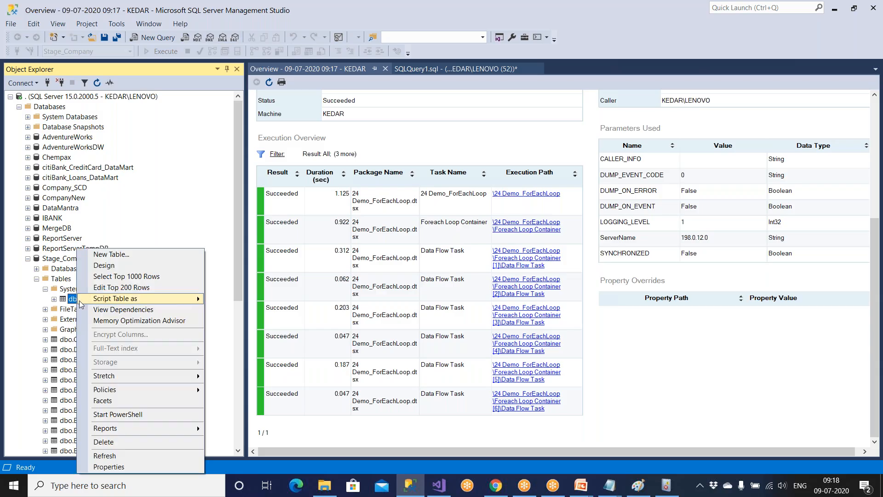
click(102, 280)
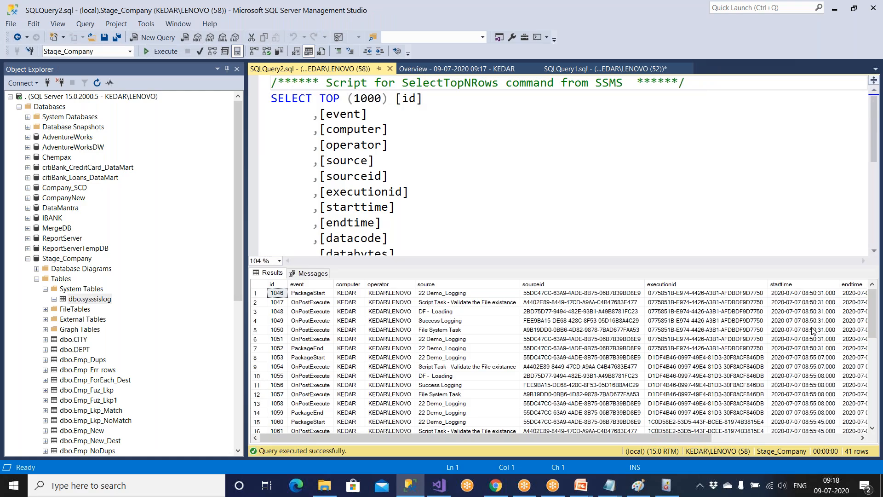
Review the sysssislog log entries, highlighting the PackageEnd event and the messages of rows 33–41.
mouse_move(873, 322)
mouse_down()
mouse_move(873, 414)
mouse_move(872, 319)
mouse_up()
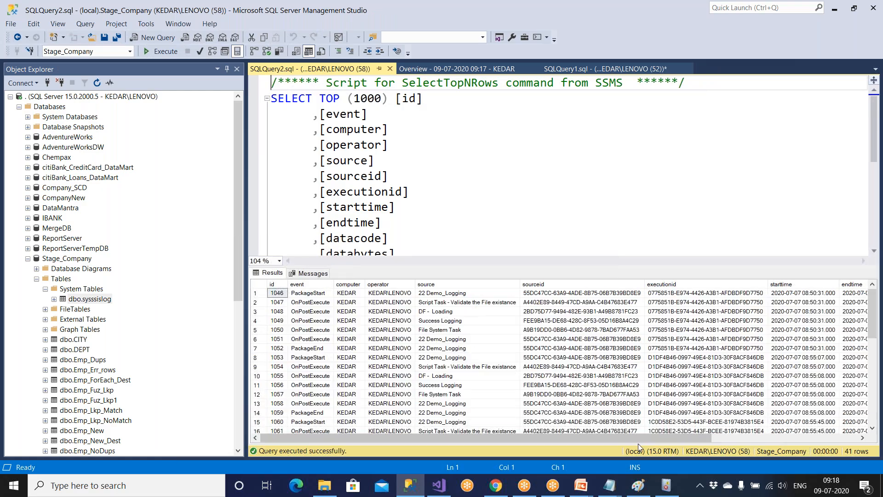
scroll(506, 368, down, 9)
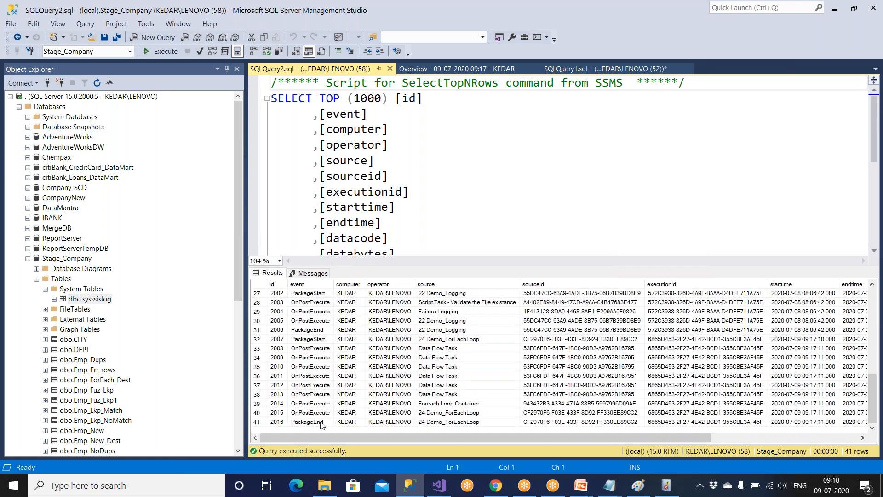
click(324, 425)
drag(325, 428, 457, 403)
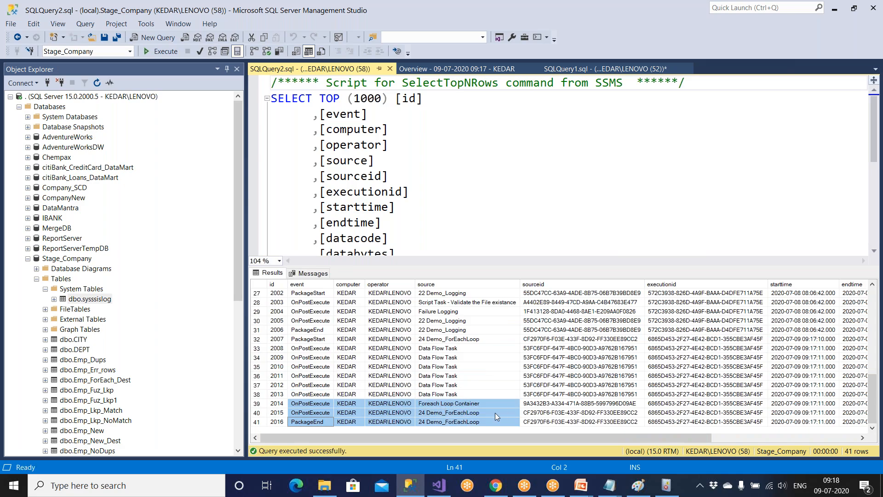
drag(525, 437, 768, 437)
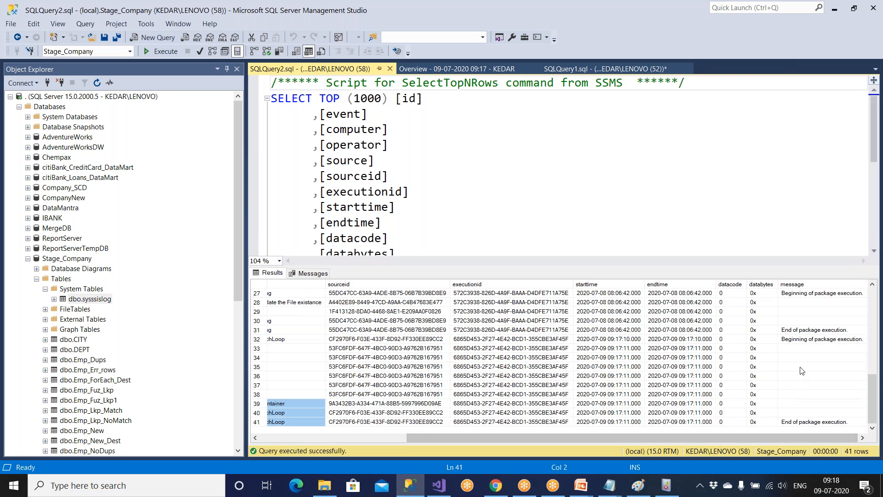
drag(805, 348, 271, 422)
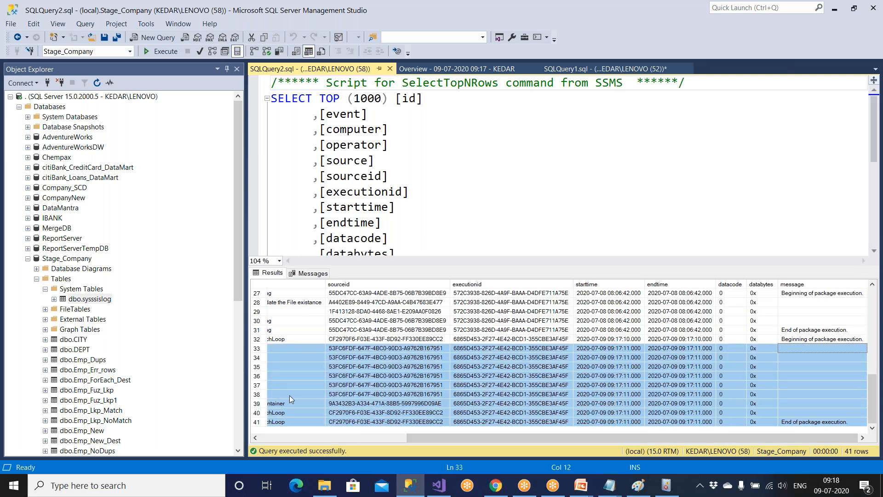
click(391, 177)
scroll(391, 177, down, 4)
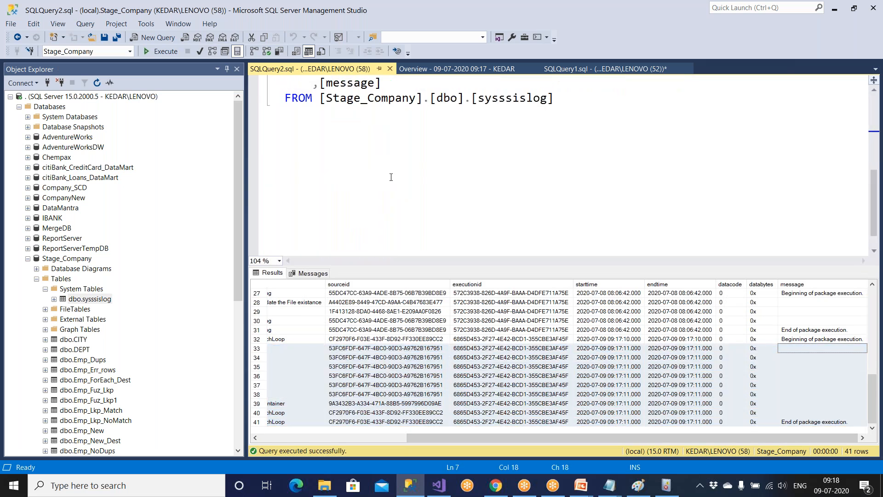
drag(437, 98, 559, 98)
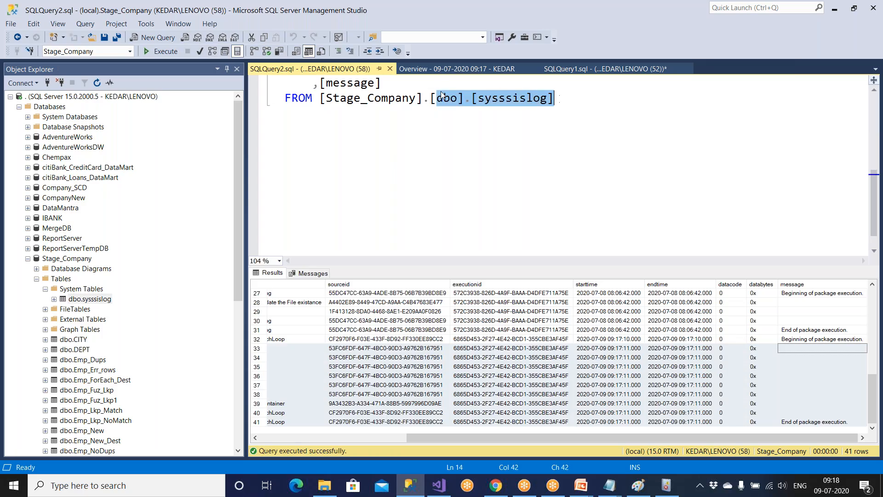
Close the log and overview tabs, re-query Emp_ForEach_Dest's 32 rows, and show D:\Amazon.
click(390, 68)
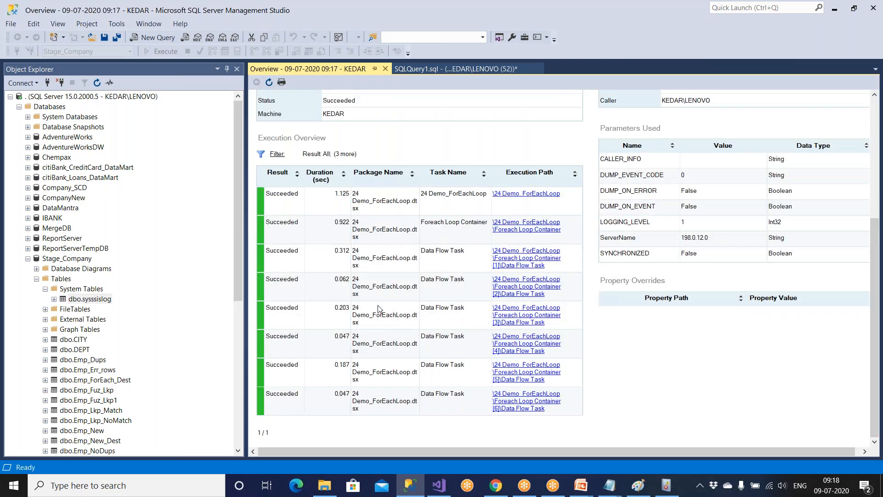
click(385, 69)
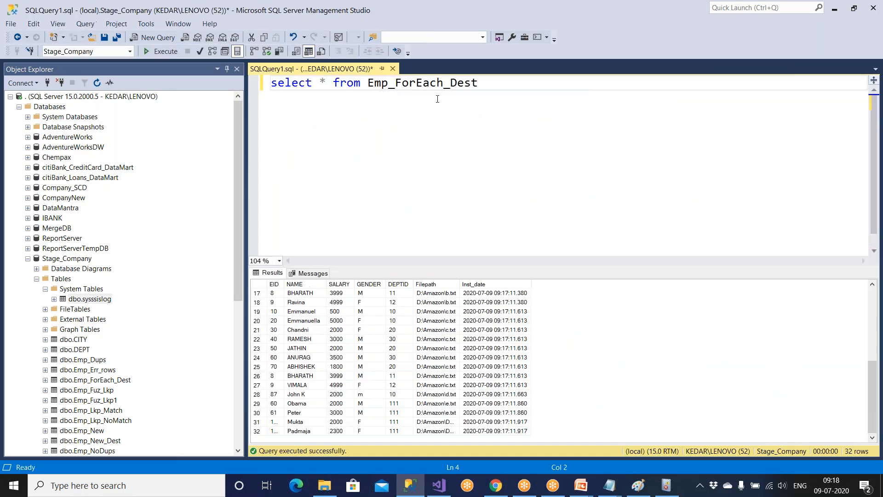
drag(484, 87, 144, 65)
click(159, 54)
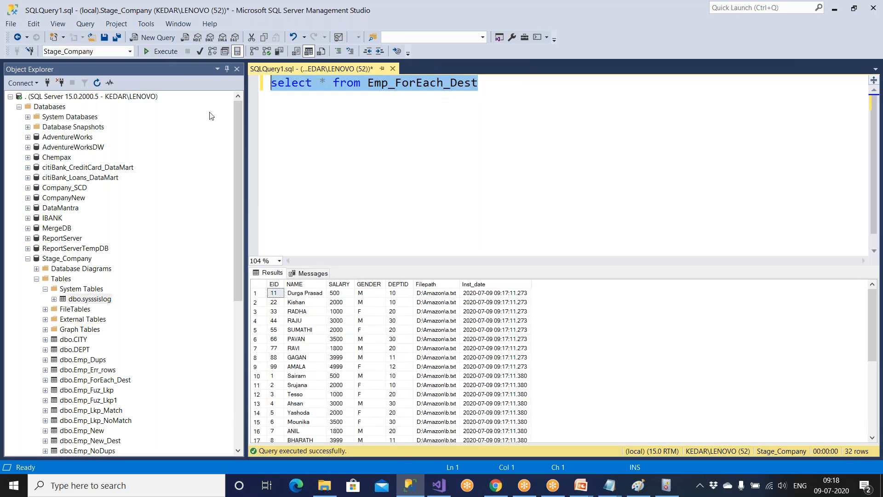
click(325, 485)
click(156, 159)
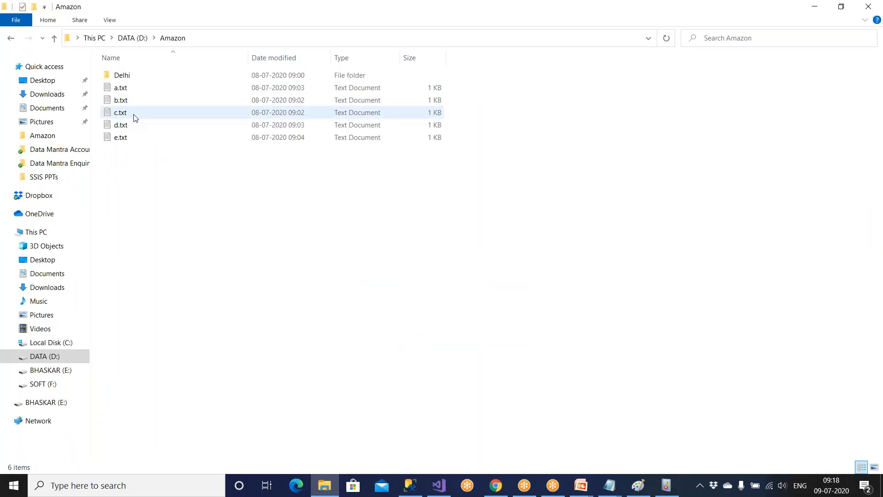
Replace employee 11's name in a.txt with a new name, save it, and close Notepad.
double_click(130, 88)
drag(229, 182, 314, 184)
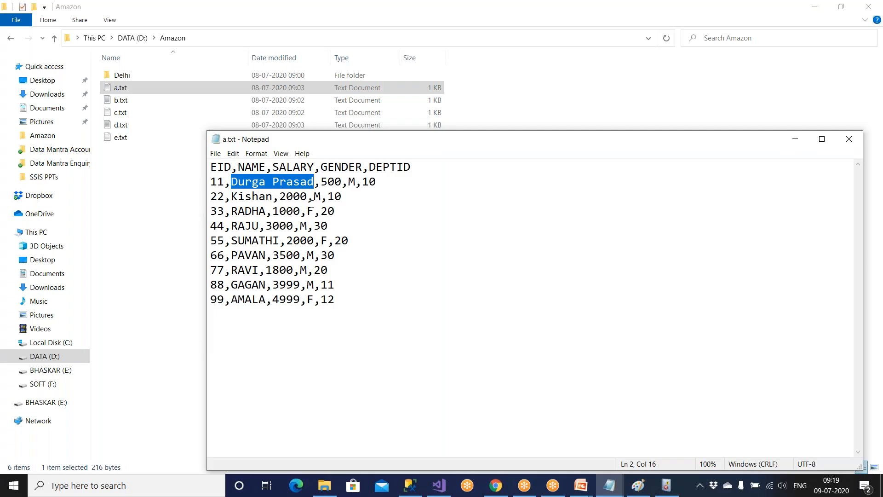
text(Ava)
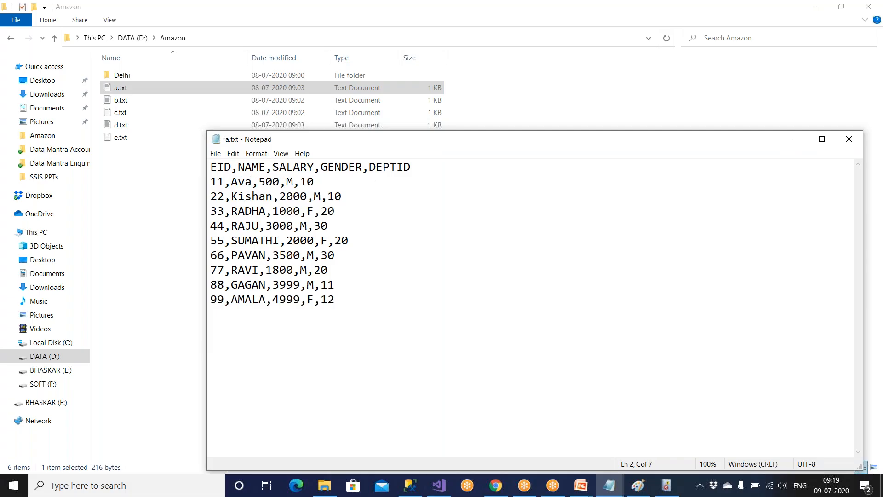
key(BackSpace)
text(inash)
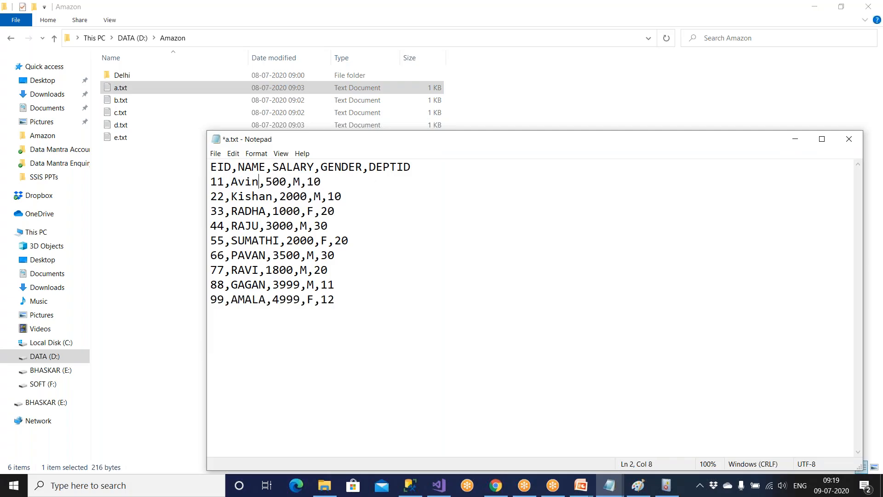
key(ctrl+s)
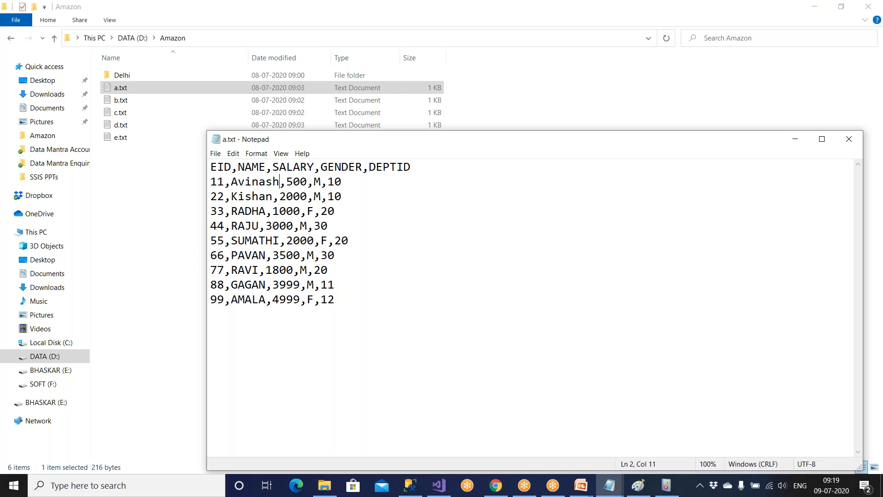
key(alt+F4)
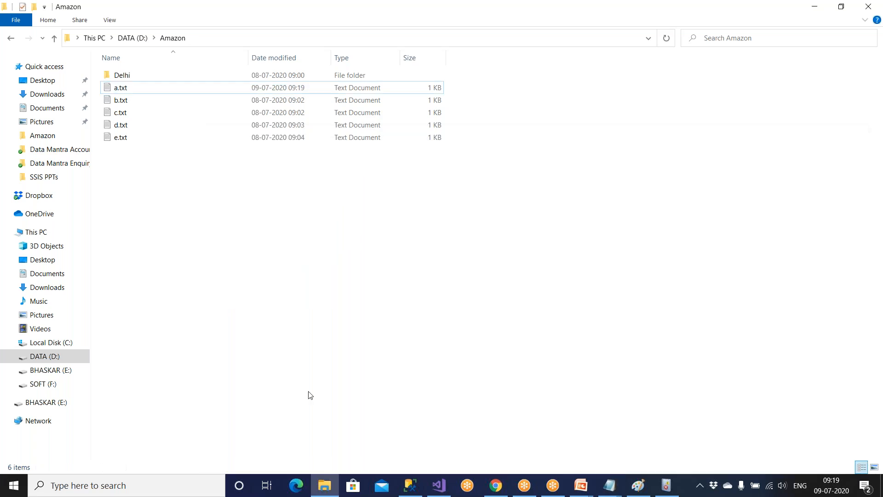
click(410, 486)
Turn the query into 'delete from Emp_ForEach_Dest' and run it, removing 32 rows.
click(361, 121)
key(ctrl+Left)
text(d)
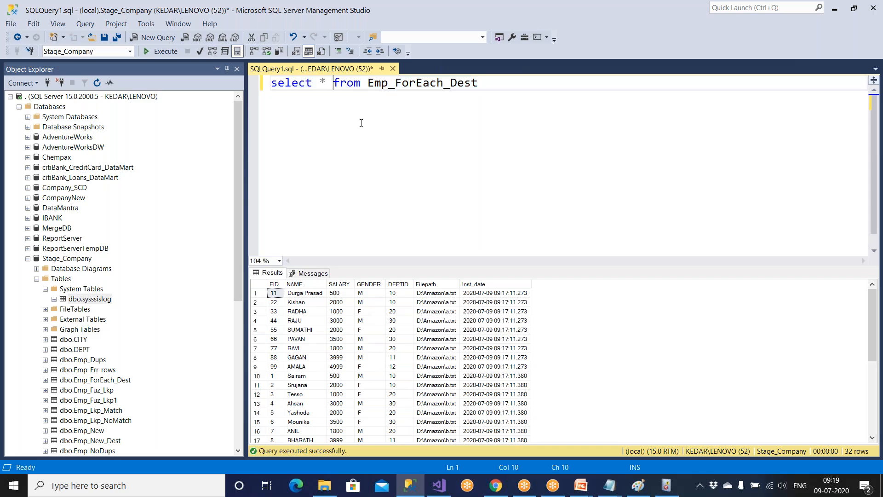
text(elete)
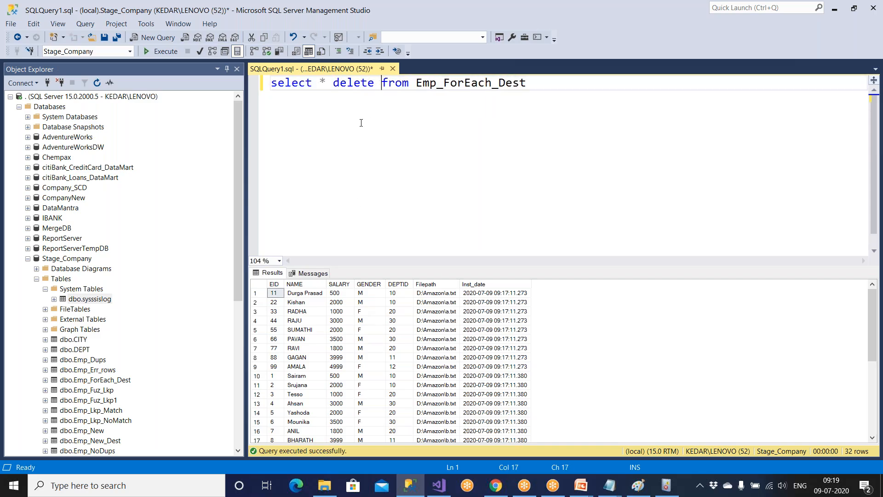
drag(332, 84, 527, 84)
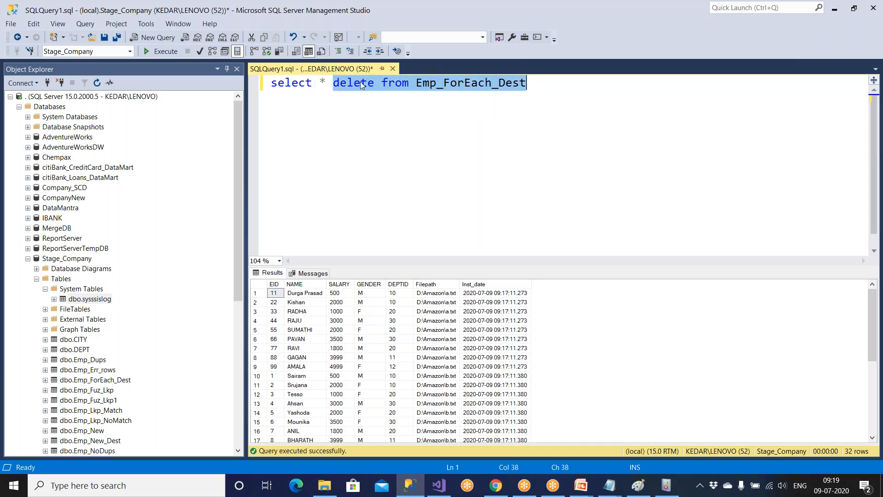
click(171, 51)
Keep the delete on line 3, restore the select query, and rerun it to confirm no rows.
key(ctrl+c)
click(535, 88)
key(Return)
key(Return)
key(ctrl+v)
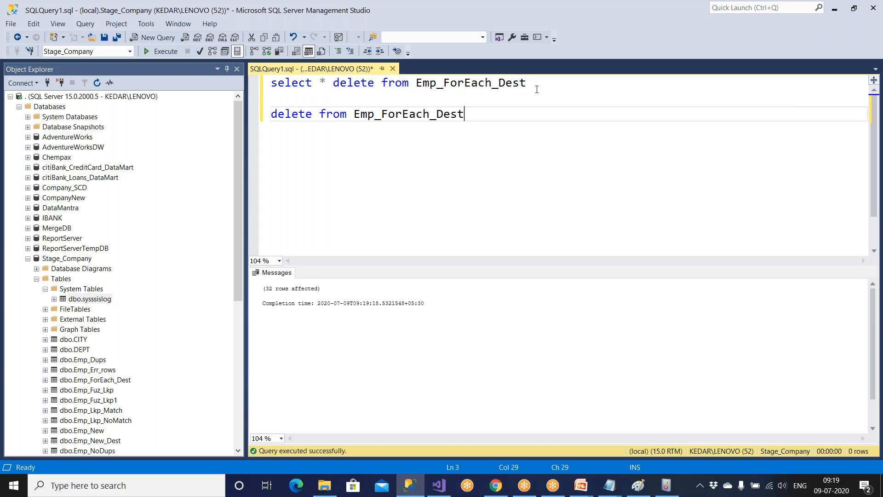
double_click(369, 83)
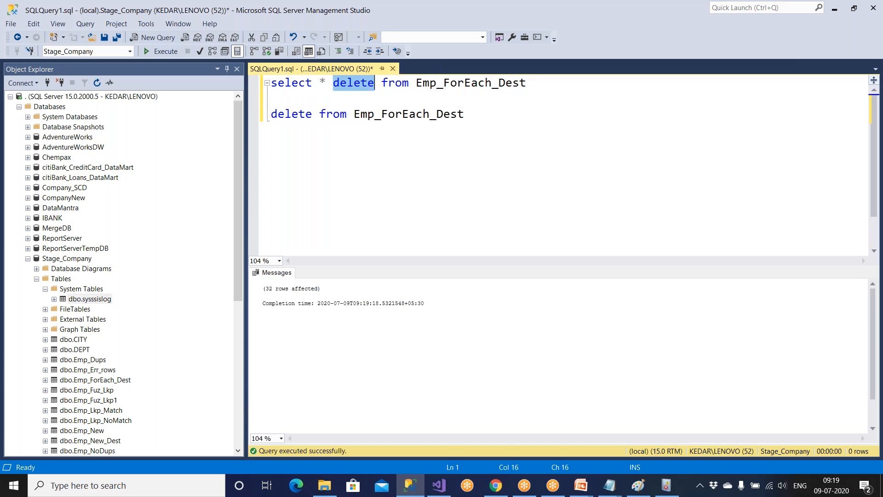
key(Delete)
key(F5)
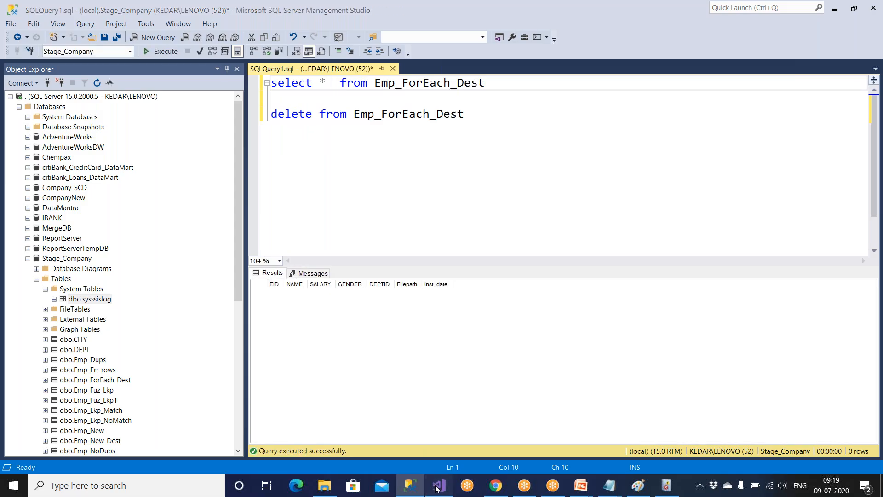
click(436, 483)
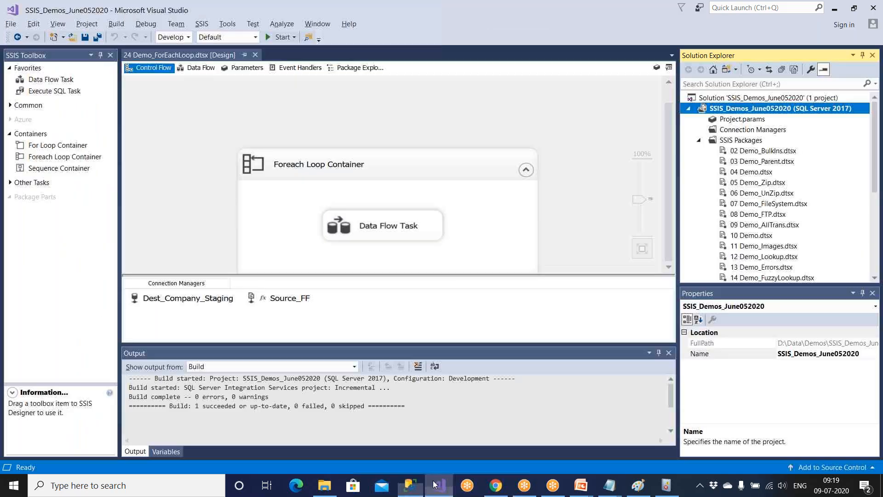
Execute 24 Demo_ForEachLoop.dtsx from the SSISDB catalog as operation 3, declining the Overview Report.
click(410, 485)
click(36, 279)
scroll(46, 317, down, 2)
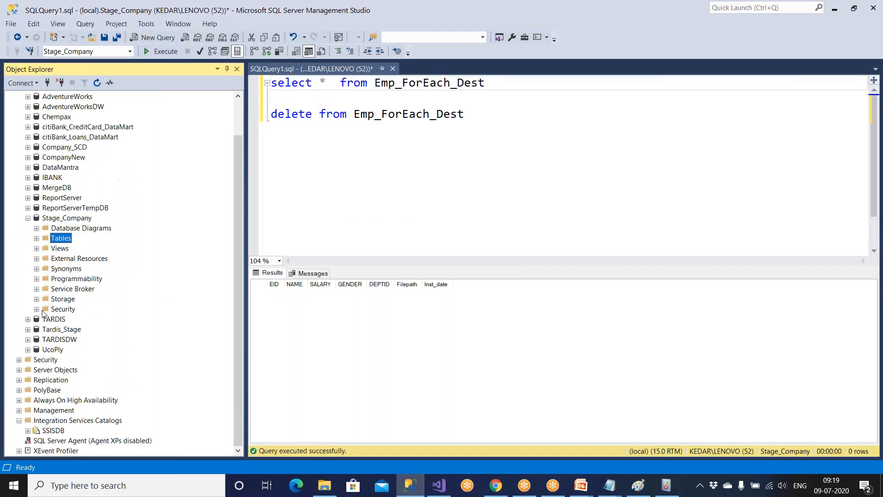
click(53, 430)
double_click(53, 431)
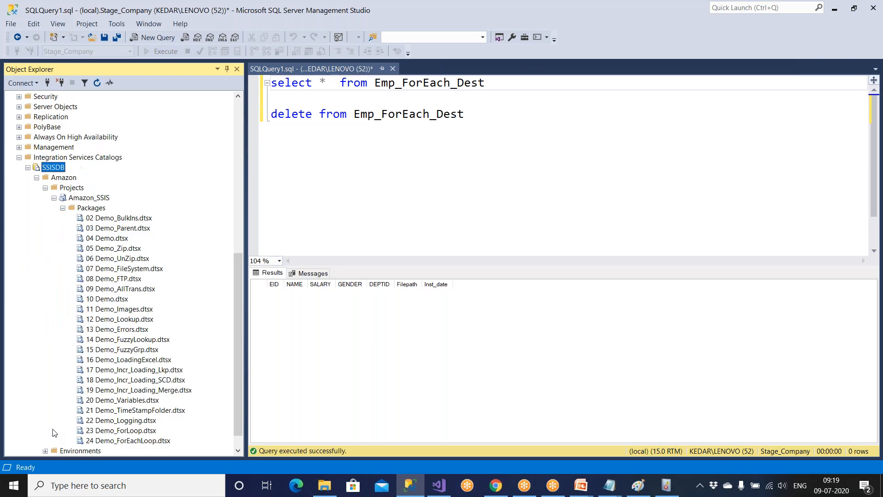
click(110, 441)
right_click(112, 440)
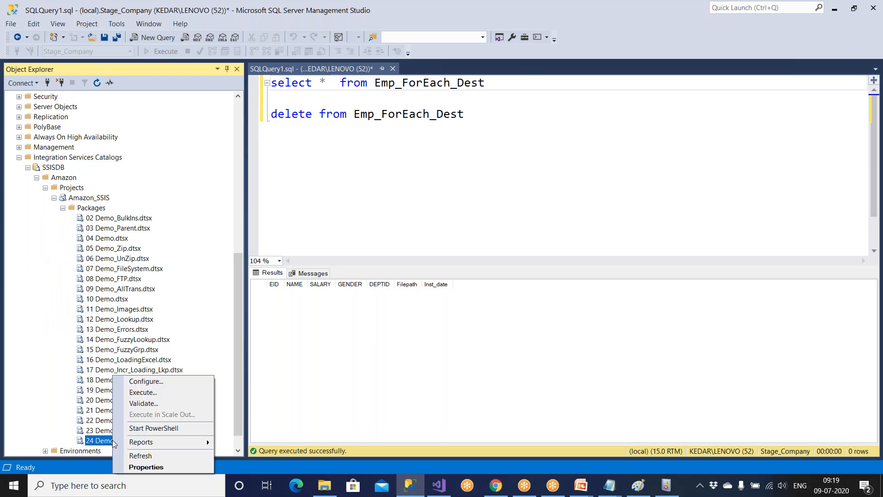
click(144, 392)
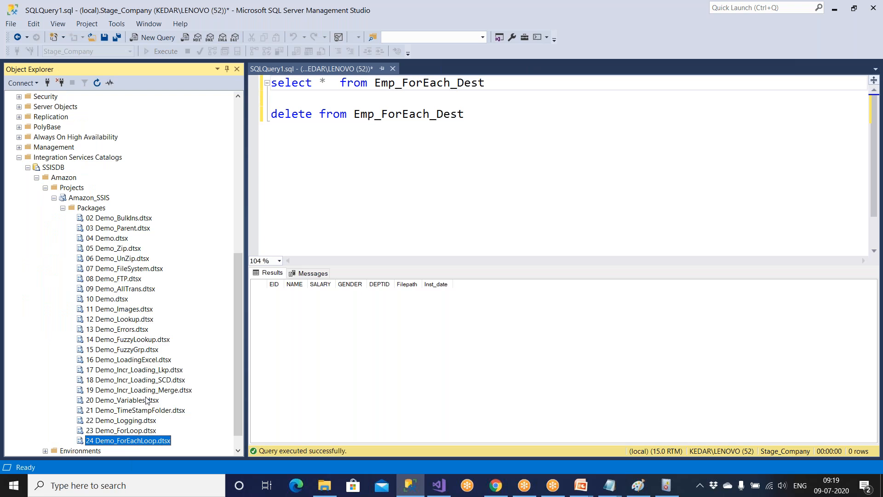
click(500, 348)
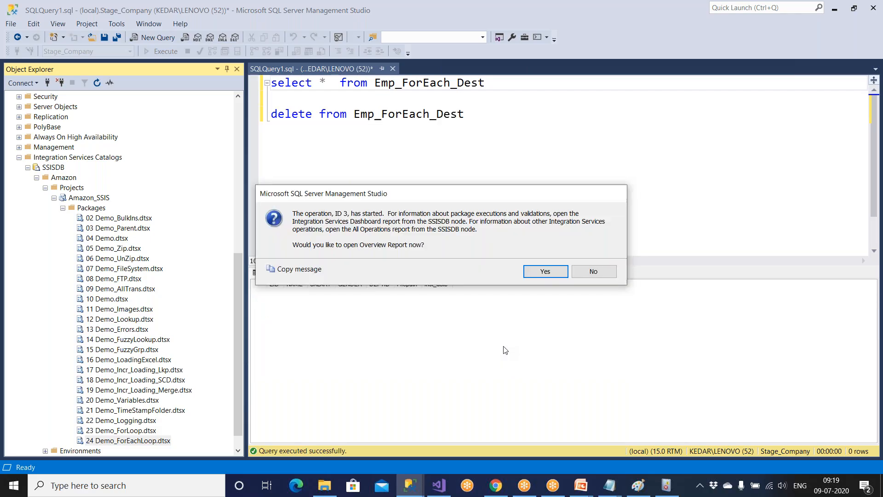
click(593, 271)
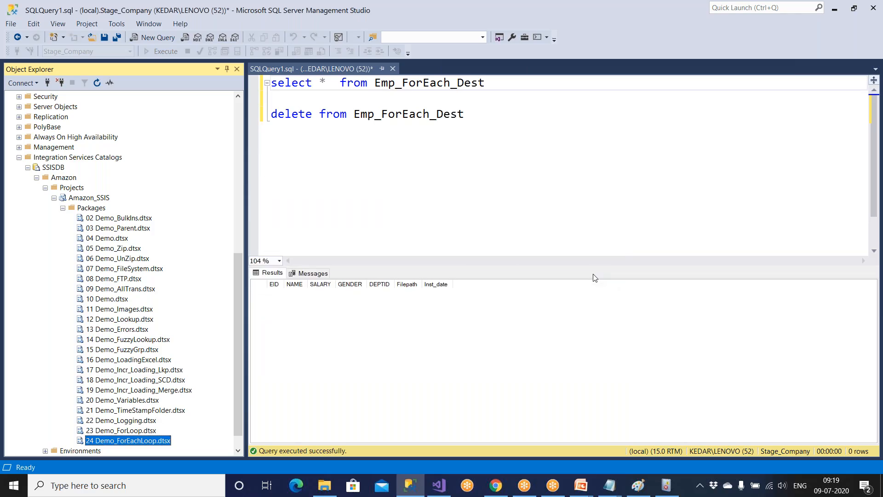
drag(485, 82, 271, 83)
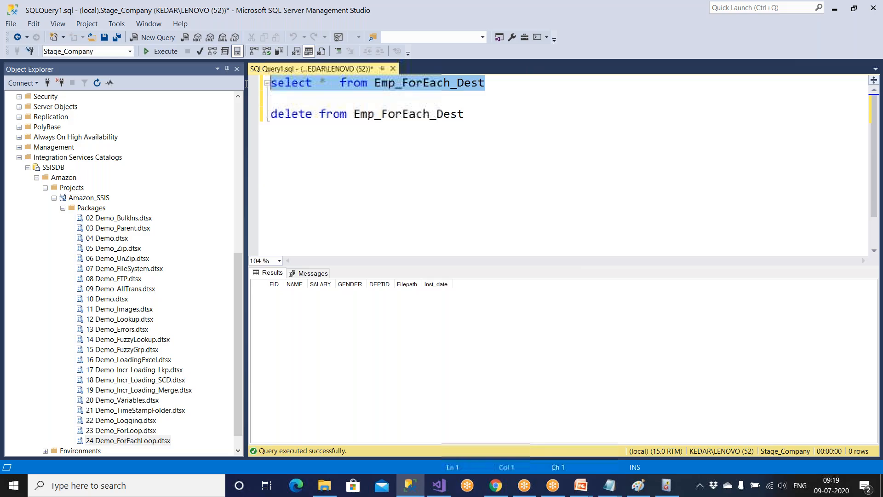
Run the Emp_ForEach_Dest select, widen Filepath, and check the 32 rows' 09:19 Inst_date timestamps.
click(175, 56)
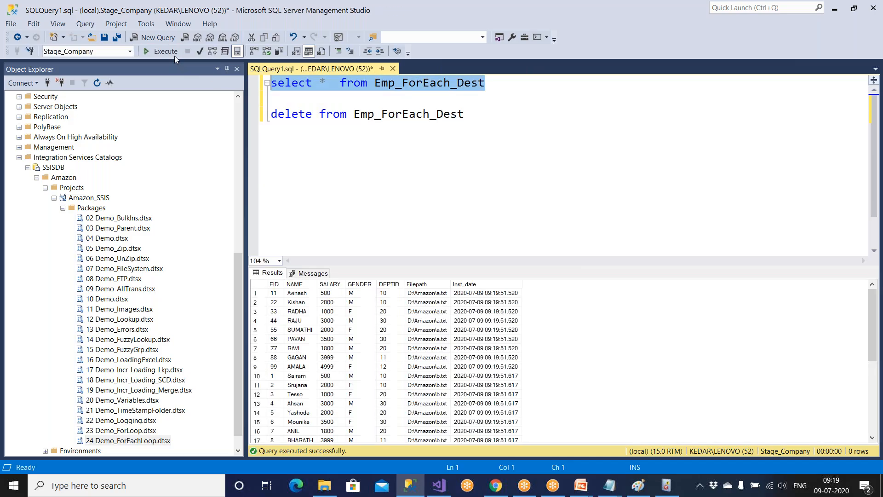
click(306, 295)
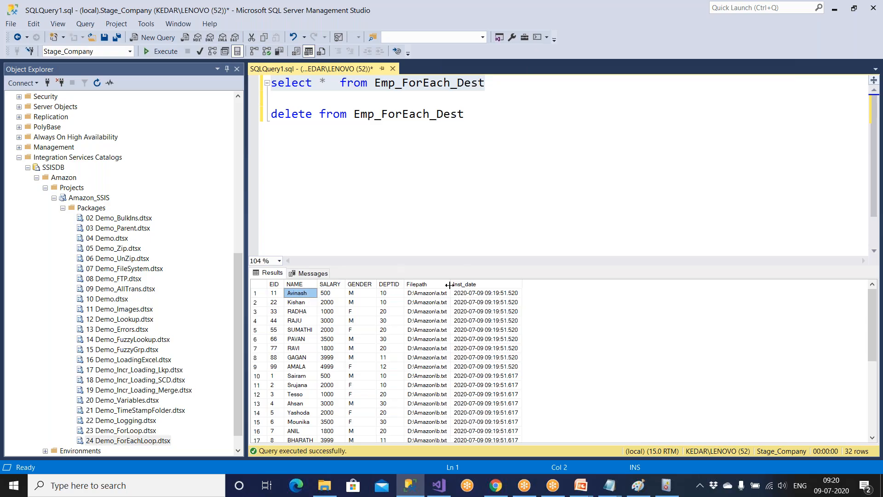
drag(450, 285, 480, 304)
click(471, 319)
click(494, 330)
click(517, 351)
scroll(517, 353, down, 5)
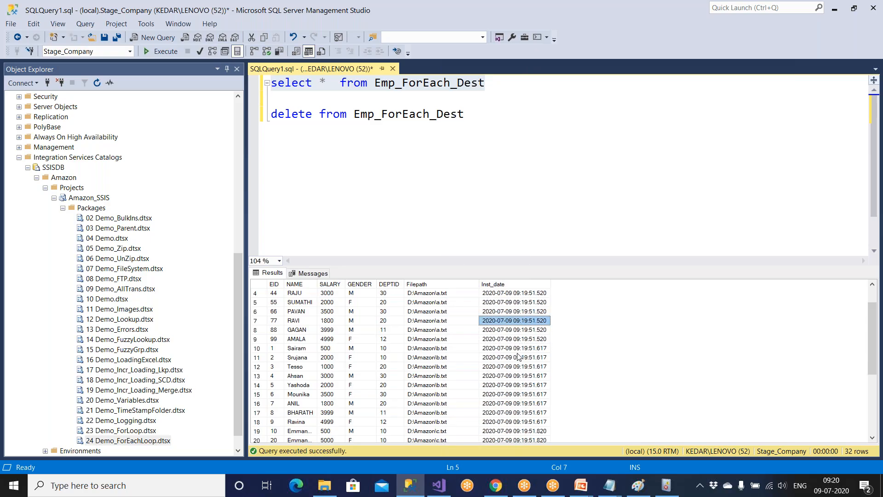
scroll(517, 354, down, 1)
click(520, 432)
click(516, 394)
click(515, 375)
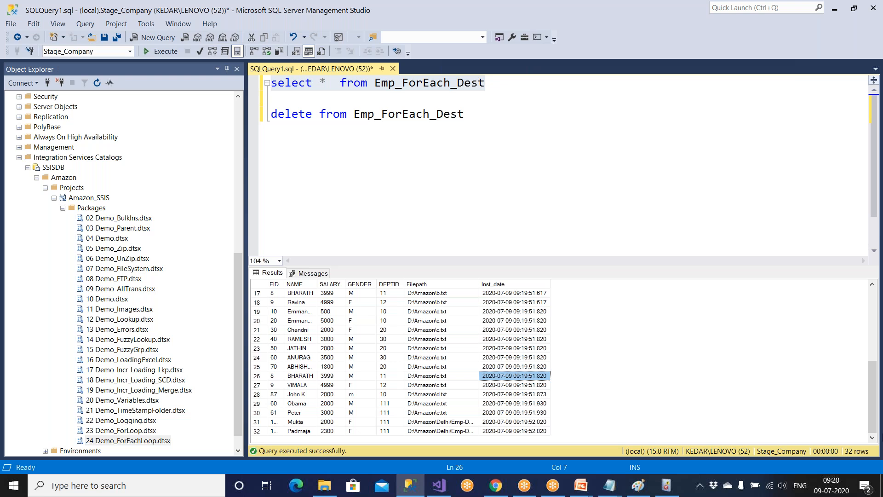
click(411, 489)
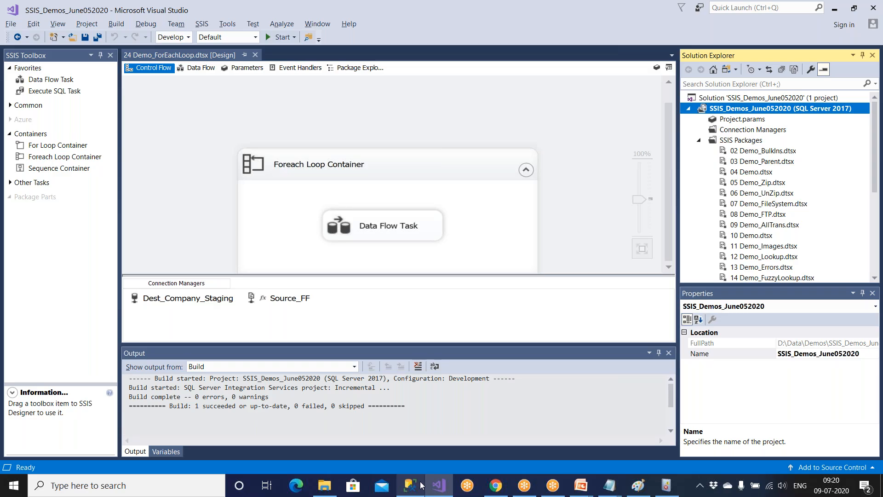
click(421, 485)
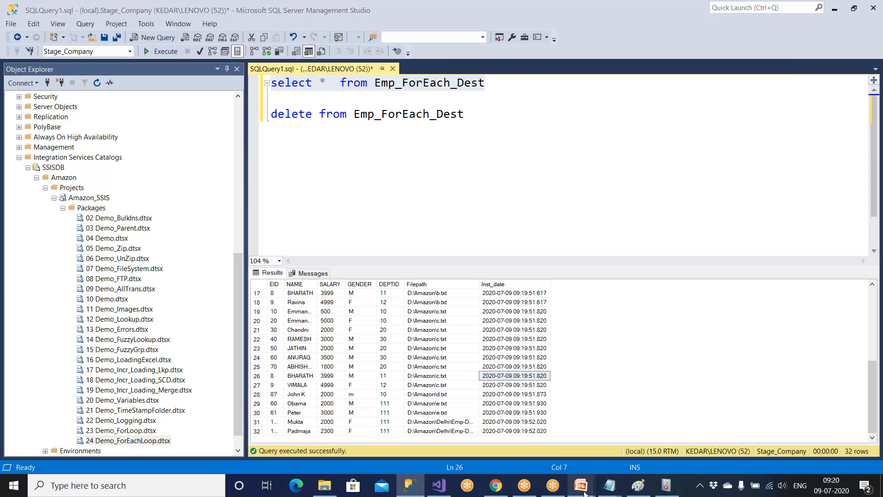
Show the DBA Tasks slide on deploying and scheduling packages with SQL Server jobs, then return to SSMS.
mouse_move(580, 485)
click(612, 454)
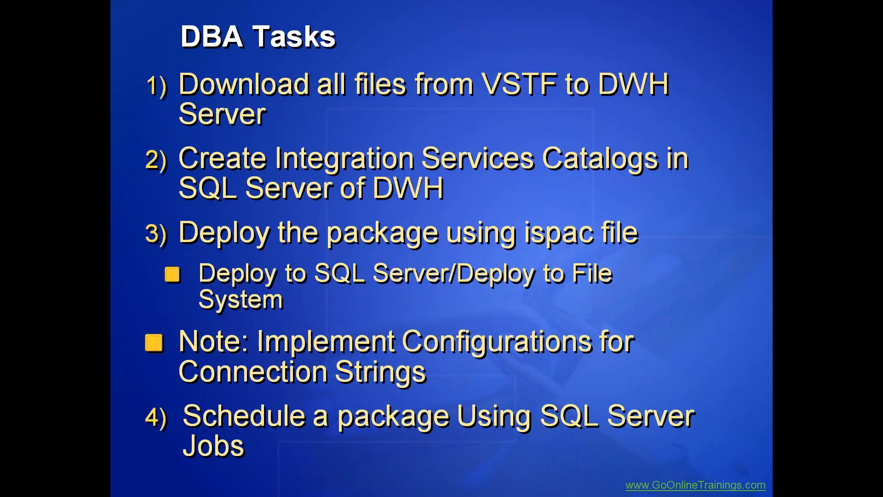
key(super)
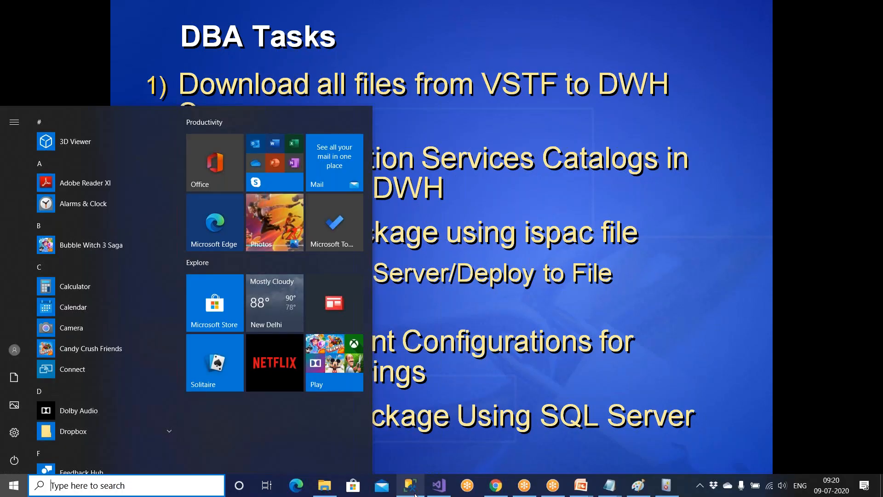
click(410, 485)
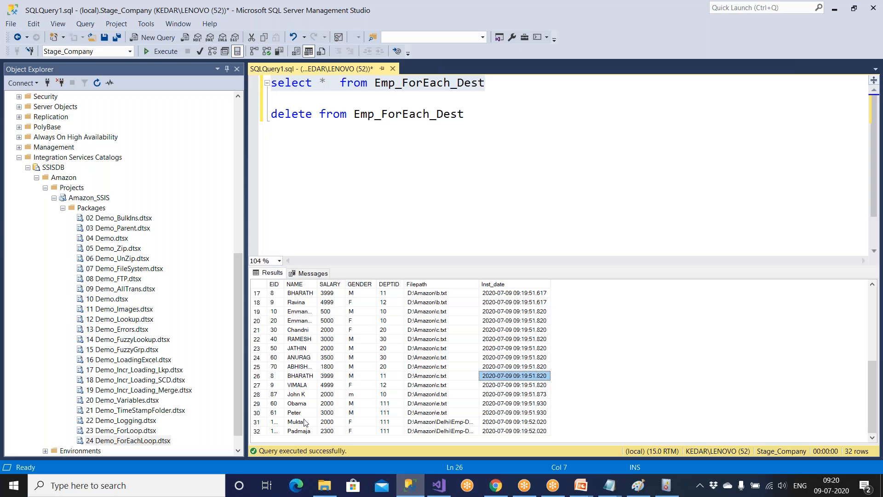
click(18, 157)
Start the SQLSERVERAGENT service, confirm with Yes, and refresh the server tree in Object Explorer.
scroll(19, 160, up, 1)
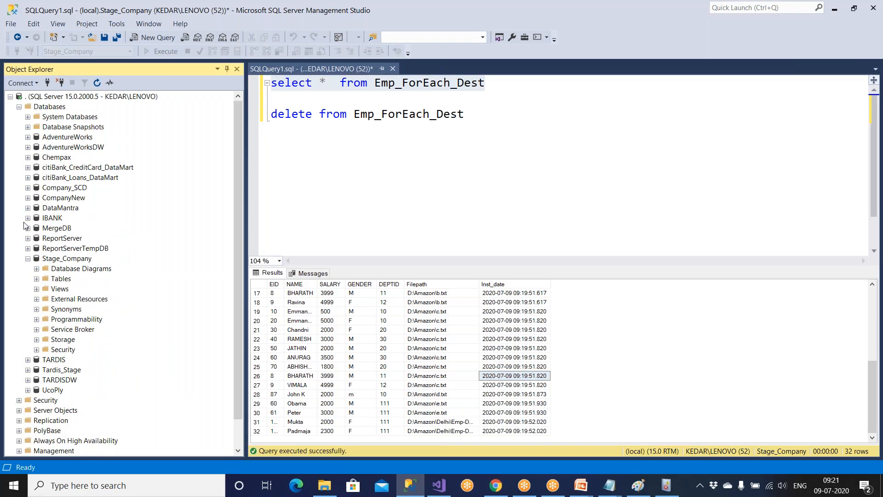
click(19, 107)
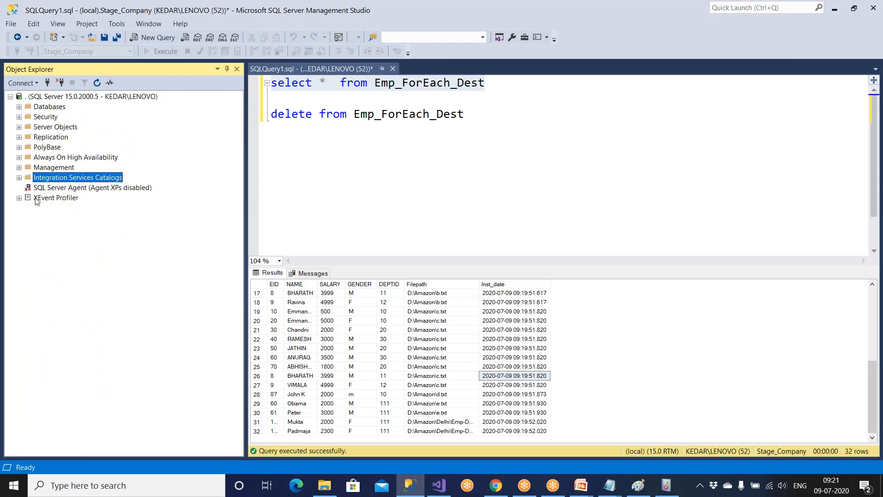
click(60, 188)
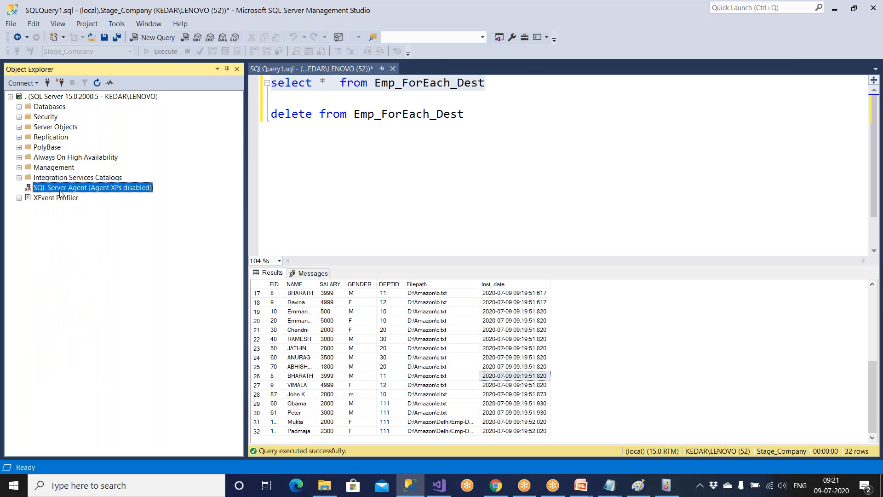
right_click(60, 191)
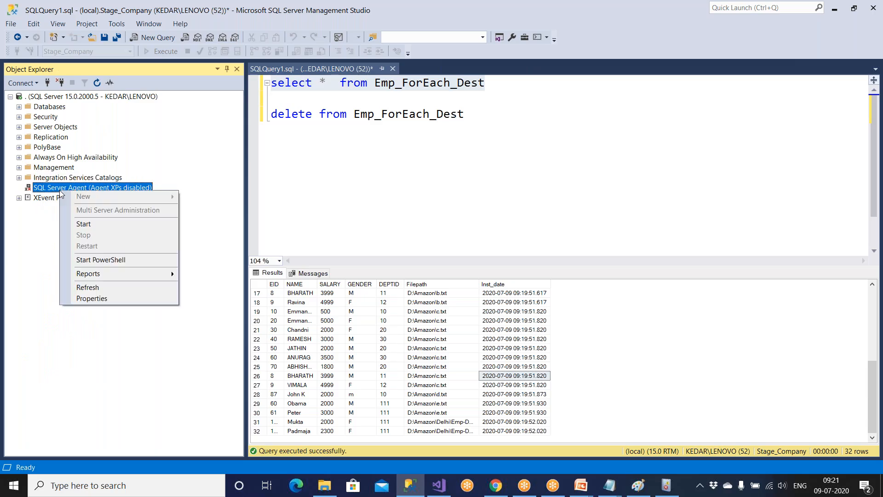
click(83, 224)
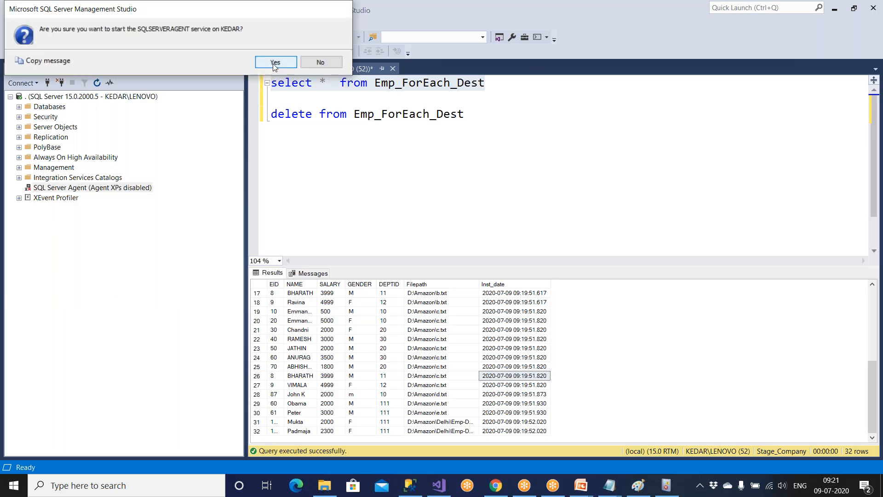
click(272, 64)
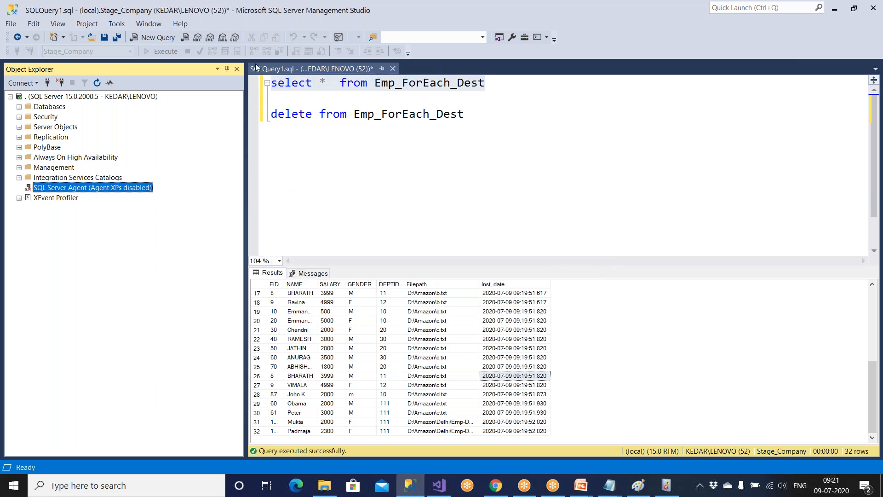
click(49, 97)
click(96, 83)
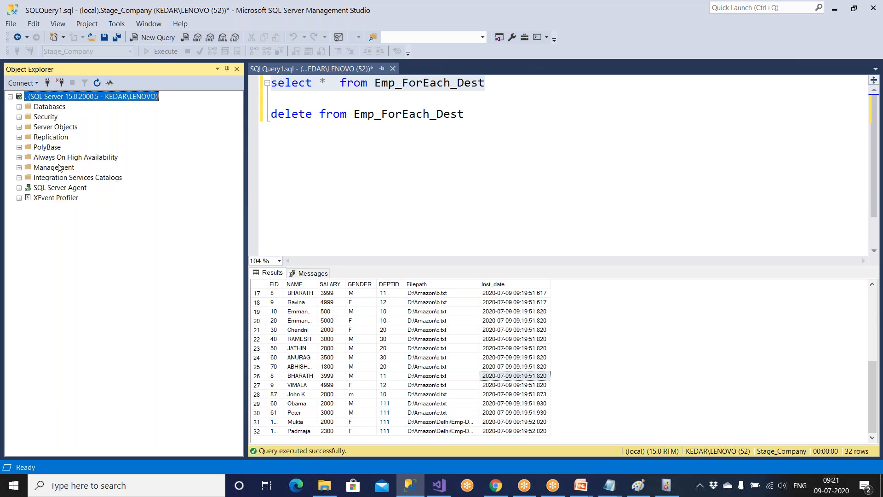
click(58, 187)
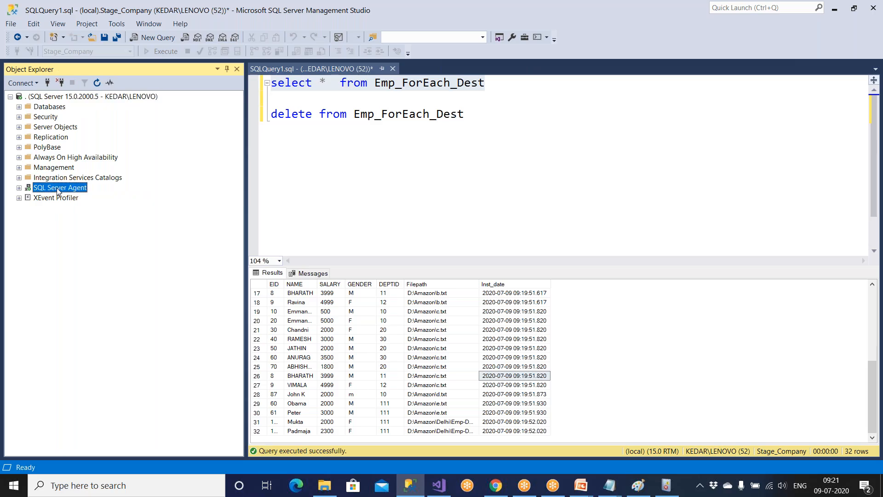
Create a new Agent job named Demo24_Job_SSIS and add a new step from its Steps page.
click(19, 188)
click(28, 200)
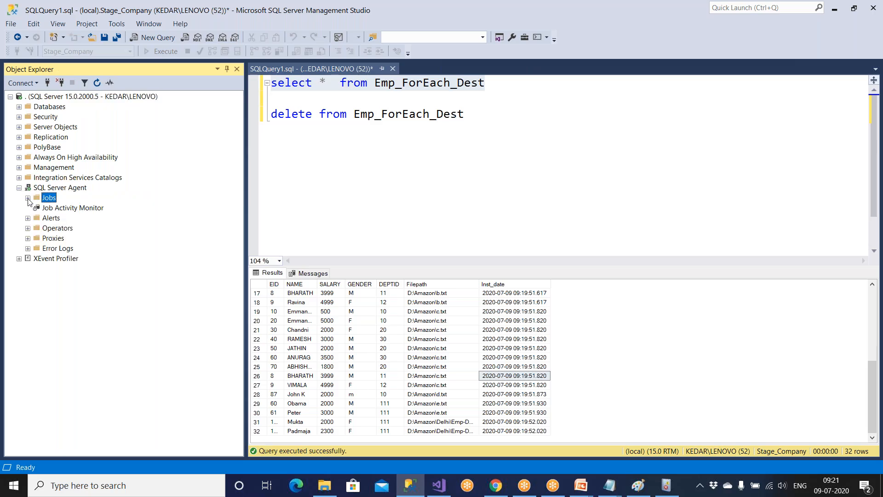
click(28, 198)
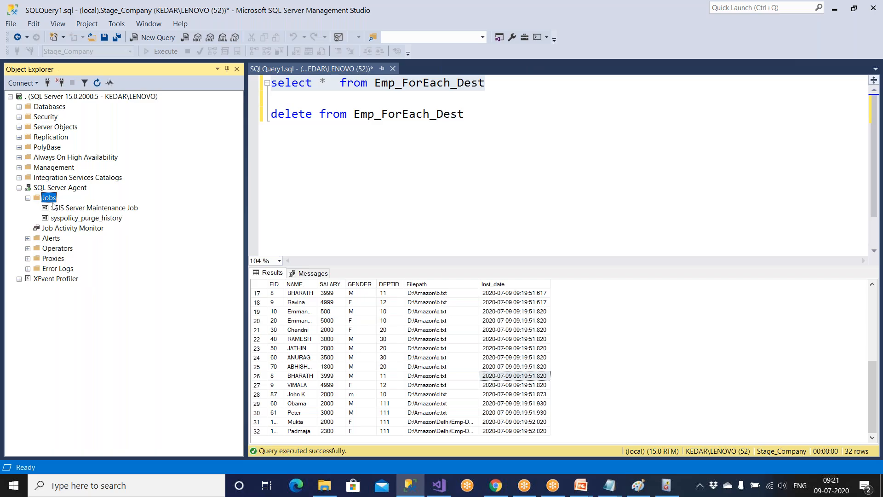
right_click(50, 199)
click(64, 202)
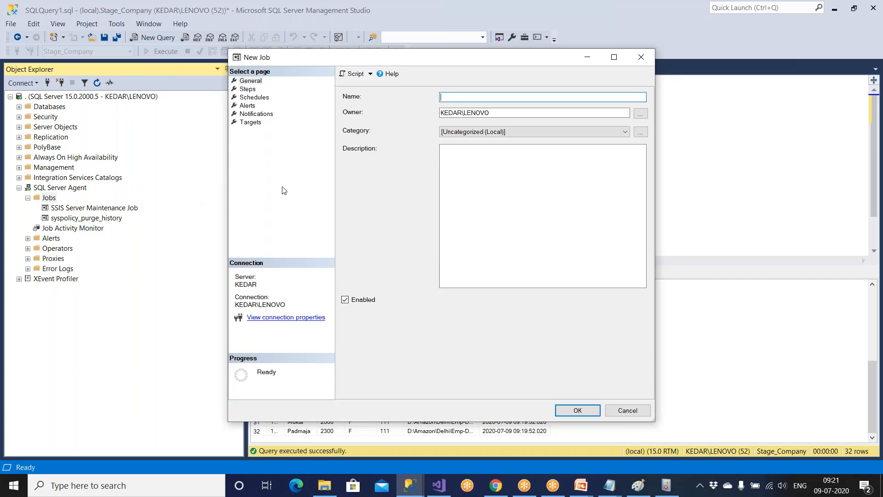
text(Demo24_Job_SSIS)
click(247, 89)
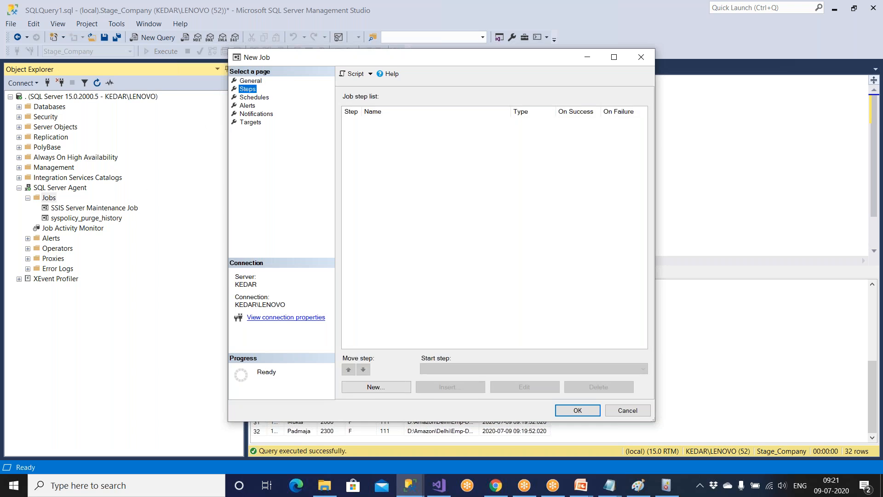
click(397, 391)
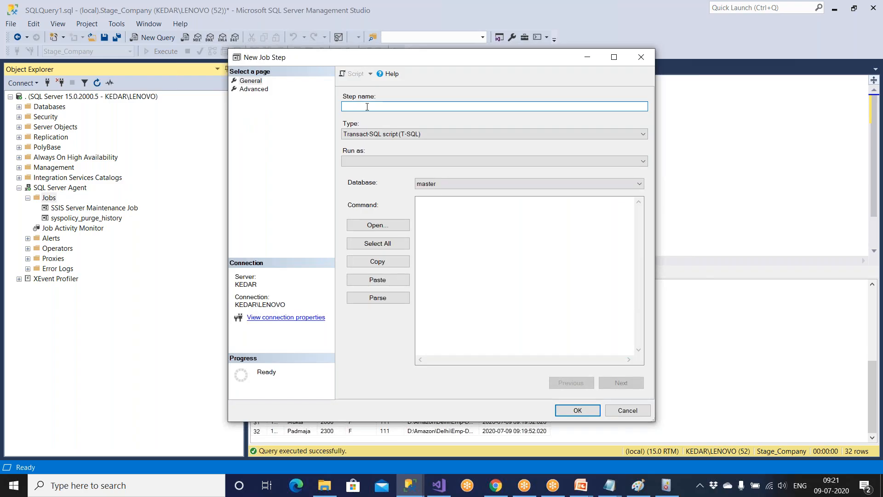
Name the step AttachPkg_Demo24 and set its type to SSIS package with SSIS Catalog source.
text(AttachPkd)
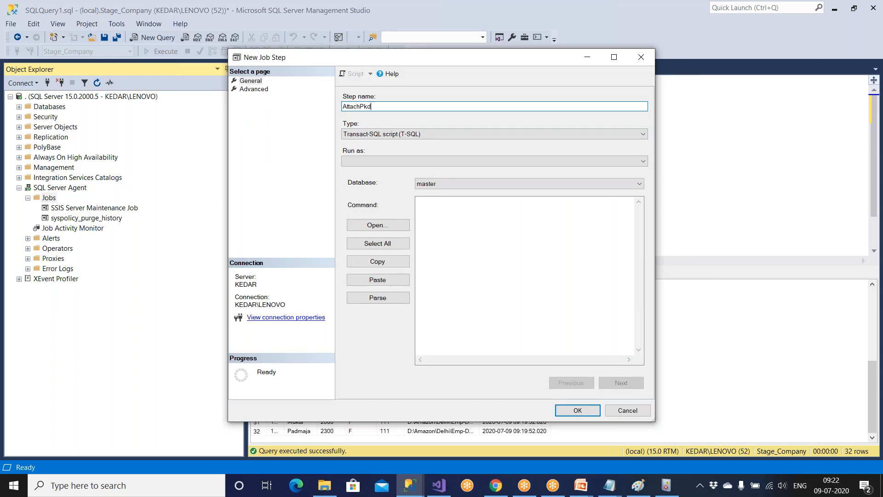
key(BackSpace)
key(BackSpace)
text(Pkg_Demo24)
click(415, 135)
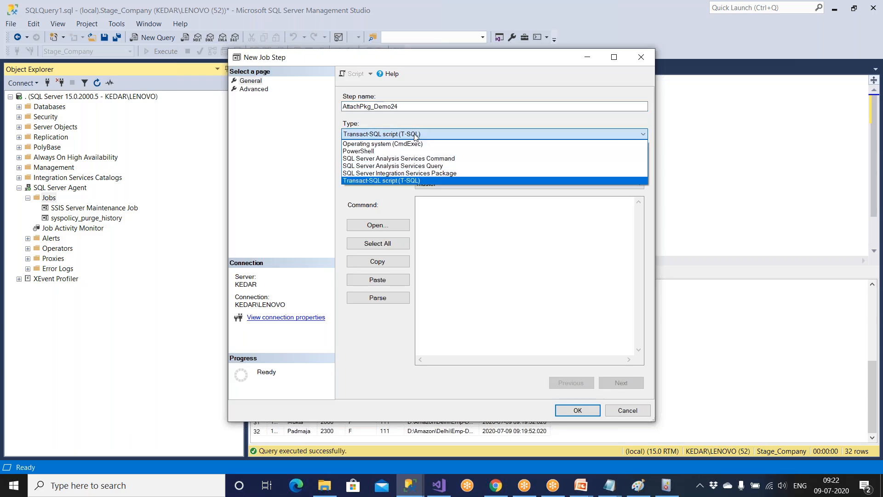
click(423, 172)
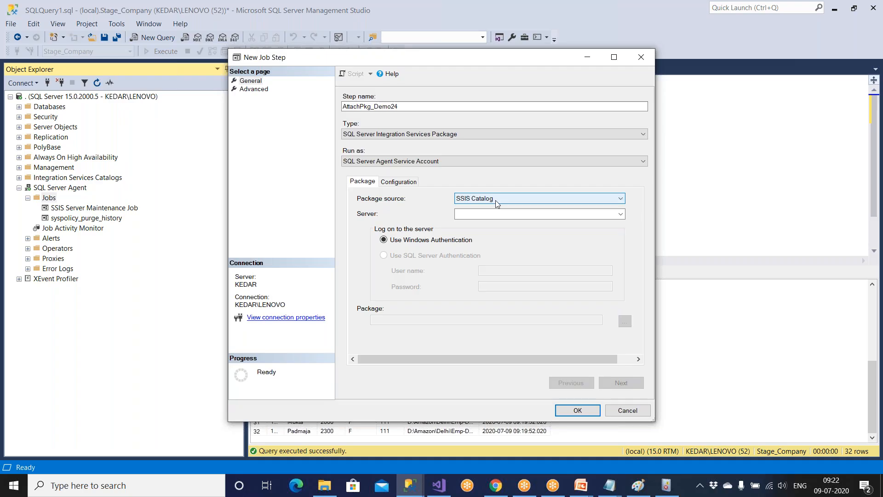
click(496, 204)
click(495, 208)
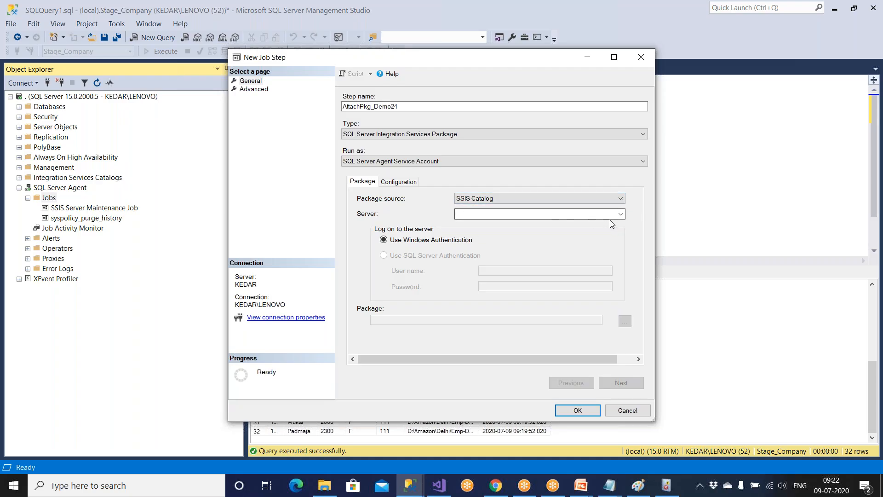
click(620, 214)
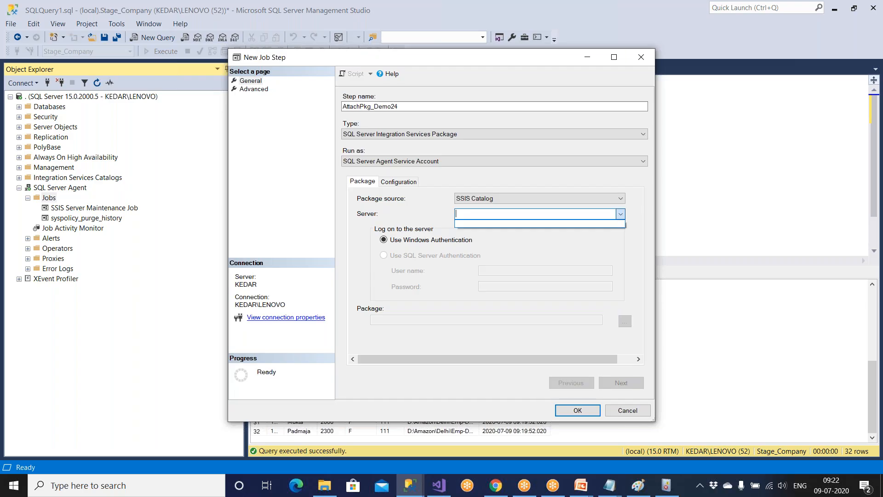
click(534, 214)
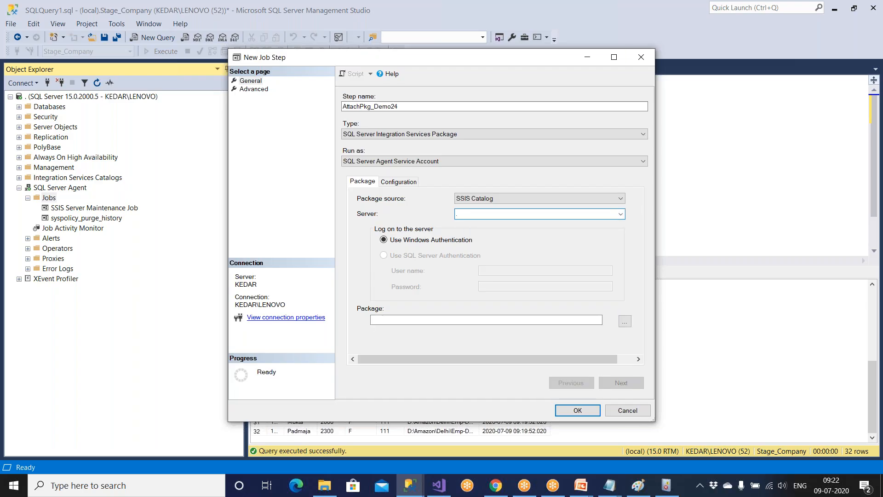
Pick 24 Demo_ForEachLoop.dtsx from SSISDB > Amazon > Amazon_SSIS and save the step.
click(626, 325)
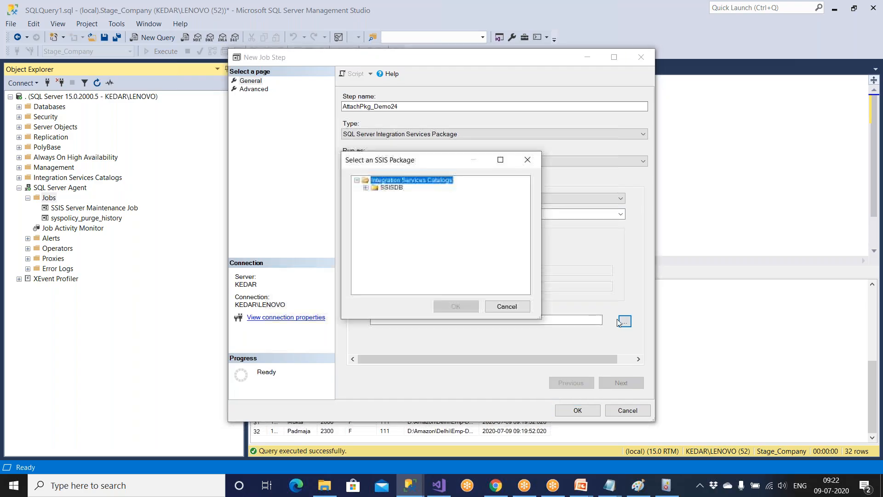
double_click(396, 187)
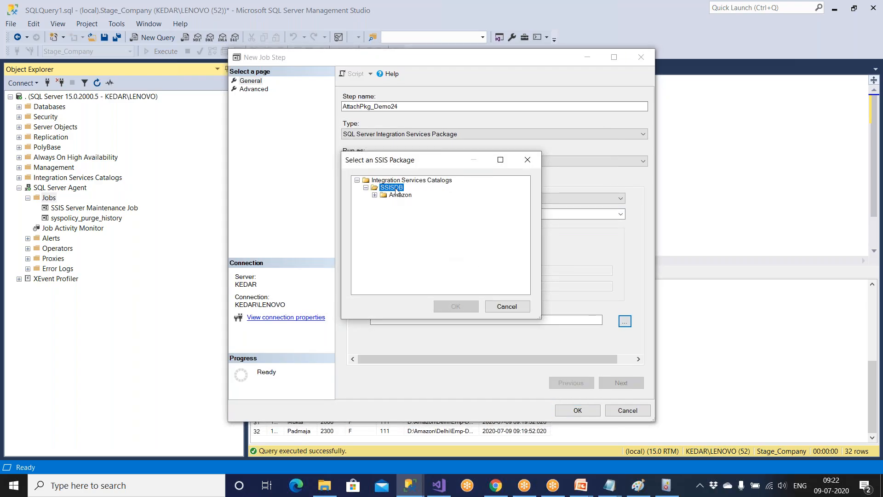
double_click(400, 195)
double_click(402, 203)
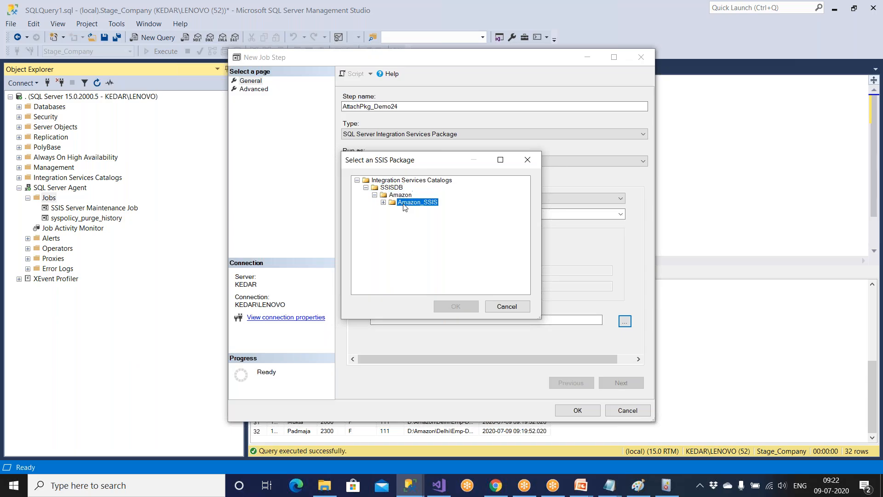
scroll(406, 211, down, 2)
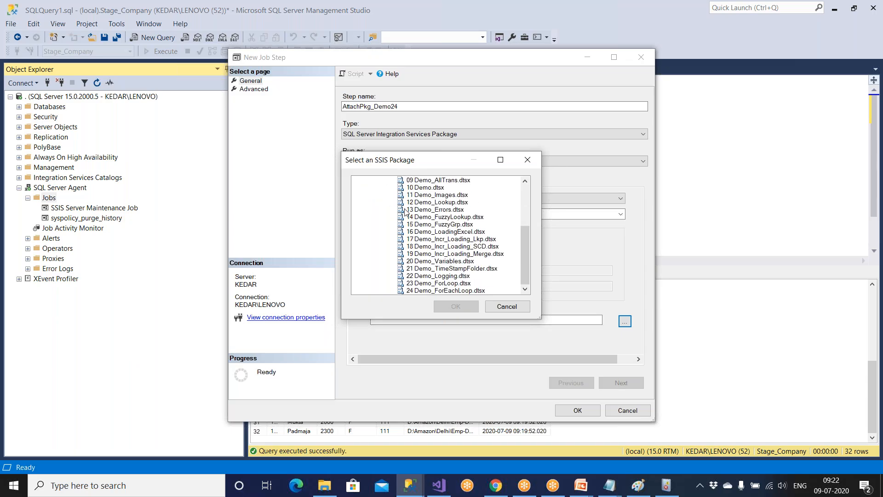
click(462, 290)
click(466, 310)
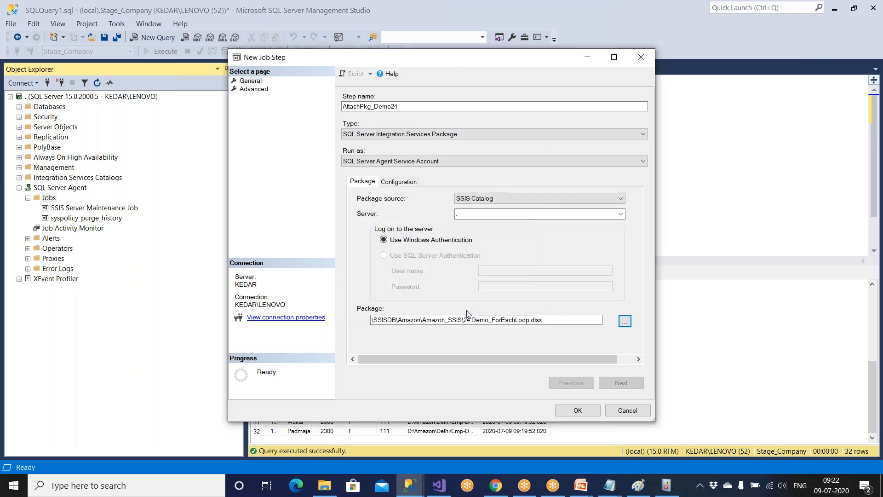
click(577, 411)
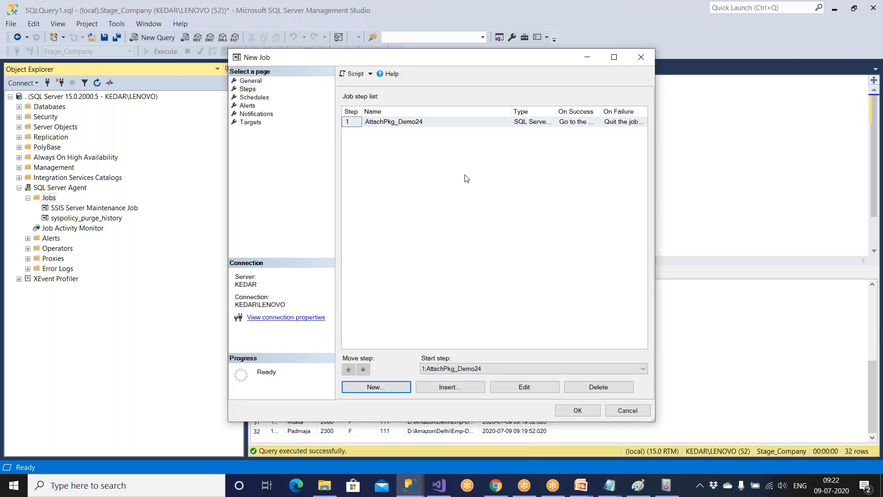
Create a new job schedule named Daily6AM that occurs daily.
click(256, 97)
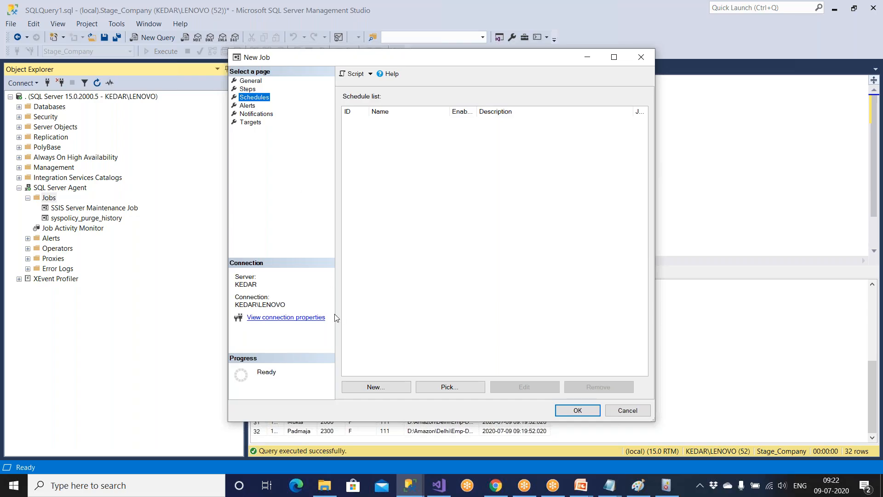
click(372, 388)
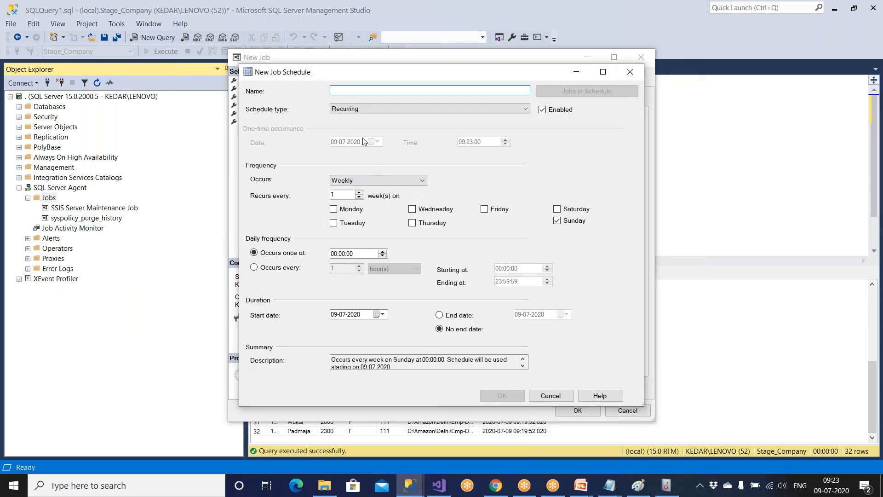
text(D)
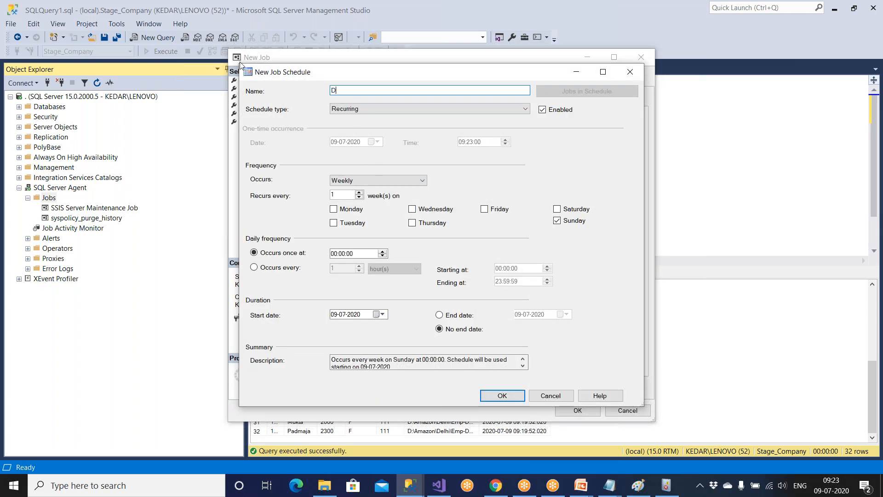
text(aily6AM)
click(346, 181)
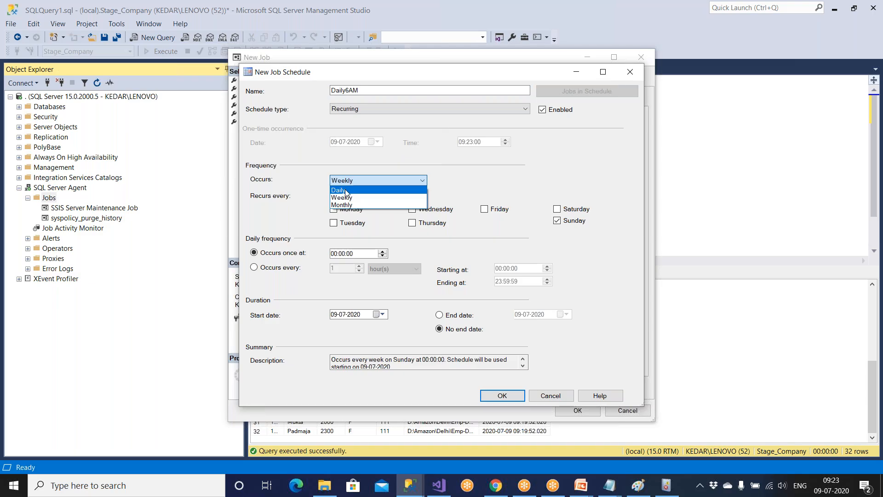
click(346, 190)
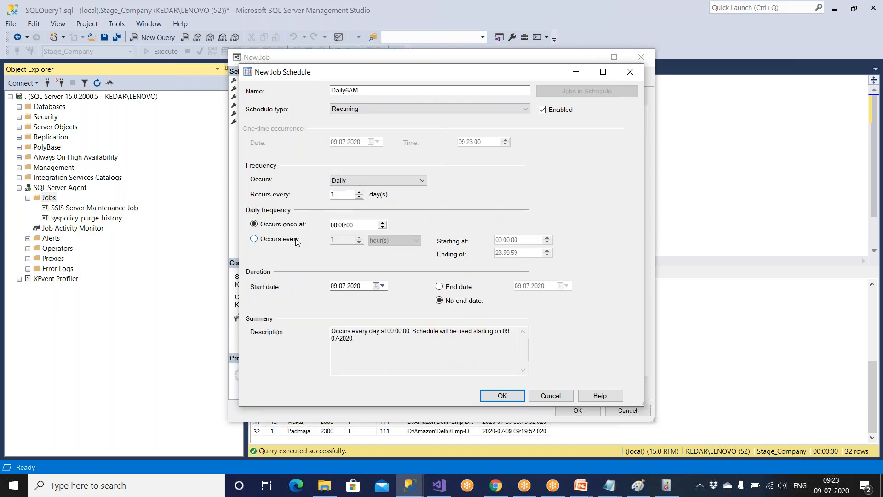
Set it to occur once a day at 06:30:00, then save the schedule and the job.
click(298, 240)
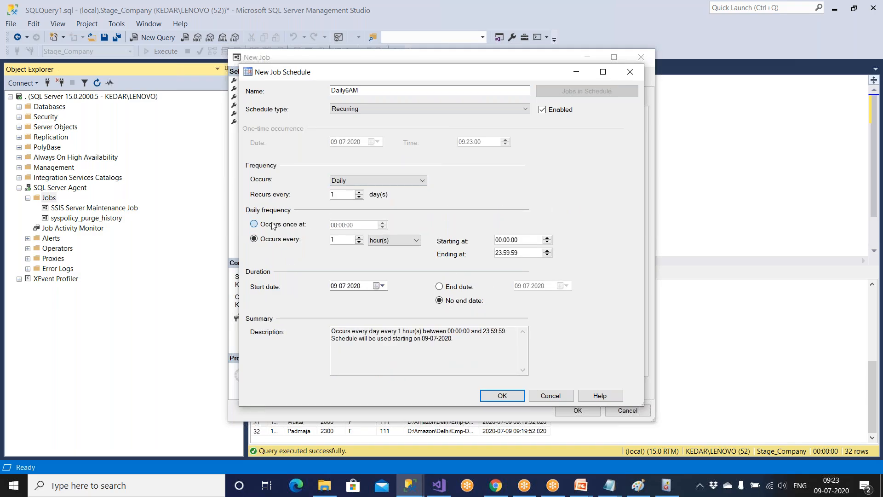
click(254, 224)
click(350, 225)
click(334, 225)
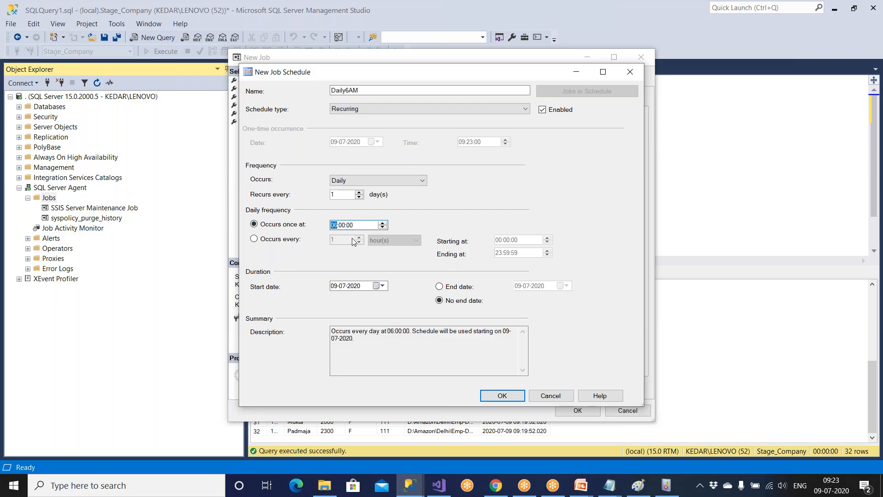
key(Right)
click(504, 398)
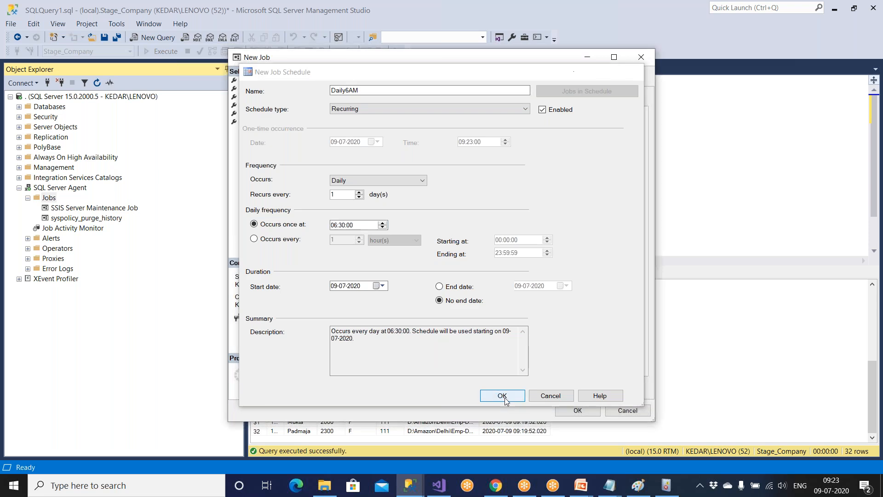
click(575, 410)
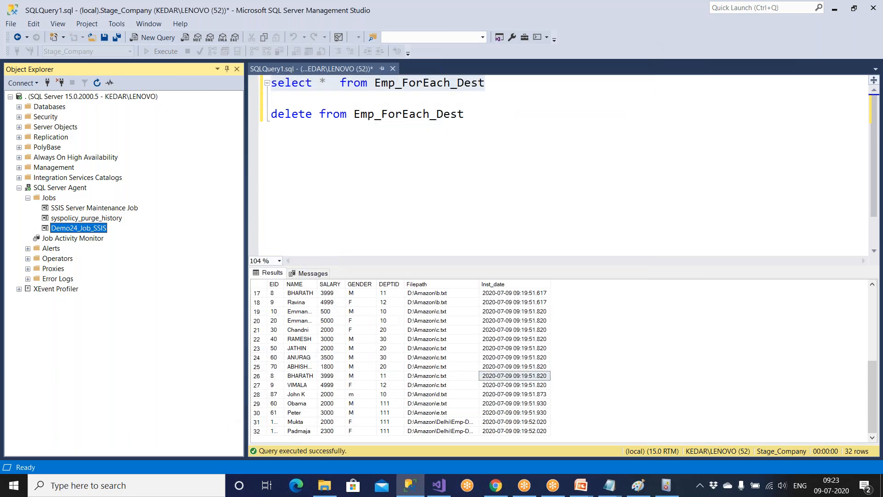
Refresh the Jobs folder and run the delete query to empty Emp_ForEach_Dest.
click(50, 199)
click(97, 83)
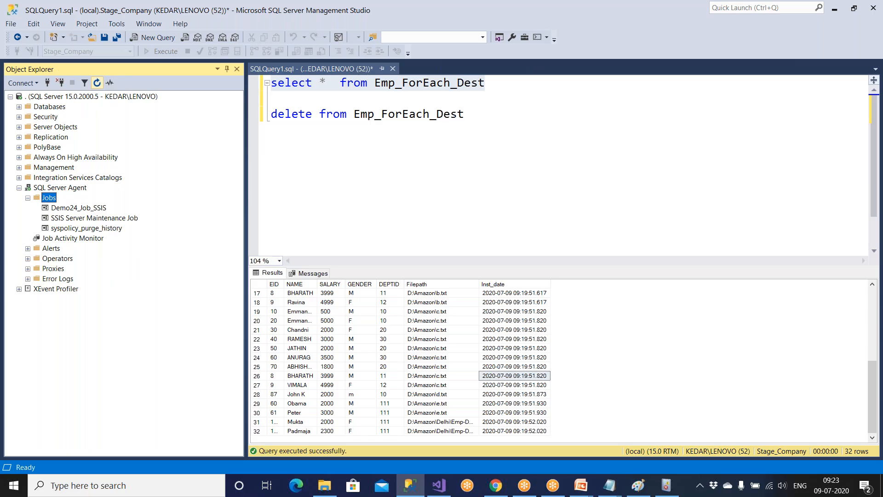
click(460, 114)
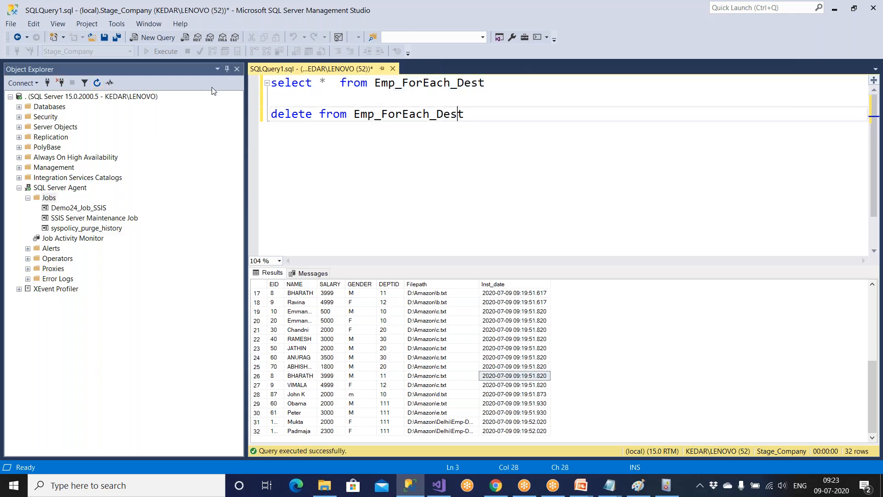
click(167, 55)
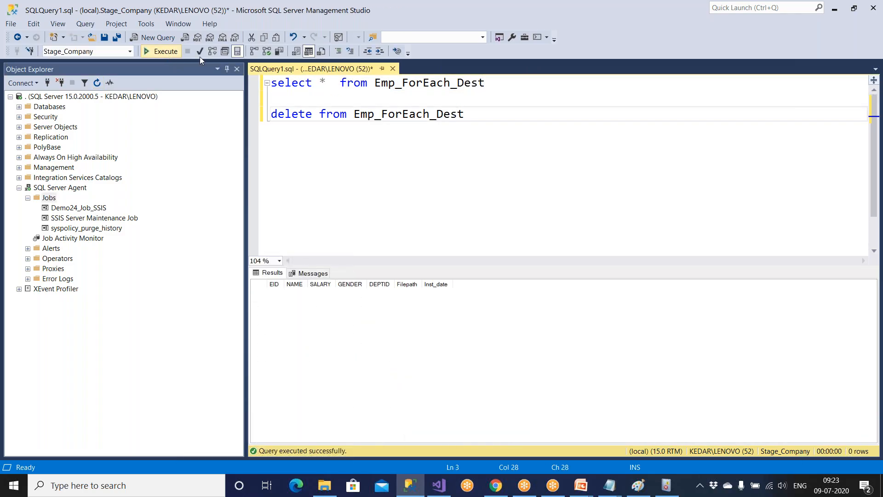
Start the Demo24_Job_SSIS job with Start Job at Step.
click(80, 208)
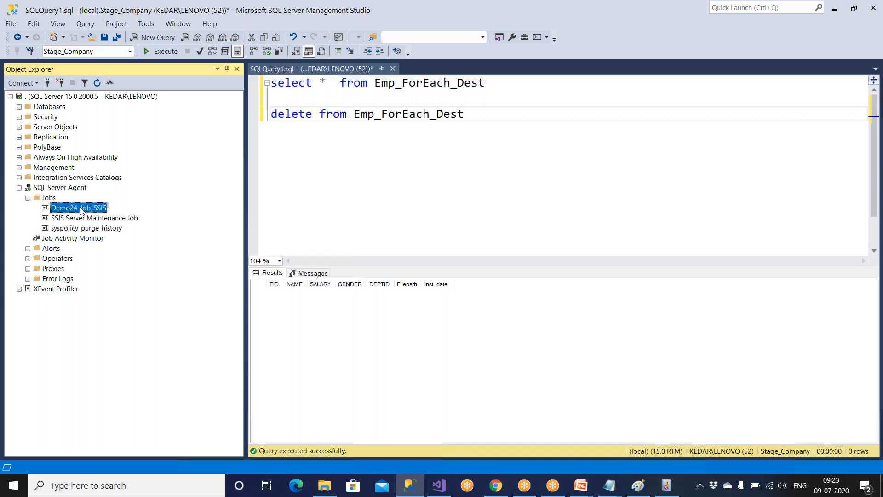
right_click(82, 209)
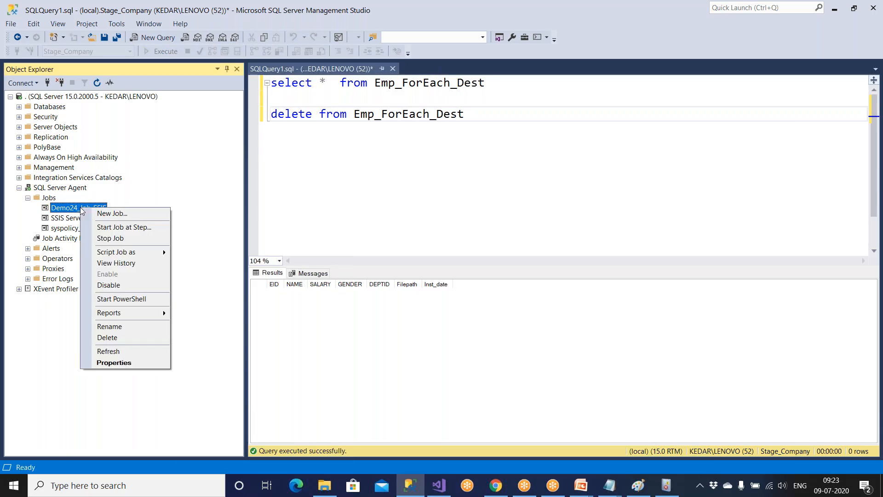
click(105, 227)
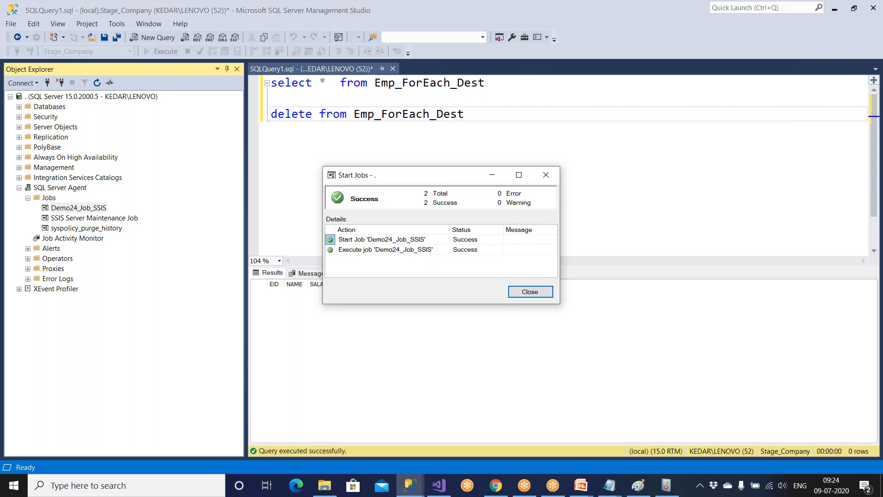
Close the job start results and query Emp_ForEach_Dest to check the loaded rows.
click(529, 292)
click(485, 114)
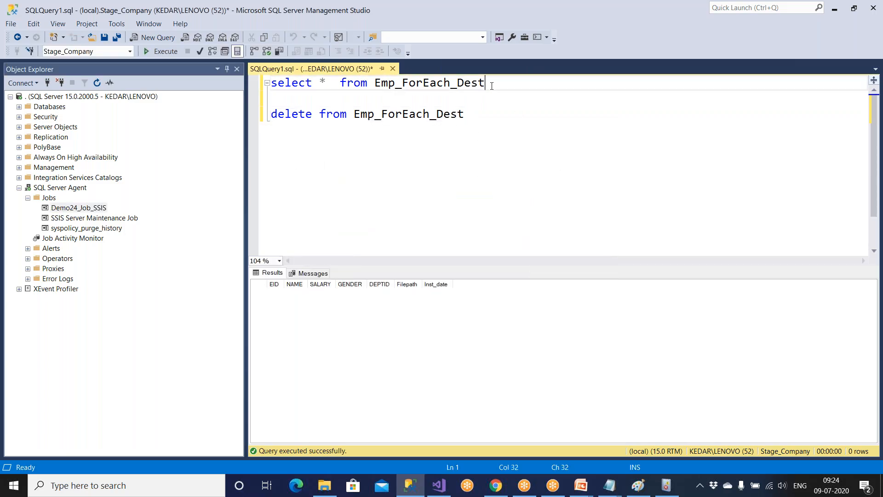
drag(487, 82, 240, 83)
click(164, 51)
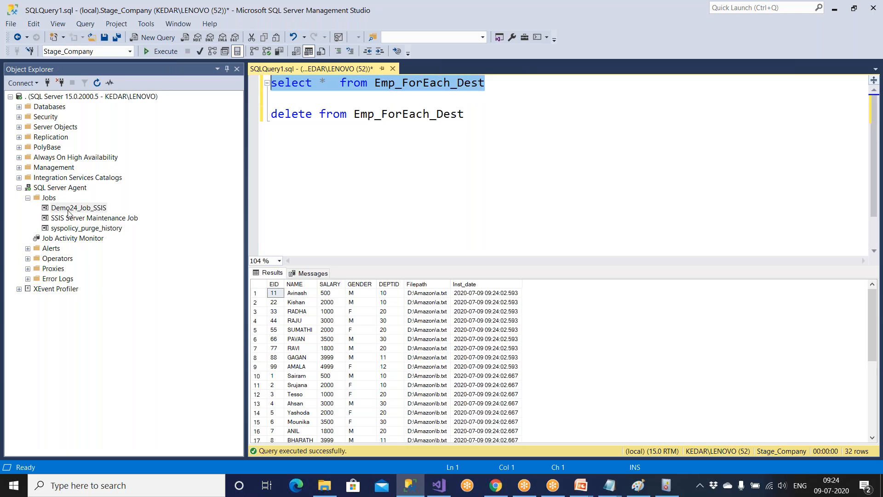
Open the Job Activity Monitor maximized and select the Demo24_Job_SSIS run details.
double_click(65, 238)
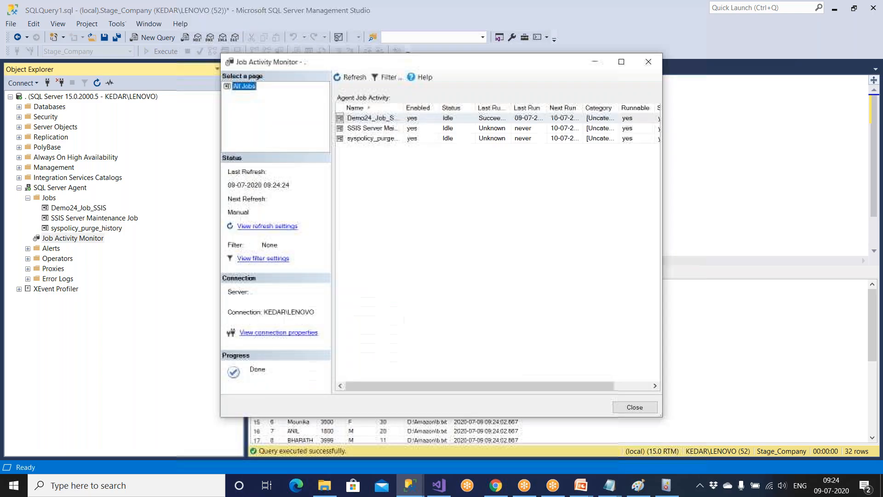
click(621, 61)
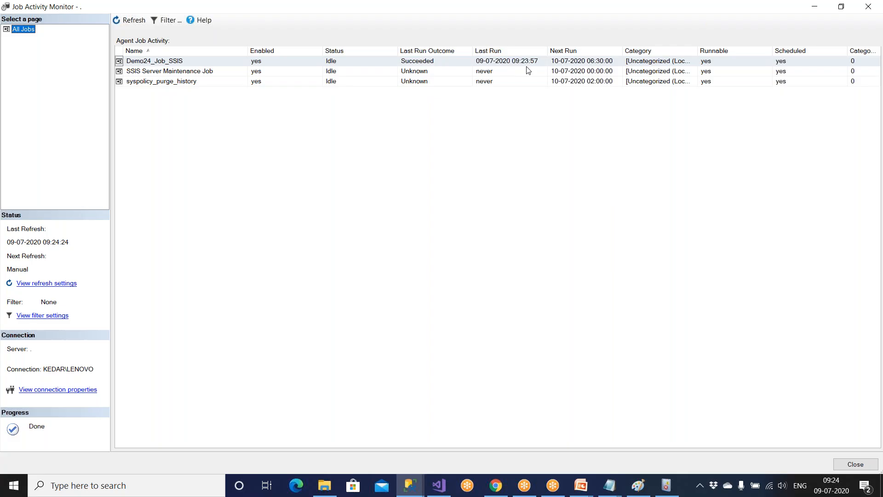
key(alt+Tab)
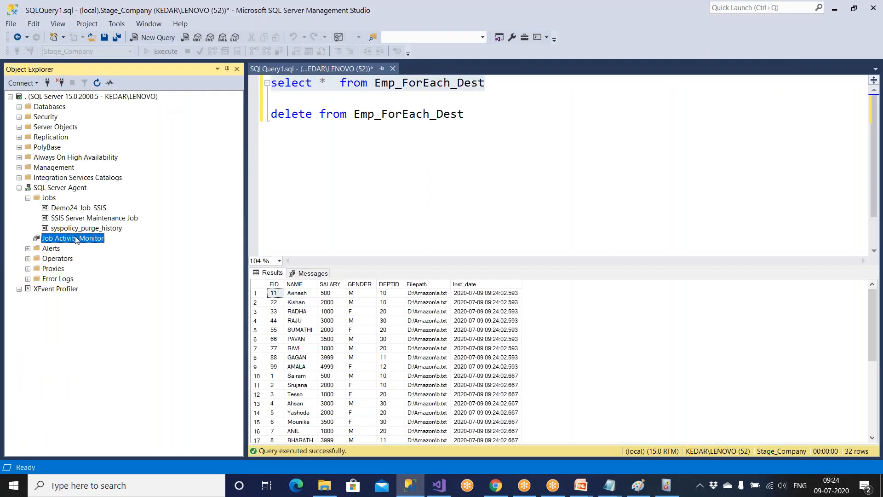
double_click(74, 238)
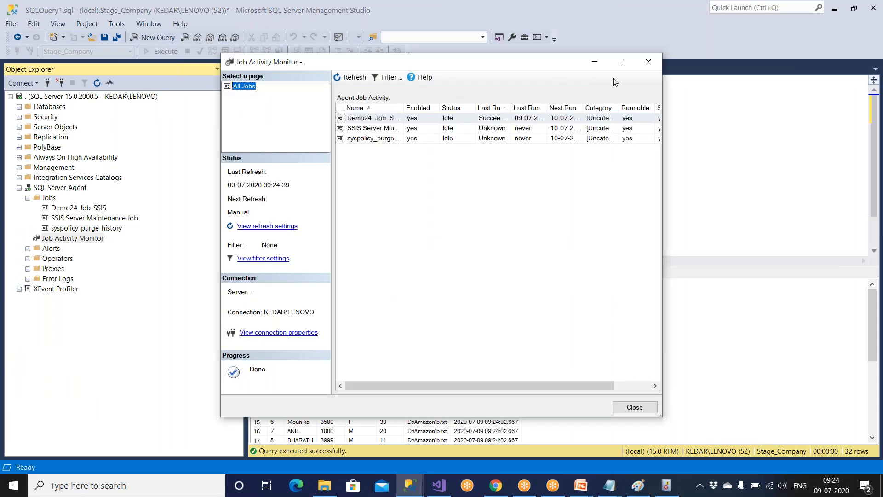
click(620, 62)
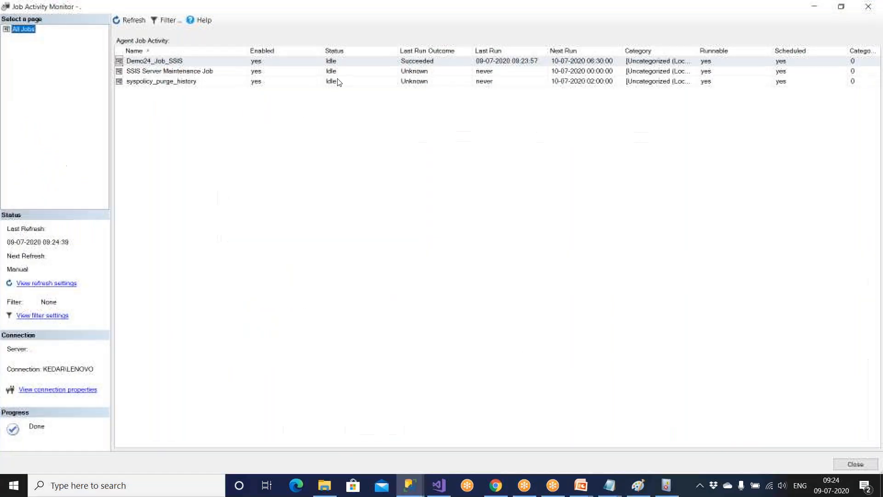
click(221, 64)
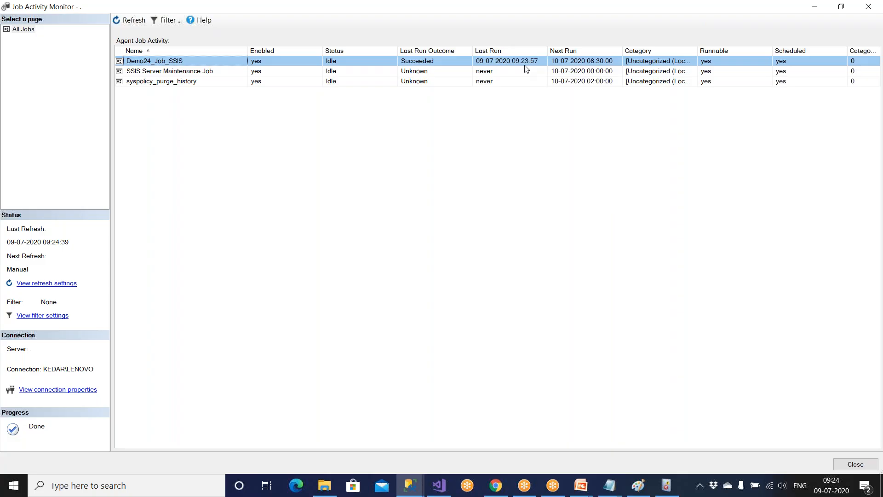
View Demo24_Job_SSIS history, close the monitor, then rerun the select and delete queries.
right_click(164, 61)
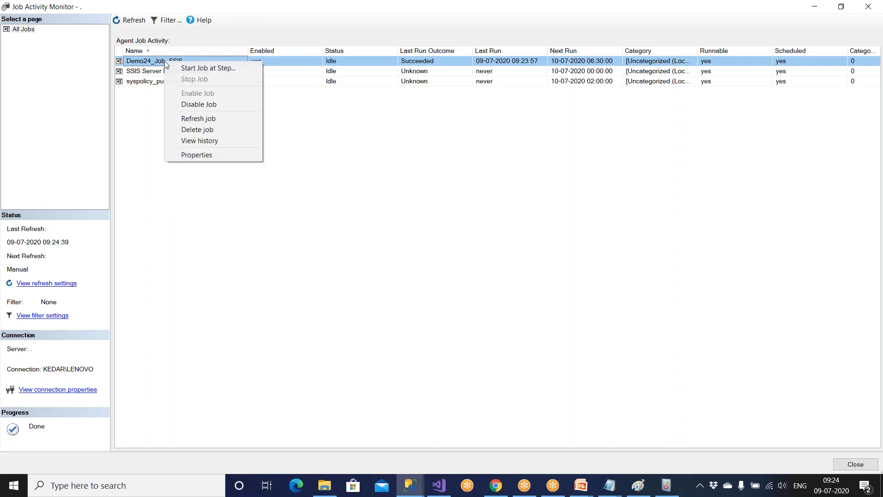
click(198, 140)
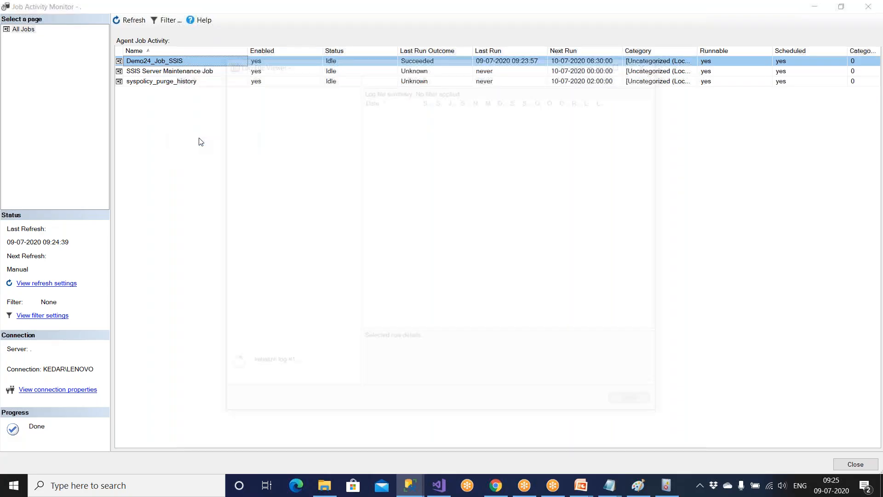
click(634, 404)
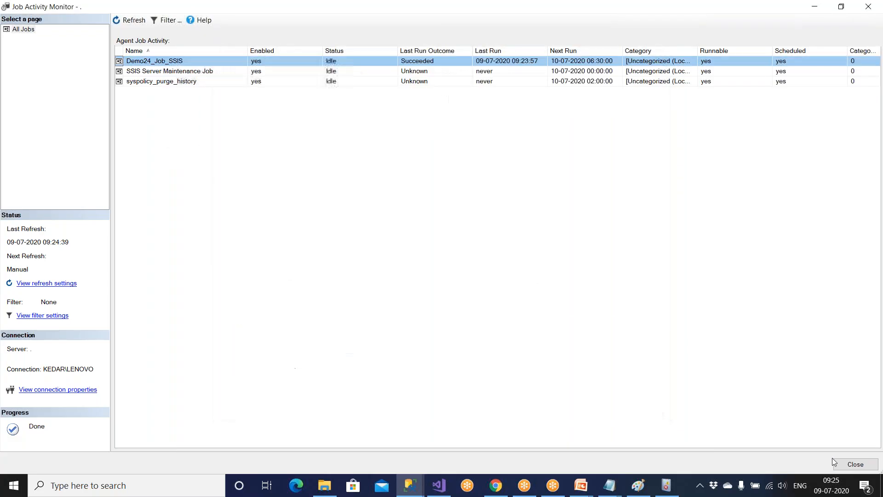
click(842, 460)
drag(478, 120, 158, 62)
click(170, 53)
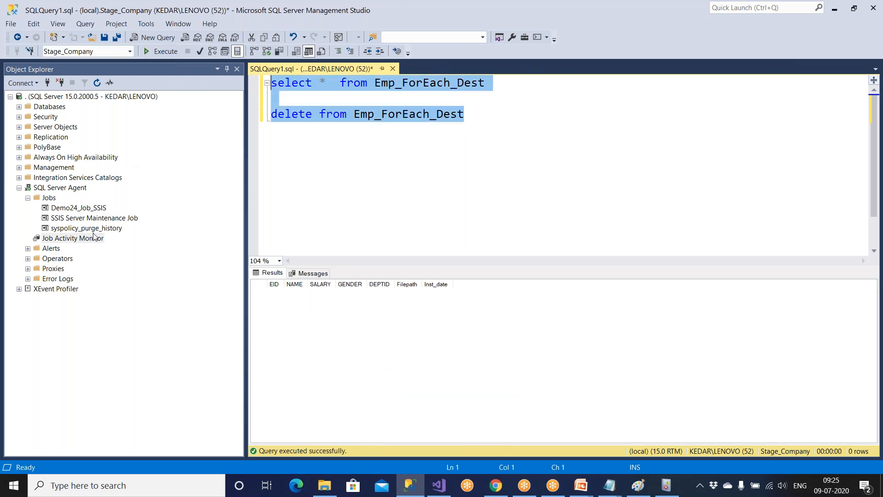
Run Demo24_Job_SSIS immediately and close the job start results.
click(93, 211)
right_click(94, 211)
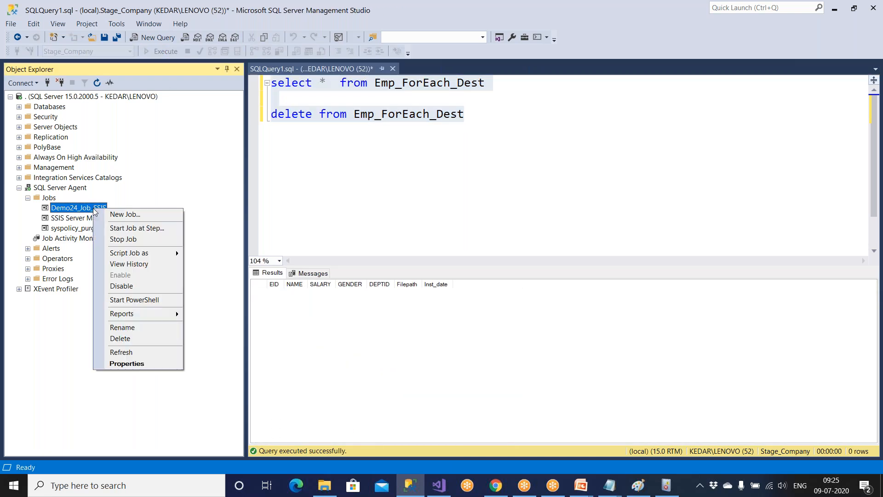
click(115, 232)
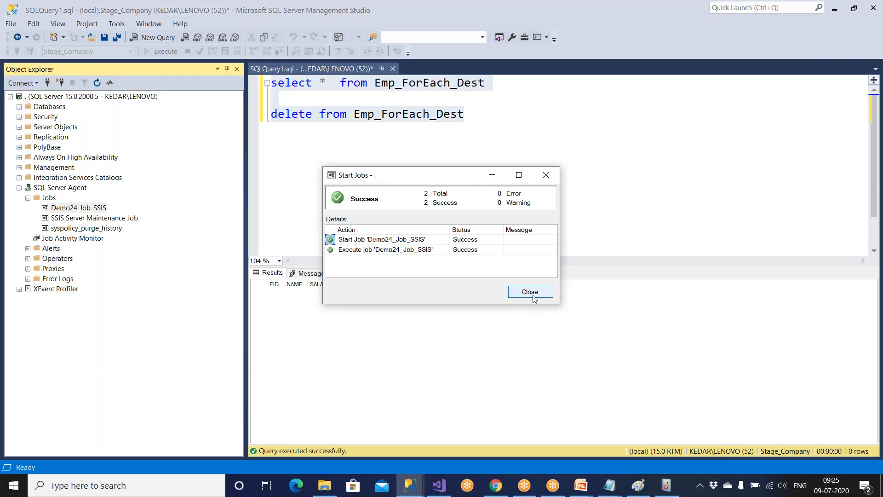
click(532, 292)
Query Emp_ForEach_Dest to confirm 32 rows loaded at 09:25.
click(365, 167)
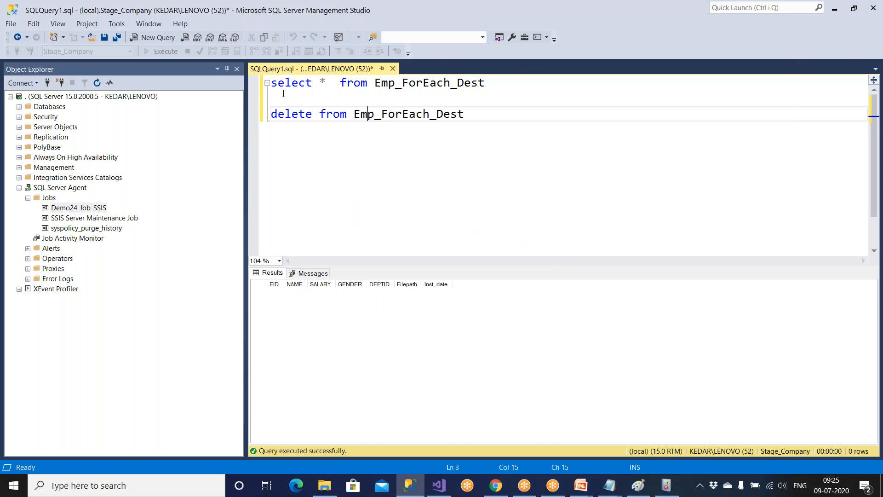
drag(486, 83, 238, 83)
click(161, 51)
Open View Job Activity from the Job Activity Monitor entry.
click(89, 239)
right_click(89, 238)
click(120, 242)
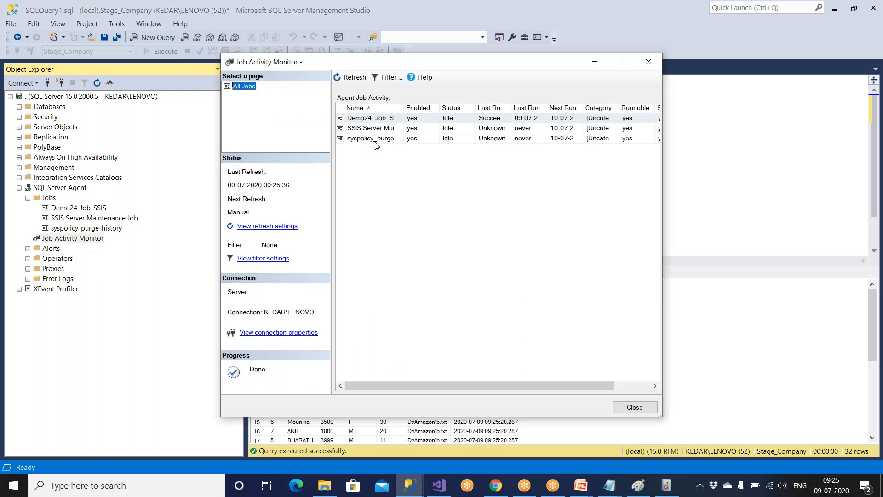
Inspect Demo24_Job_SSIS history showing successful runs at 09:23:57 and 09:25:14, then close both windows.
click(377, 118)
right_click(378, 121)
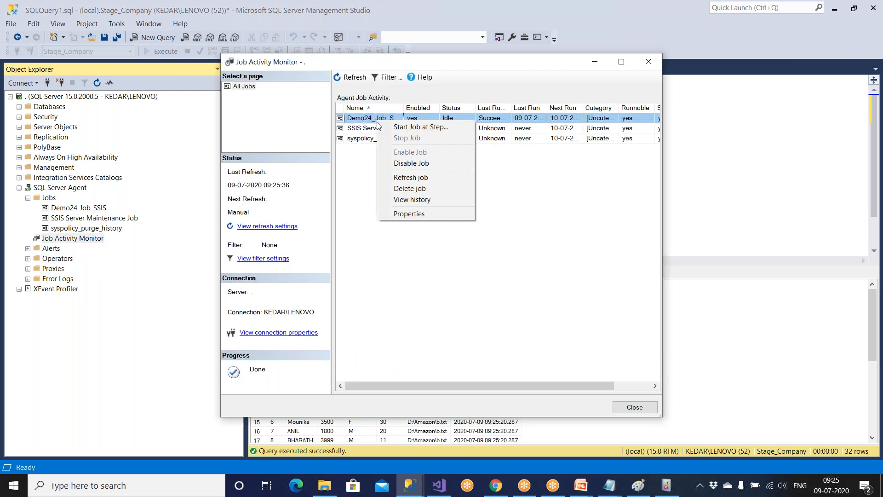
click(403, 200)
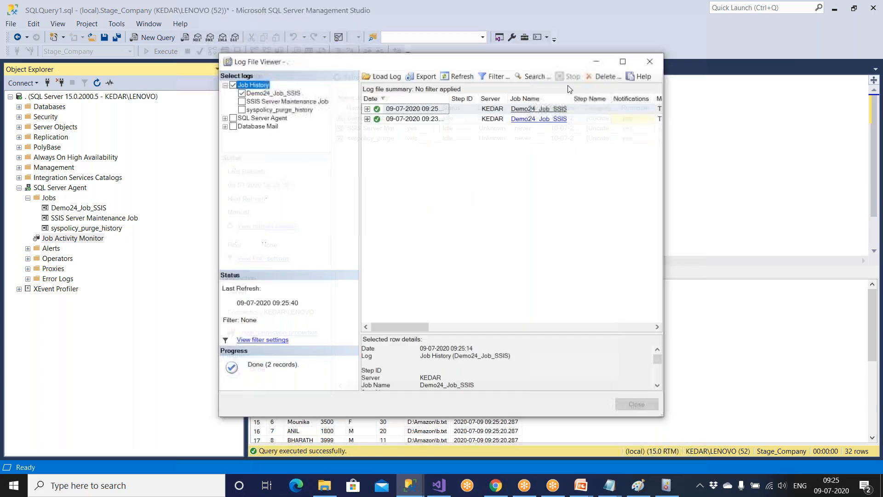
click(621, 61)
double_click(212, 63)
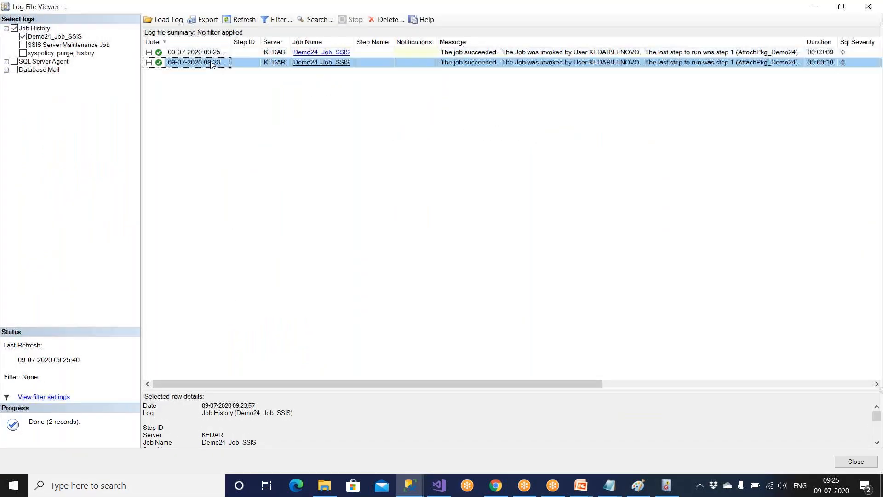
double_click(212, 55)
click(149, 52)
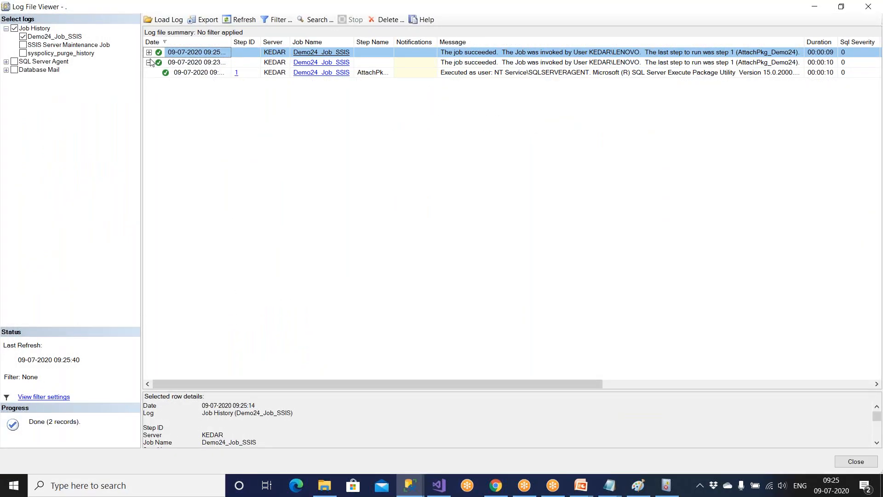
click(149, 62)
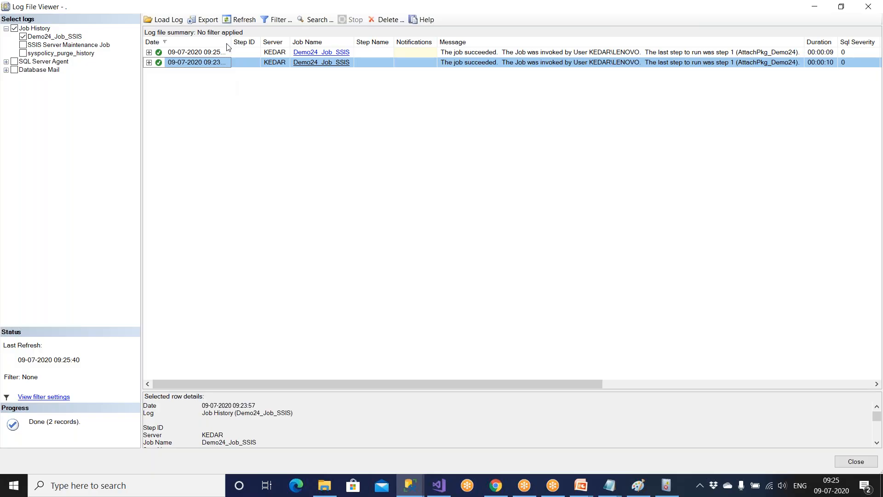
drag(232, 43, 279, 42)
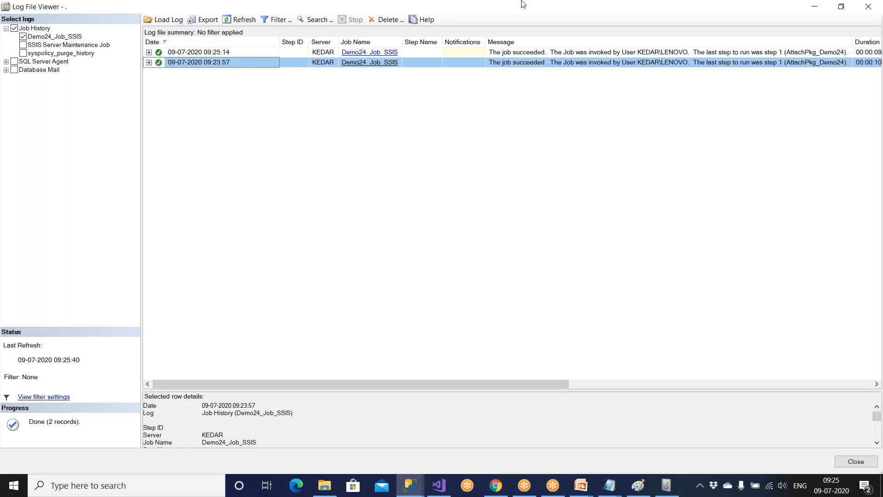
click(871, 8)
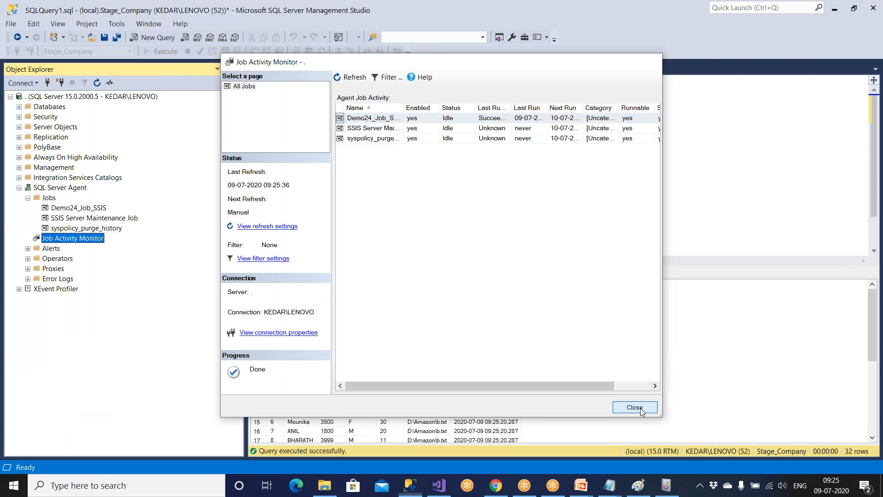
click(640, 407)
double_click(90, 209)
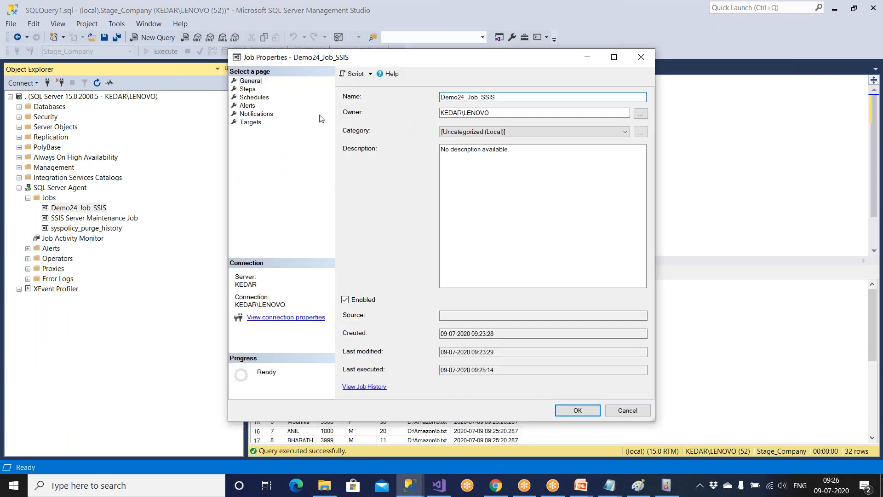
click(247, 89)
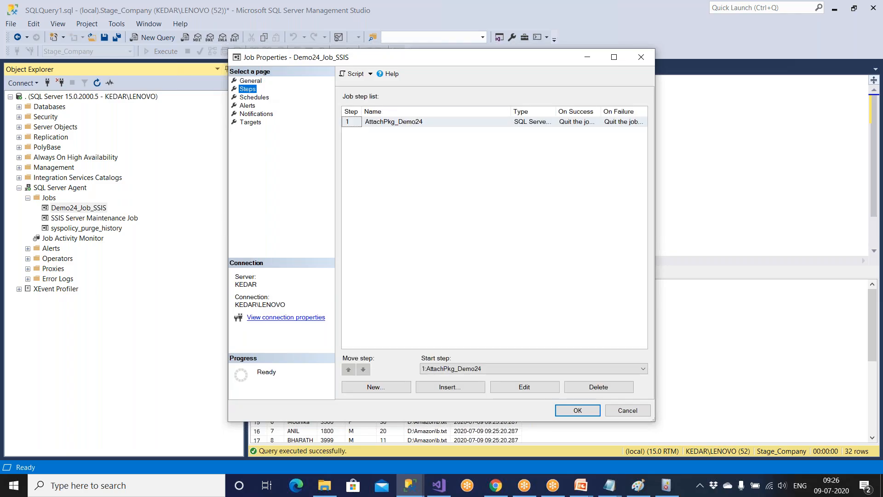
click(409, 123)
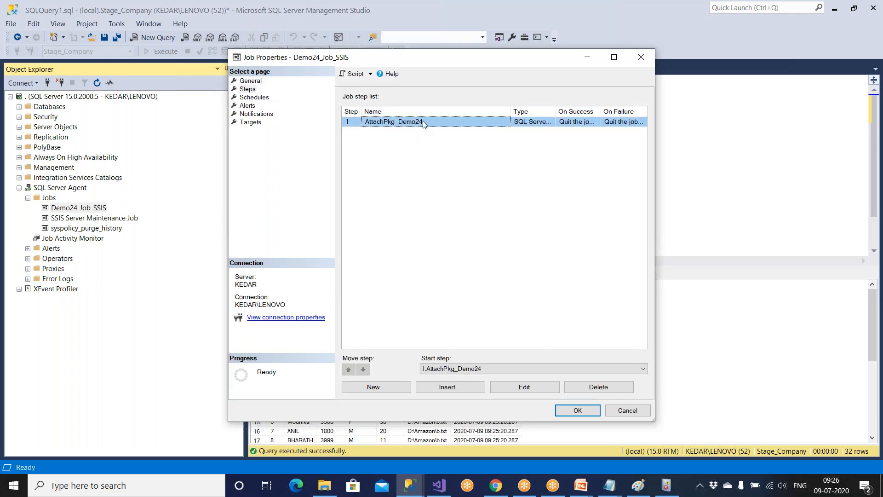
click(533, 390)
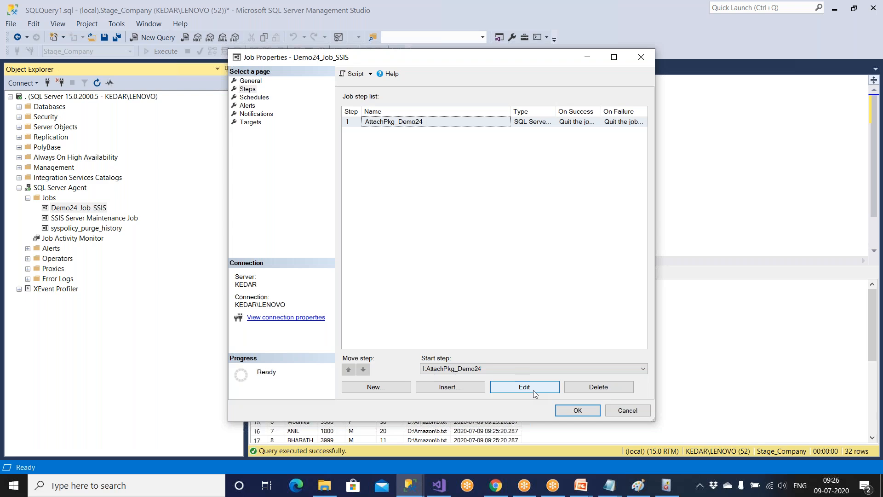
drag(544, 321, 365, 320)
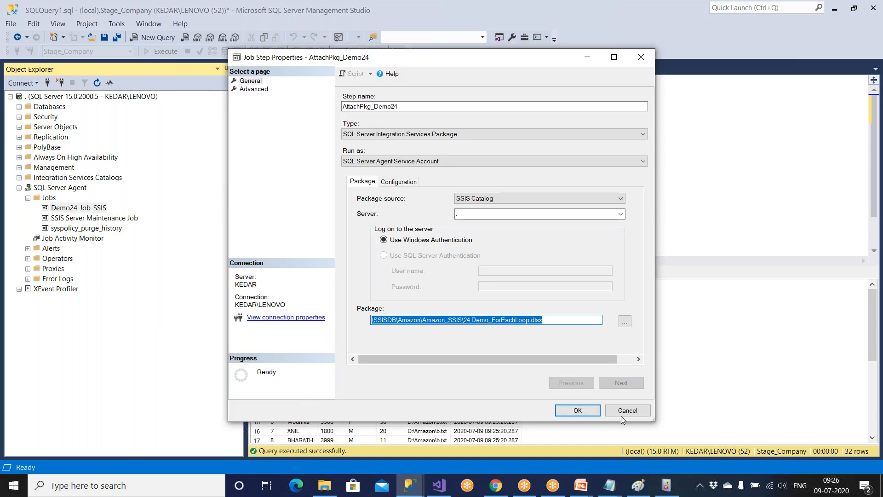
click(594, 413)
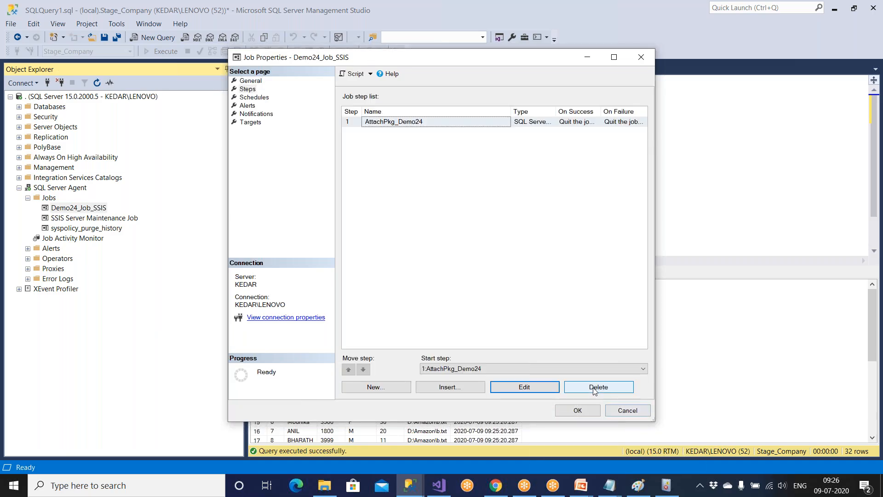
click(623, 410)
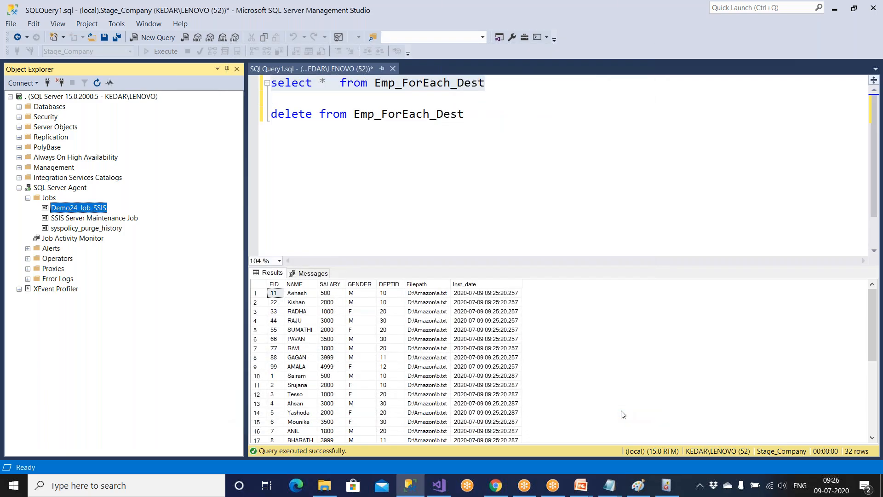
Change the Daily6AM schedule to recur every 1 minute and save the job properties.
double_click(94, 208)
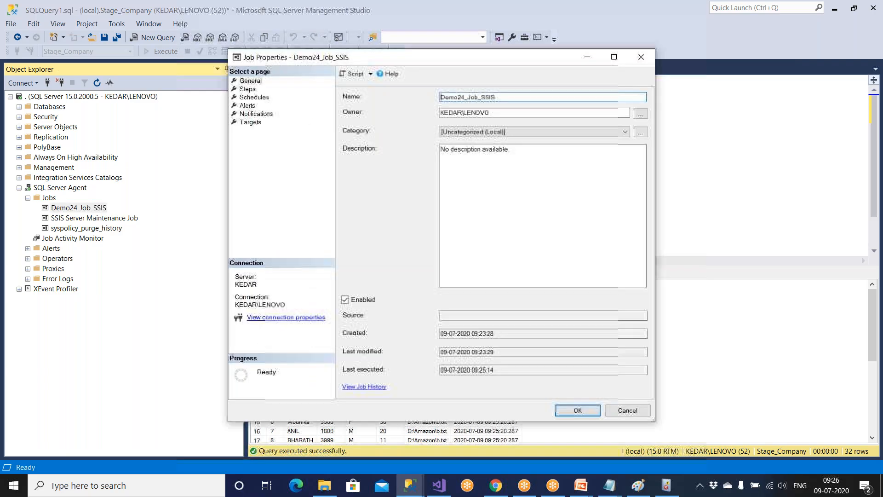
click(256, 97)
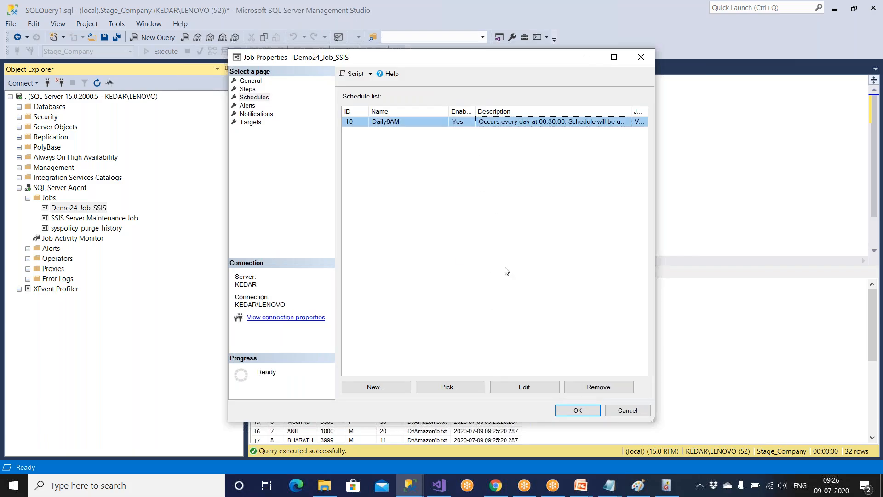
click(524, 387)
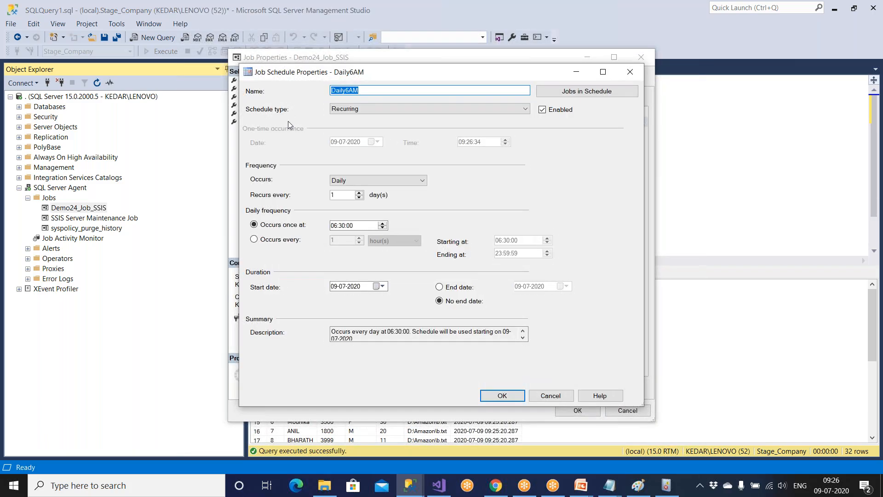
click(280, 240)
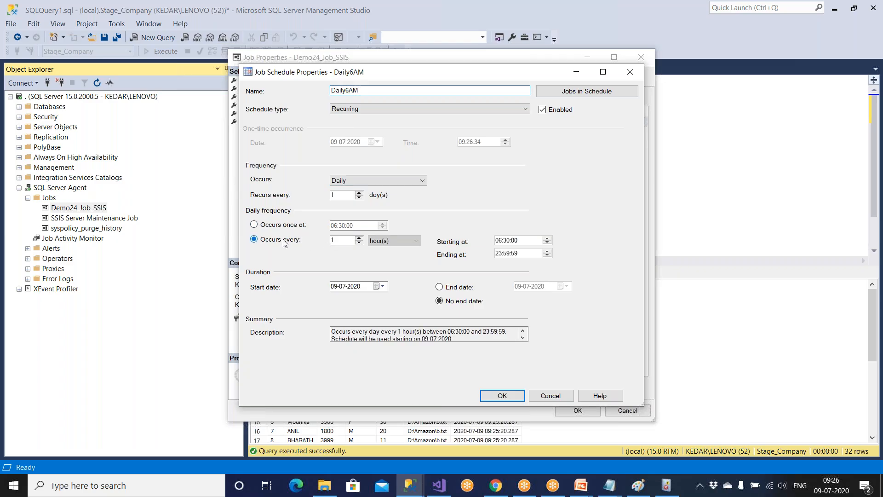
click(390, 240)
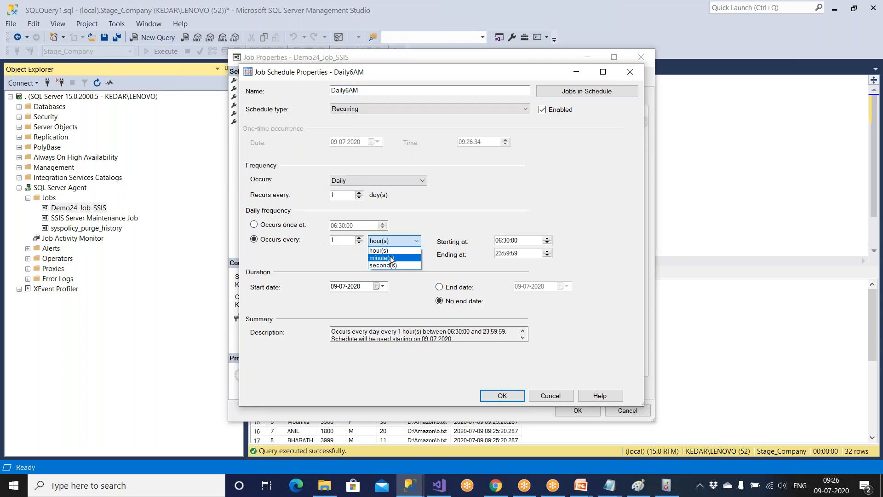
click(392, 258)
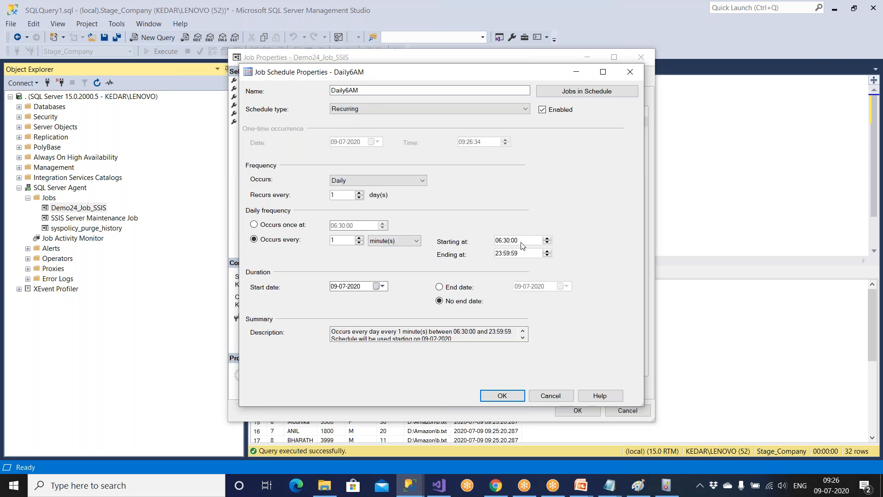
click(511, 400)
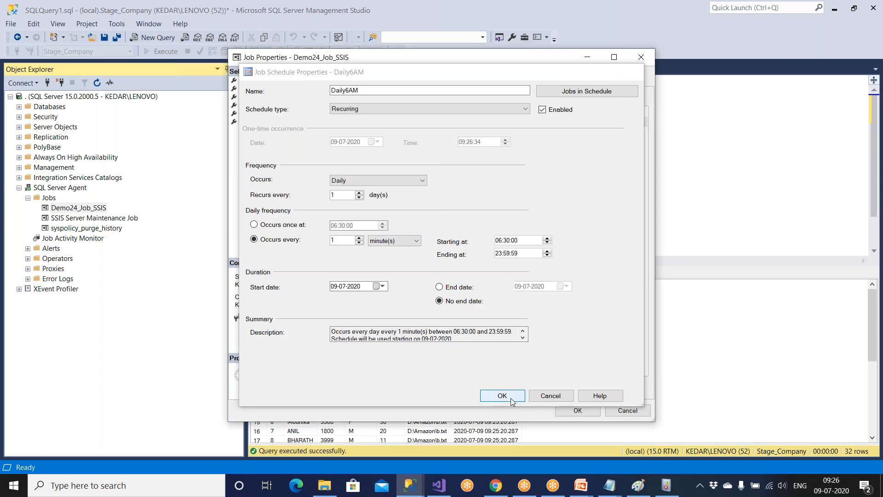
click(578, 410)
drag(465, 114, 270, 114)
Run the delete, then query Emp_ForEach_Dest to confirm it returns 0 rows.
click(170, 52)
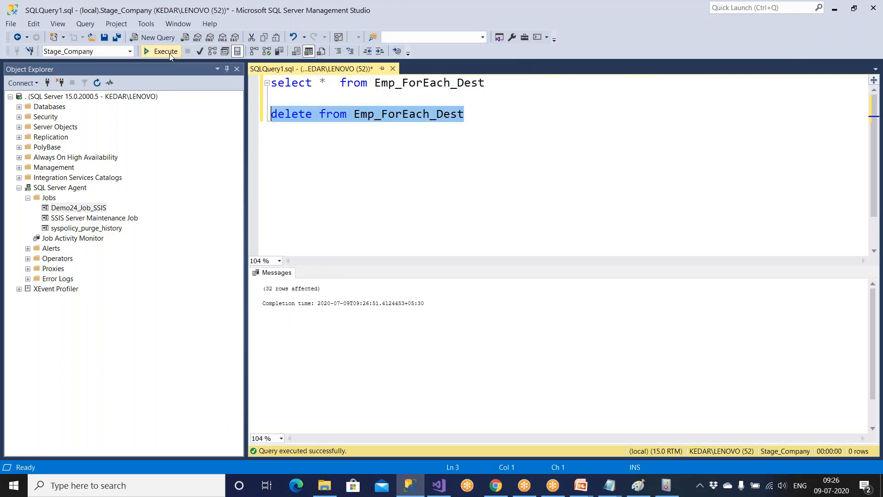
drag(478, 83, 271, 83)
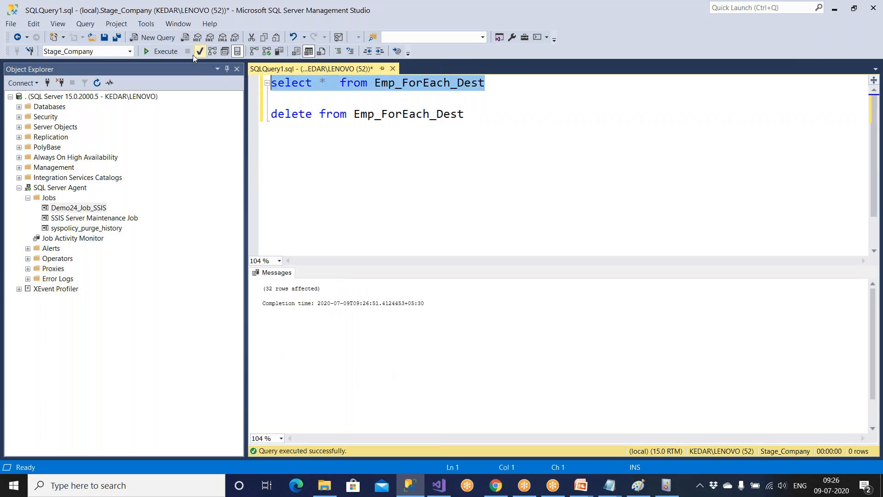
click(170, 52)
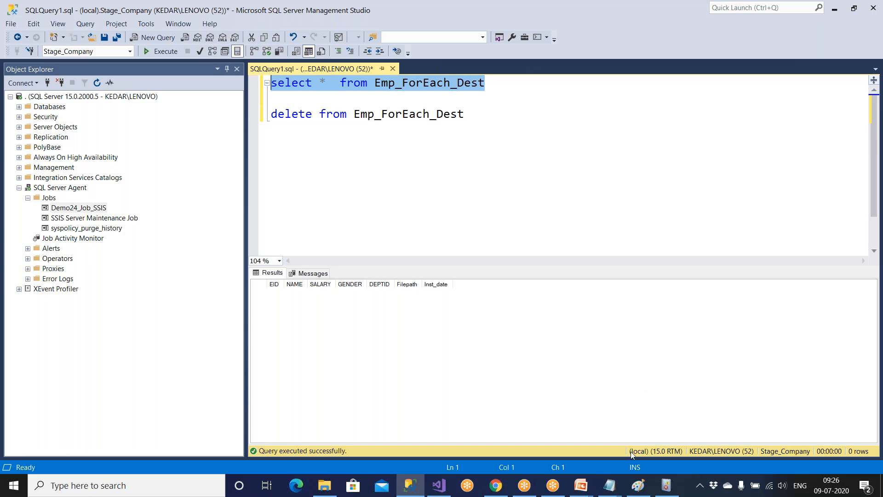
Close Event Viewer and bring the D:\Amazon folder window to the front.
click(665, 492)
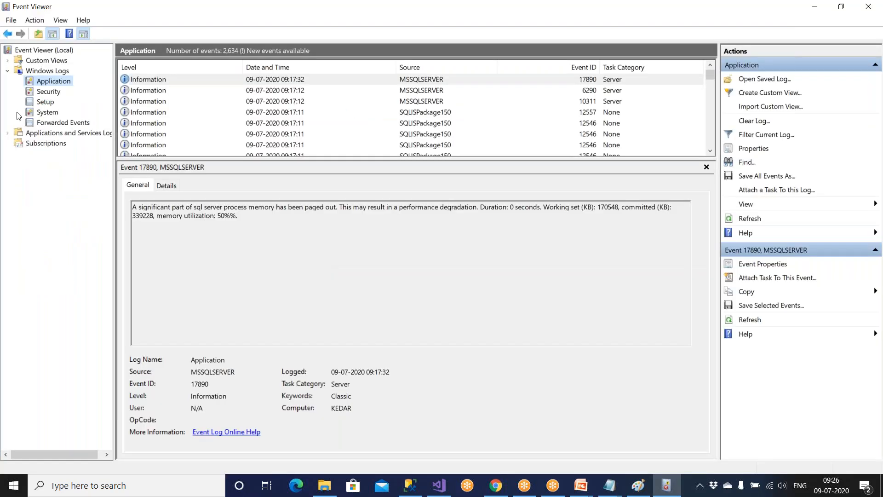
click(868, 6)
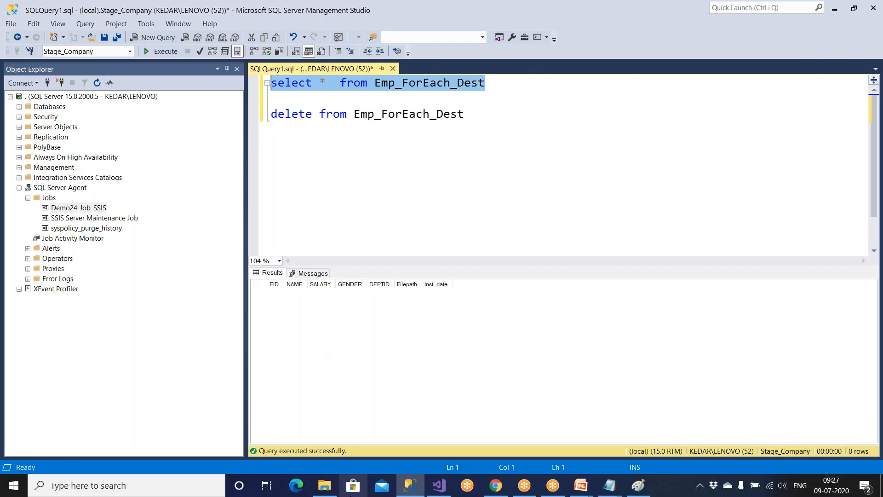
click(386, 457)
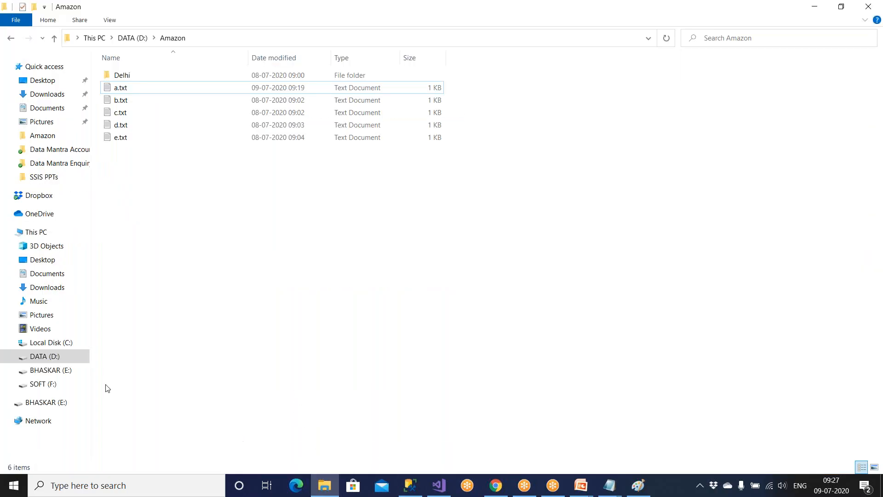
Glance at the SSIS project in Visual Studio, then return to the File Explorer window.
click(324, 484)
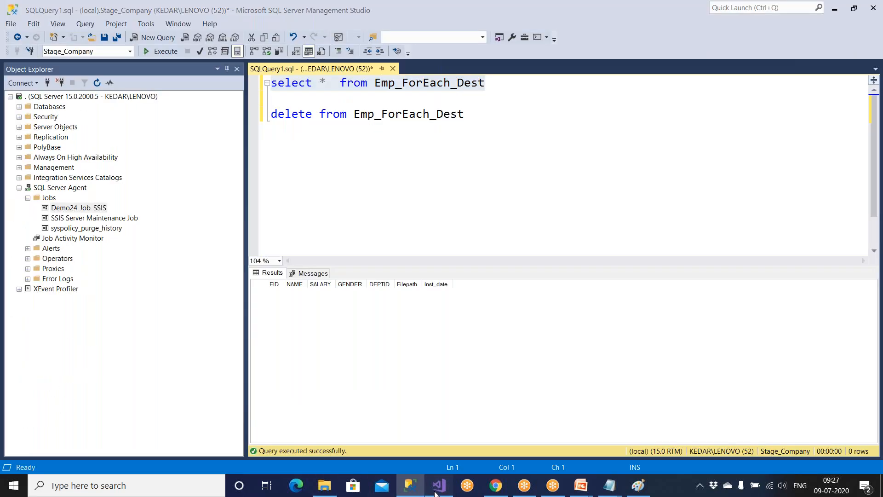
click(436, 490)
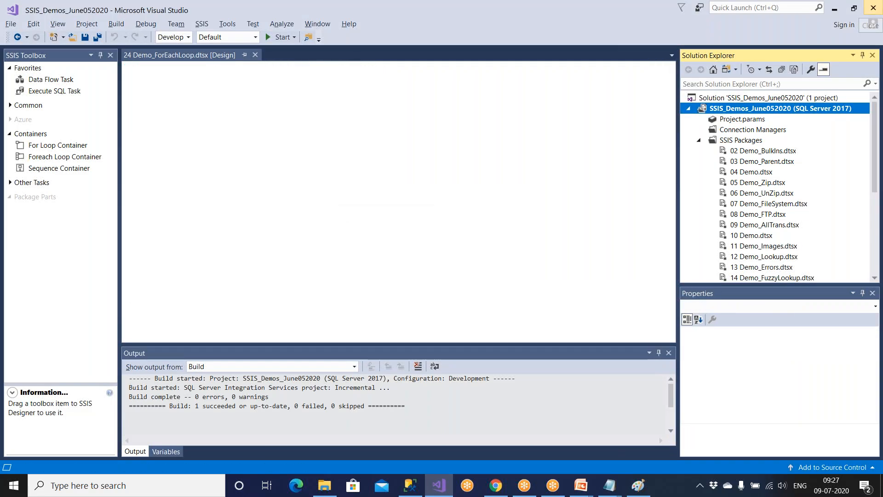
click(873, 8)
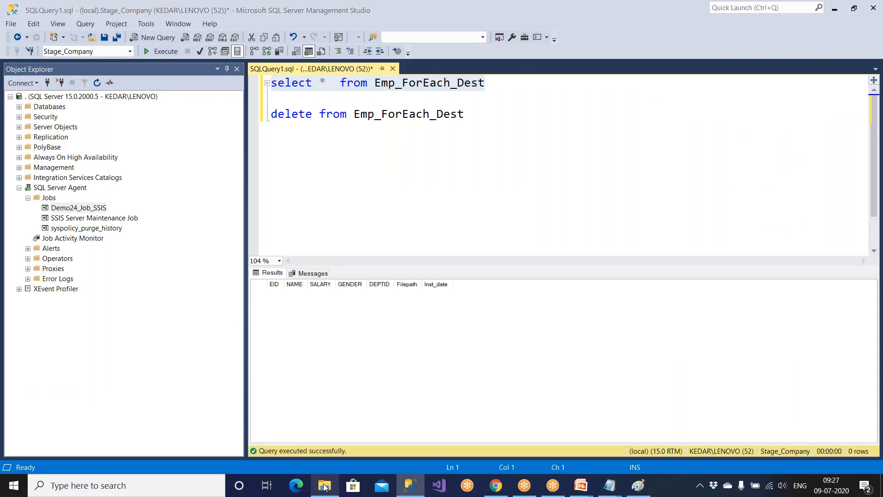
click(332, 479)
Copy the SSIS_Demos_June052020 folder from D:\Data\Demos.
click(54, 356)
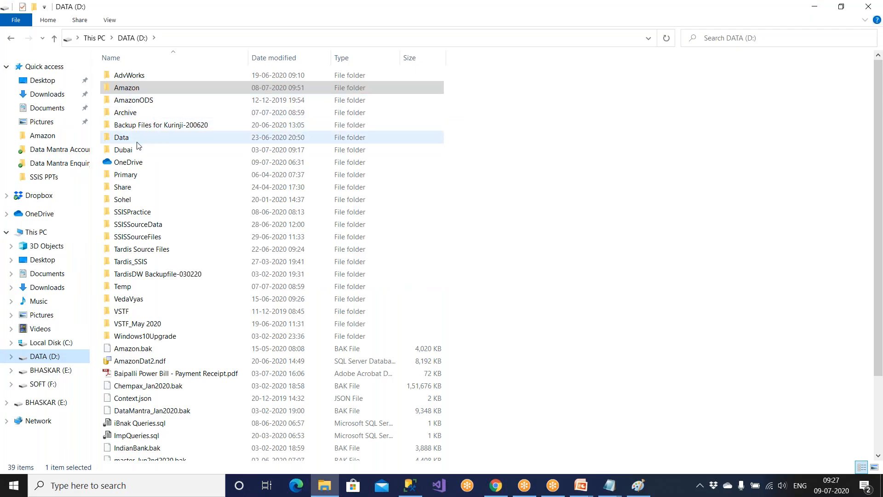
double_click(138, 138)
double_click(134, 101)
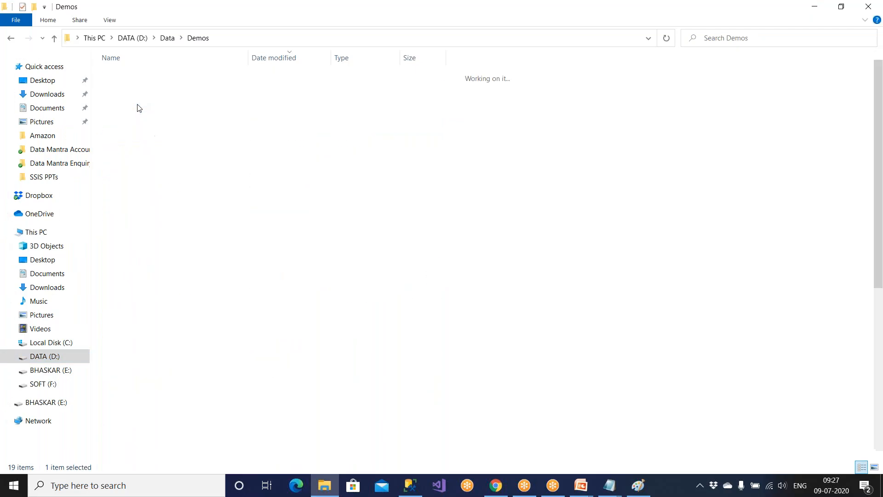
click(159, 166)
right_click(158, 166)
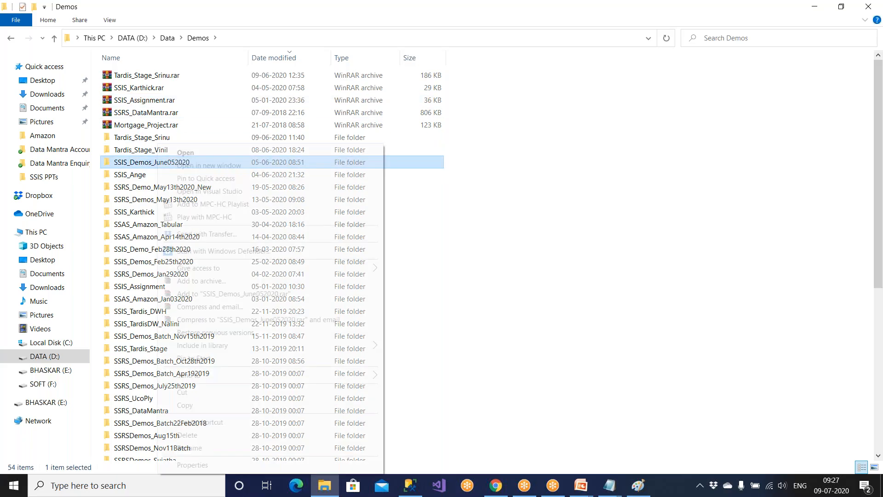
click(179, 409)
Paste the project folder into F:\VSTF\Amazon.
click(65, 383)
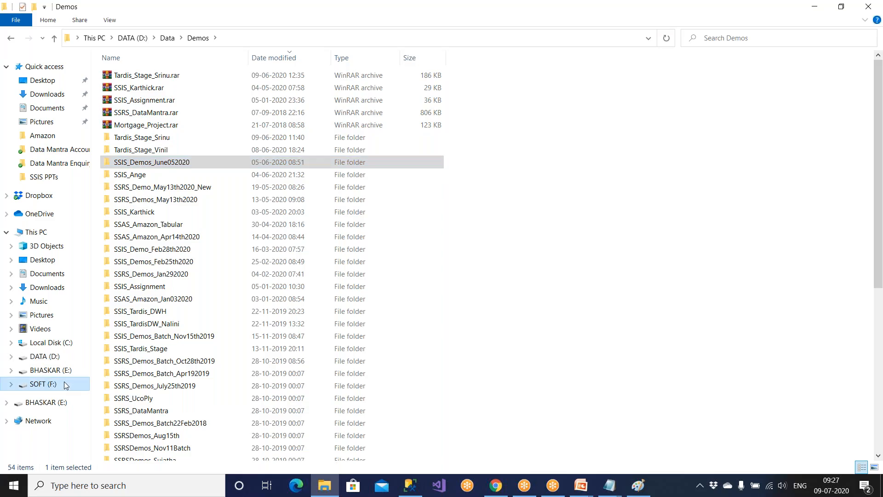
double_click(142, 200)
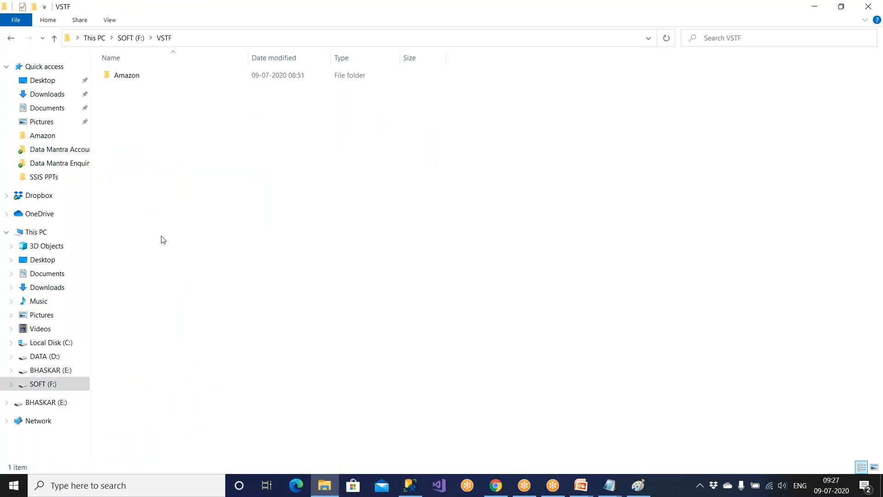
double_click(132, 75)
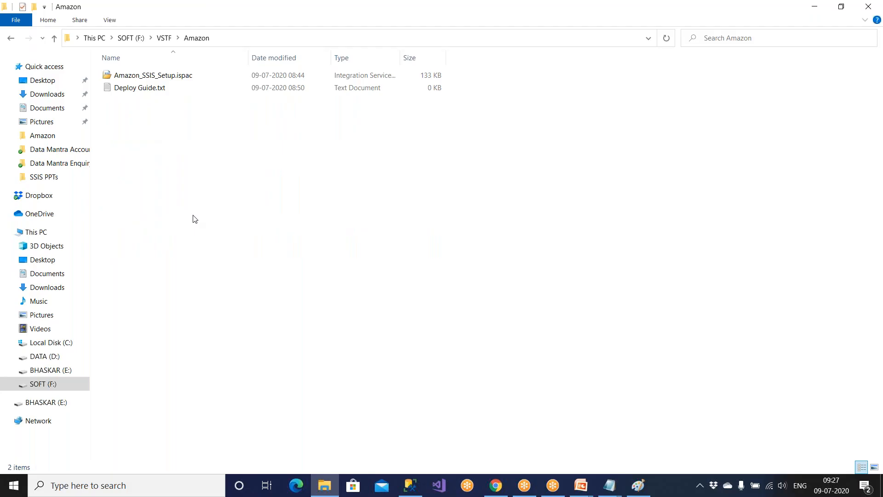
key(ctrl+v)
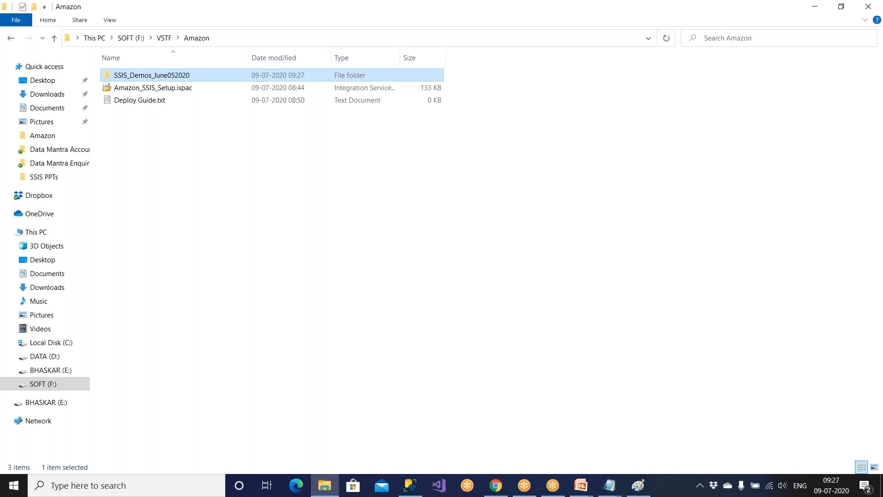
Browse the copied project down to its bin\Development folder.
click(193, 155)
double_click(191, 77)
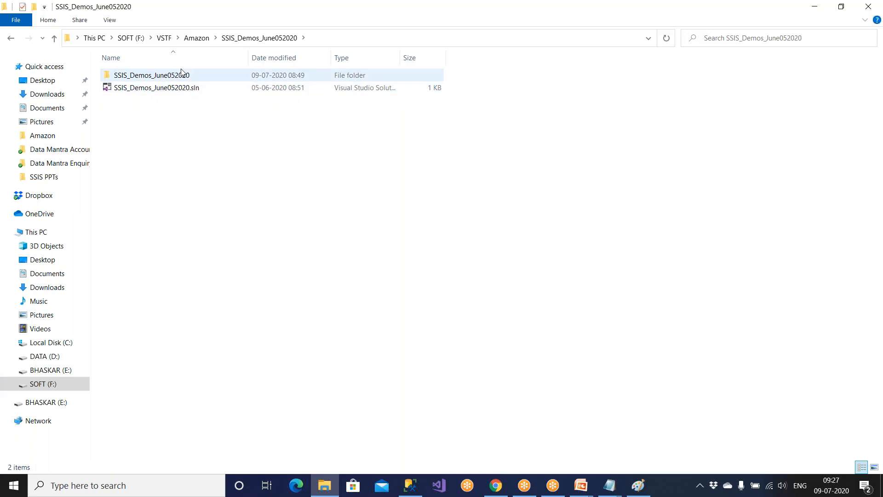
double_click(182, 76)
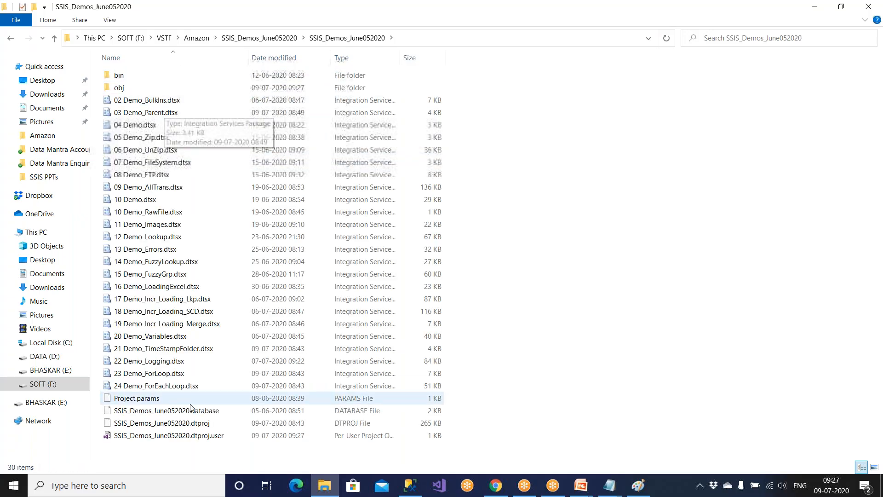
double_click(137, 79)
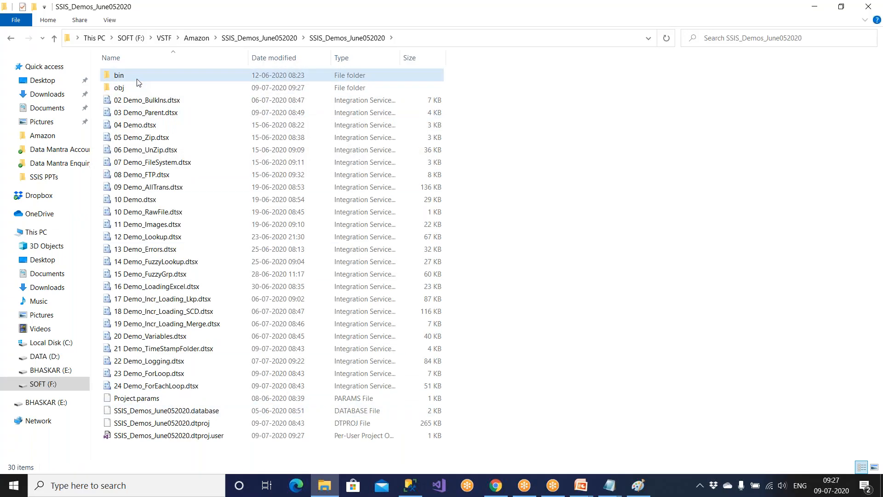
double_click(137, 79)
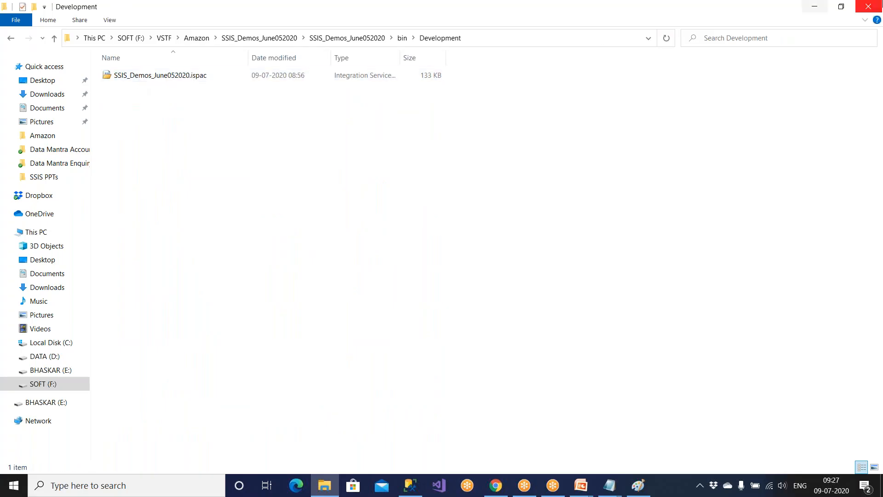
Return up to F:\VSTF\Amazon and select all three items there.
click(54, 39)
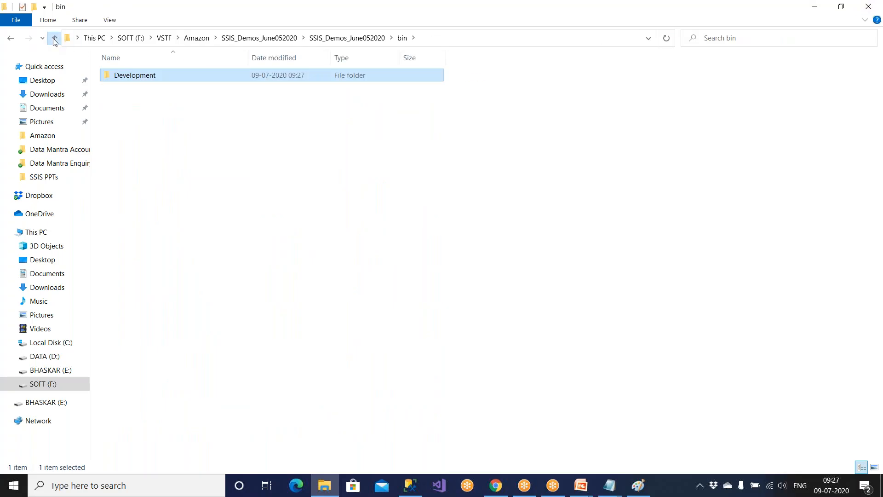
click(54, 40)
click(54, 39)
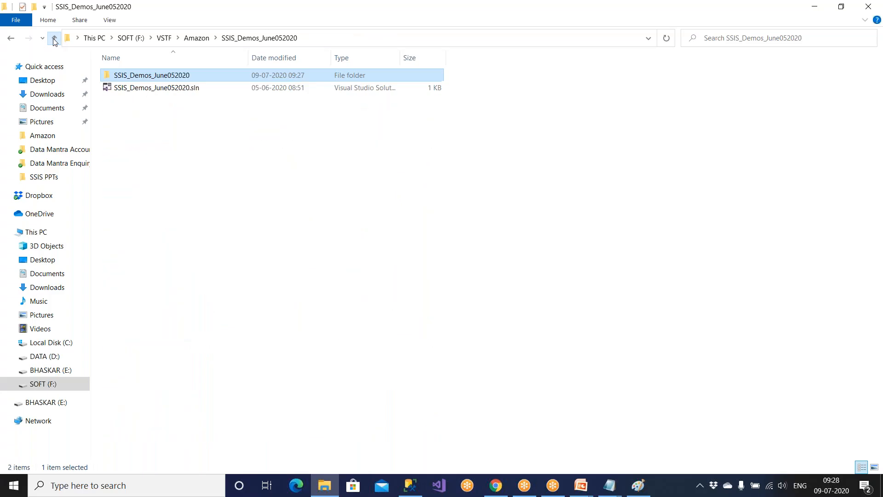
click(59, 40)
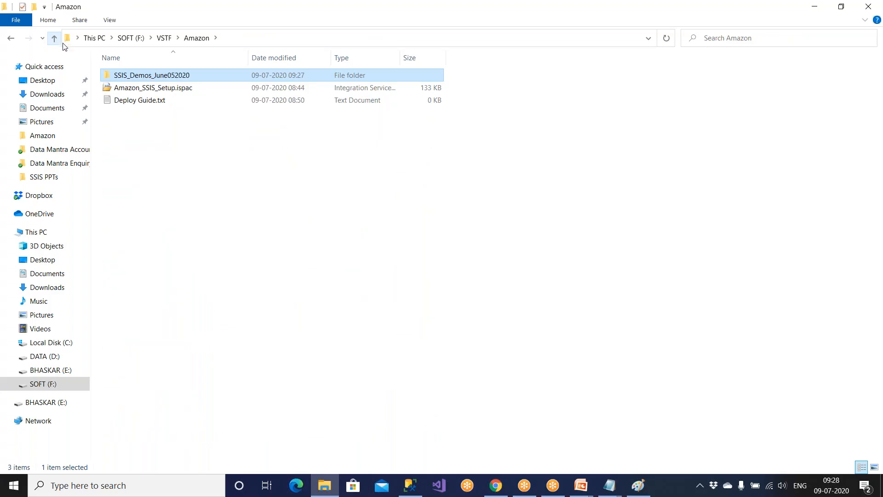
click(141, 88)
drag(201, 154, 168, 70)
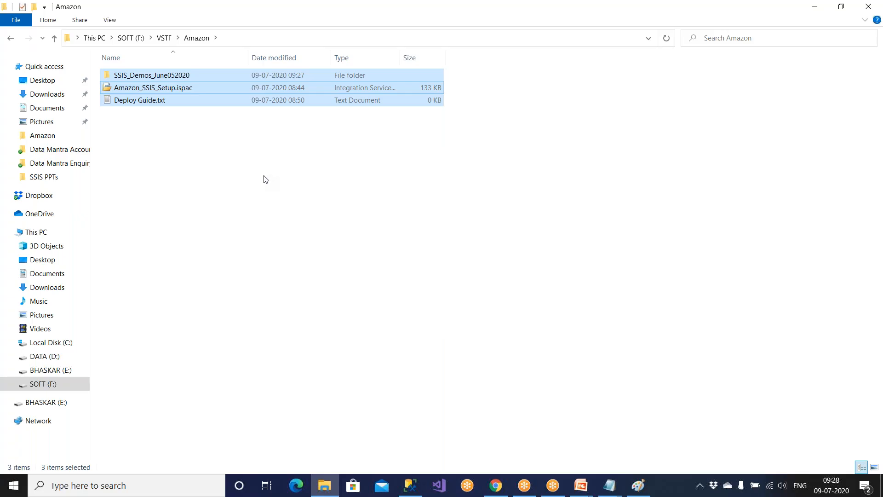
Close the folder window and query Emp_ForEach_Dest, showing 64 newly loaded rows.
click(875, 6)
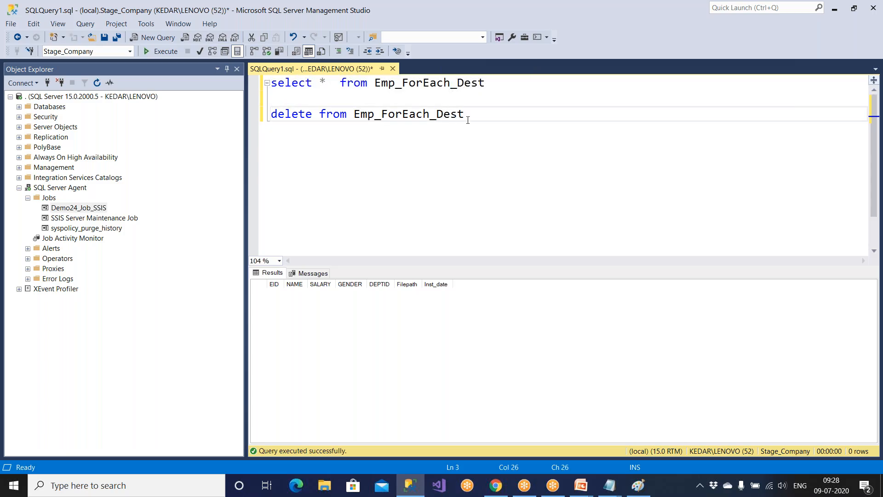
drag(465, 114, 319, 115)
drag(484, 83, 218, 75)
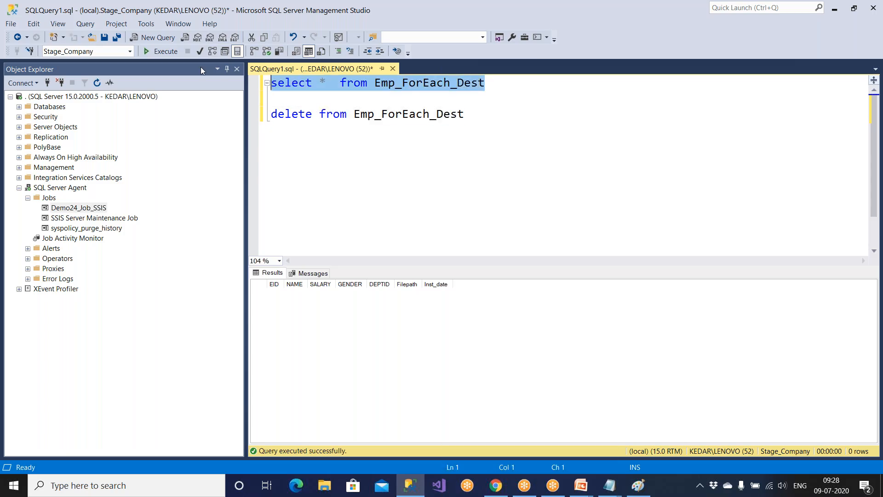
click(162, 52)
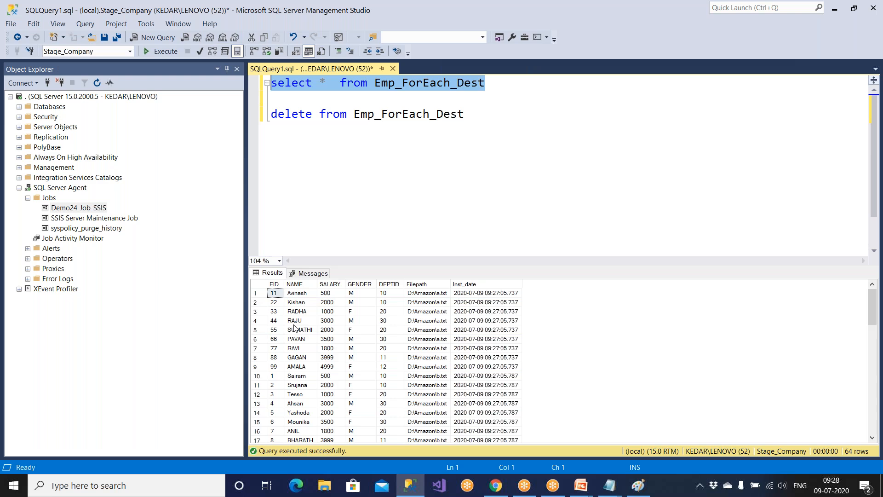
Run the delete statement, then rerun the select to confirm the table is empty.
drag(475, 117, 228, 112)
click(161, 51)
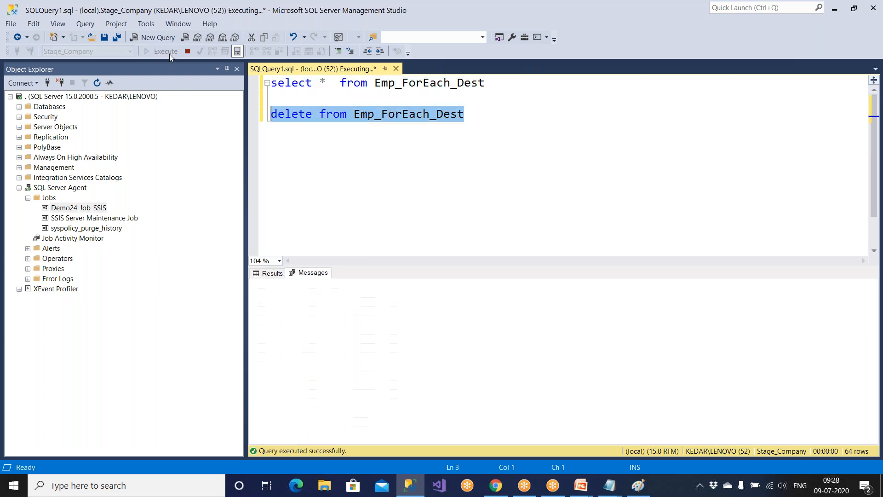
click(506, 87)
drag(486, 82, 272, 83)
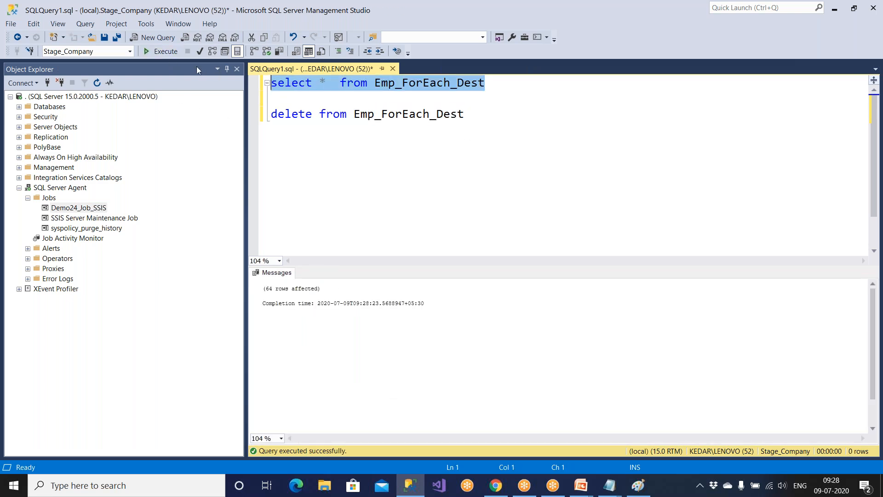
click(173, 52)
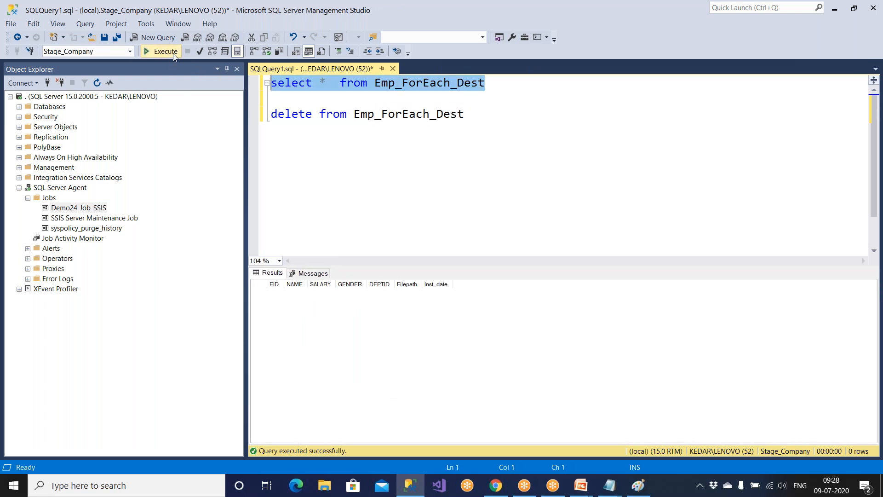
Open and close the Job Activity Monitor, then open File Explorer.
double_click(85, 239)
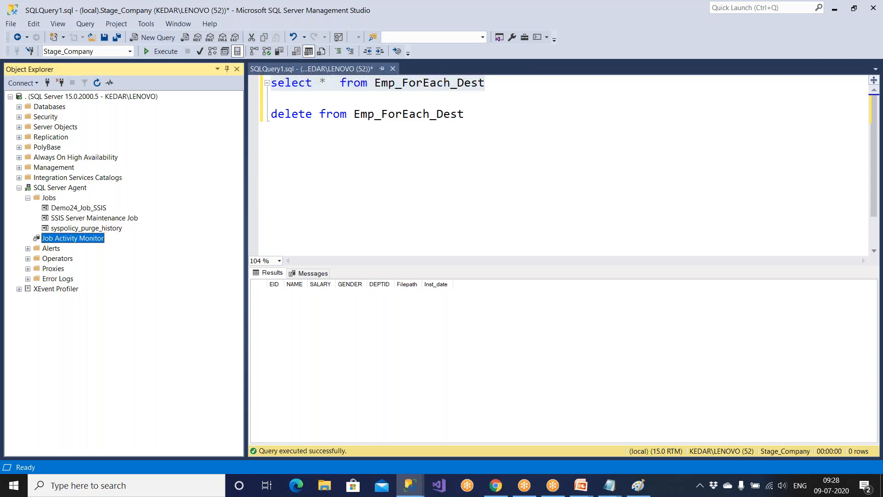
click(648, 408)
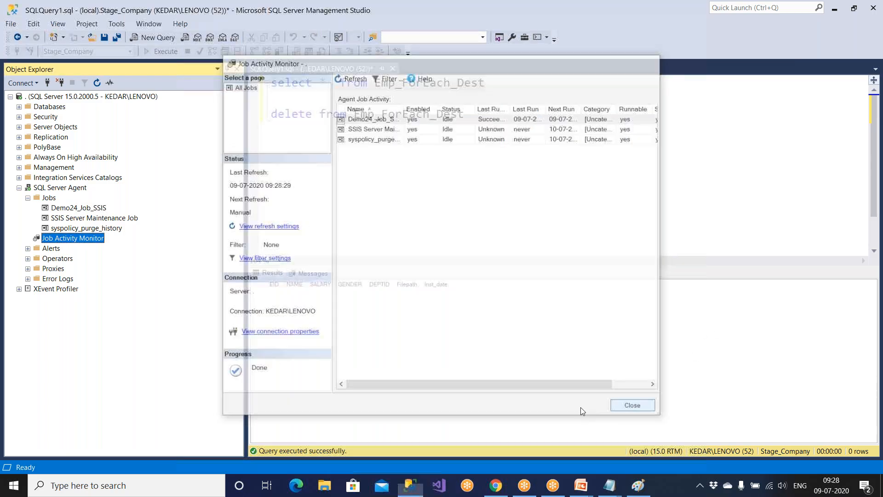
click(324, 486)
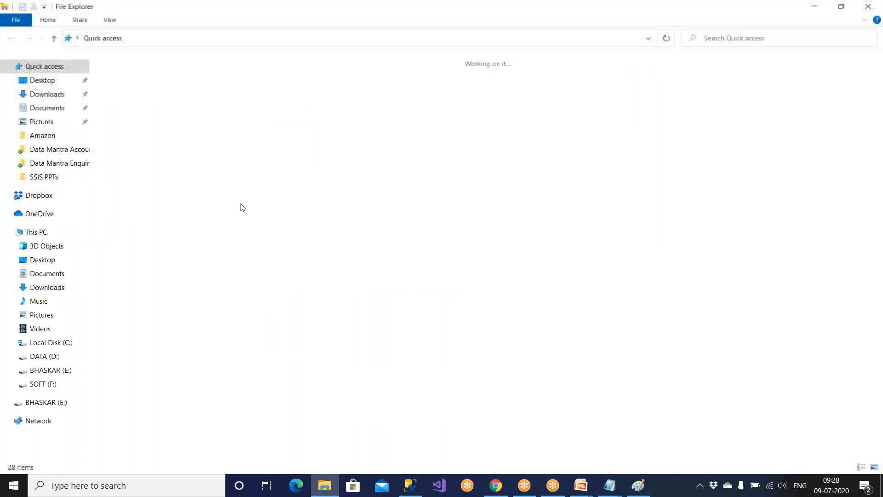
Delete the Amazon folder on DATA (D:), retrying when it is reported in use.
click(46, 356)
click(140, 93)
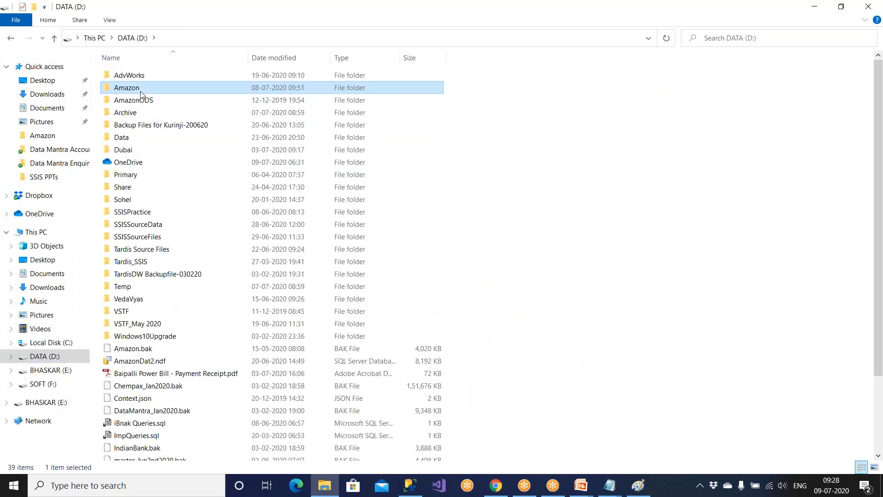
key(Delete)
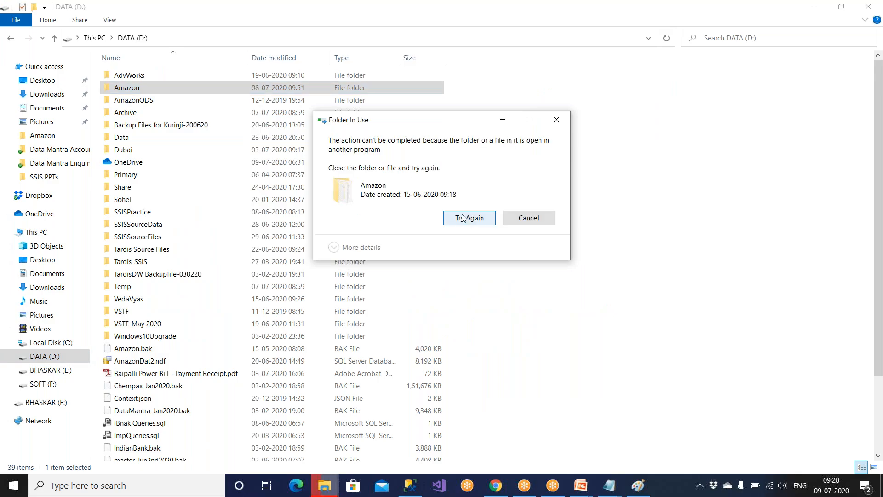
click(463, 220)
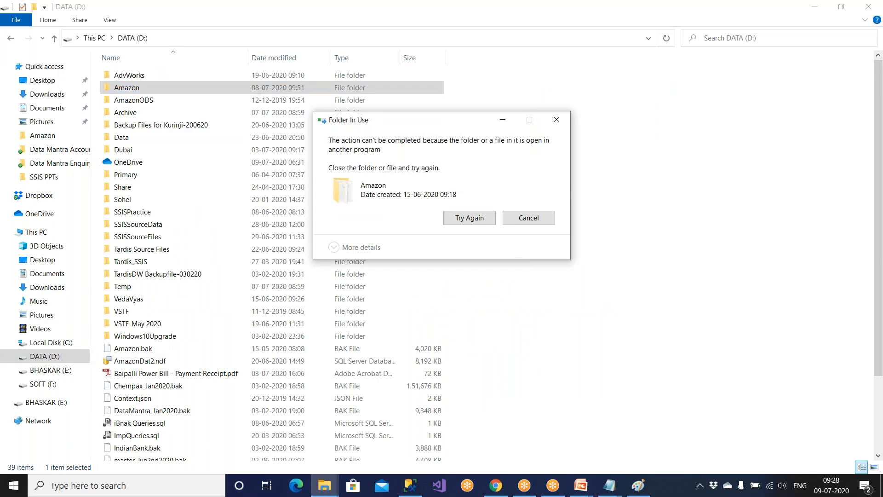
Retry the deletion again, then cancel the Folder In Use prompt and close Explorer.
click(326, 487)
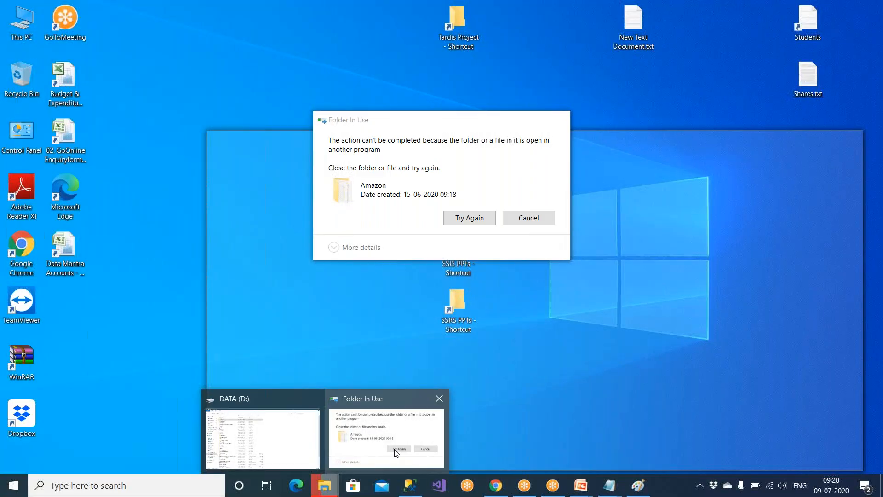
click(399, 453)
click(521, 220)
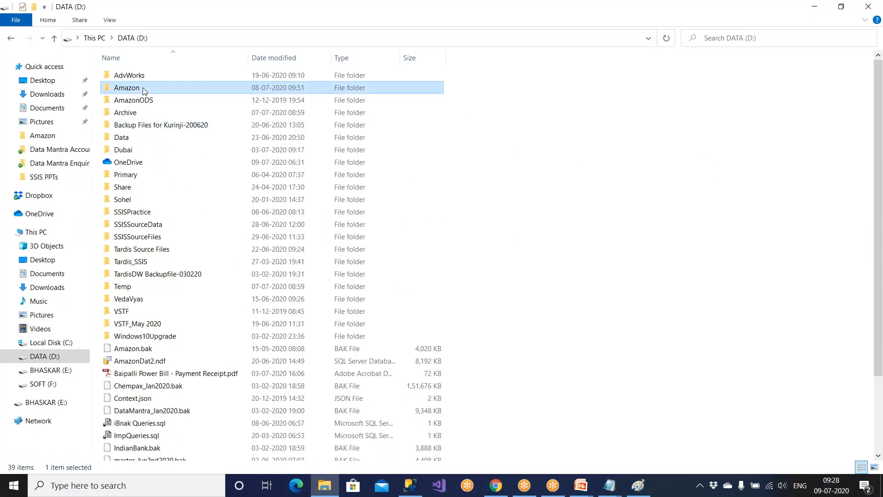
click(466, 218)
click(465, 219)
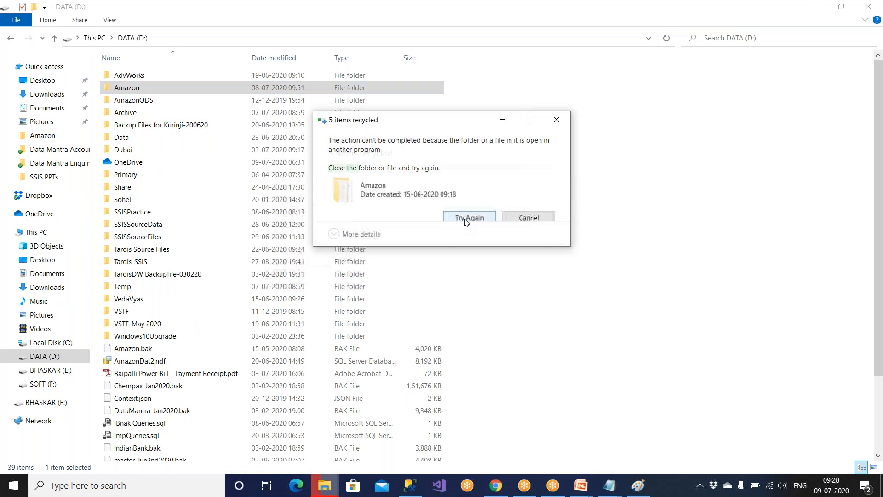
click(517, 223)
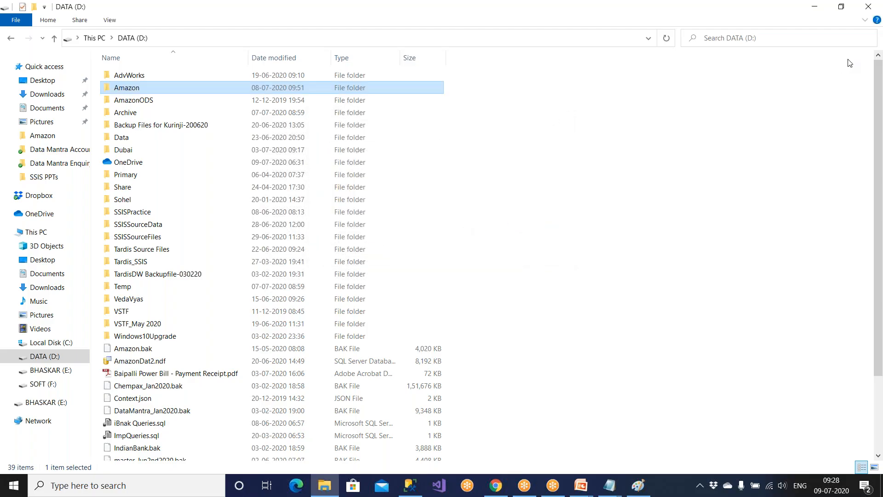
click(868, 7)
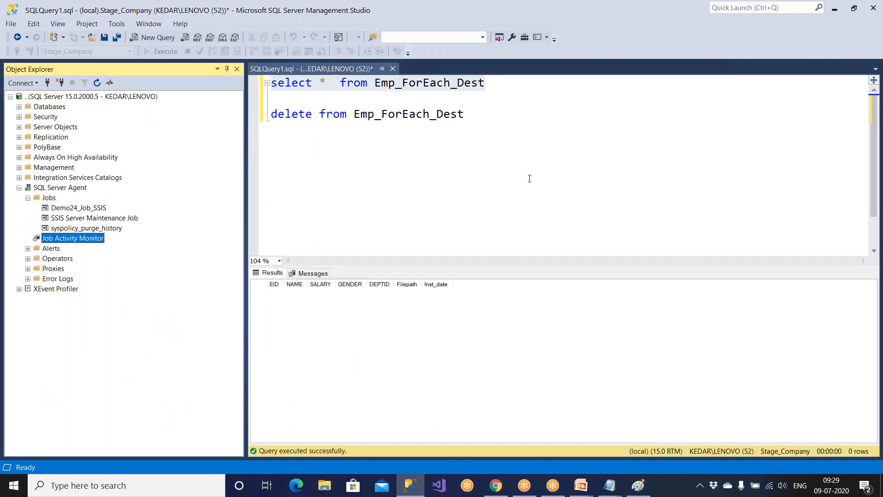
Query Emp_ForEach_Dest, then open D:\Amazon in File Explorer to check its files.
drag(510, 84, 272, 84)
click(161, 51)
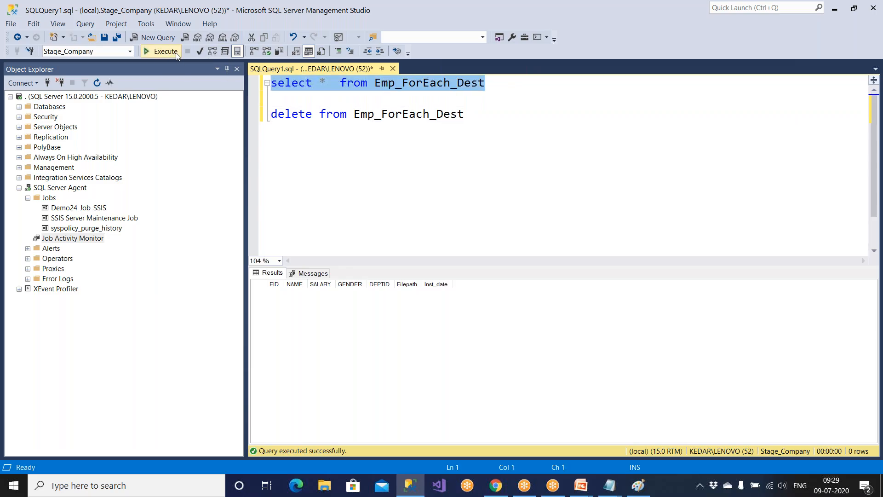
click(324, 486)
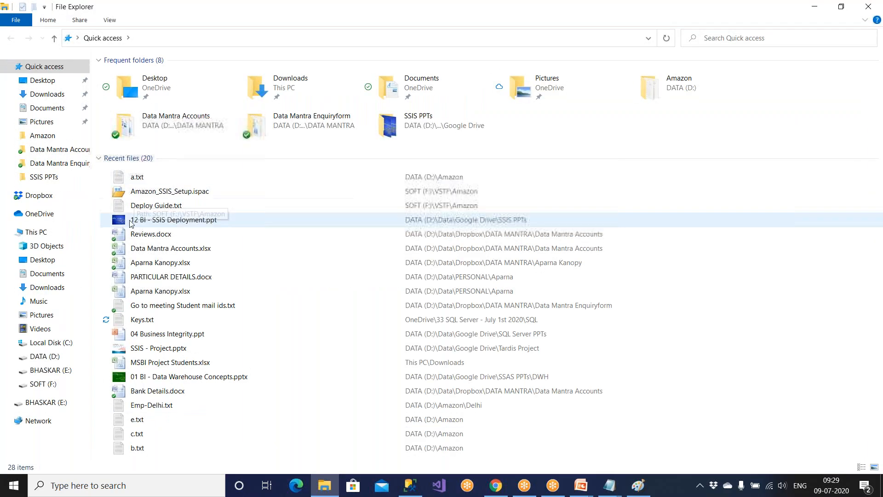
click(45, 356)
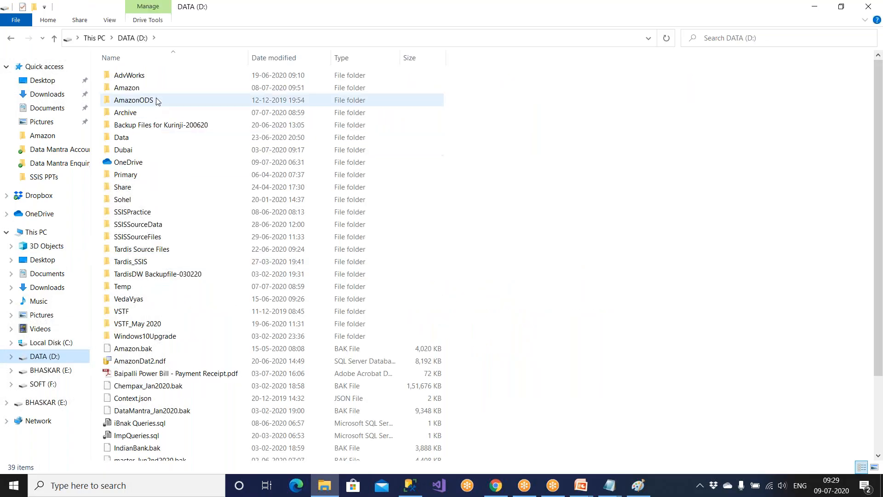
double_click(150, 87)
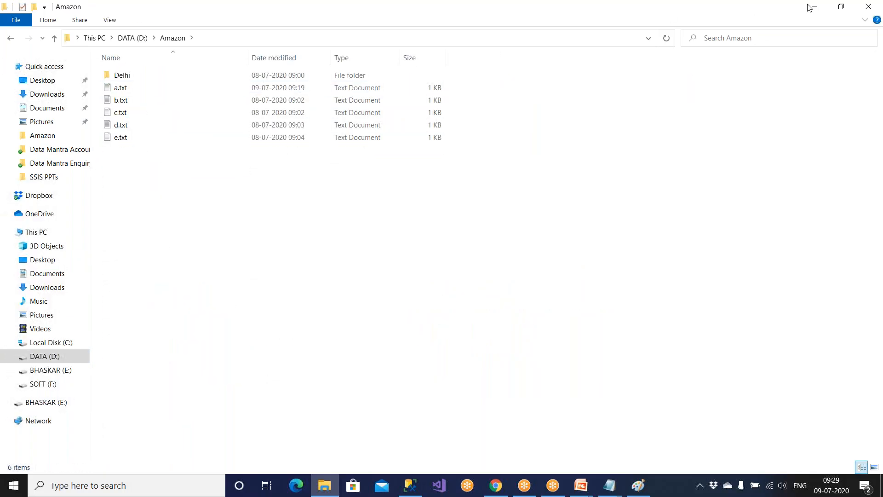
Rerun the query to see 32 rows stamped 09:29, then return to File Explorer.
click(869, 7)
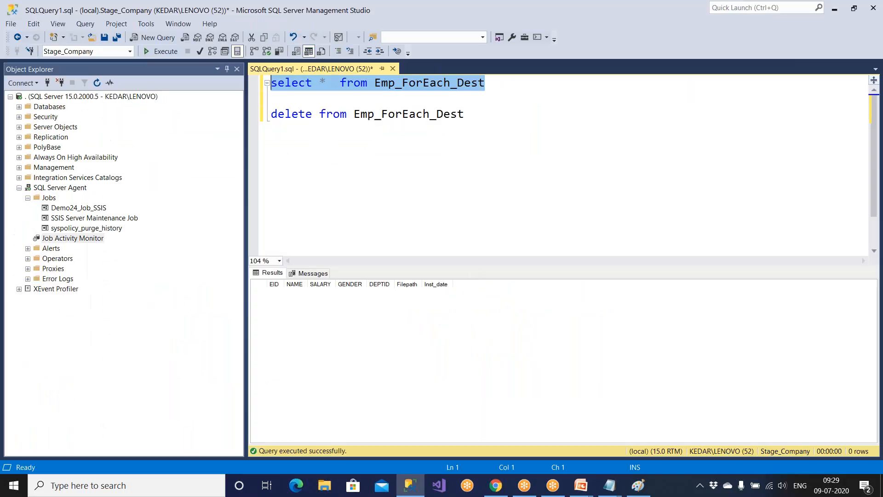
click(164, 54)
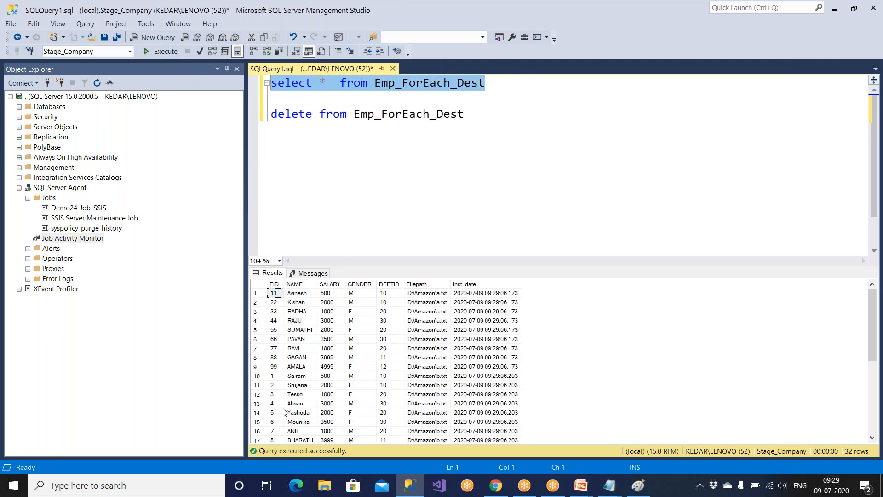
click(324, 486)
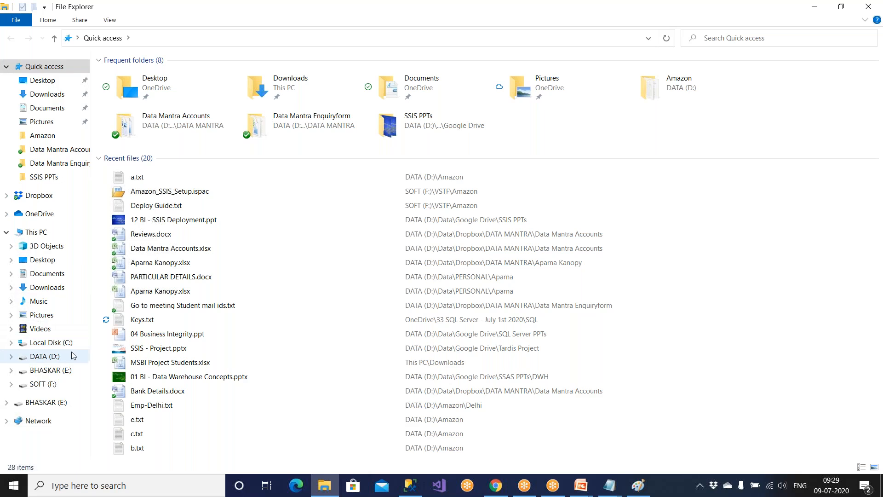
Delete the Amazon folder on DATA (D:), retry once, then cancel because it's still in use.
click(71, 353)
click(147, 87)
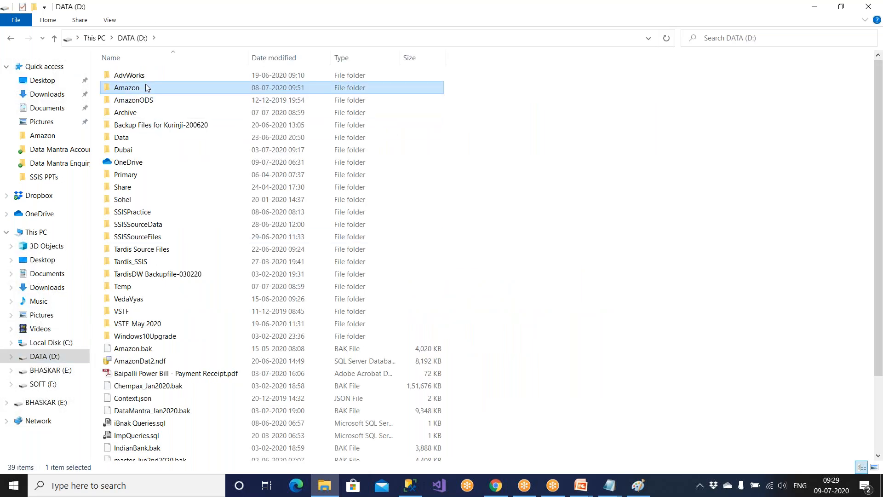
key(Delete)
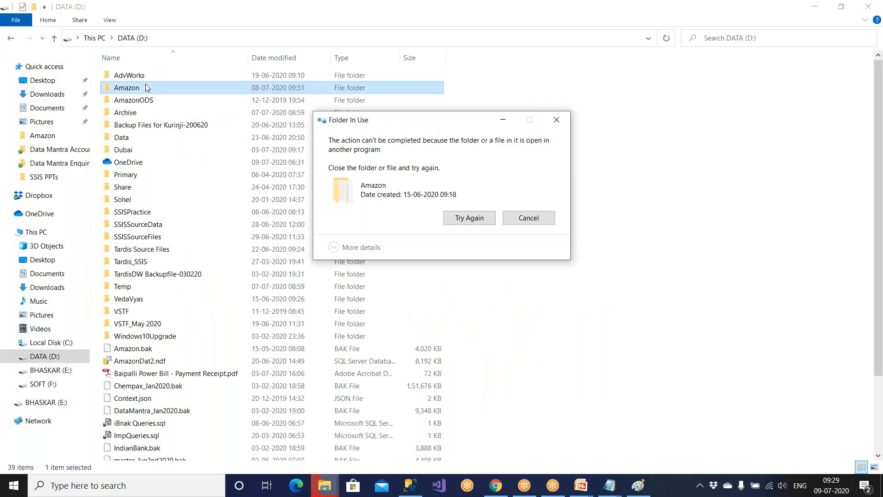
click(460, 218)
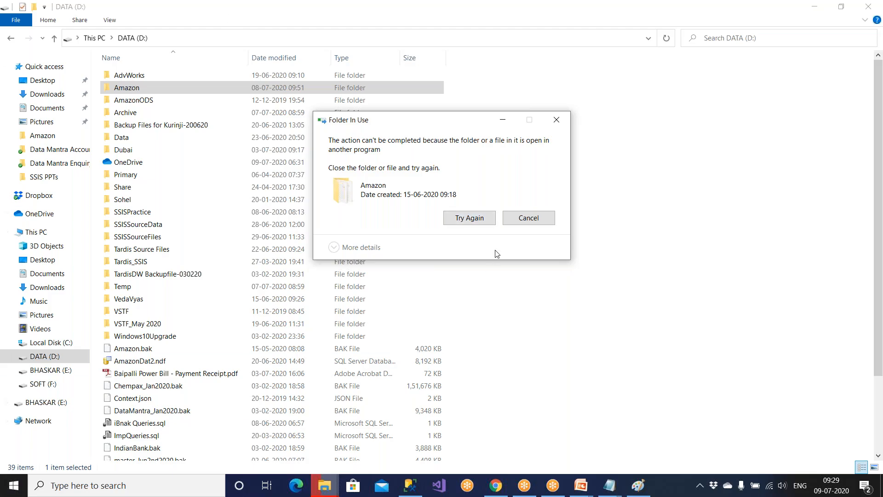
click(523, 220)
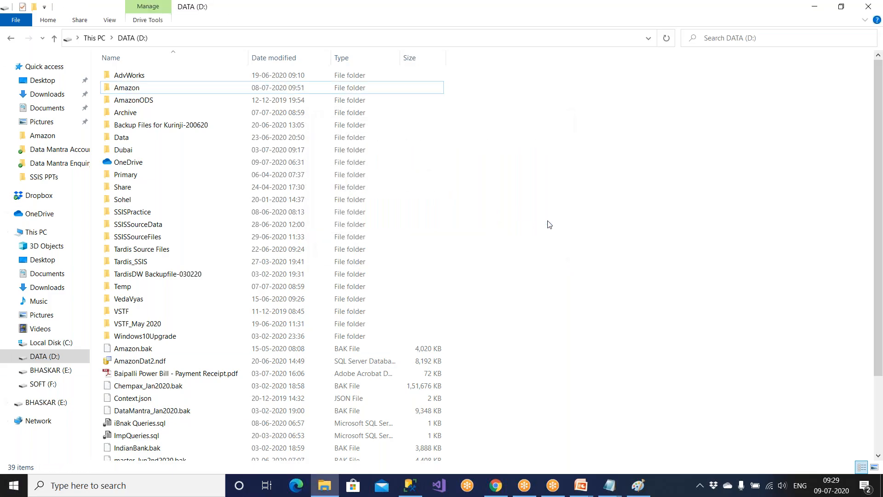
Close File Explorer and run the DELETE statement to clear all 32 rows from Emp_ForEach_Dest.
click(868, 7)
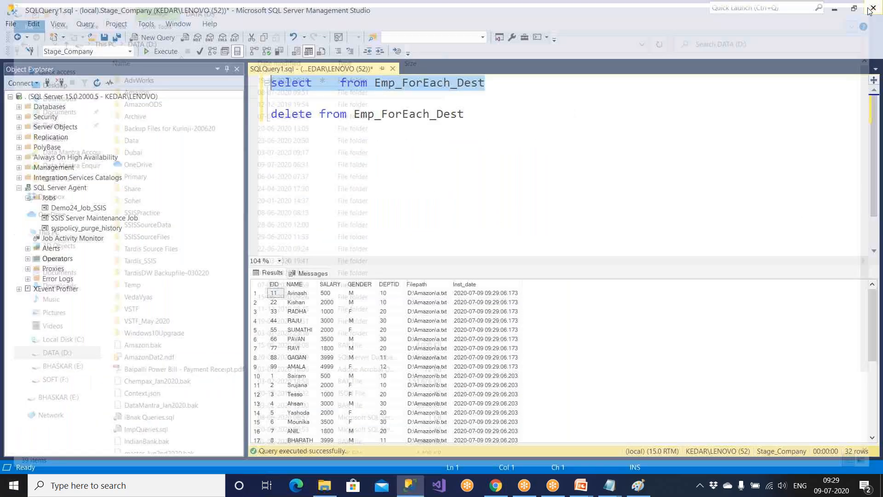
drag(491, 151, 271, 98)
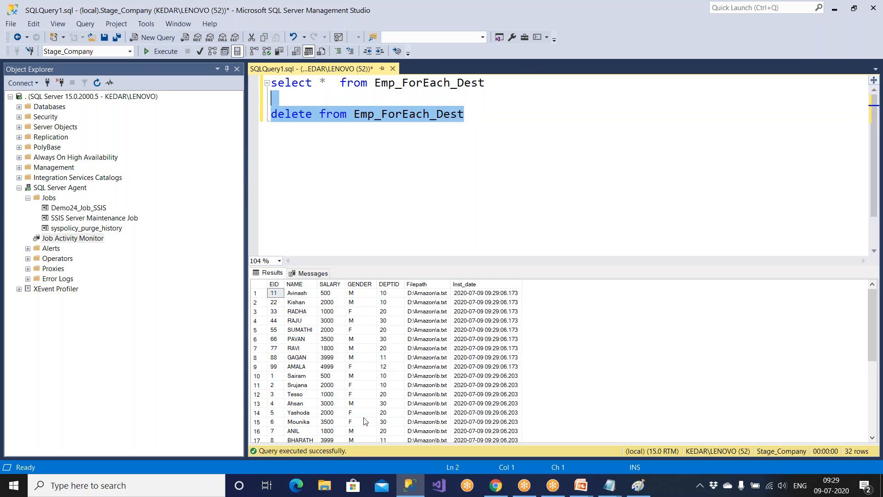
key(F5)
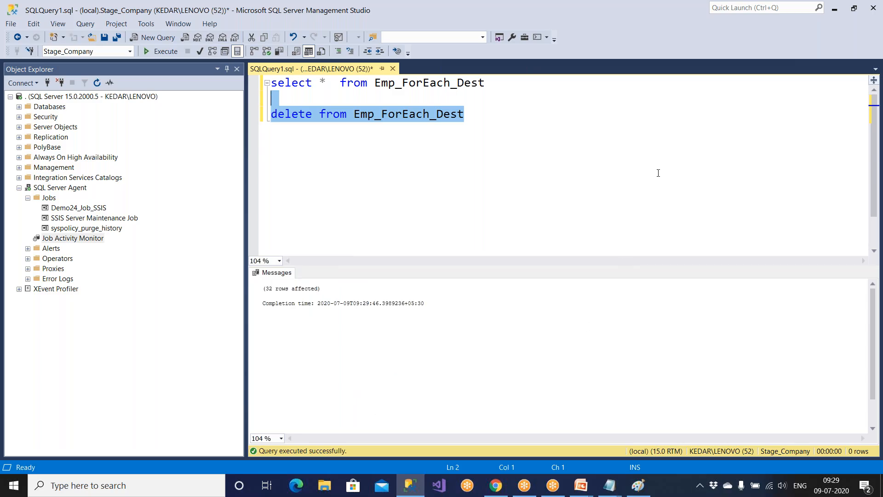
Run the SELECT on Emp_ForEach_Dest to confirm it's empty, then return to the DBA Tasks slide show.
drag(492, 82, 204, 85)
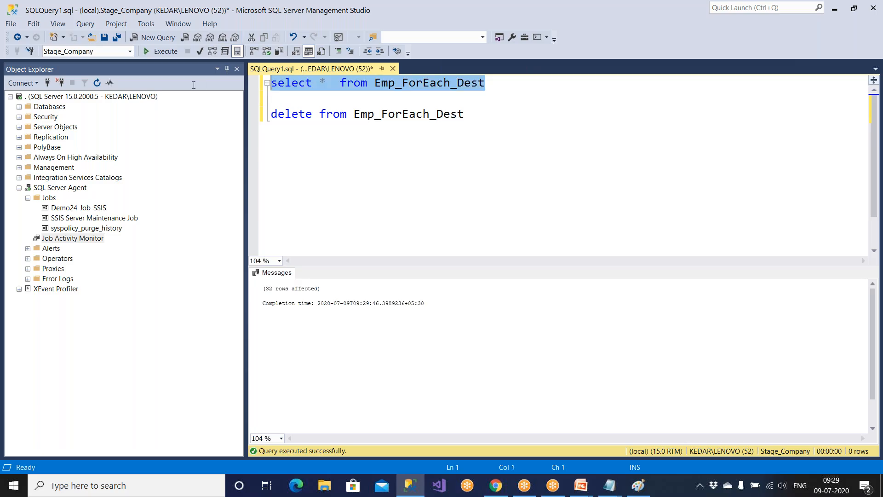
click(157, 56)
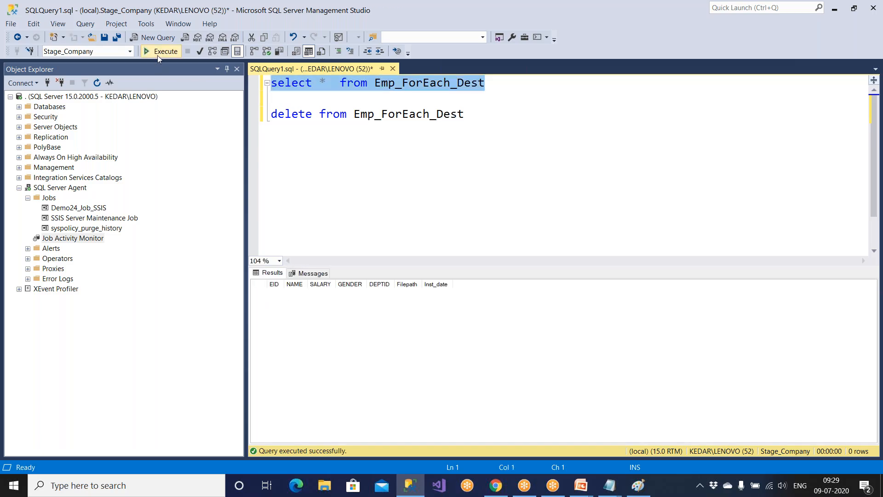
click(302, 190)
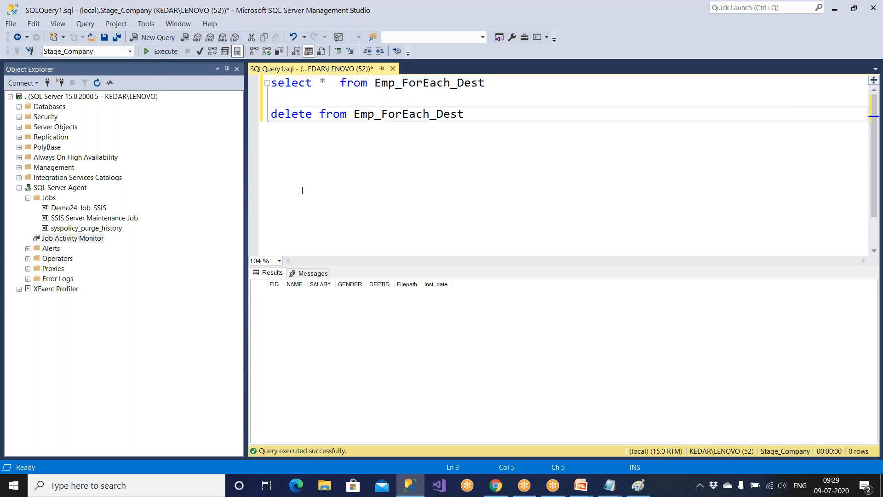
mouse_move(581, 485)
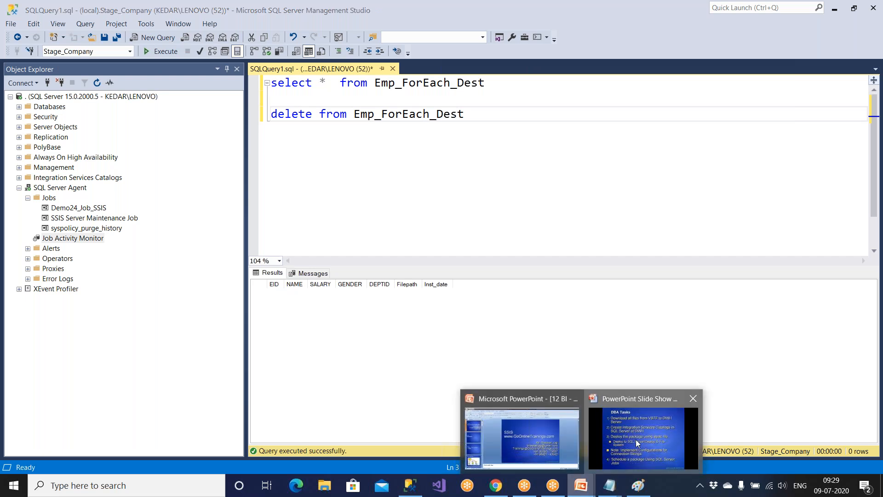
click(636, 443)
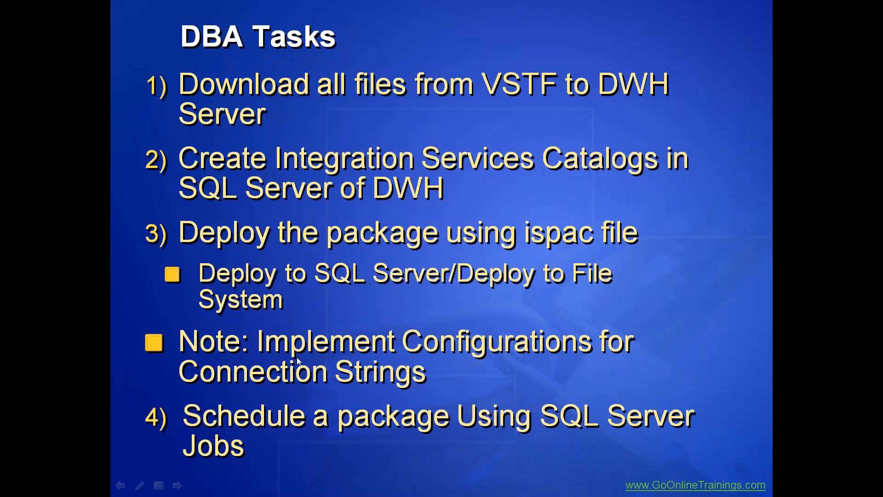
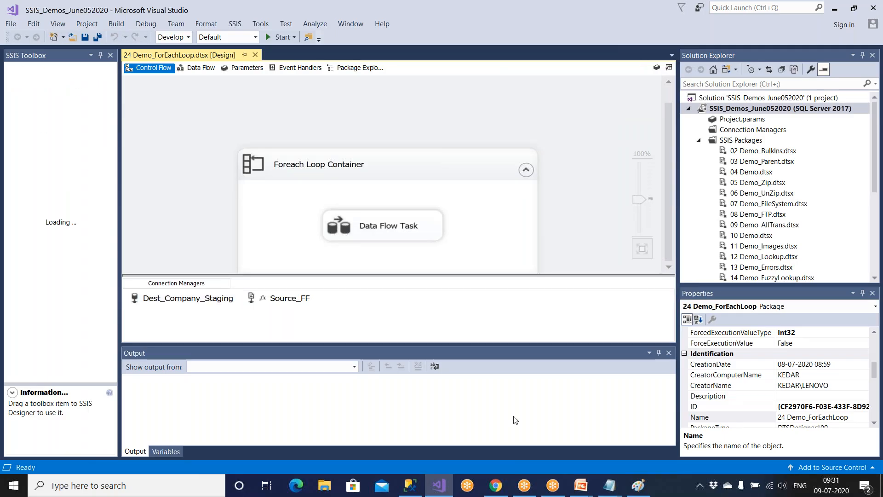
Switch back to the SSMS query window with the Emp_ForEach_Dest select and delete statements.
click(411, 485)
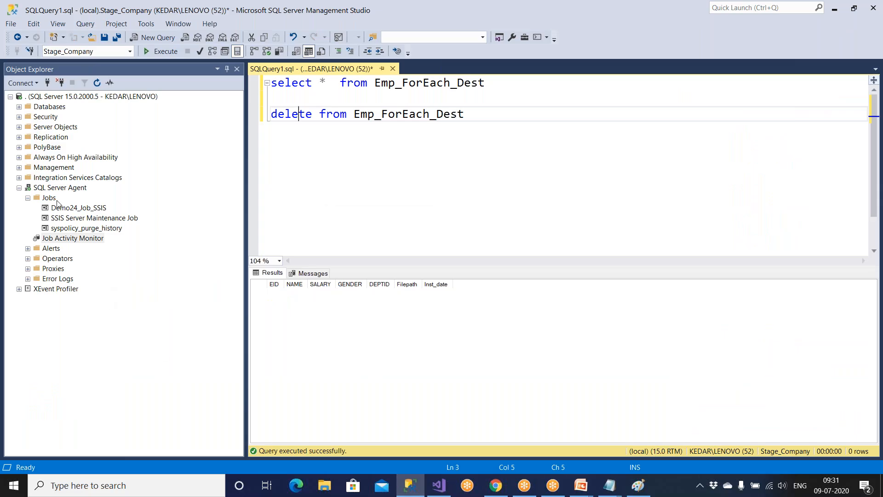
Create a new Agent job named 'fgdf' from the Demo24_Job_SSIS menu and start a new step.
click(59, 209)
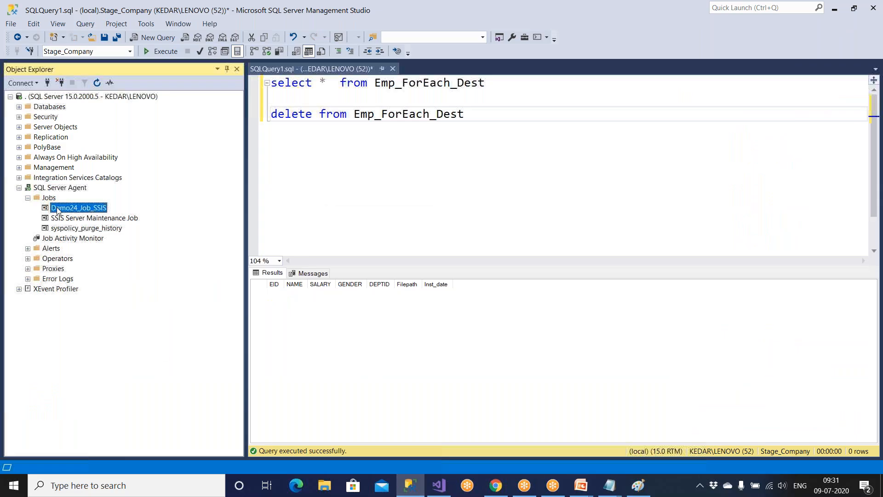
right_click(58, 210)
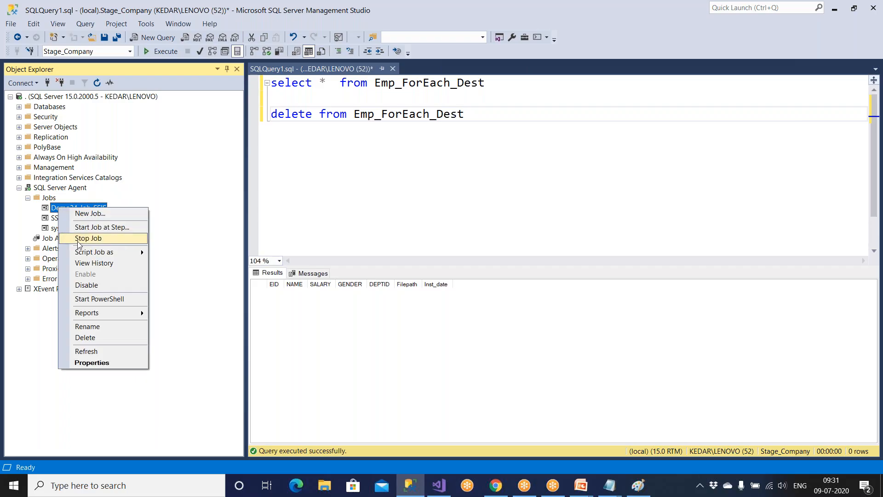
click(89, 214)
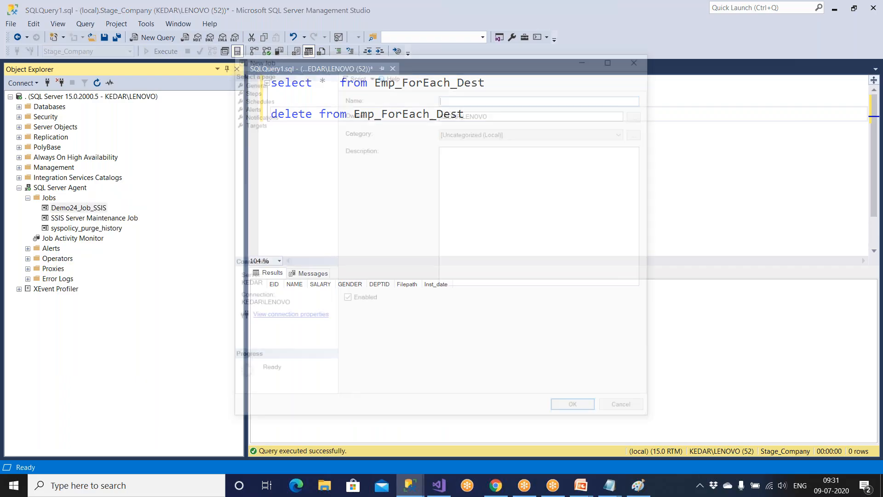
text(fgdfg)
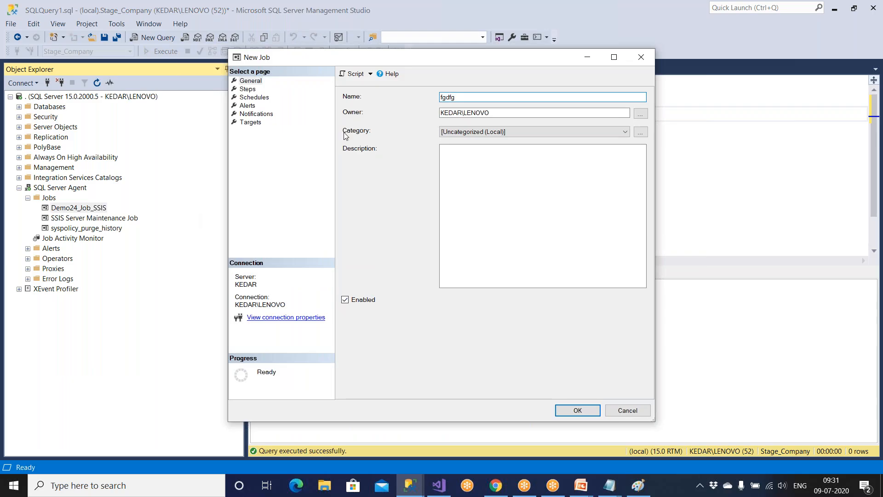
click(249, 89)
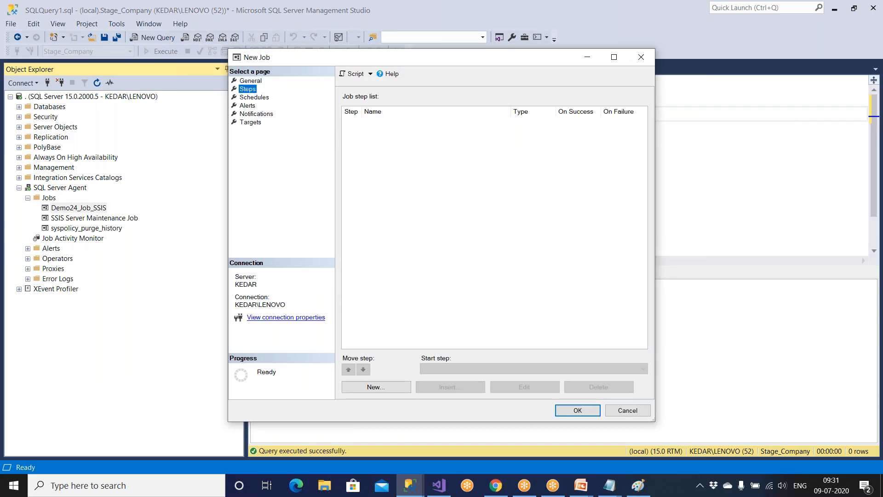
click(369, 387)
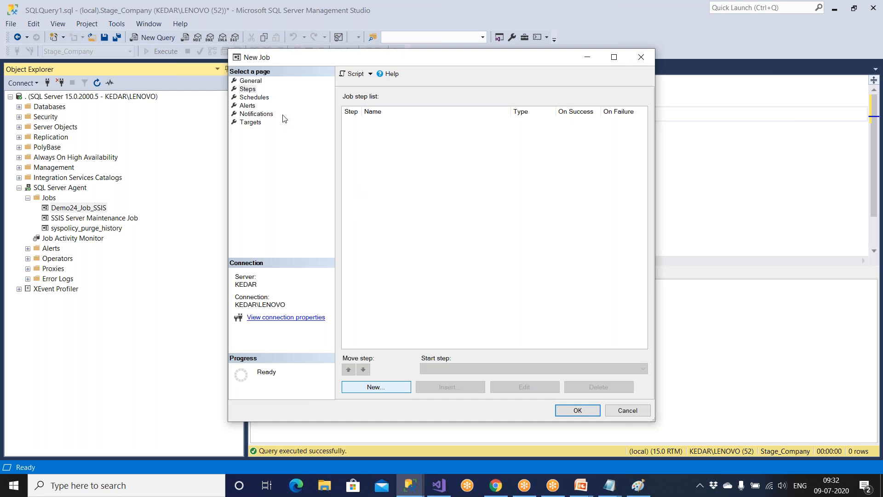
click(378, 387)
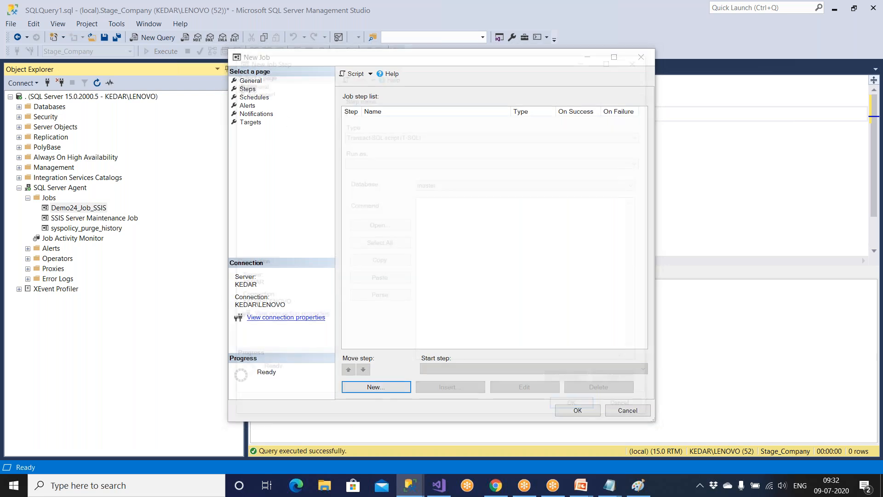
Name the step 'ffd' as an SSIS package step, trying SSIS Catalog then SQL Server sources.
text(ffdg)
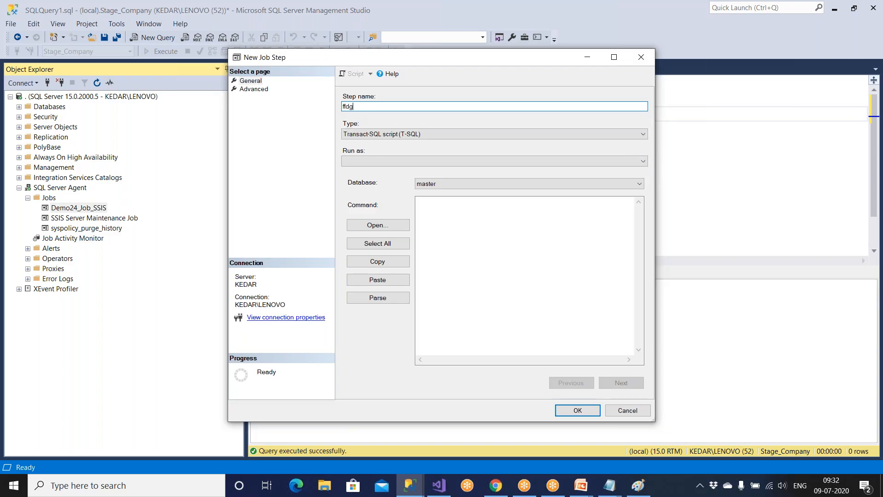
click(367, 133)
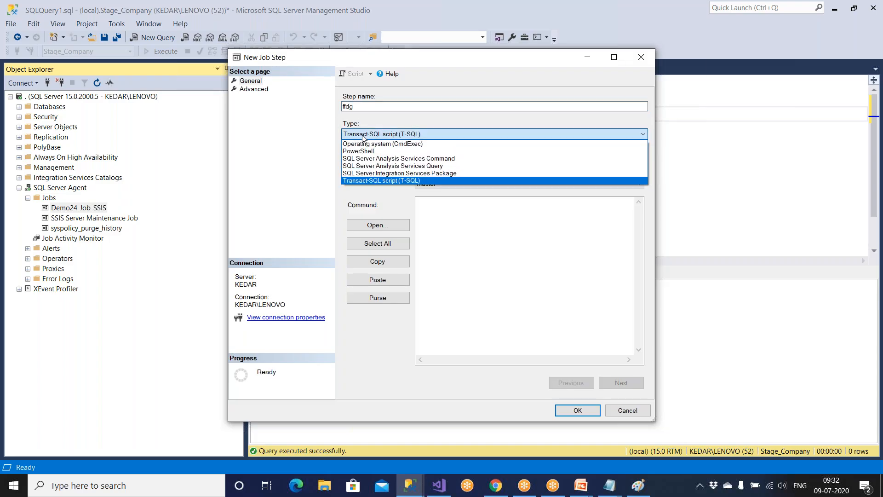
click(370, 173)
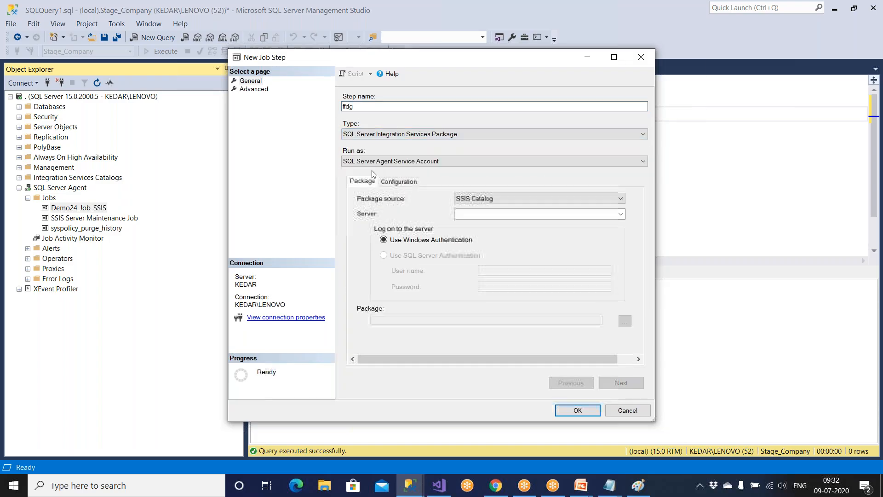
click(501, 199)
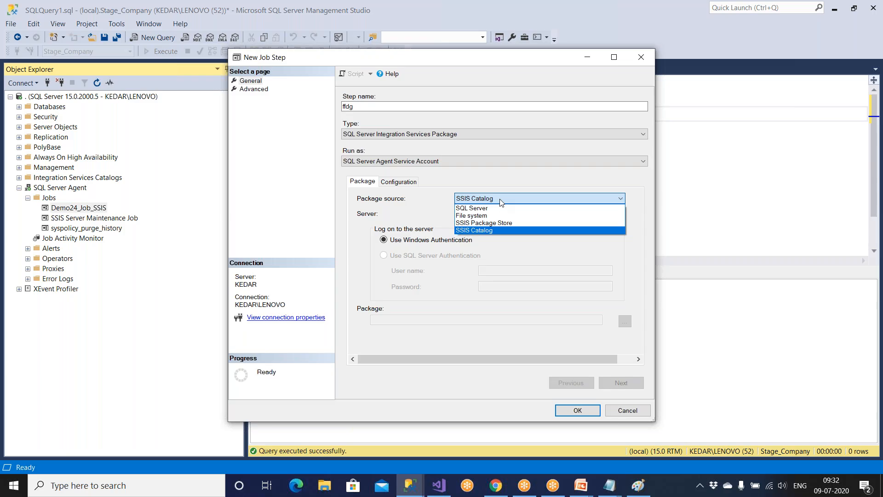
click(501, 230)
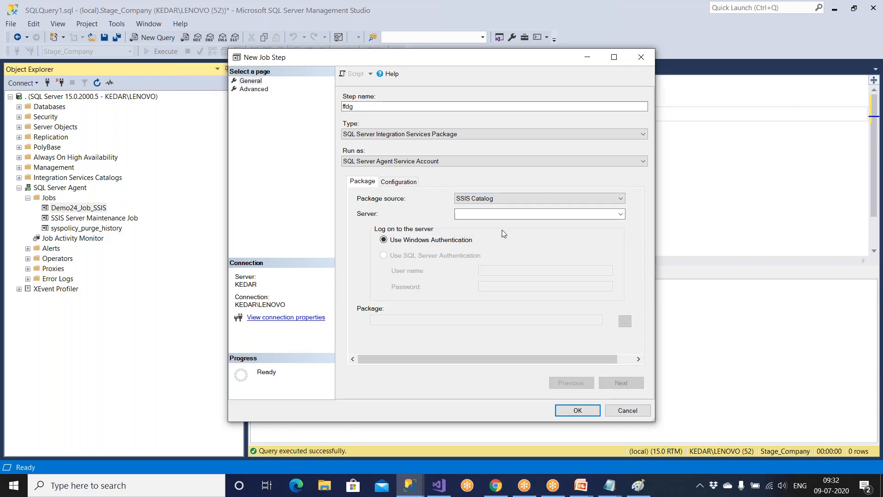
click(501, 199)
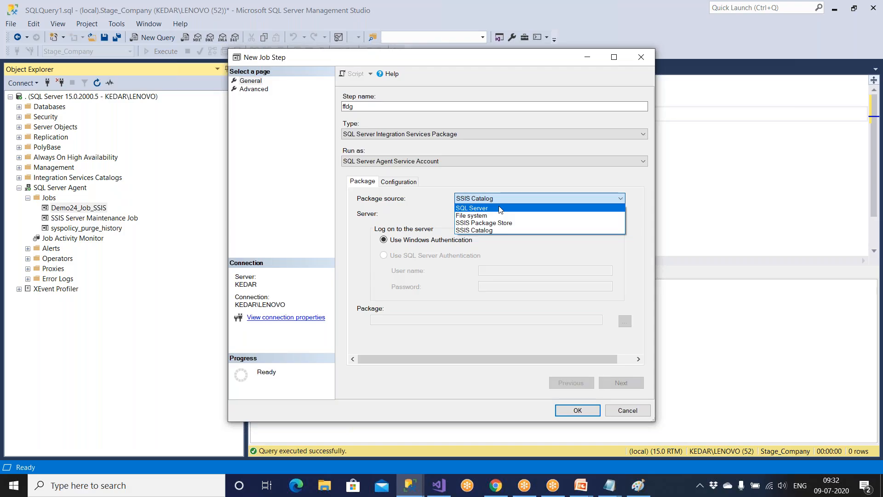
click(500, 209)
click(500, 208)
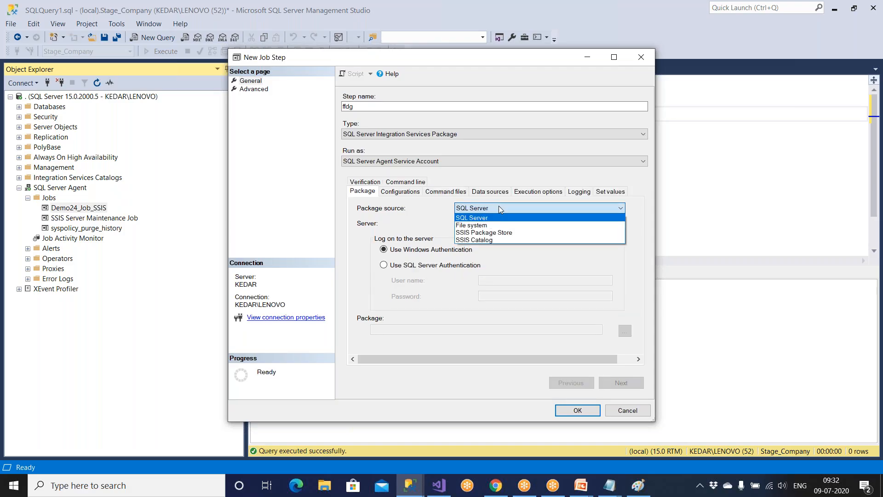
click(498, 205)
Cancel the New Job Step and New Job dialogs without saving.
key(super)
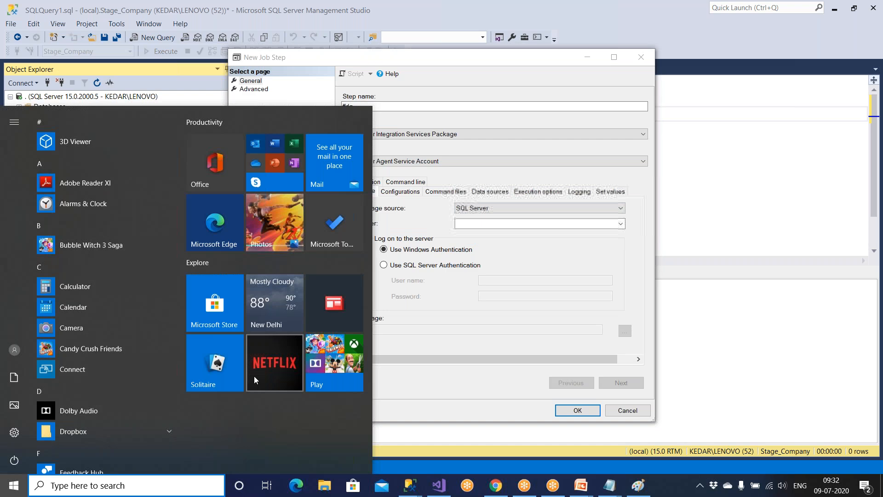
mouse_move(415, 490)
click(420, 457)
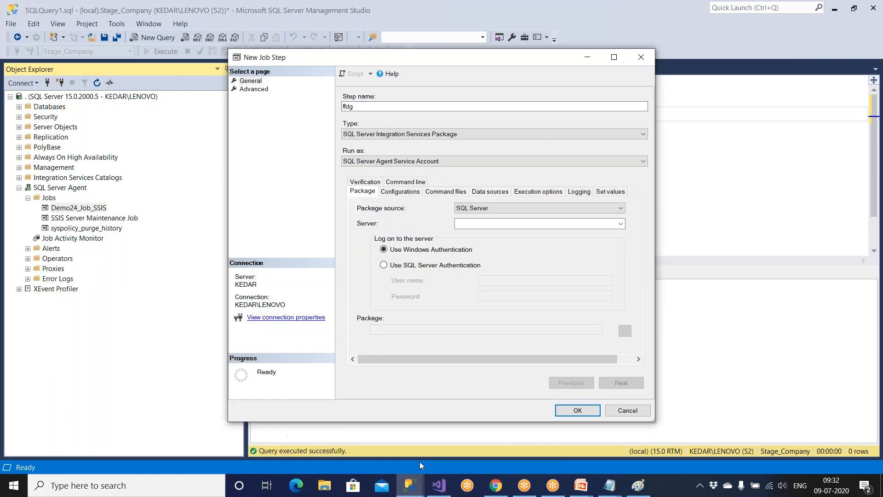
click(625, 413)
click(625, 412)
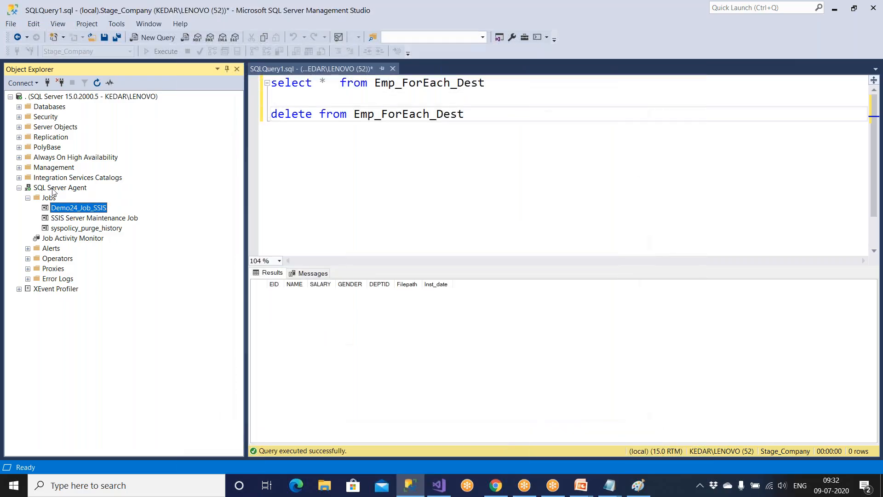
Expand Integration Services Catalogs in Object Explorer to show the SSISDB catalog.
click(19, 188)
double_click(57, 188)
double_click(58, 178)
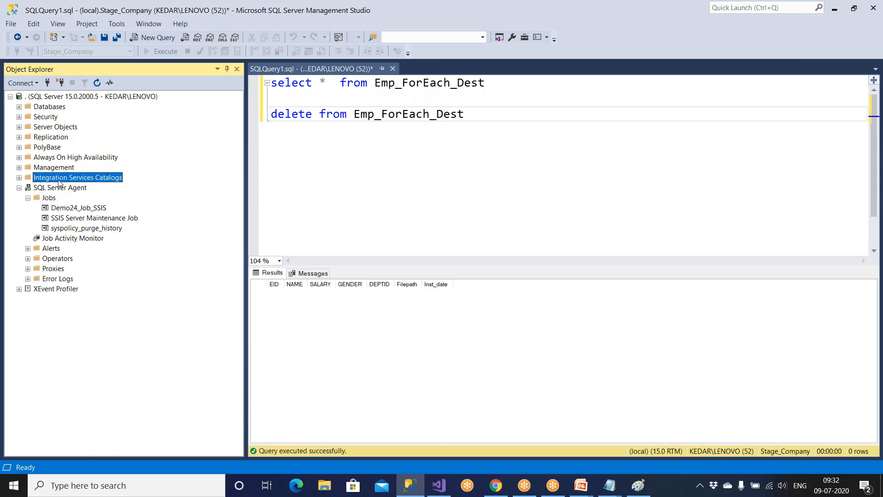
click(57, 187)
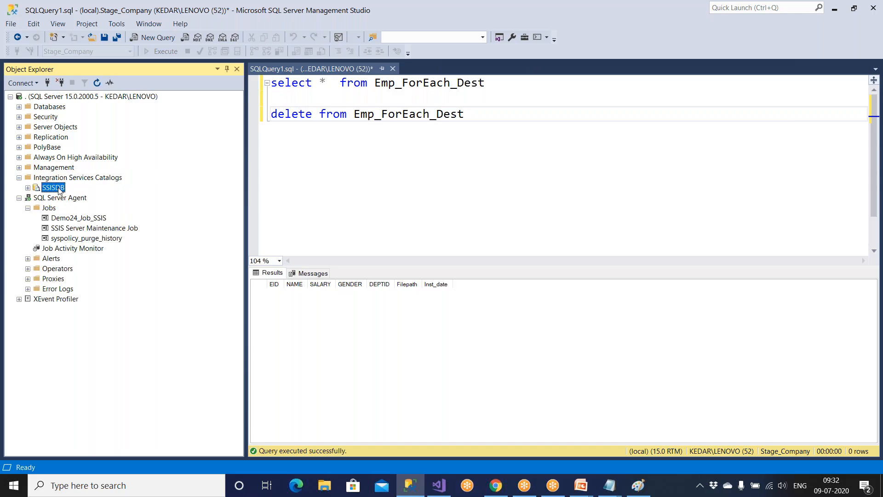
click(19, 198)
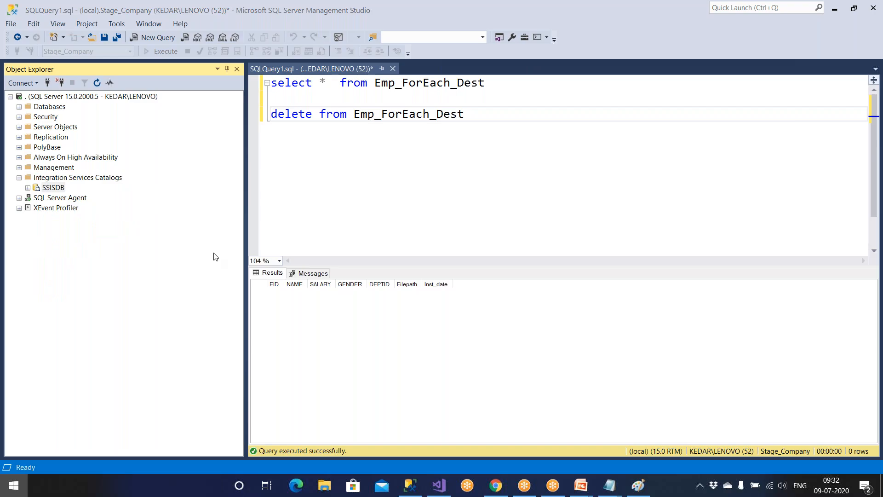
In Notepad, add the line 'SSIS 2005, 2008, 2008 R2 ---- Manifest File --- Deploy --- msdb --- SQL Server'.
key(super)
mouse_move(606, 487)
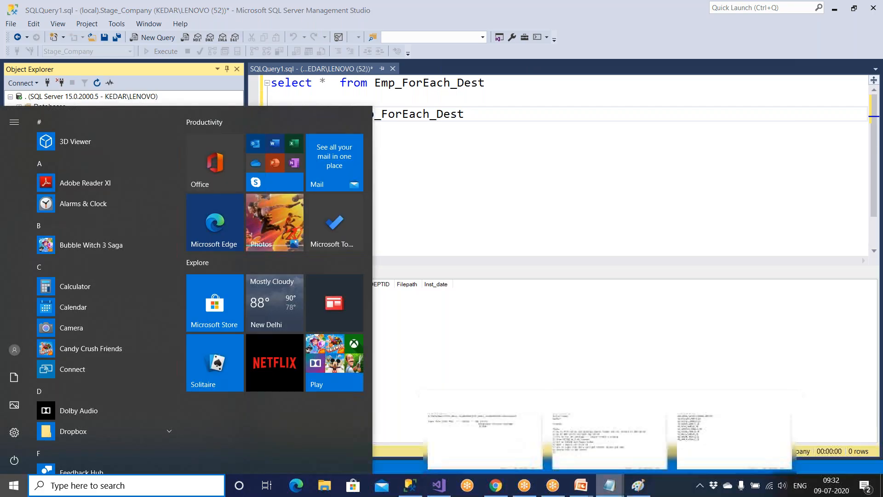
click(487, 432)
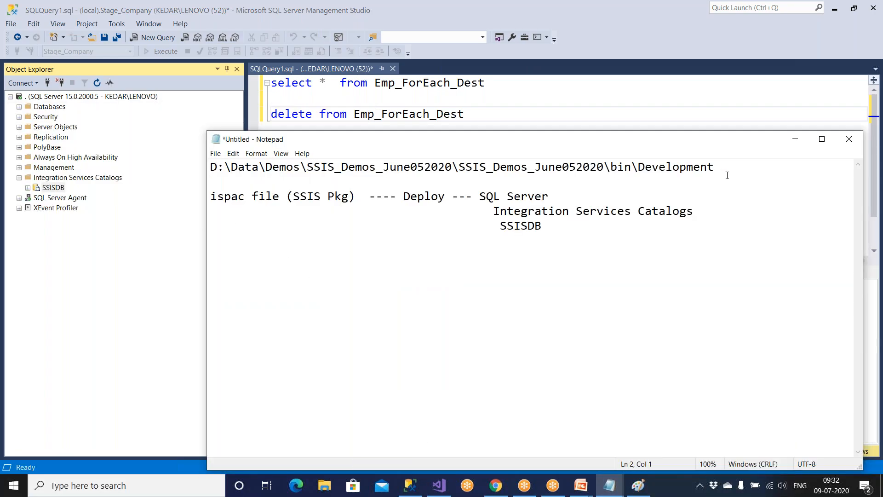
key(Return)
key(Return)
key(Return)
key(Return)
key(Up)
key(Up)
key(Up)
text(ss)
key(BackSpace)
key(BackSpace)
text(SSIS)
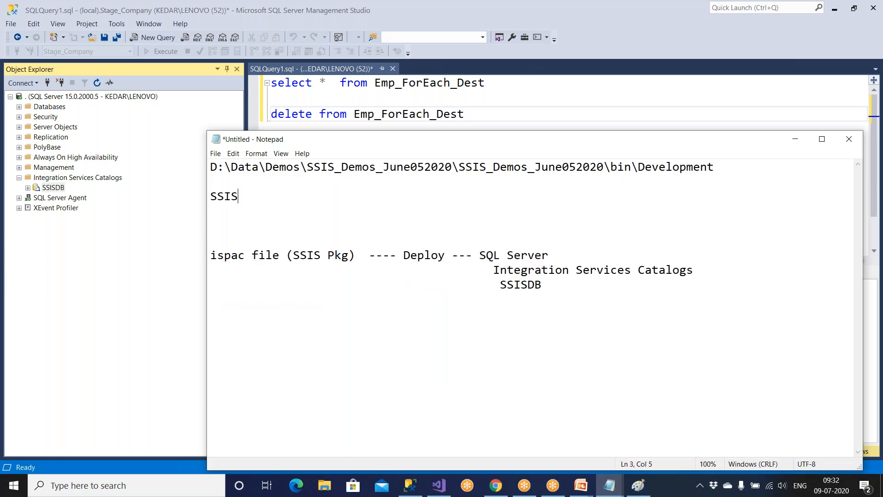
text( 2005 ---- Manifest File )
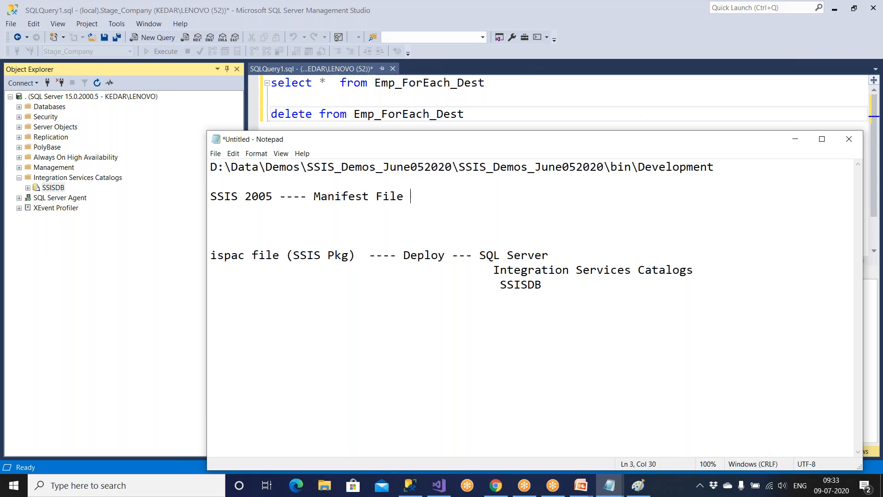
text(--- Deplo)
text(y --- SQL Server)
key(Left)
key(Left)
key(Left)
key(Left)
key(Left)
key(Left)
key(Left)
key(Left)
key(Left)
key(Left)
key(Left)
text(msdb ---)
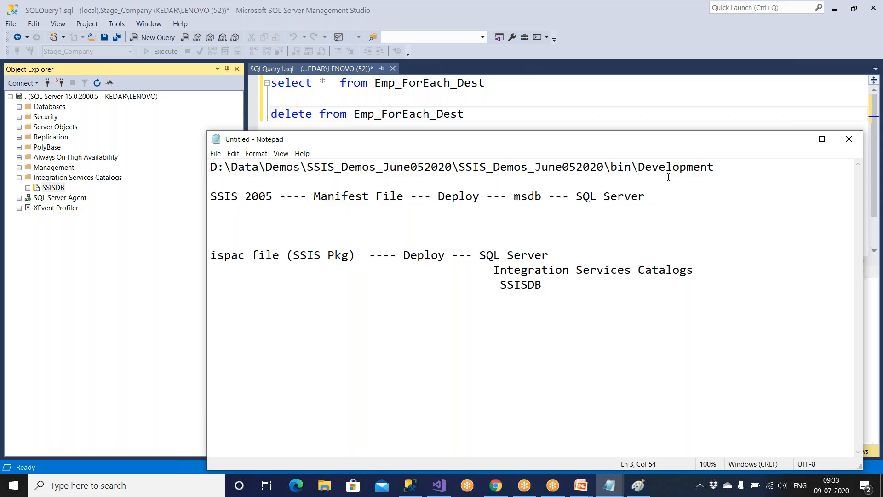
click(273, 195)
text(, 2008)
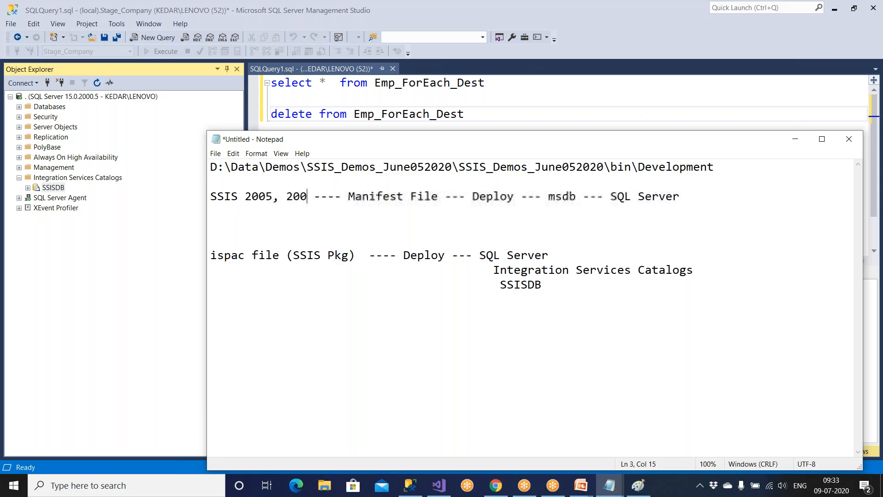
text(, 2008 )
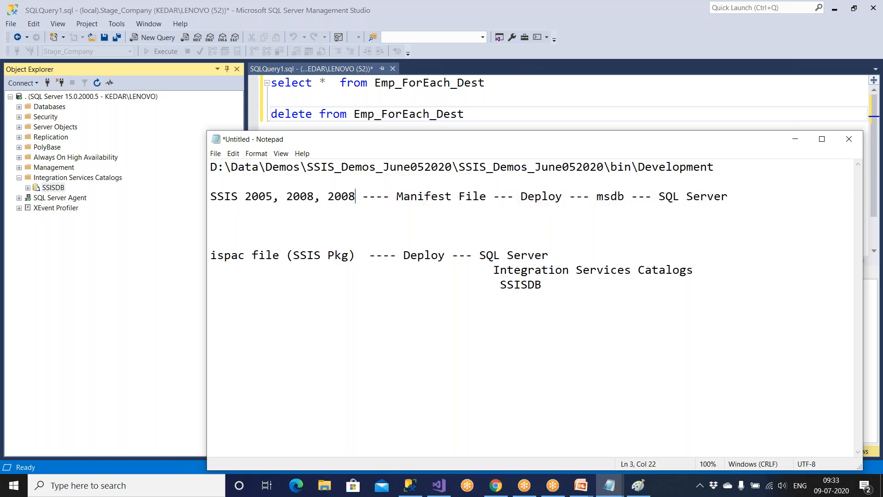
text(R2)
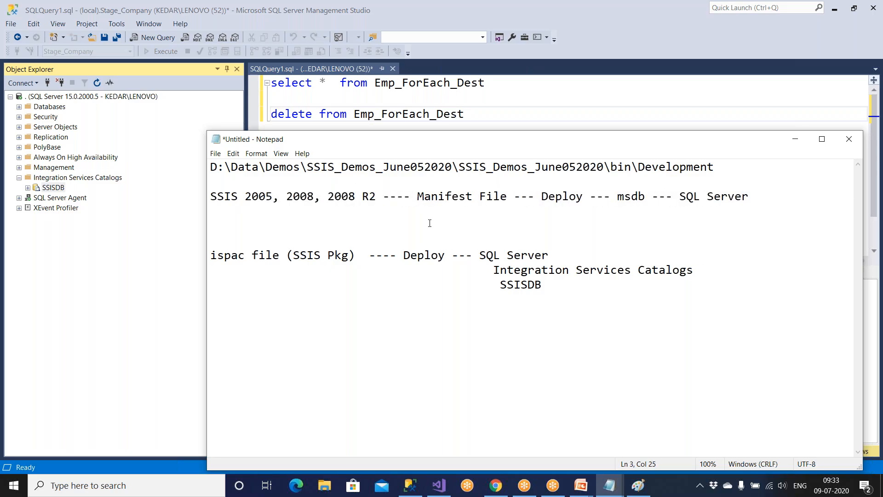
Type the heading 'SSIS 2012' on the empty line above the ispac notes.
shift+click(327, 197)
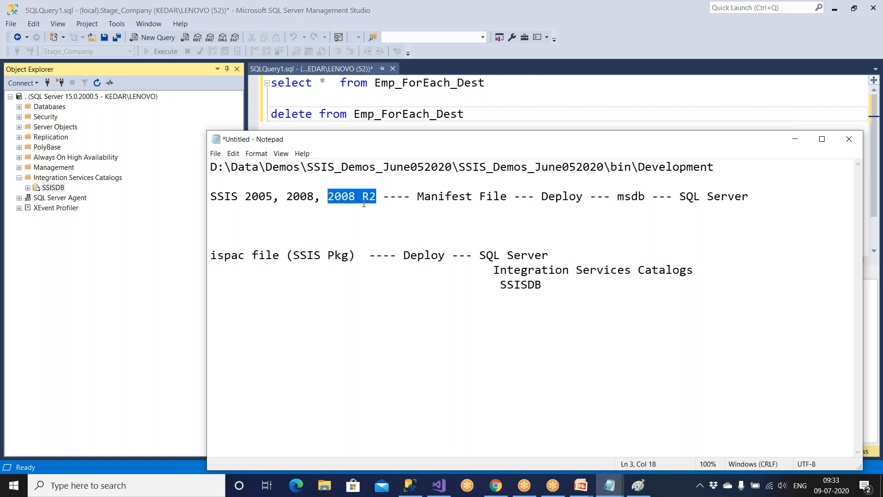
click(232, 243)
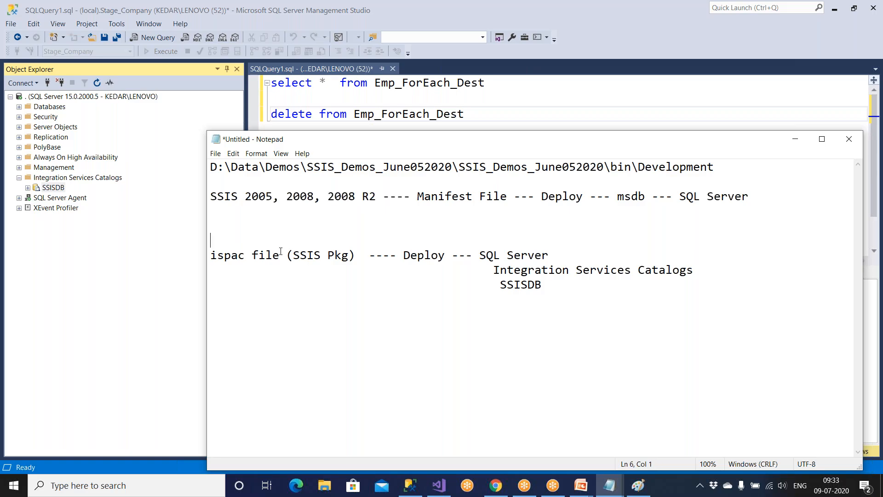
text(SSIS 2012)
Put the Manifest path on its own line, prefix ispac with '----' and delete '(SSIS Pkg)'.
click(383, 198)
key(Return)
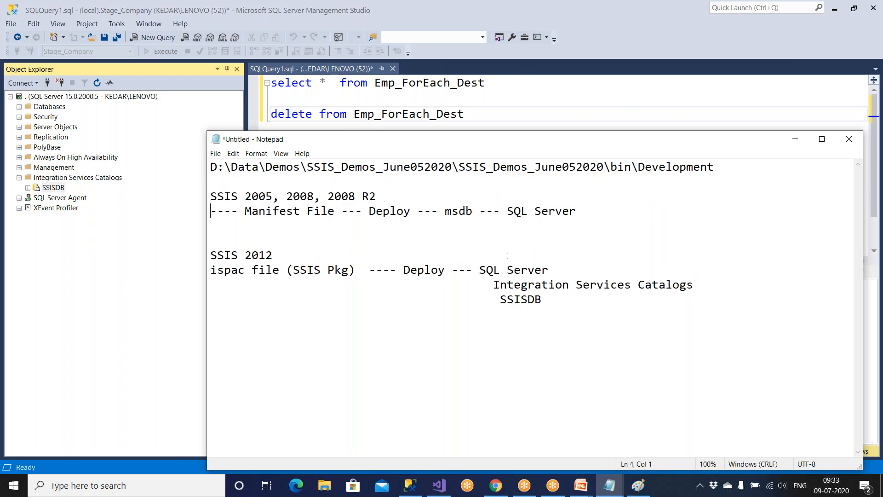
click(213, 270)
text(----)
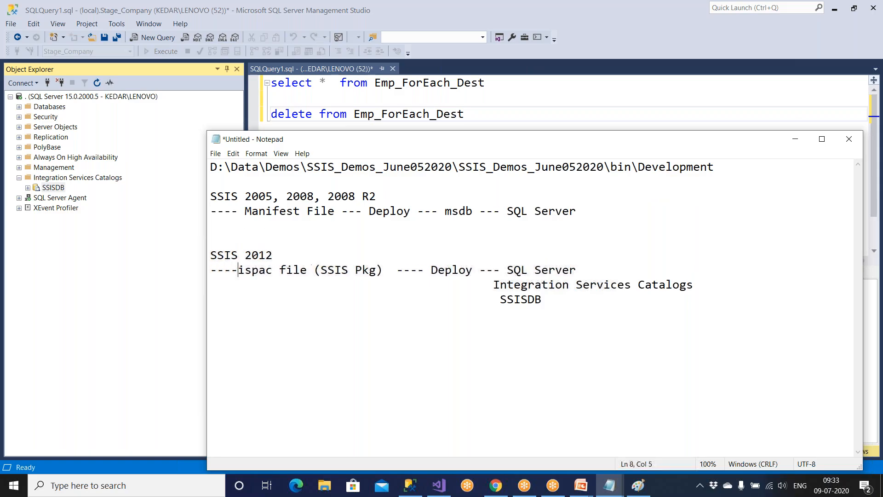
drag(240, 270, 390, 270)
drag(315, 270, 381, 271)
key(Delete)
Insert 'SSISDB ---' before SQL Server on the ispac line.
drag(243, 212, 334, 211)
drag(238, 270, 313, 270)
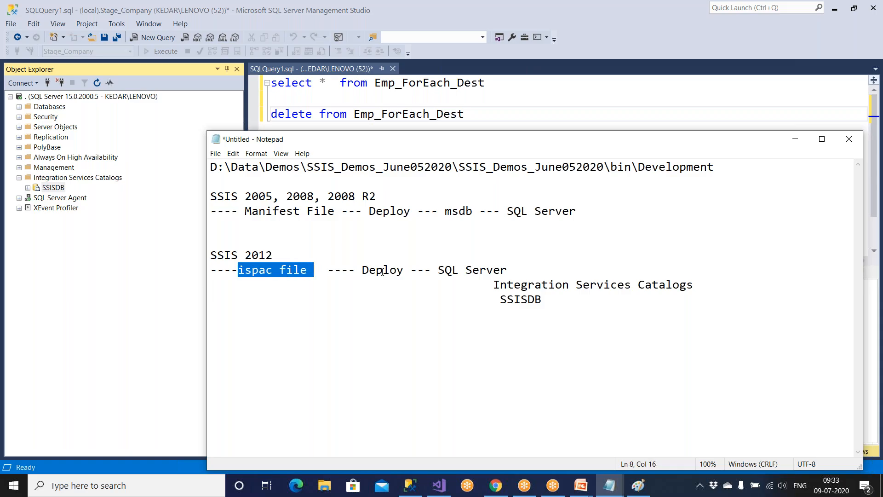
drag(445, 212, 473, 211)
click(437, 271)
text(SSISDB --- S)
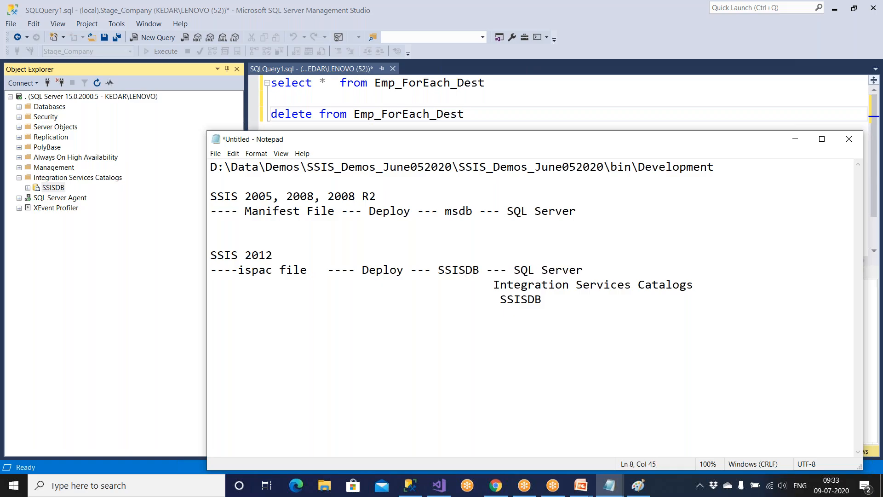
Highlight msdb and the SSISDB catalog notes, then expand Databases and System Databases in SSMS.
drag(494, 285, 598, 300)
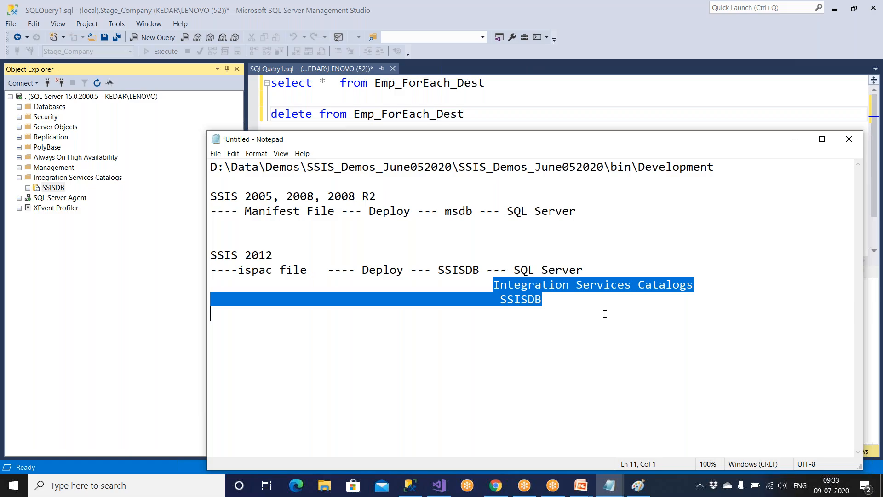
click(605, 314)
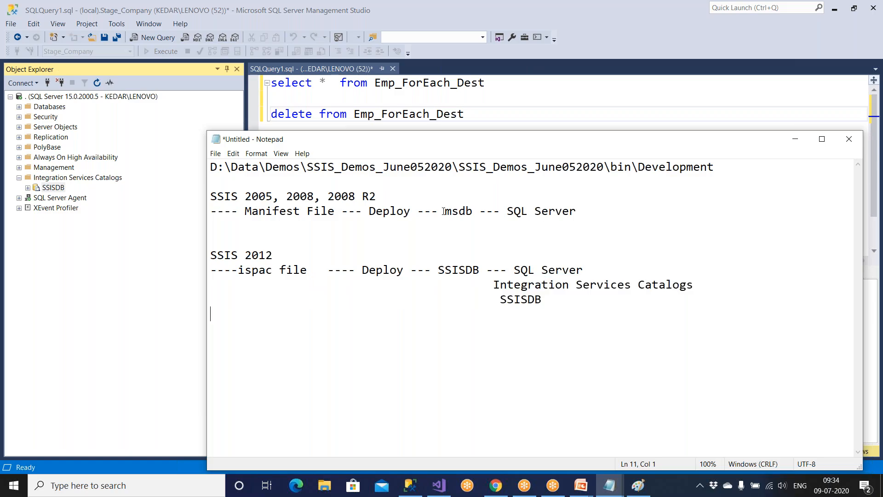
drag(444, 211, 474, 213)
click(581, 213)
drag(493, 285, 559, 305)
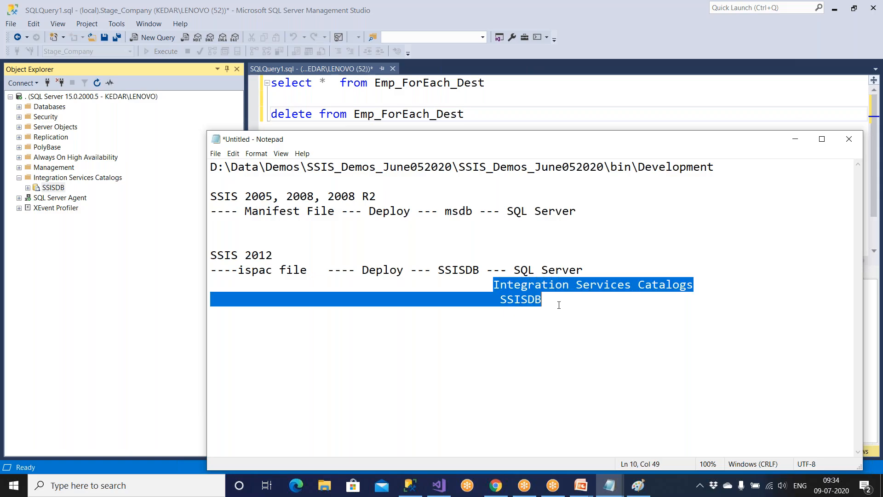
click(88, 277)
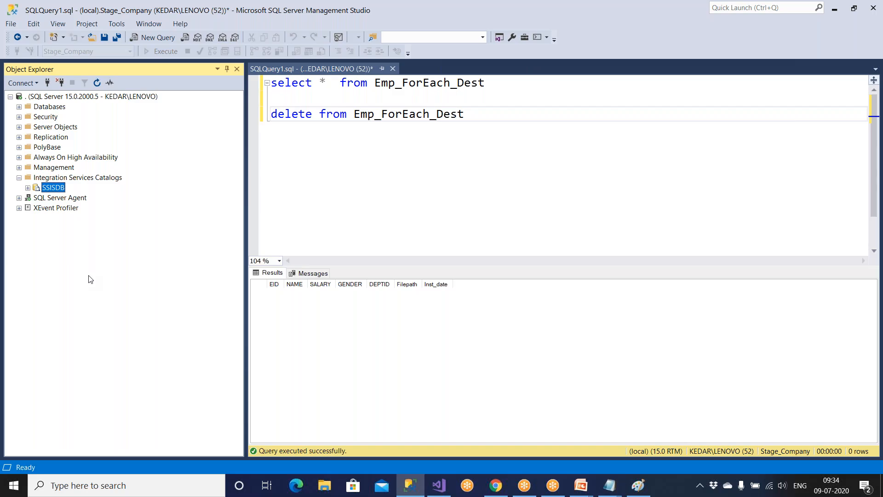
click(18, 106)
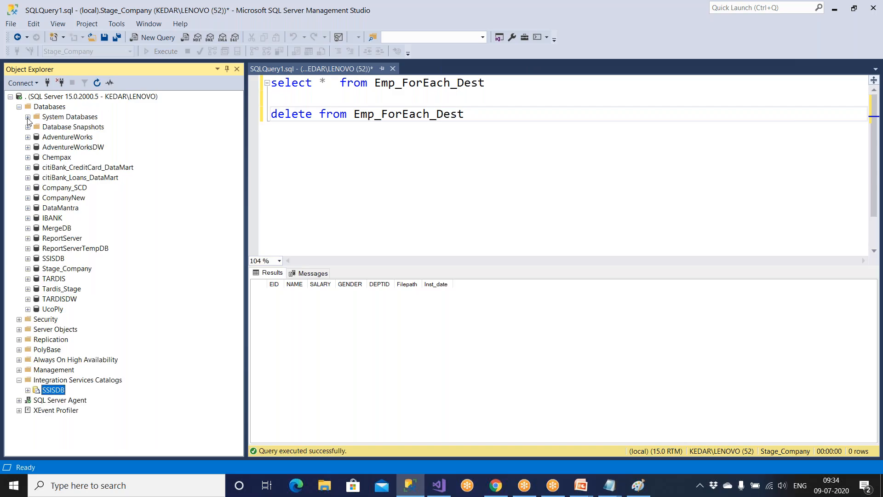
click(28, 117)
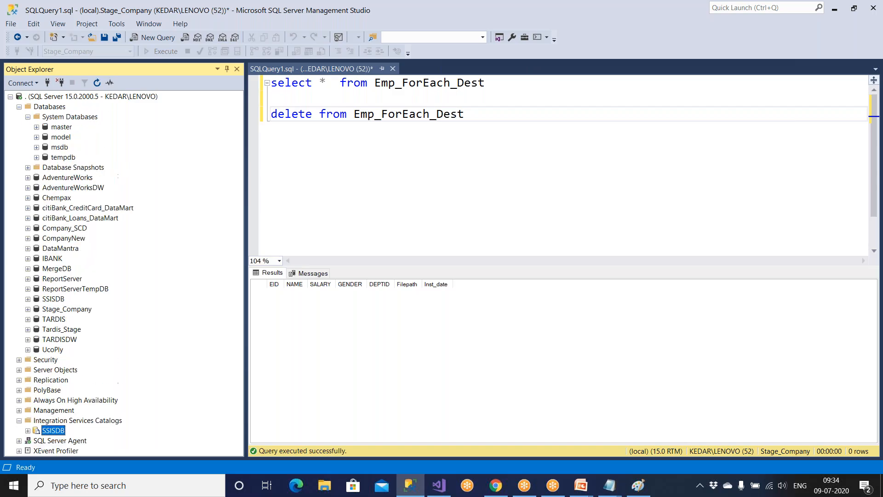
Point out msdb in System Databases, collapse it, then point out SSISDB under Integration Services Catalogs.
click(59, 147)
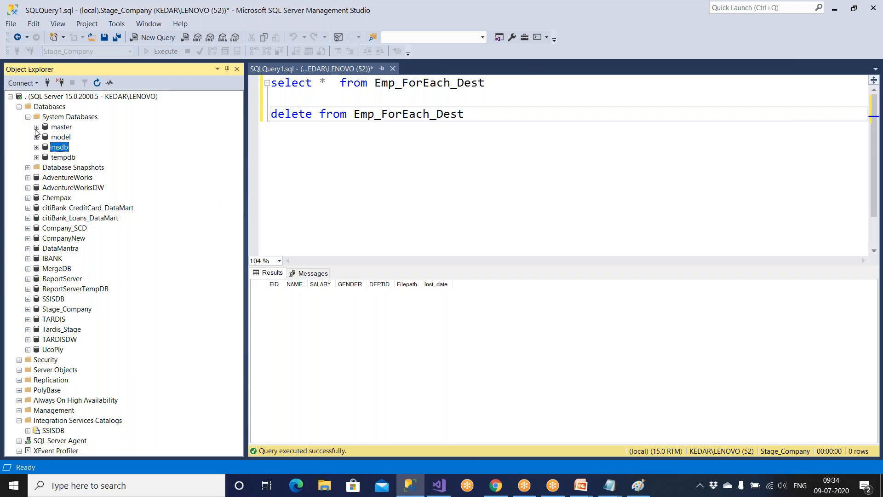
click(28, 117)
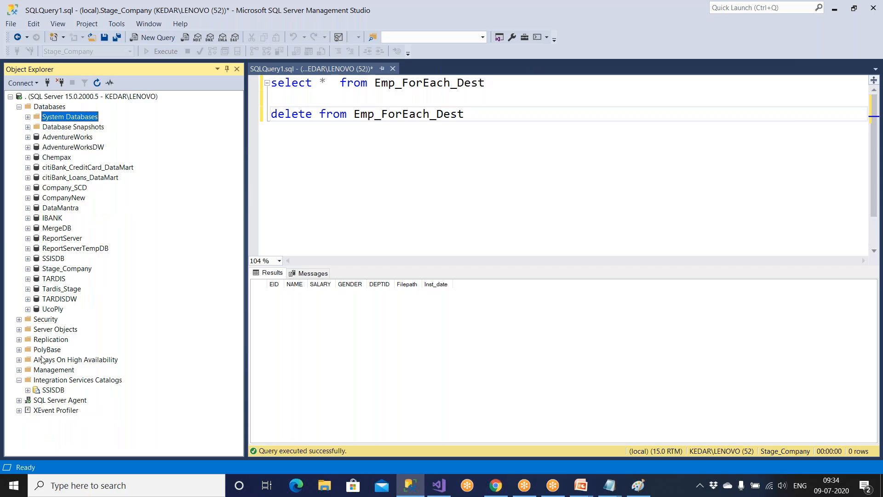
click(55, 389)
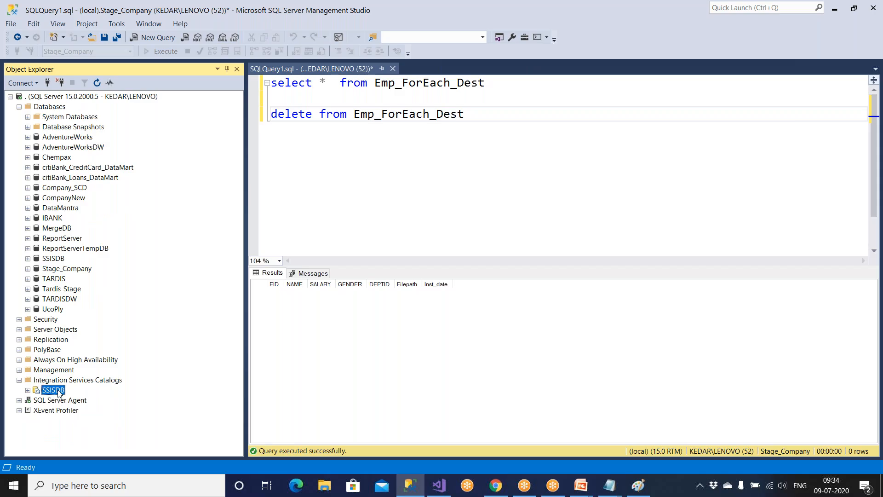
click(78, 378)
click(63, 390)
click(609, 485)
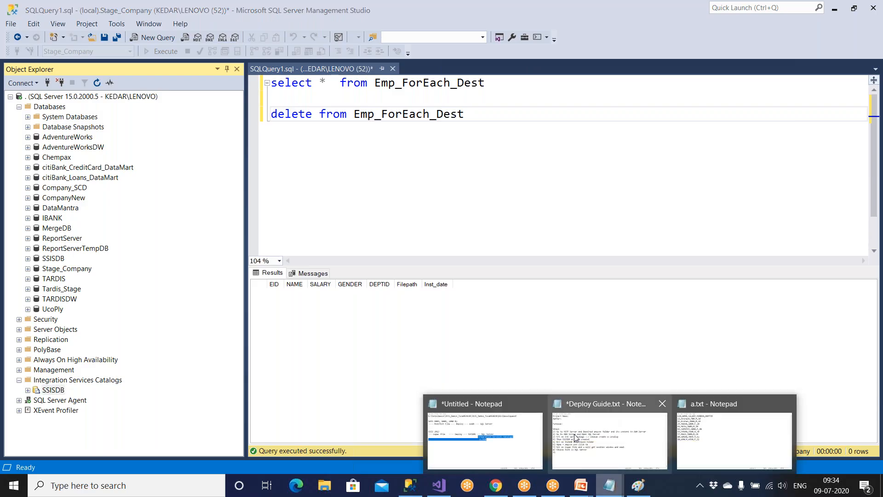
Highlight msdb, the SSIS 2005 lines, ispac file, SSIS 2012 and SSISDB in the notes.
click(488, 428)
click(504, 357)
drag(445, 213, 473, 213)
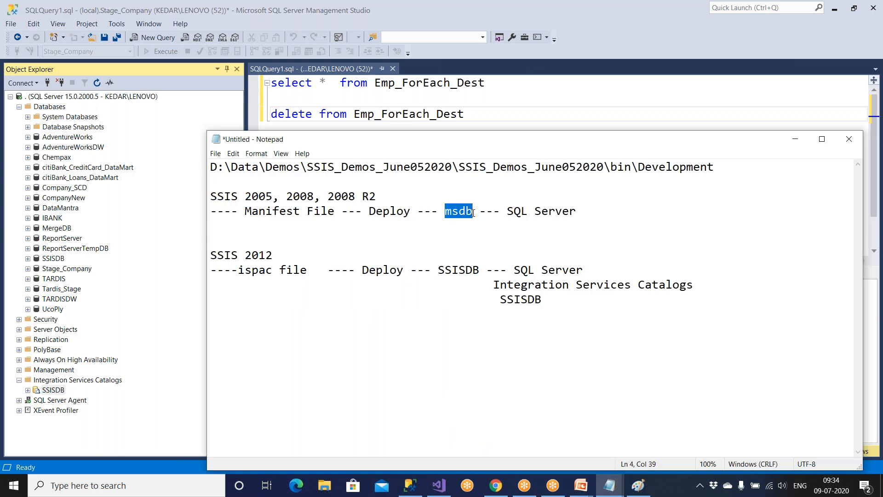
drag(575, 213, 240, 198)
drag(314, 270, 222, 269)
drag(275, 255, 191, 249)
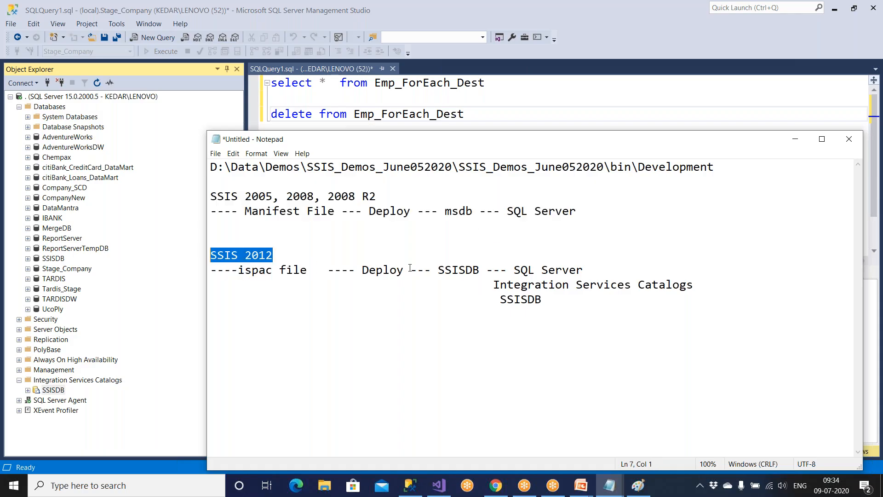
drag(437, 270, 487, 270)
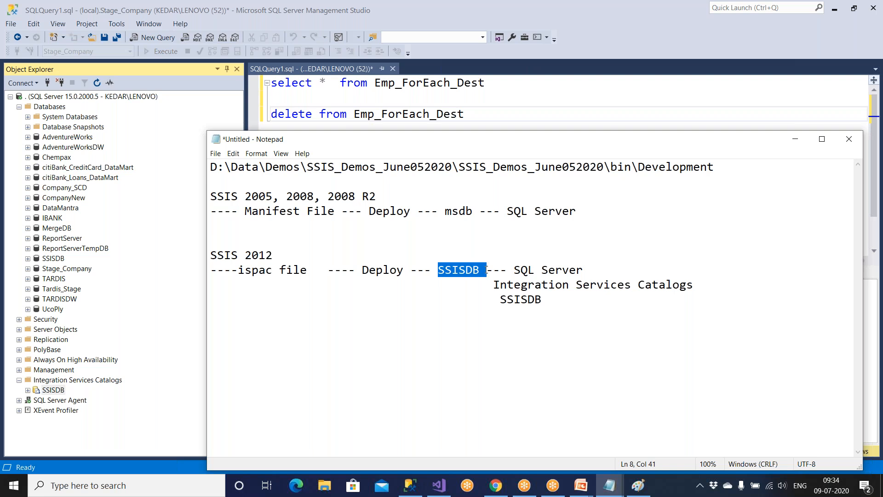
click(410, 485)
click(441, 486)
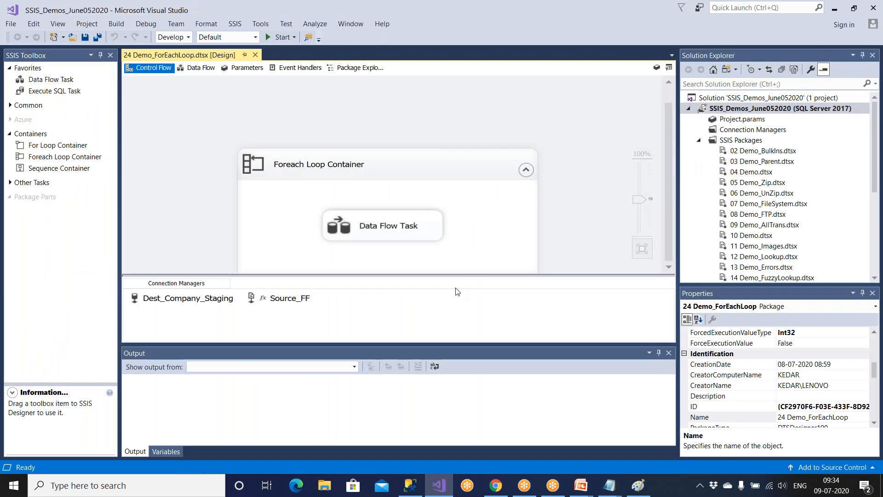
Open Demo24_Job_SSIS properties and edit its AttachPkg_Demo24 step.
click(410, 485)
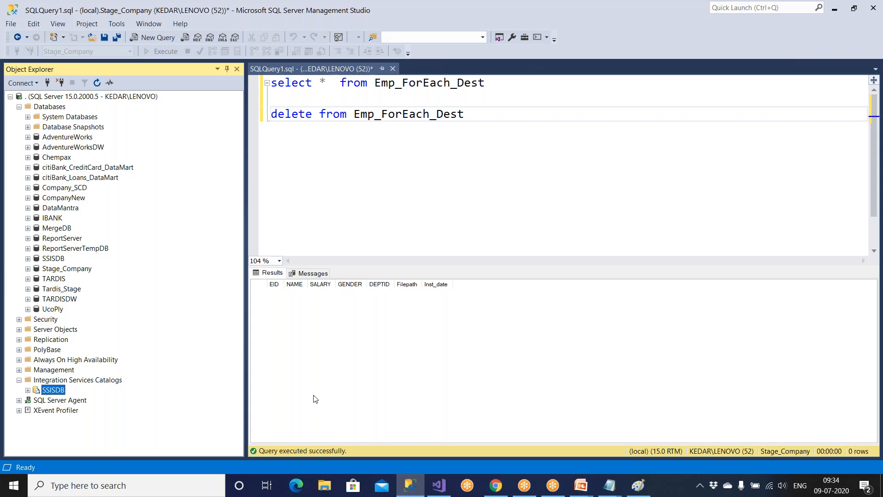
click(54, 404)
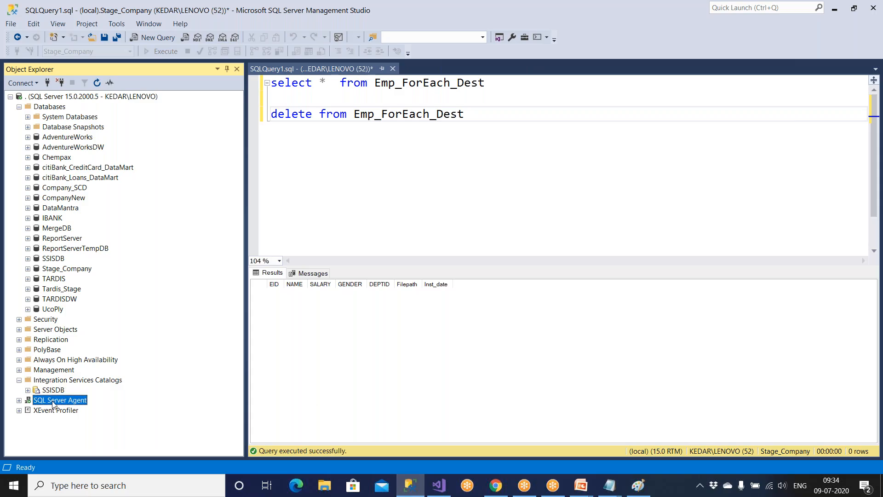
double_click(53, 404)
click(67, 384)
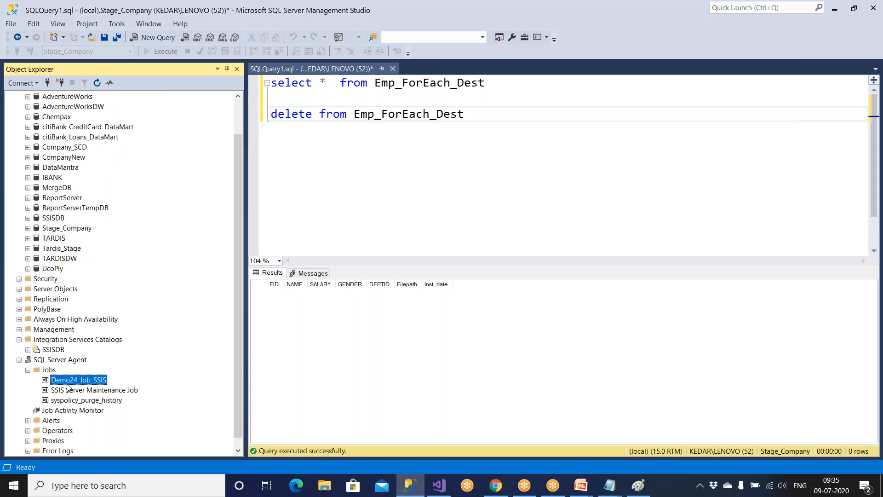
double_click(68, 383)
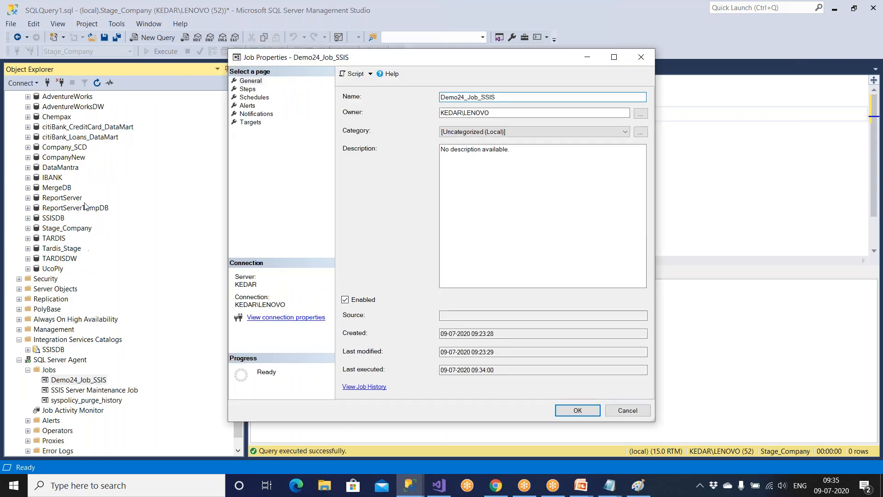
click(248, 88)
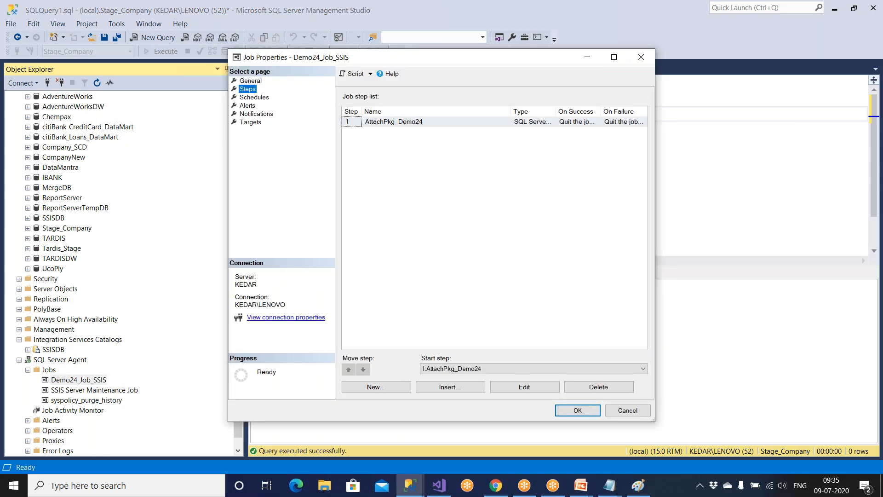
click(517, 388)
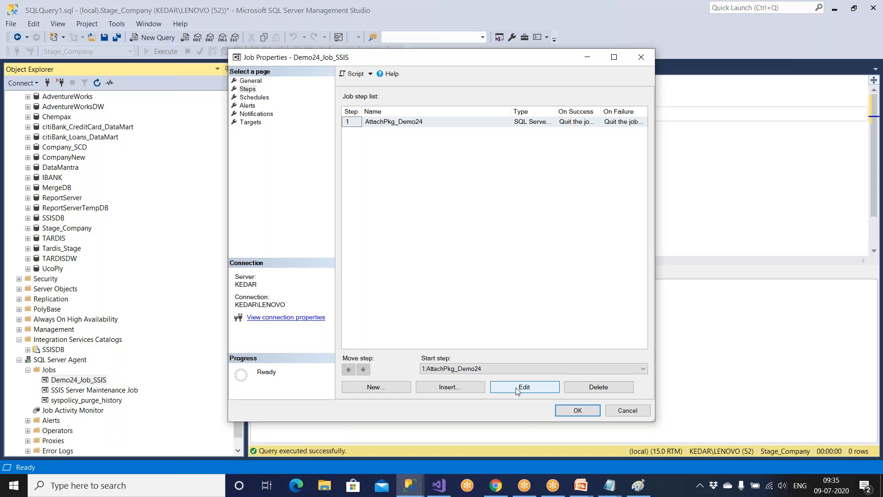
click(515, 387)
Check the package source options with SQL Server selected, then cancel both dialogs unsaved.
click(501, 198)
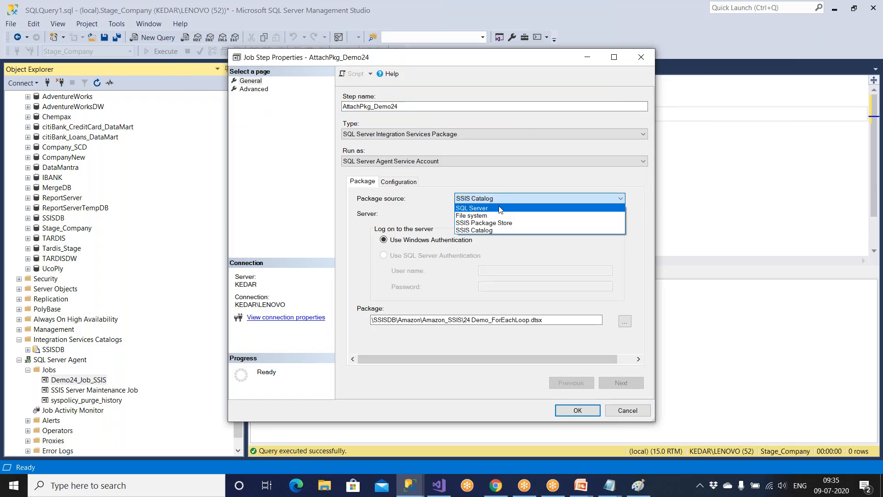
click(500, 210)
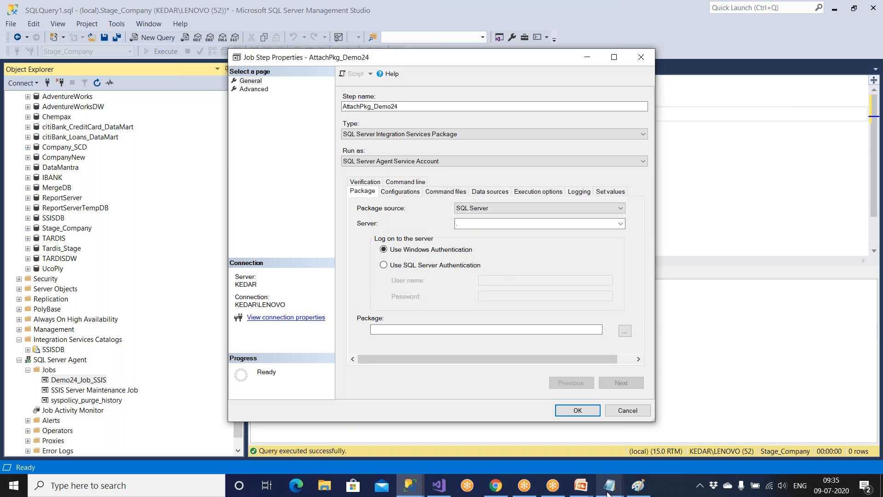
mouse_move(607, 492)
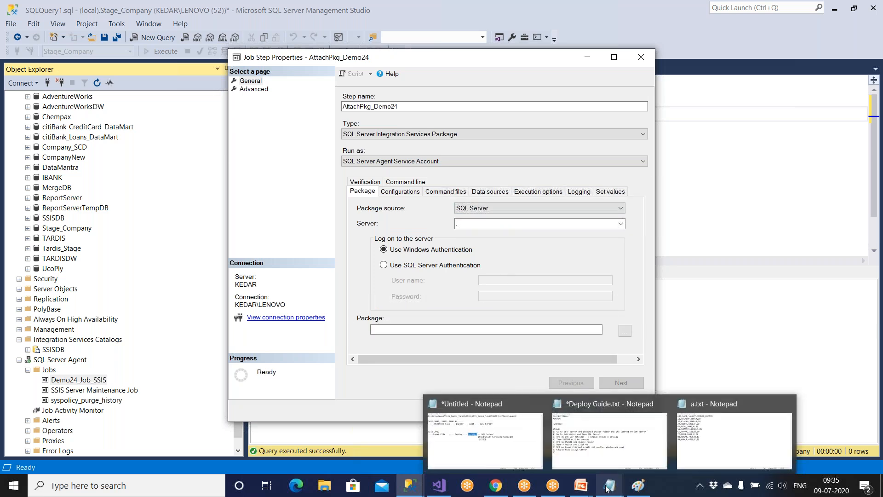
click(406, 488)
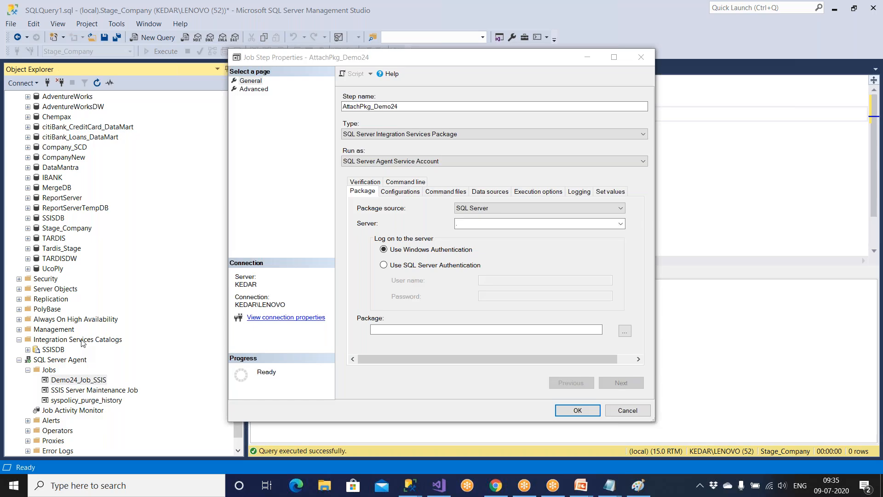
click(622, 411)
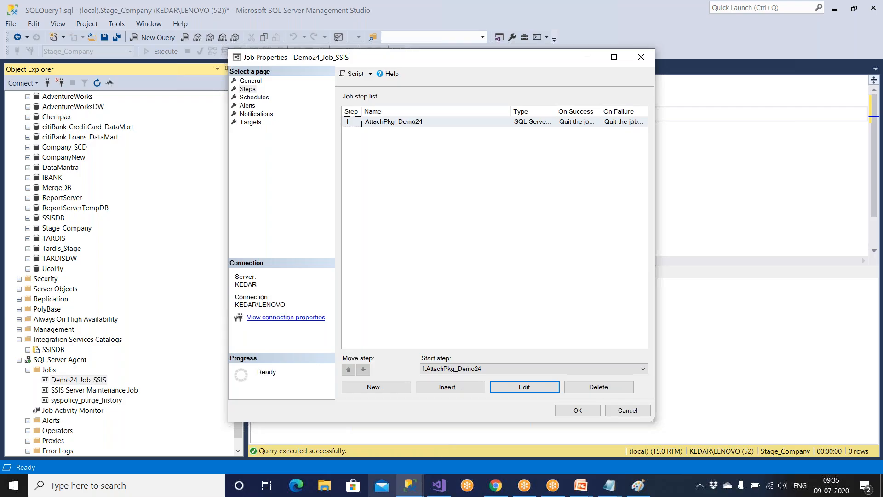
click(625, 413)
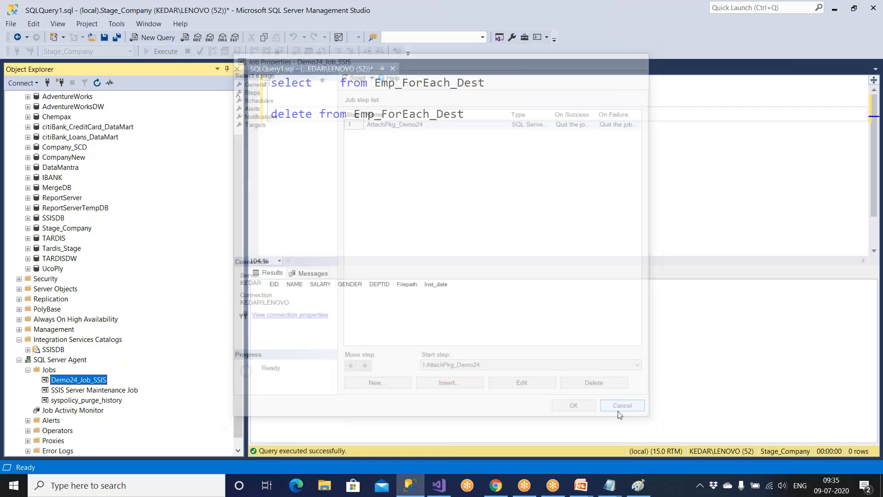
Browse to F:\VSTF\Amazon\SSIS_Demos_June052020\SSIS_Demos_June052020 in File Explorer.
click(322, 486)
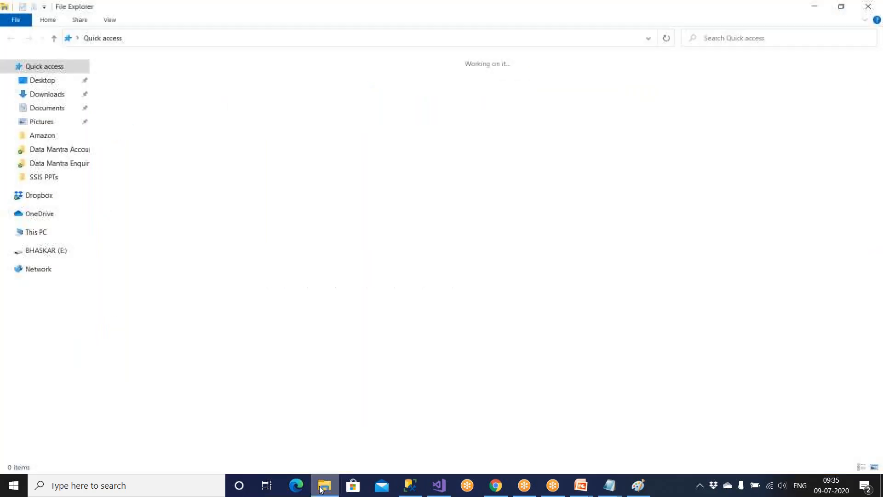
click(52, 384)
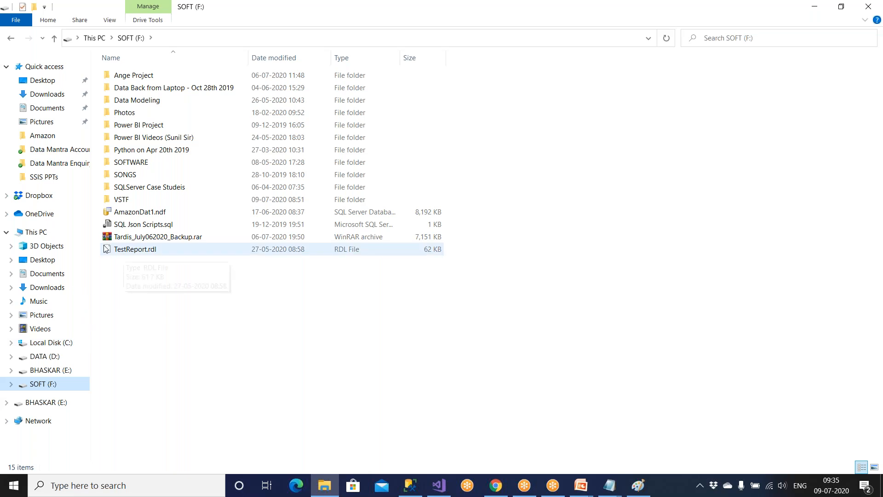
double_click(148, 199)
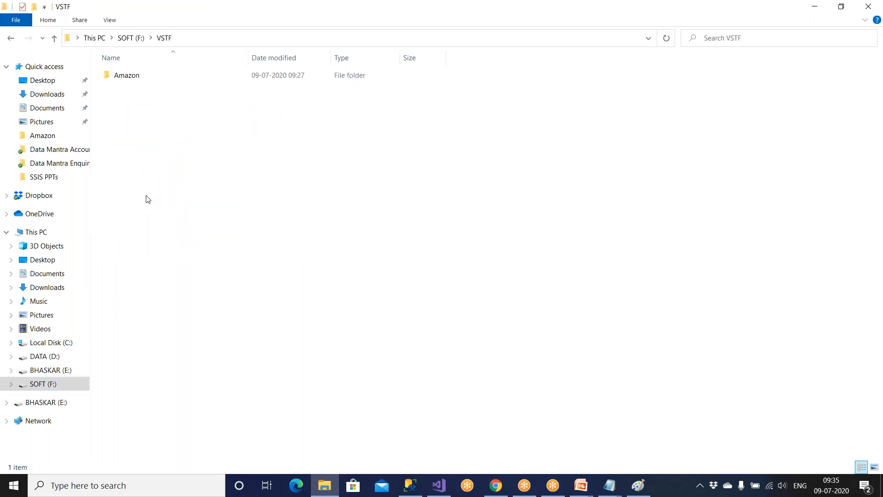
double_click(132, 77)
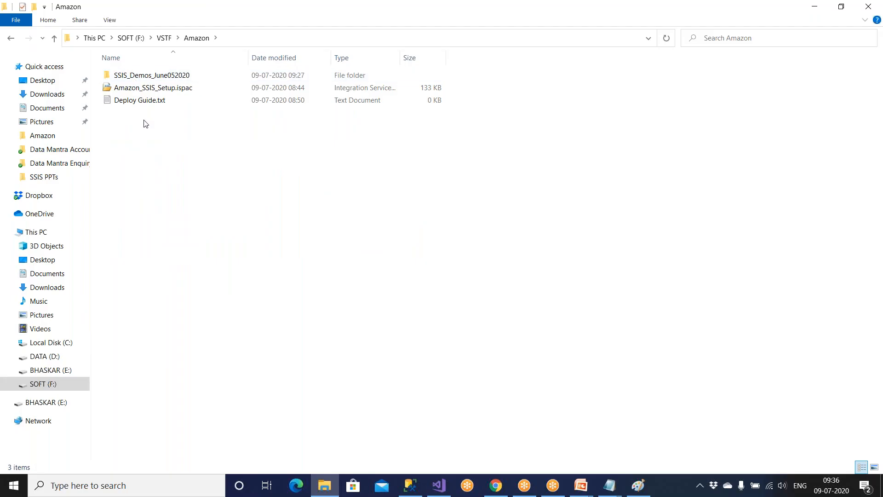
double_click(157, 75)
double_click(157, 76)
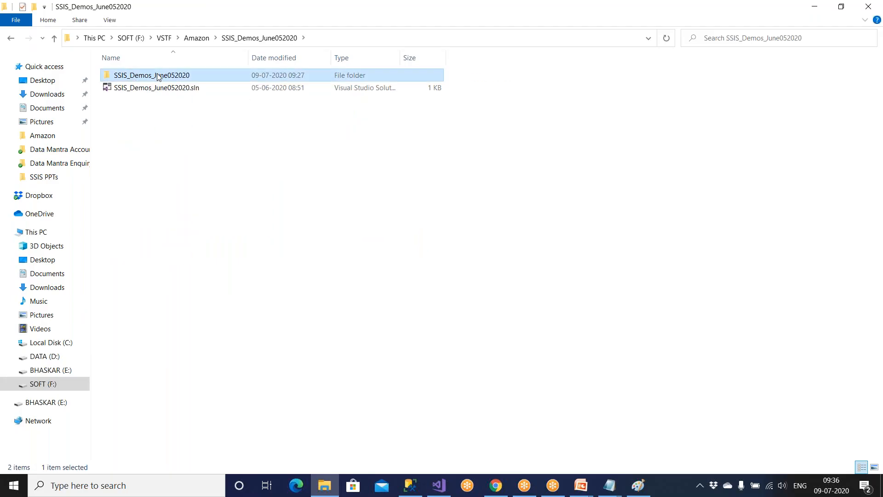
Copy the packages 02 Demo_BulkIns.dtsx through 24 Demo_ForEachLoop.dtsx, then return to SOFT (F:).
click(150, 97)
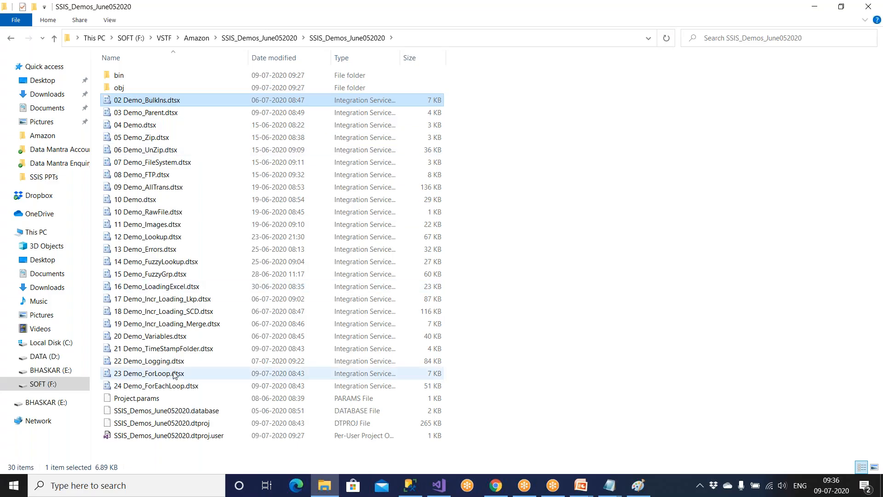
shift+click(193, 386)
right_click(143, 272)
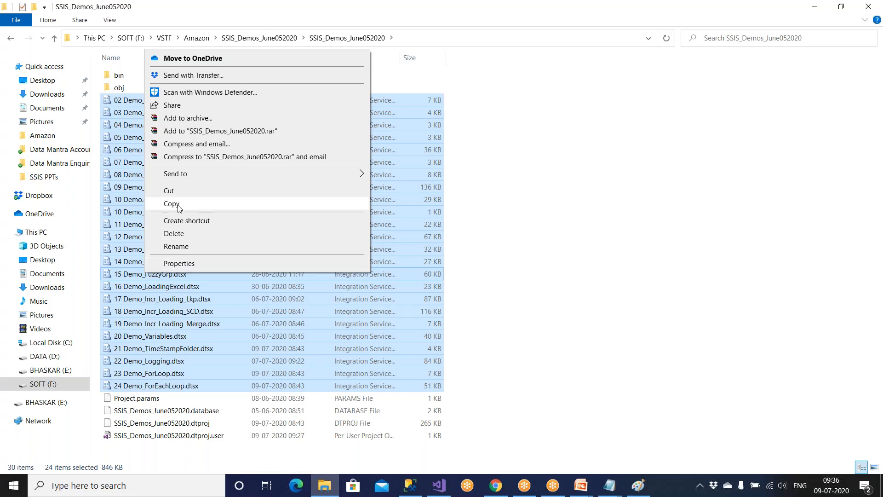
click(178, 203)
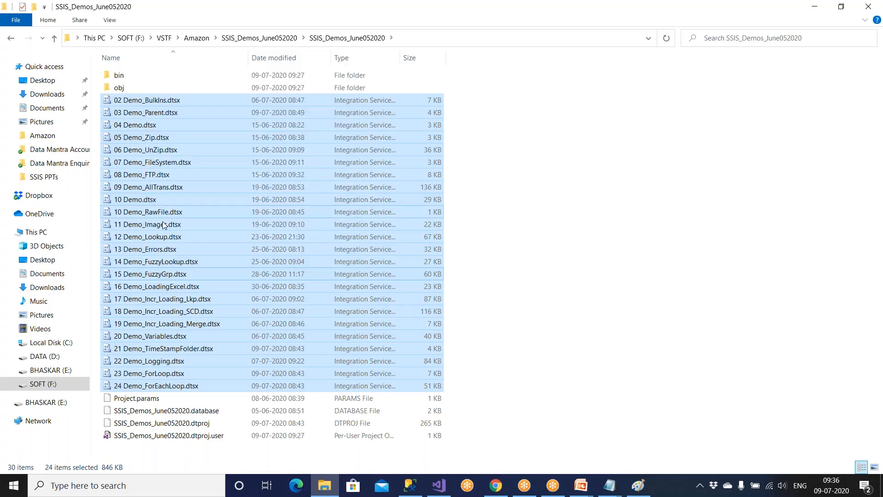
click(61, 385)
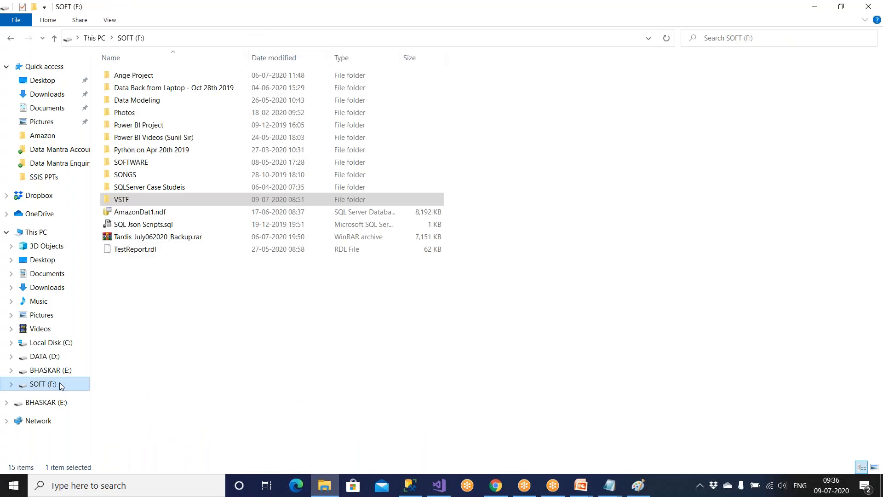
Create an AmazonSSIS folder on F: and paste the copied packages into it.
right_click(153, 306)
mouse_move(222, 276)
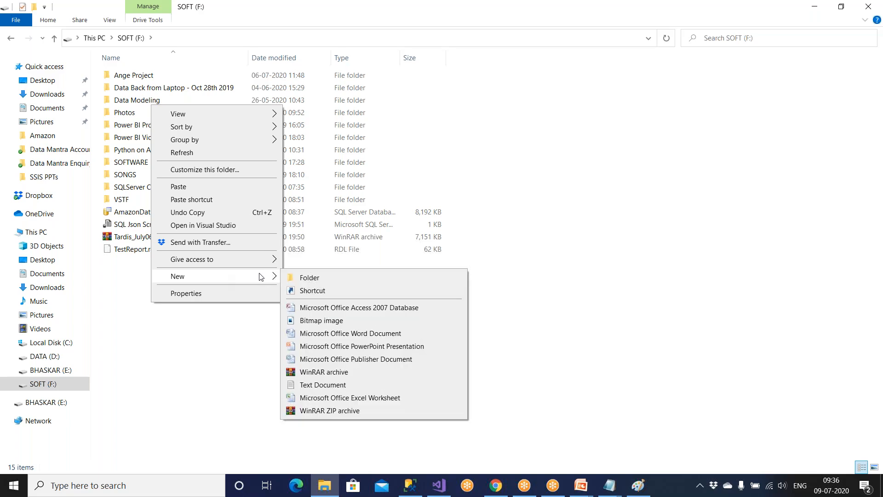
click(309, 278)
text(Amazon)
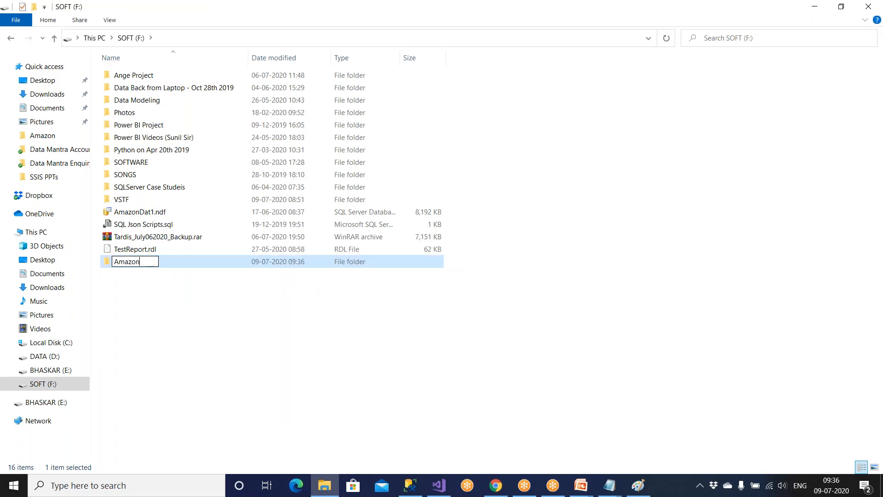
text(SIS)
key(BackSpace)
key(BackSpace)
text(SIS)
key(Return)
key(Return)
key(ctrl+v)
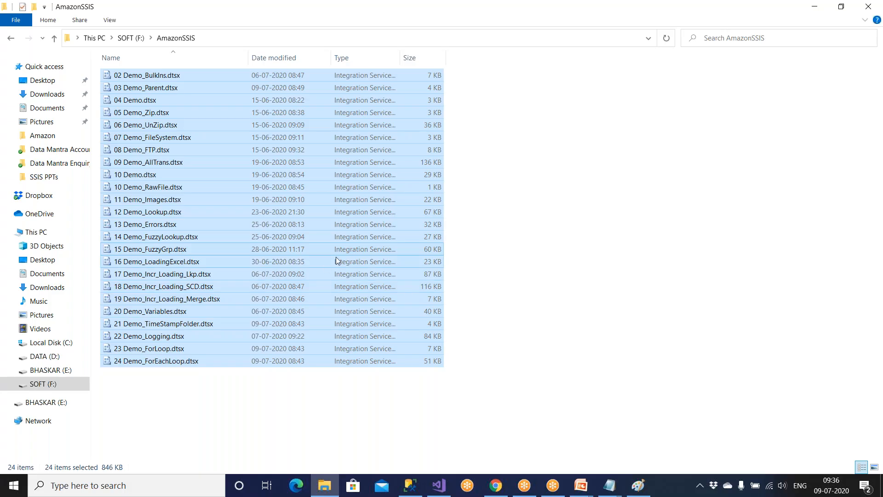
Confirm the F:\AmazonSSIS path and try opening 24 Demo_ForEachLoop.dtsx, dismissing the app prompt.
click(224, 42)
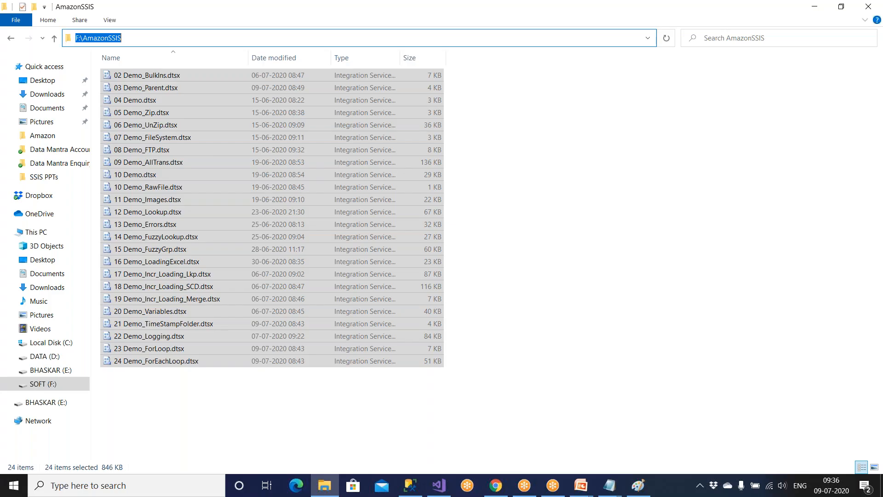
click(588, 186)
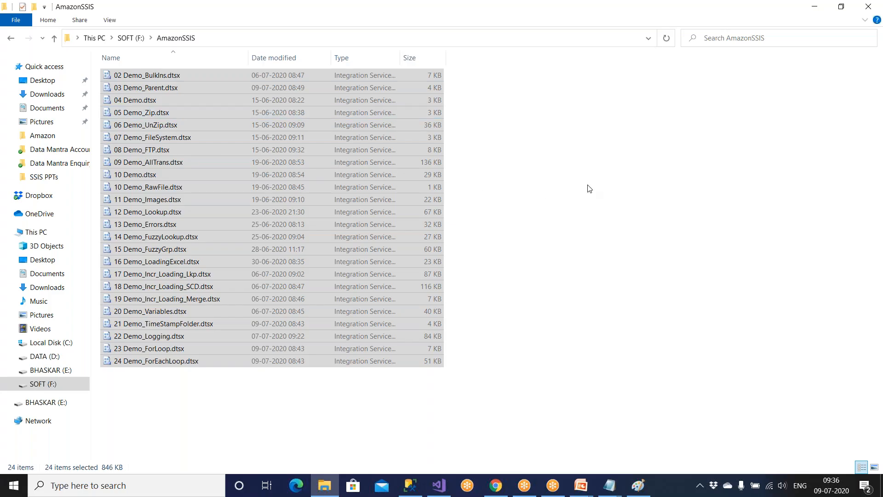
click(188, 364)
double_click(188, 364)
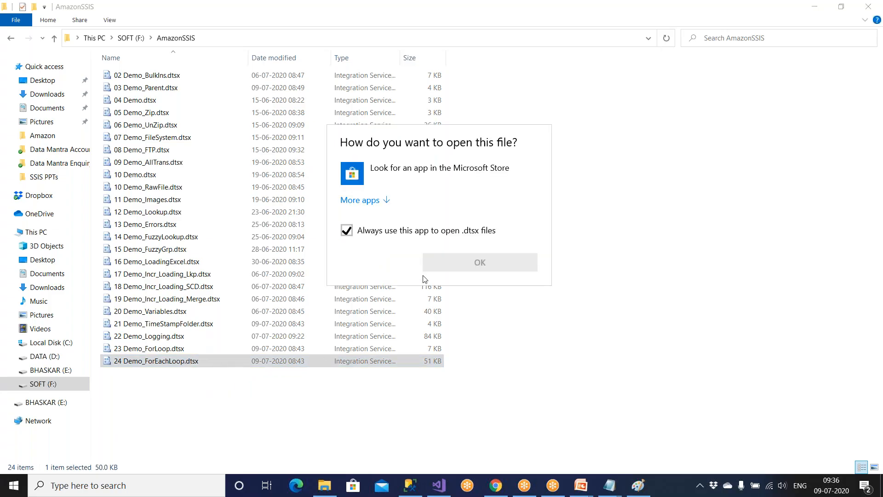
click(510, 269)
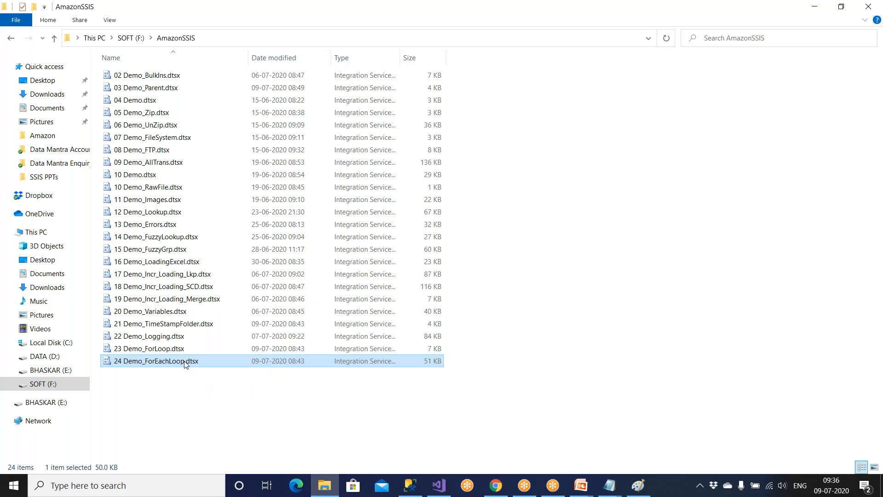
drag(223, 418, 147, 84)
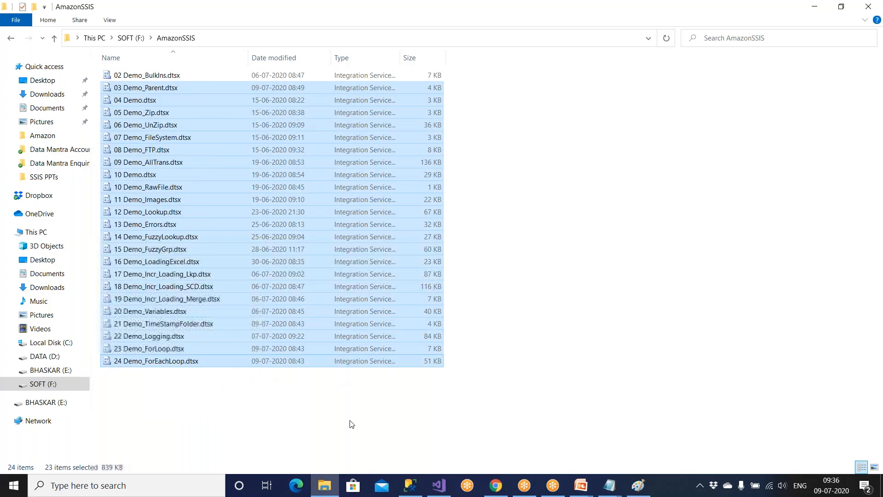
click(449, 491)
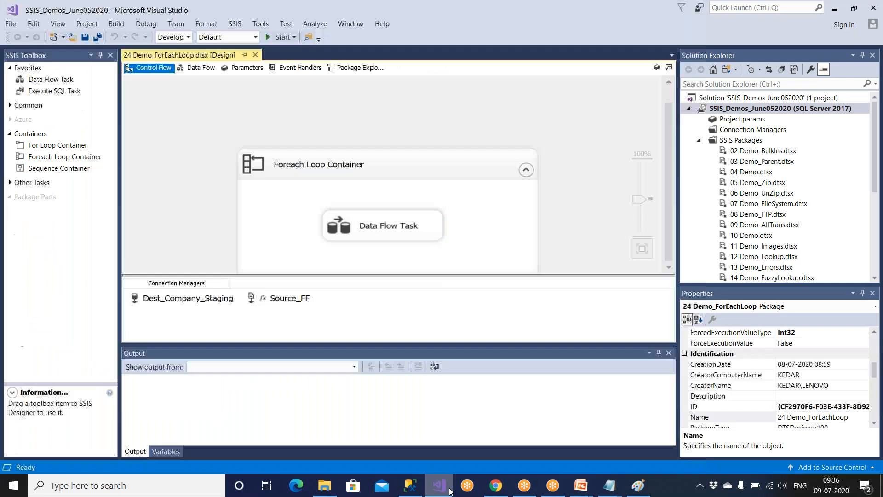
Open the AttachPkg_Demo24 step of the Demo24_Job_SSIS job for editing.
click(411, 487)
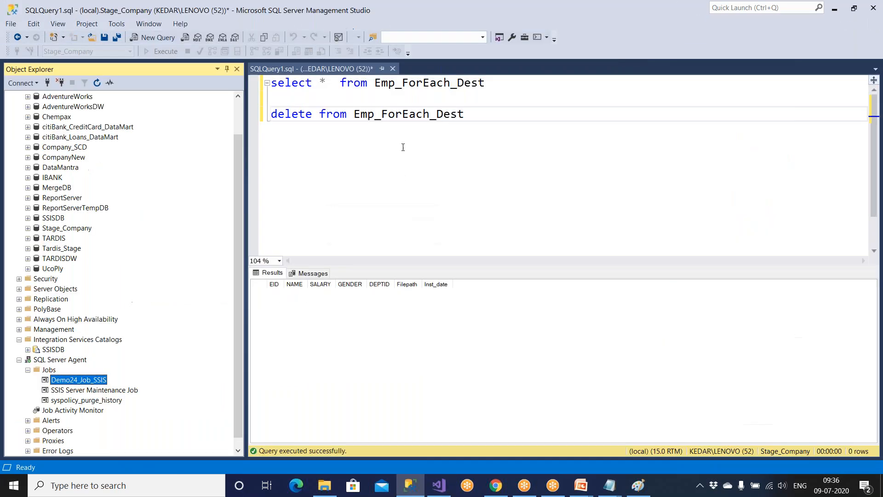
double_click(86, 380)
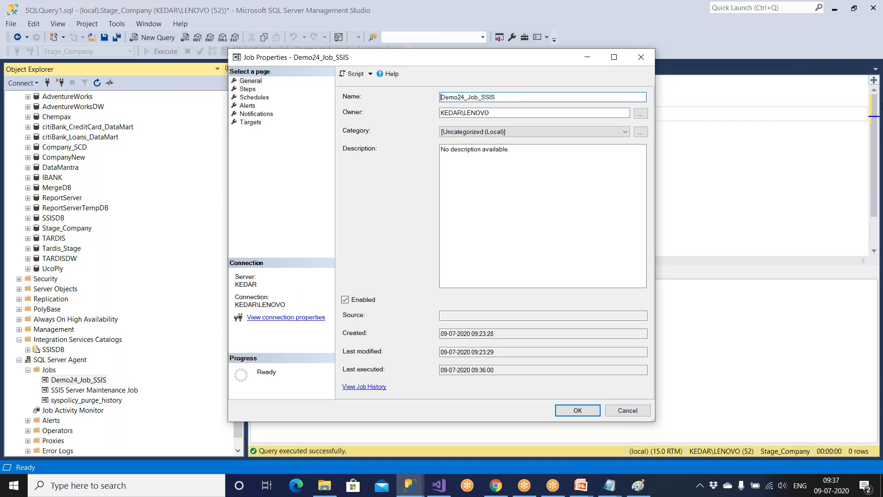
click(248, 89)
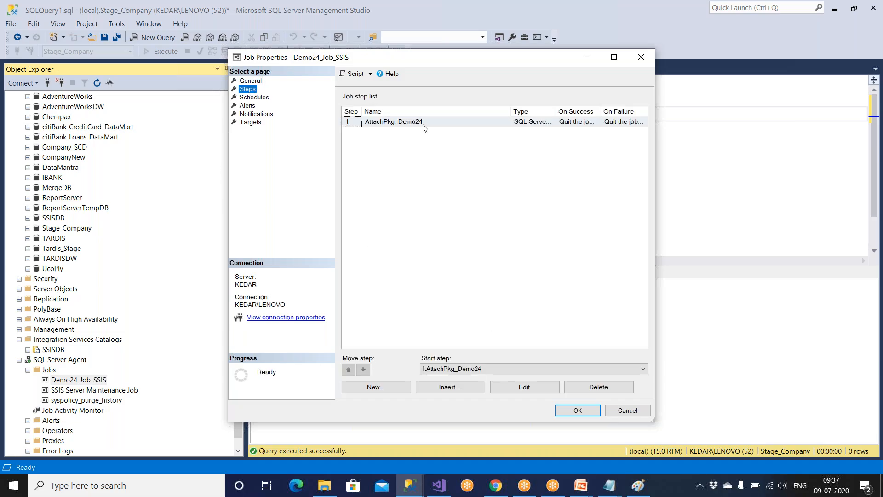
click(519, 389)
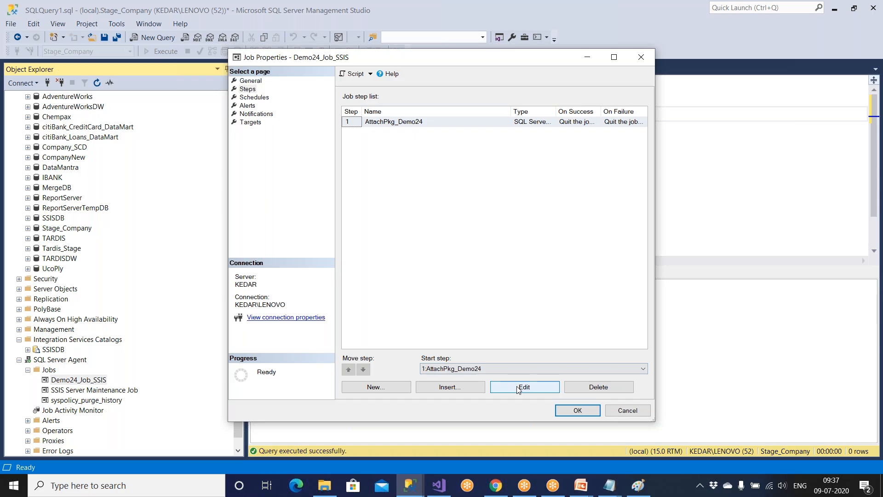
click(518, 389)
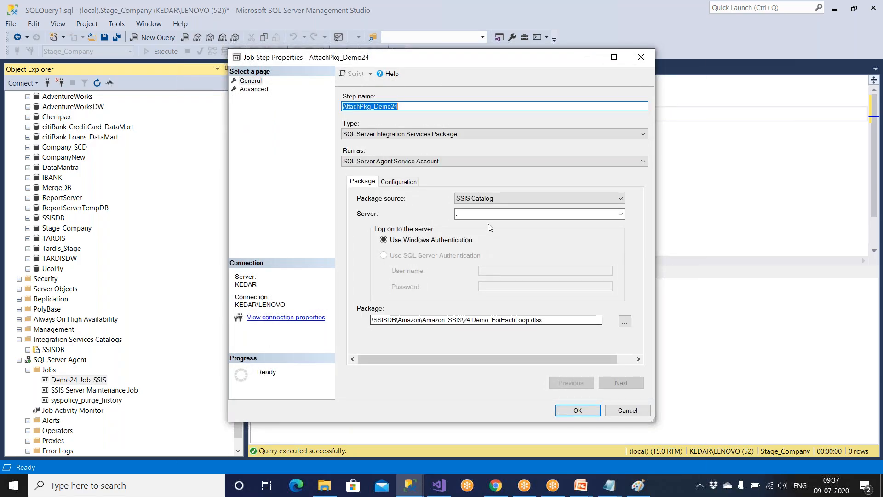
Set package source to File system and choose F:\AmazonSSIS\24 Demo_ForEachLoop.dtsx.
click(495, 201)
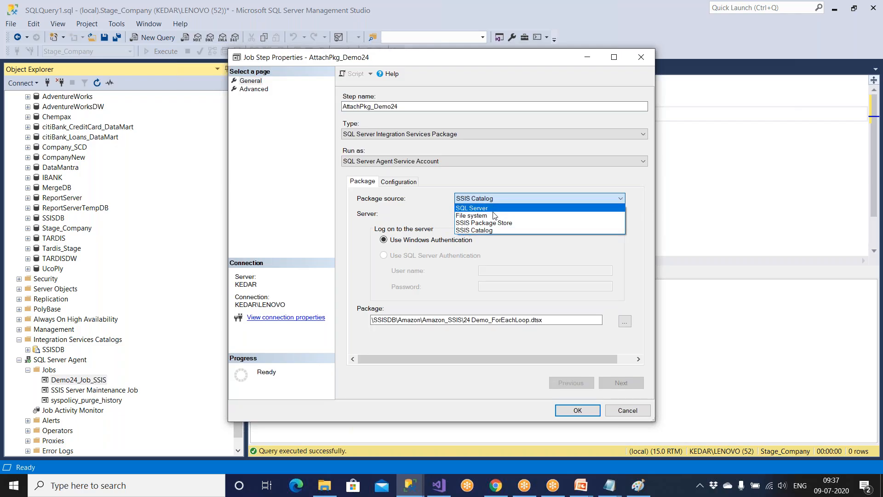
click(493, 215)
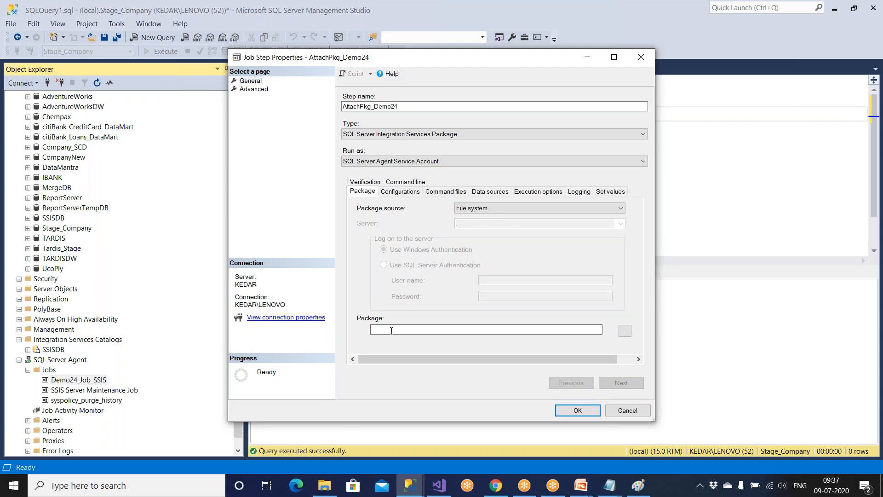
click(625, 331)
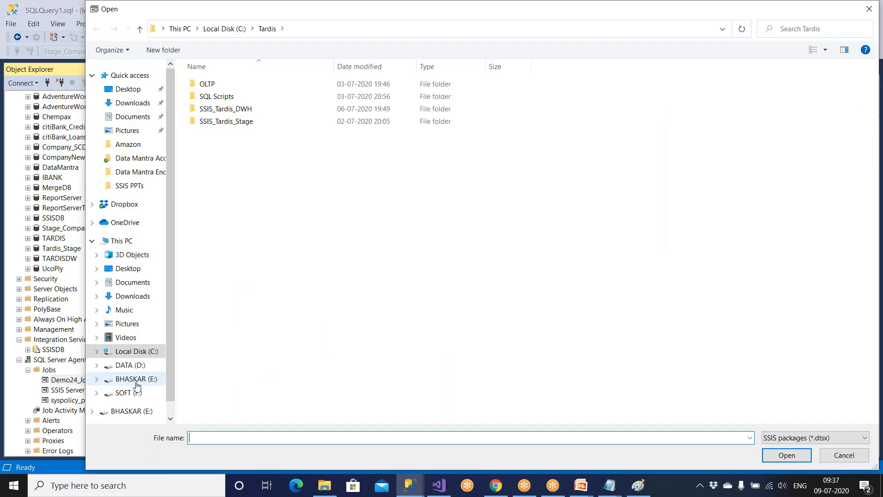
click(137, 379)
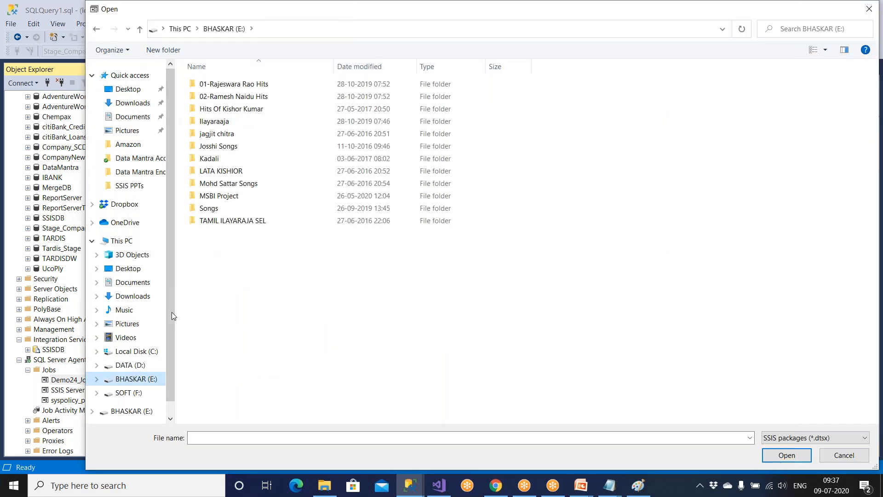
click(131, 392)
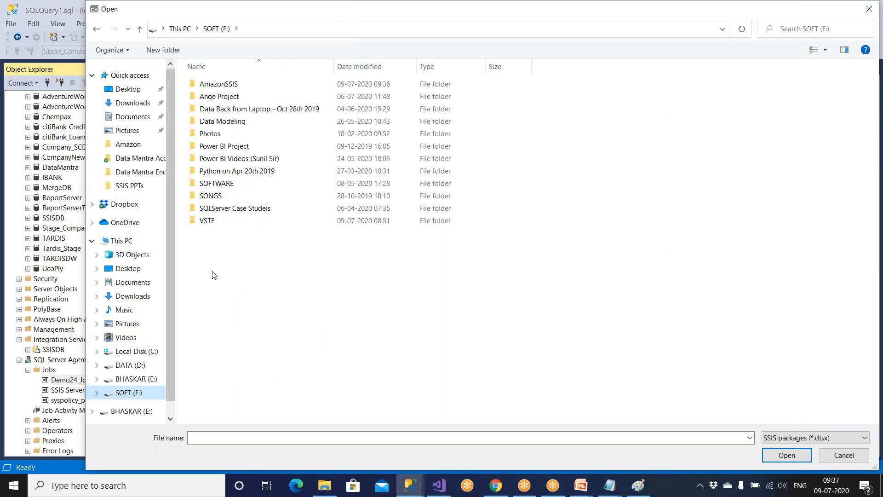
double_click(234, 84)
click(257, 370)
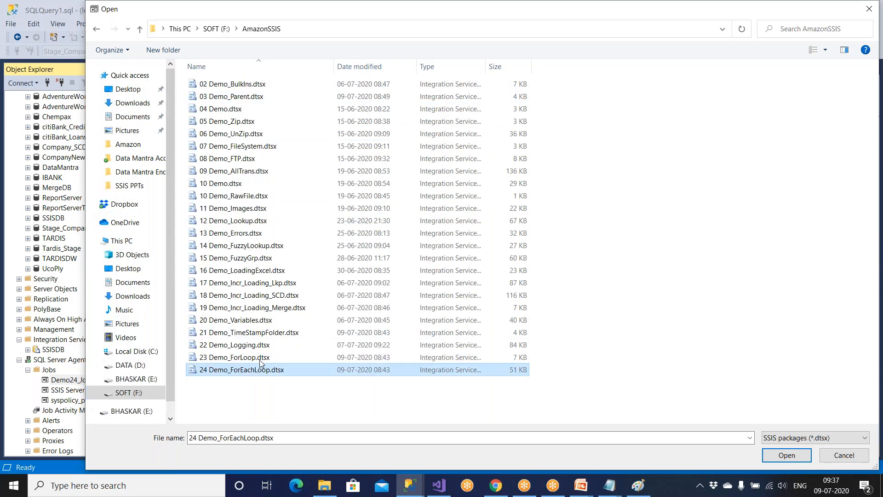
click(787, 458)
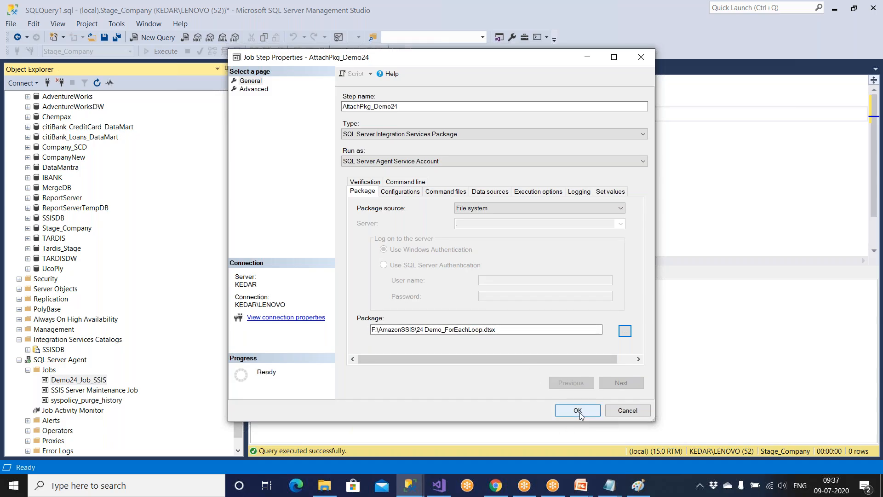
click(515, 208)
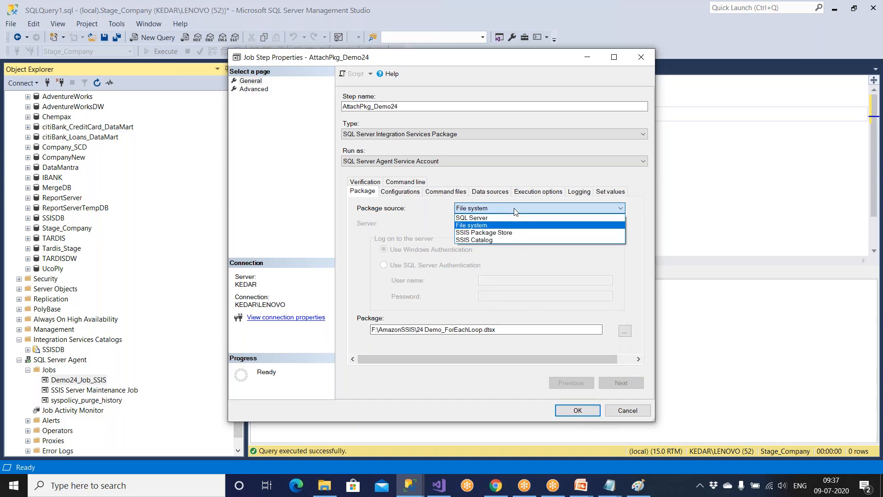
click(514, 232)
click(497, 224)
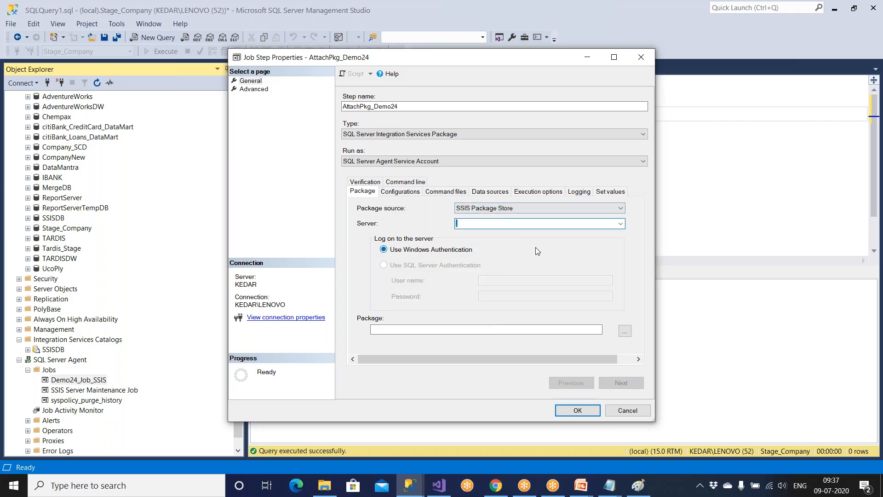
click(624, 331)
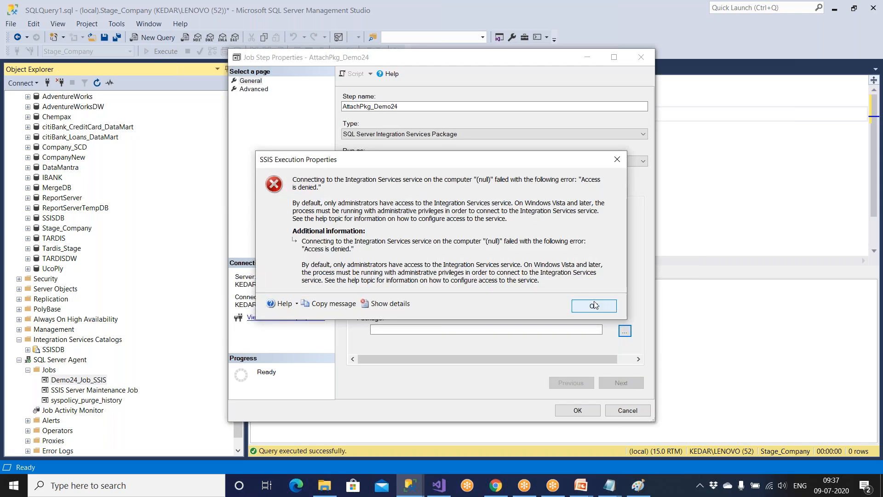
click(595, 305)
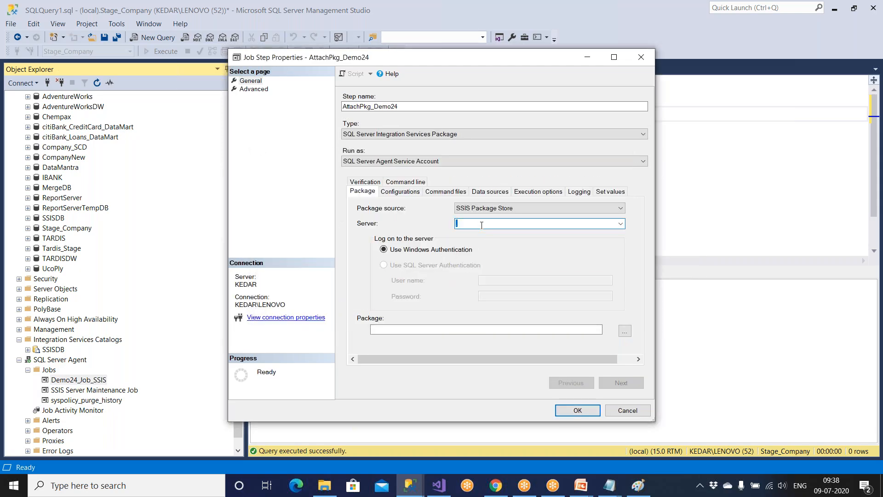
click(624, 331)
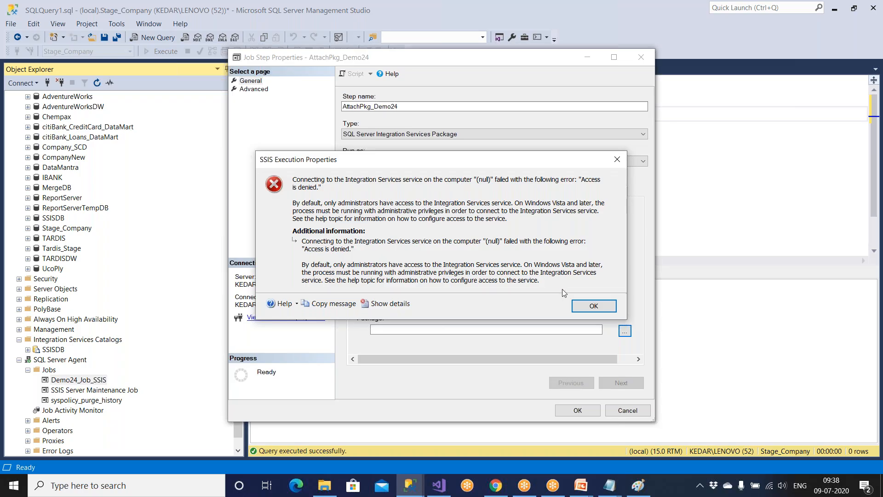
click(589, 306)
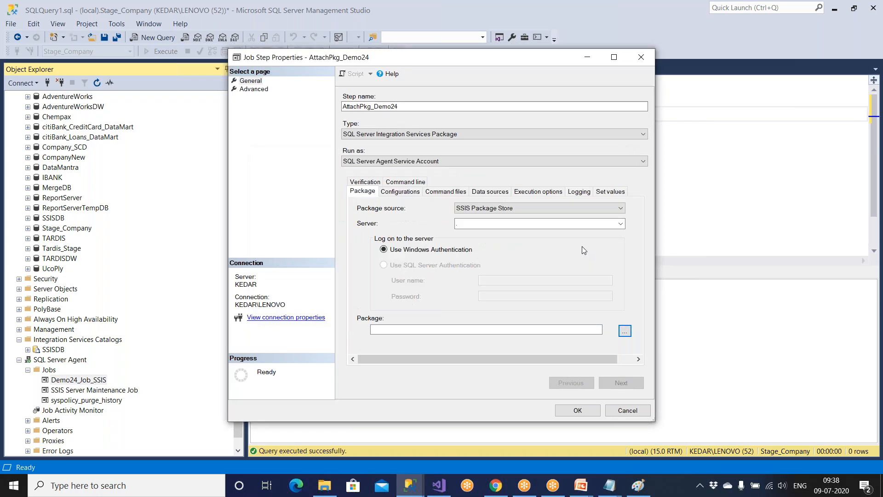
click(482, 212)
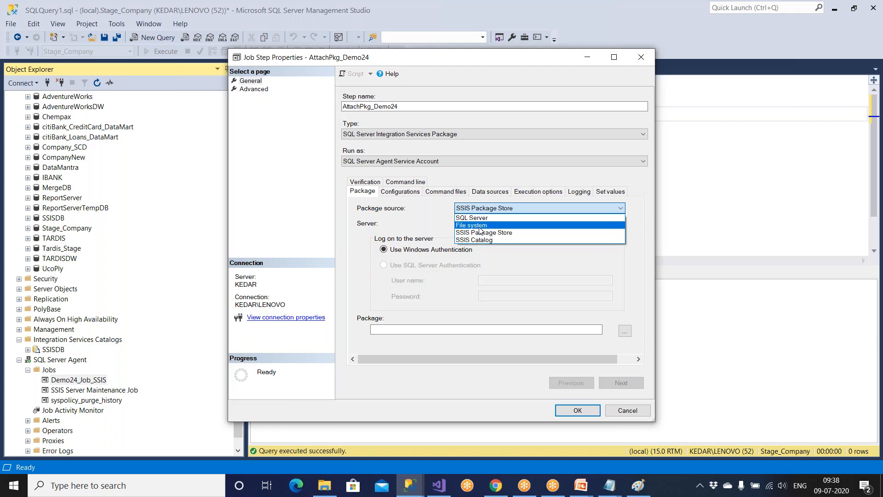
click(606, 486)
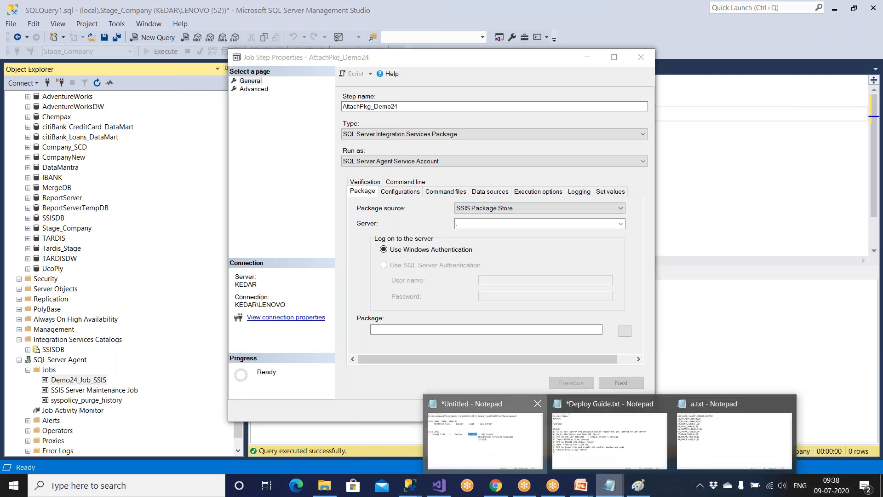
Highlight the msdb and SSIS 2012 SSISDB deployment notes, then cancel the job step editor.
click(485, 433)
click(461, 255)
drag(448, 212, 480, 212)
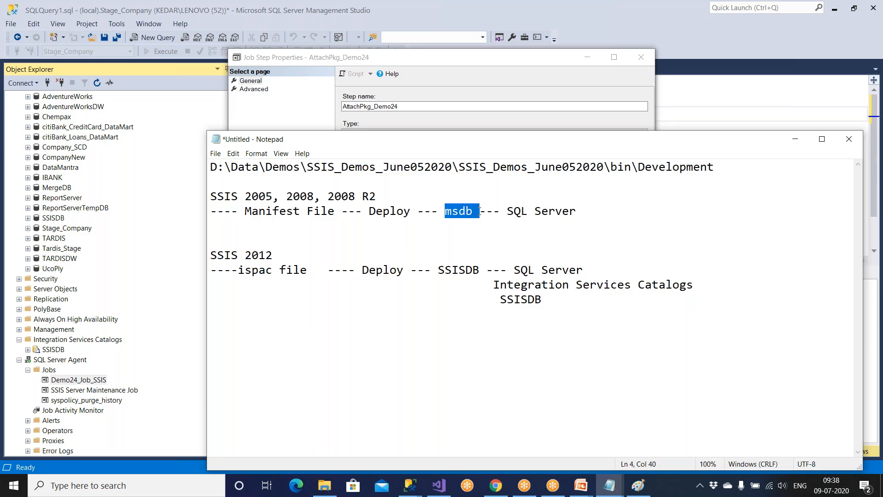
drag(224, 255, 278, 255)
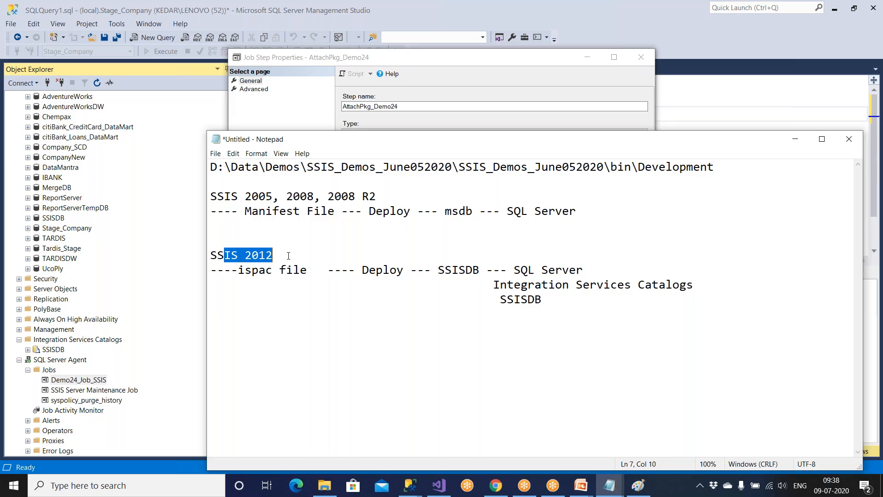
drag(342, 211, 656, 215)
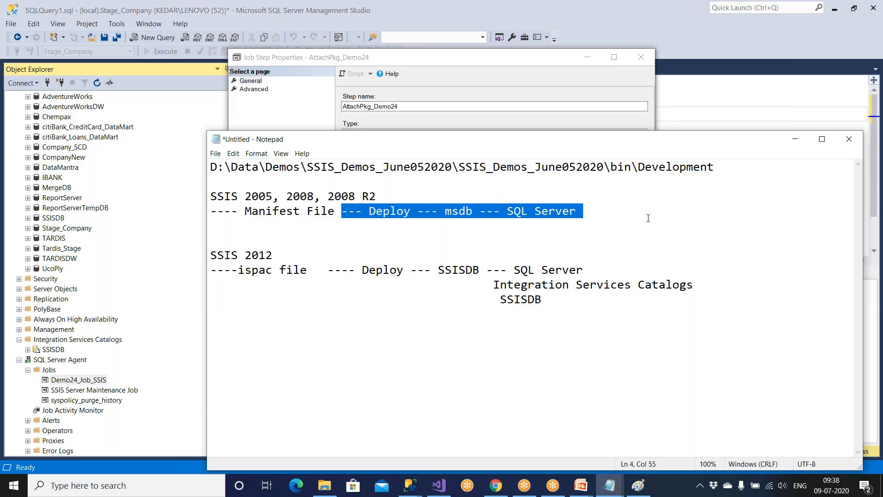
drag(355, 271, 553, 320)
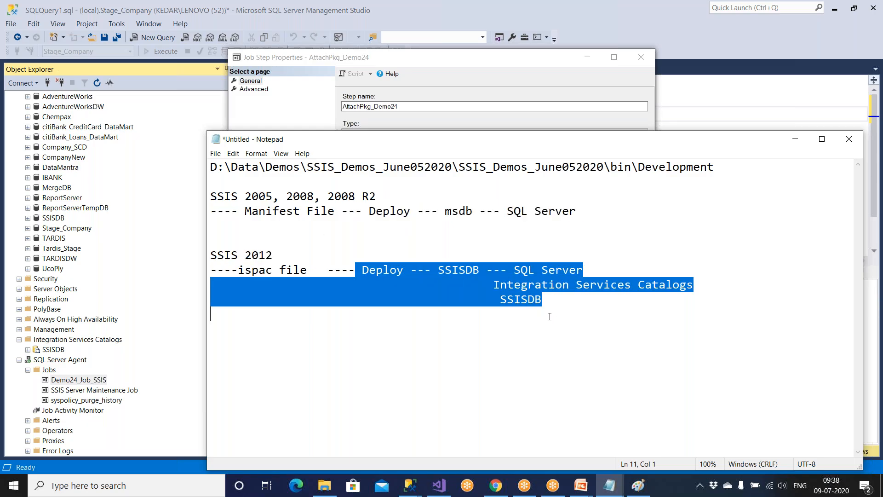
click(499, 82)
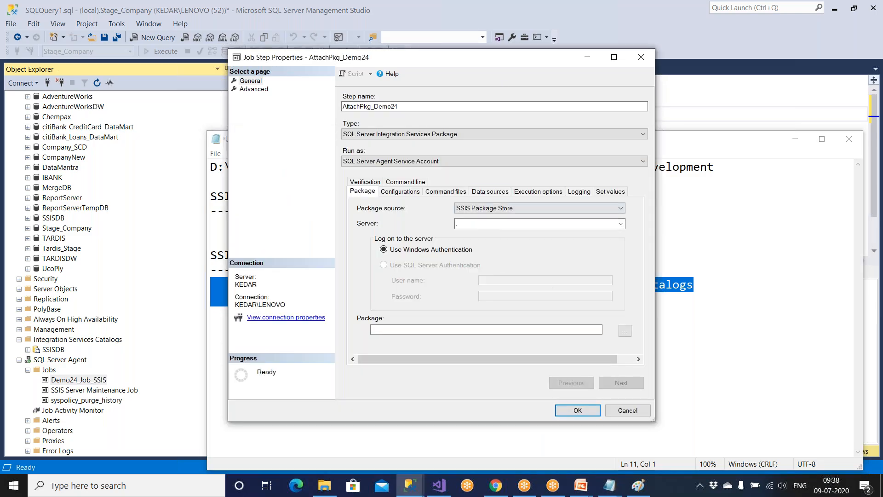
click(618, 412)
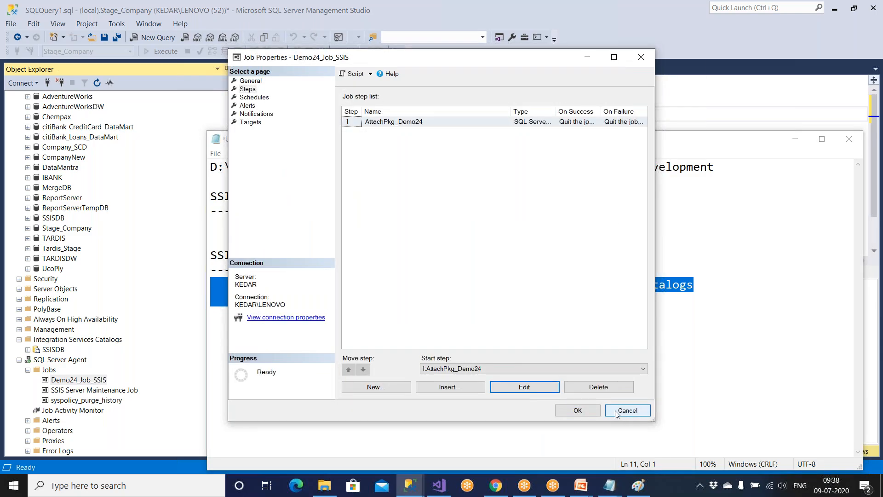
Close Demo24_Job_SSIS properties without saving and advance the SSIS slideshow to its closing slide.
click(627, 410)
click(586, 383)
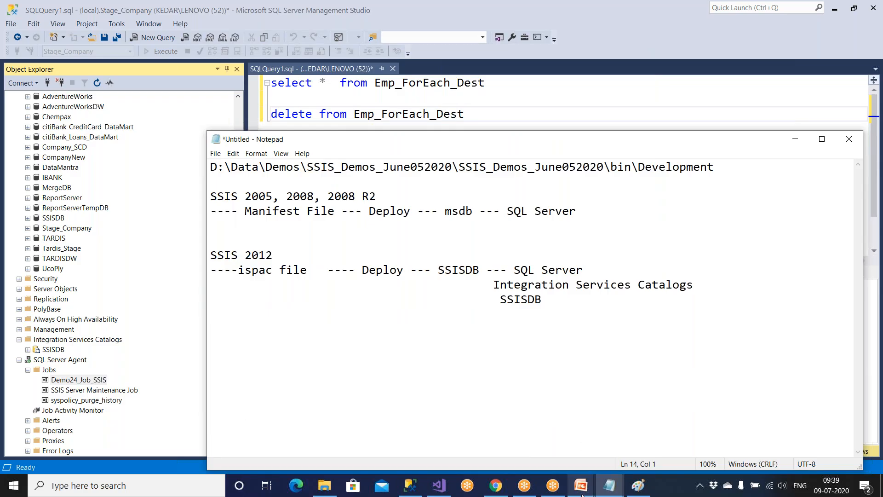
mouse_move(581, 485)
click(612, 447)
click(611, 447)
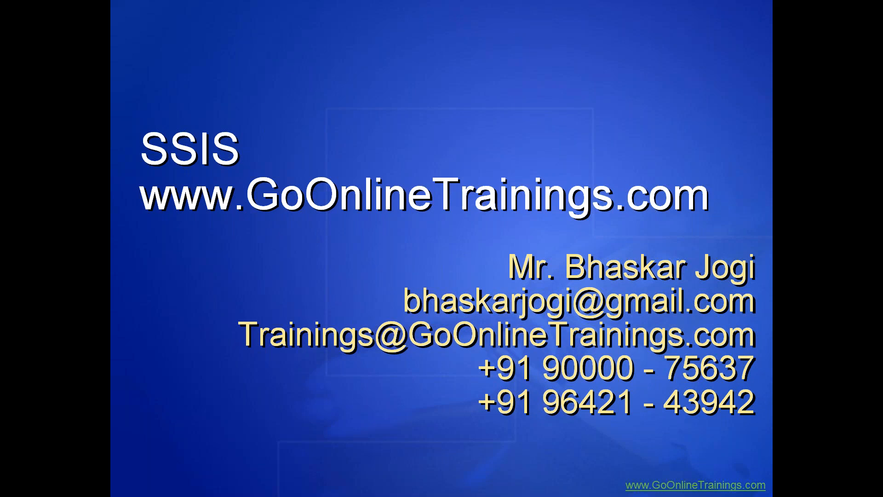
key(super)
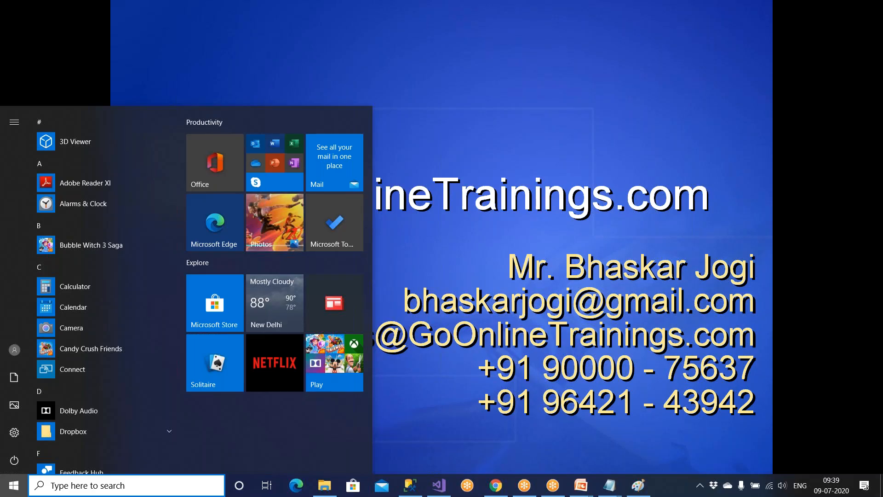
Open 03 Demo_Parent.dtsx in Visual Studio and view the Execute Package Task description.
click(439, 485)
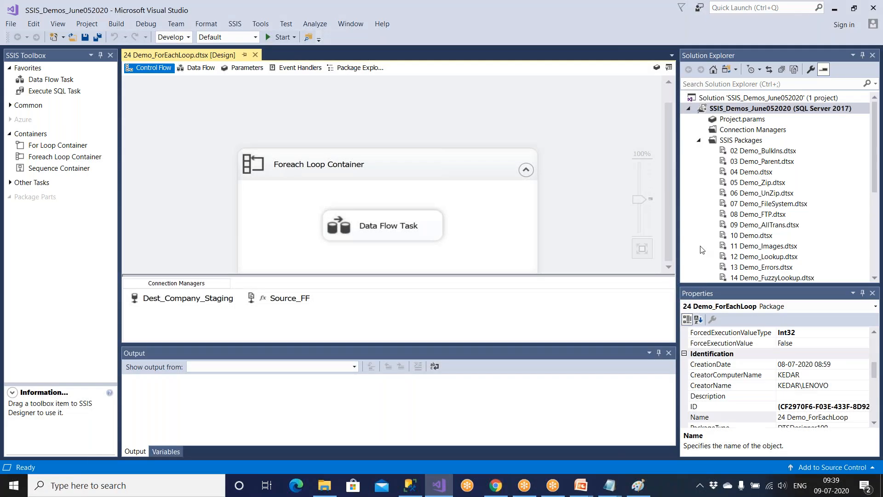
click(764, 161)
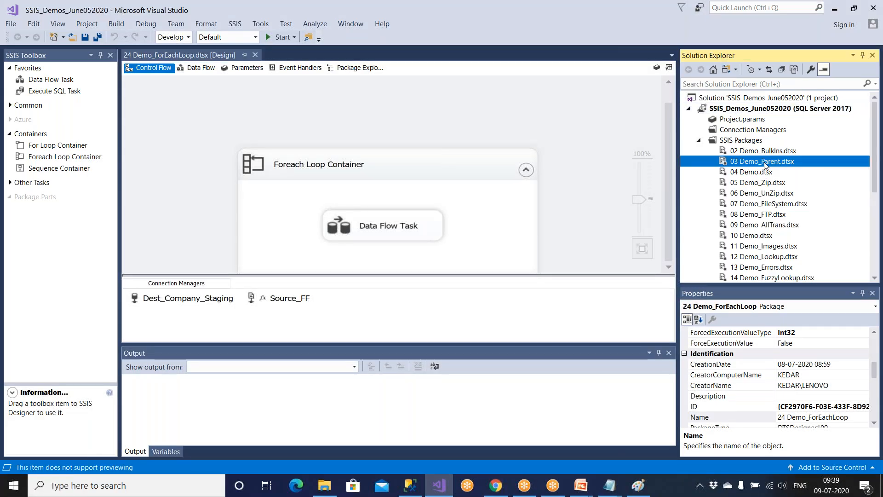
double_click(762, 161)
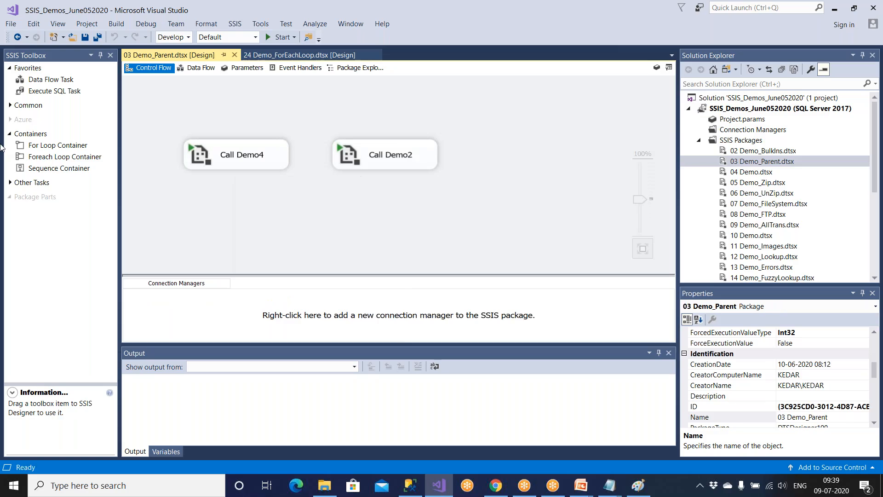
click(10, 105)
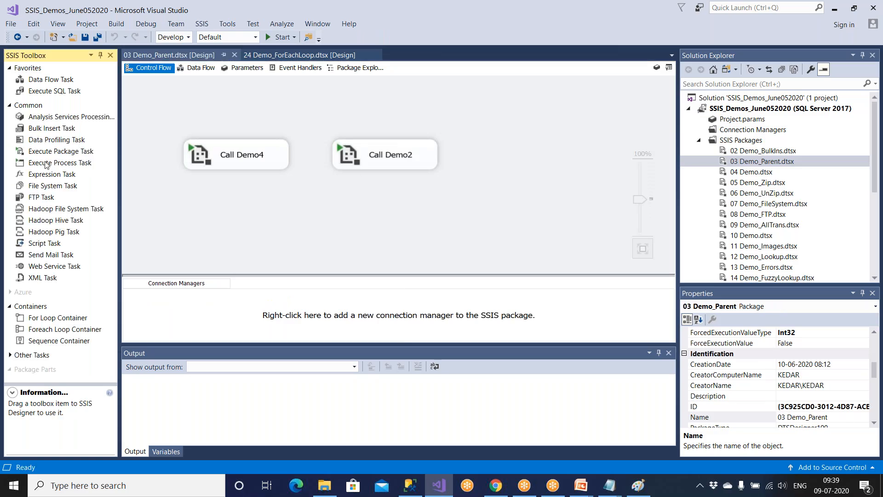
click(66, 152)
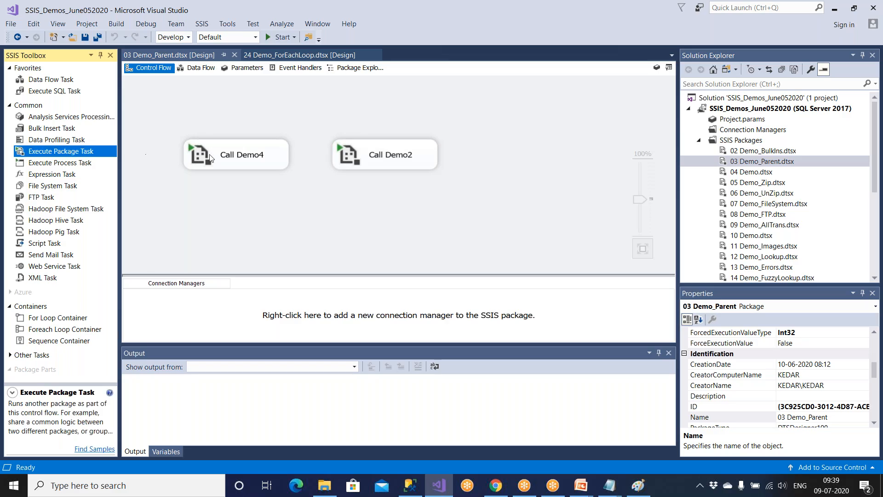
Inspect the Call Demo4 and Call Demo2 task settings, closing them unchanged.
click(249, 161)
double_click(249, 161)
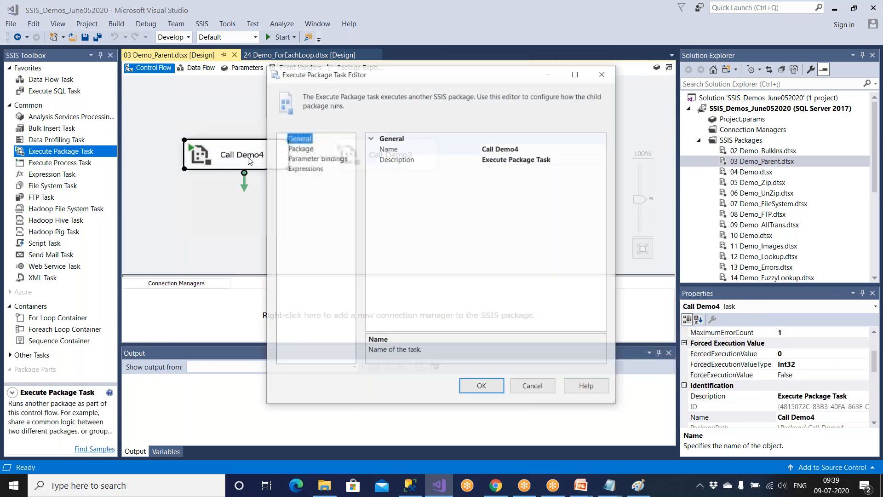
click(302, 149)
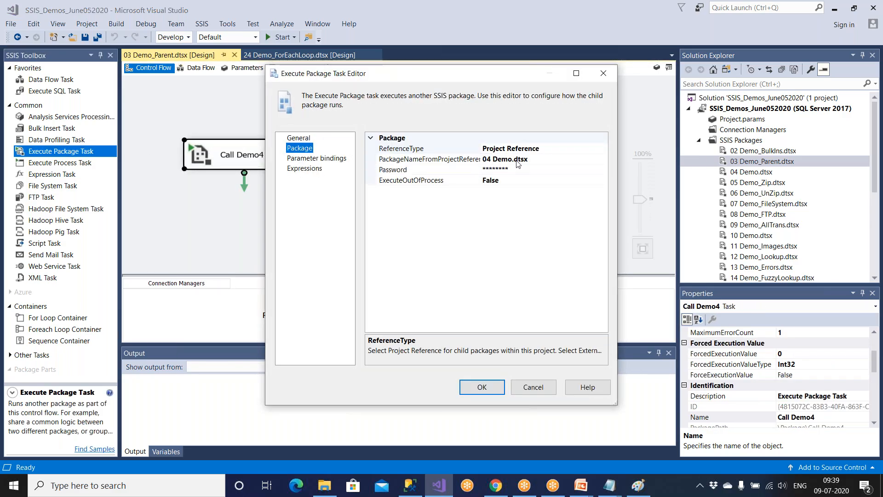
click(533, 381)
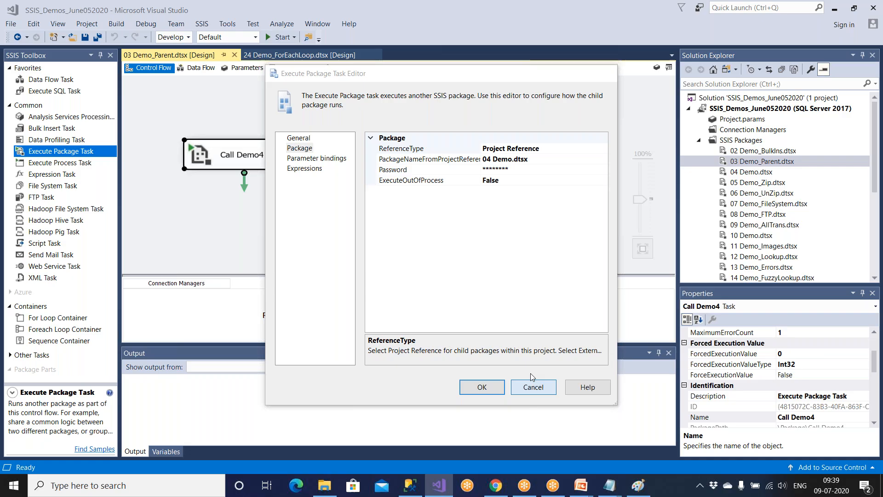
double_click(385, 155)
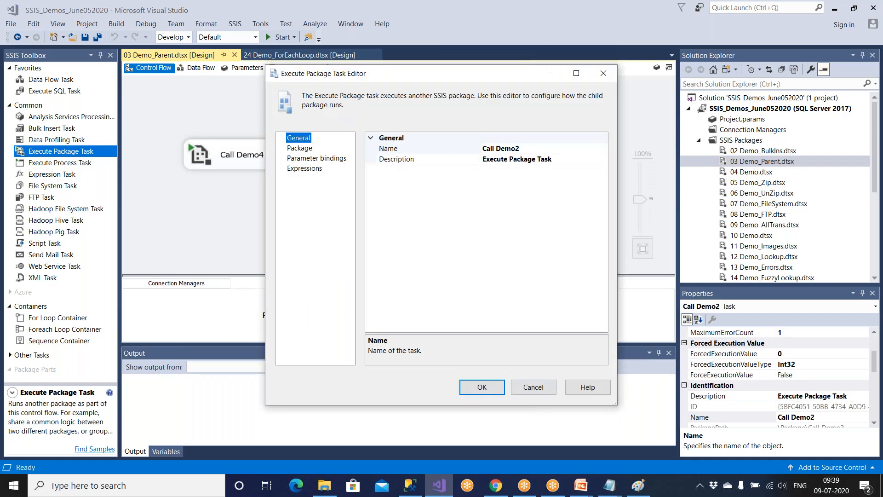
click(534, 388)
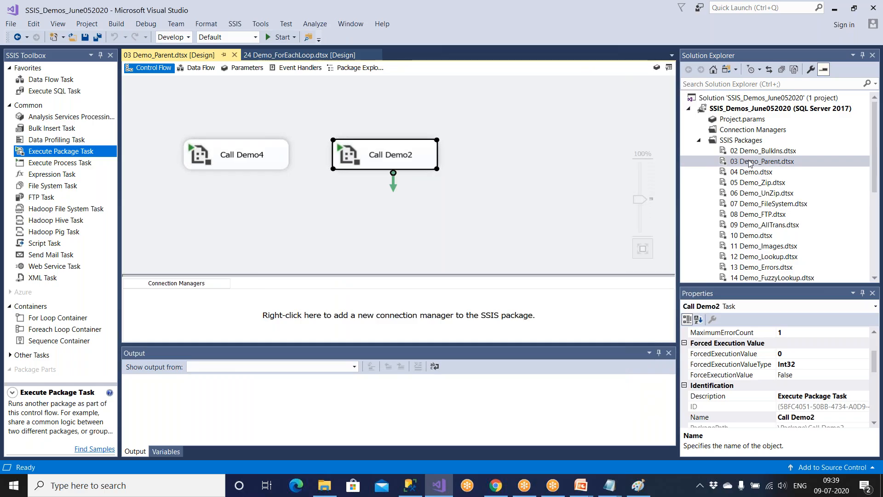
Select 04 Demo.dtsx and 03 Demo_Parent in the project, then return to the Management Studio query editor.
click(753, 151)
click(755, 171)
click(758, 162)
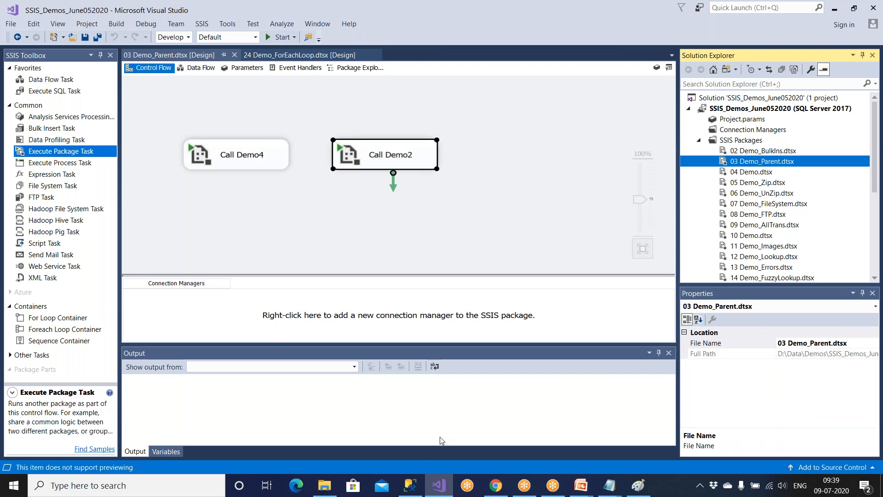
click(414, 485)
click(438, 187)
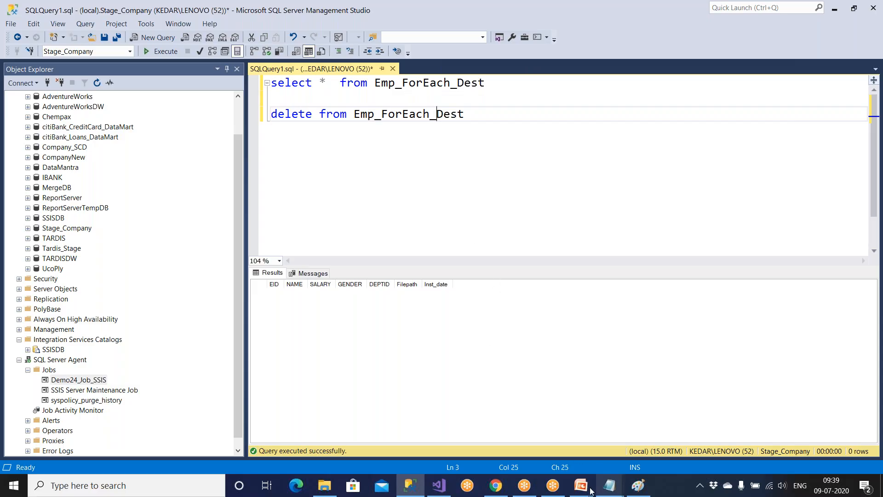
Restore the SSIS training slideshow to full screen from the PowerPoint preview.
mouse_move(582, 491)
click(648, 426)
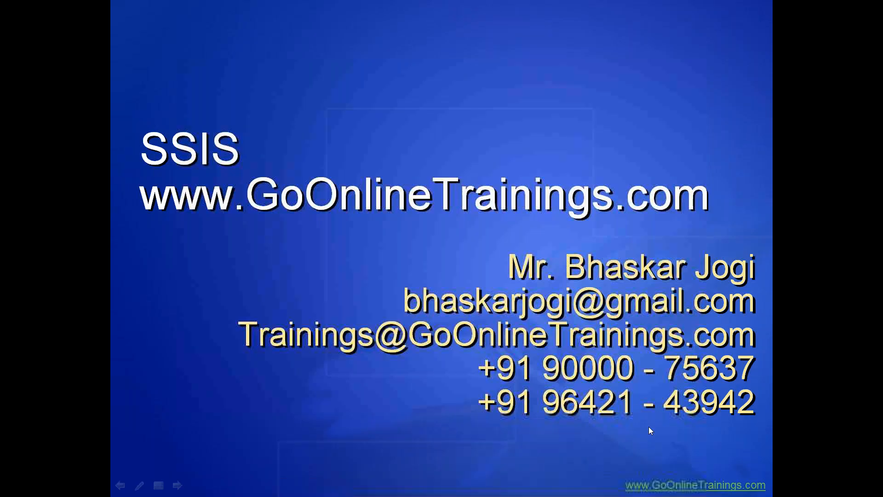